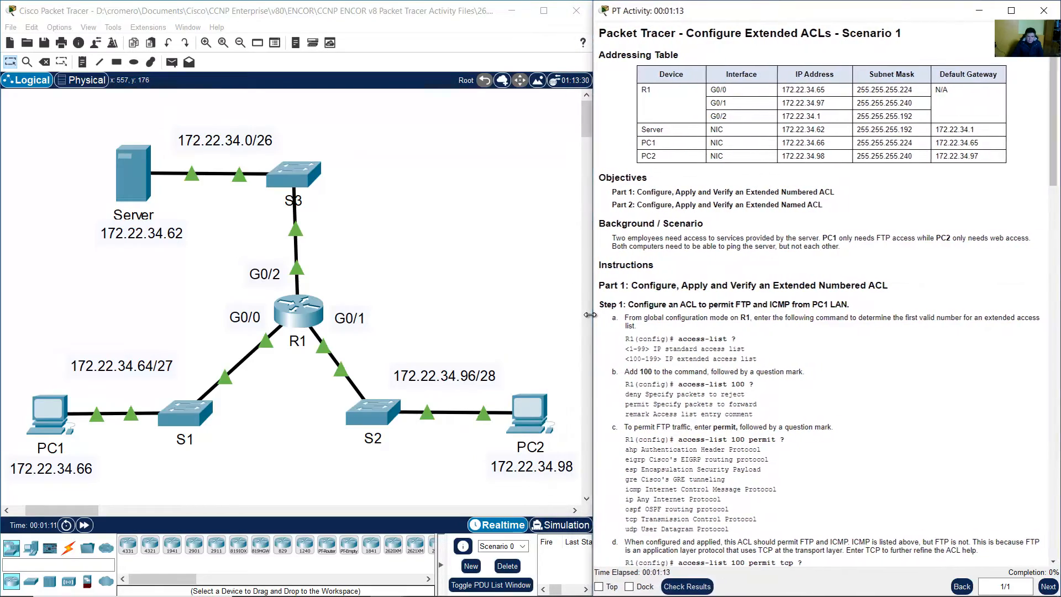
Zoom in twice on the PT Activity instructions text
right_click(822, 266)
click(830, 279)
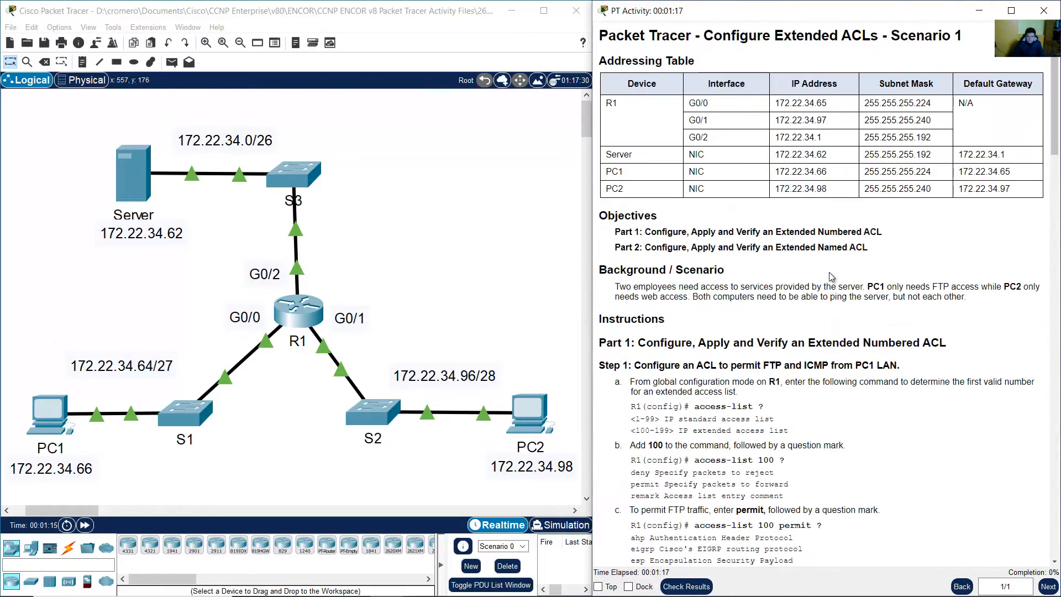
right_click(830, 272)
click(854, 299)
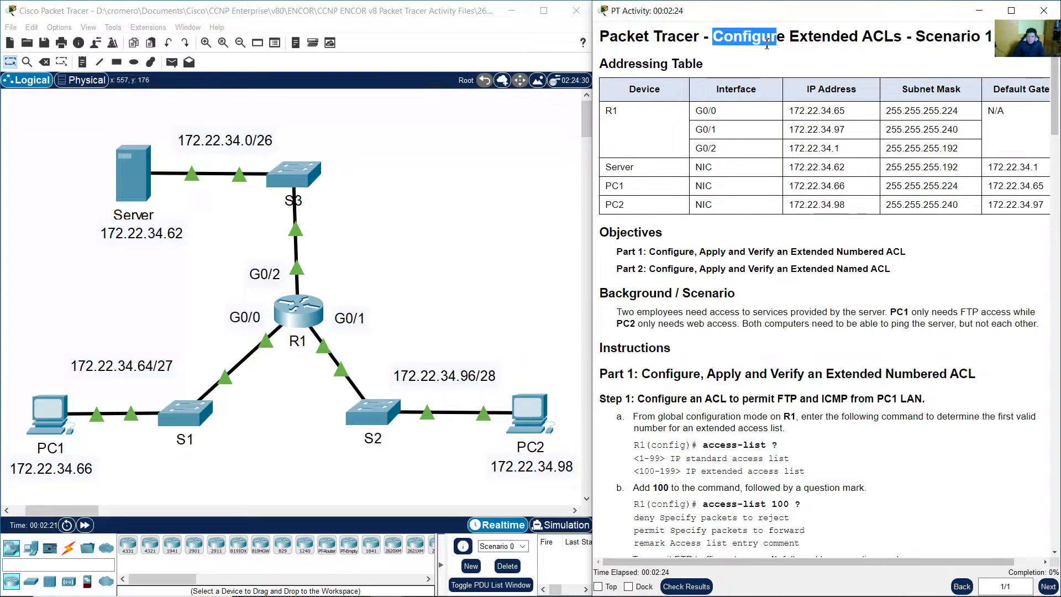
Match R1's rows in the Addressing Table to router R1 on the topology
drag(776, 43, 994, 37)
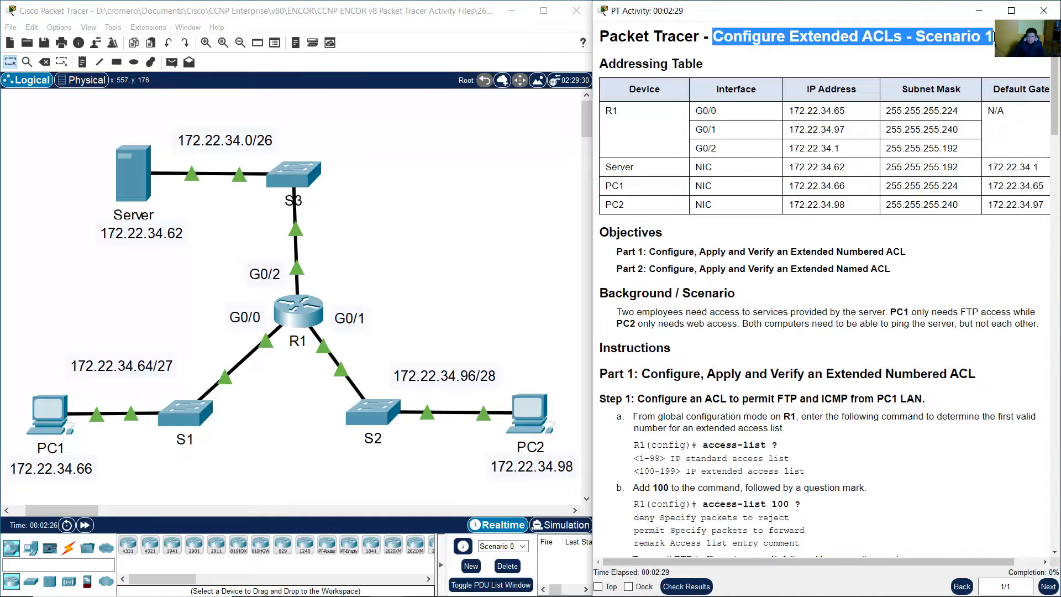
drag(609, 67, 714, 69)
click(637, 117)
drag(637, 116, 991, 150)
drag(382, 245, 210, 353)
click(672, 181)
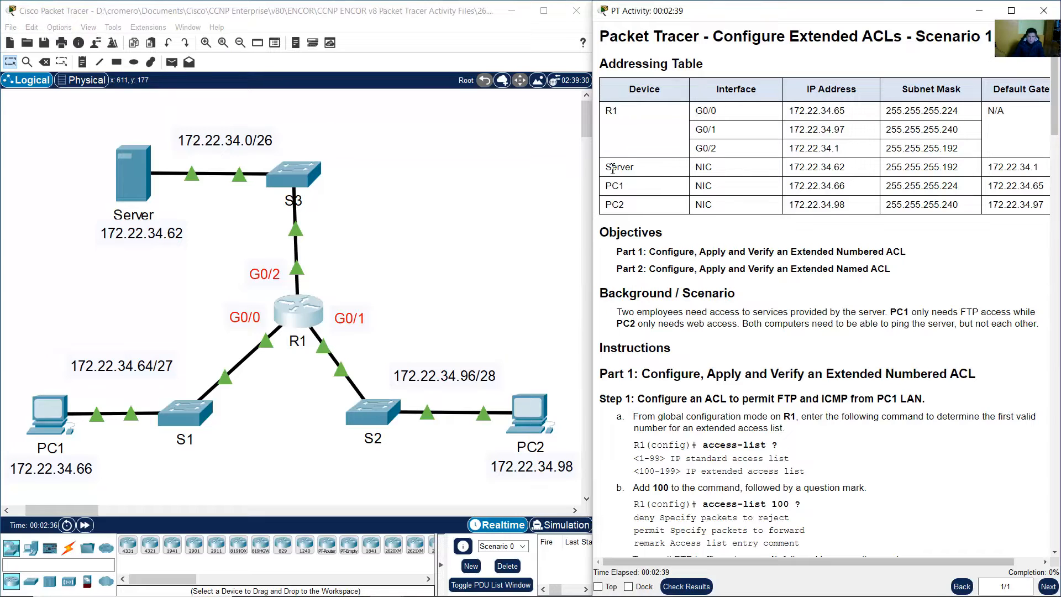
Match the Server, PC1 and PC2 address rows to their devices on the topology
drag(613, 169, 1023, 206)
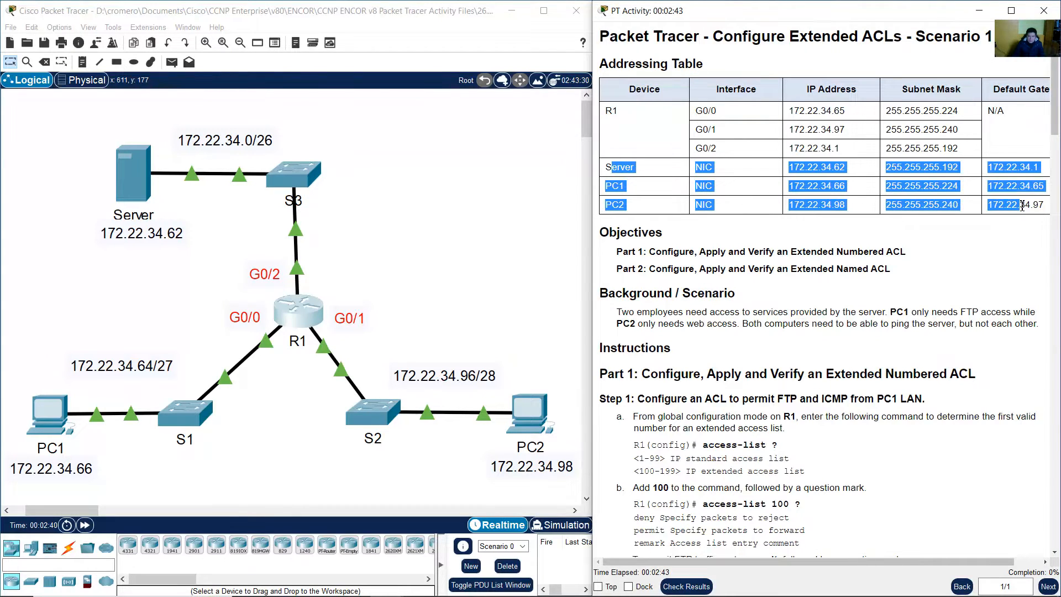
drag(61, 154, 143, 280)
drag(62, 307, 90, 470)
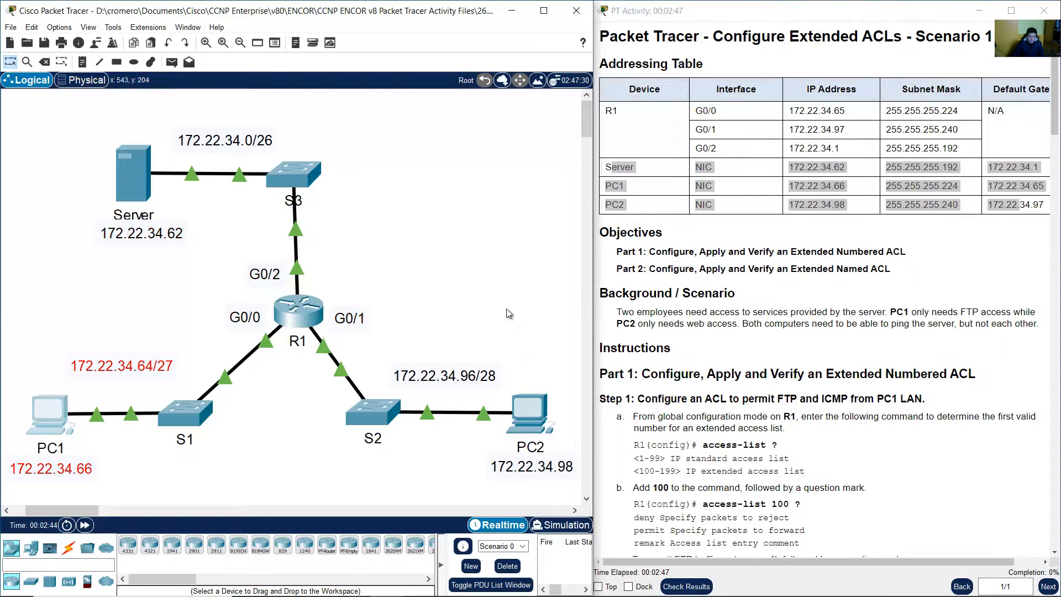
drag(506, 308, 555, 445)
click(808, 263)
scroll(808, 263, down, 3)
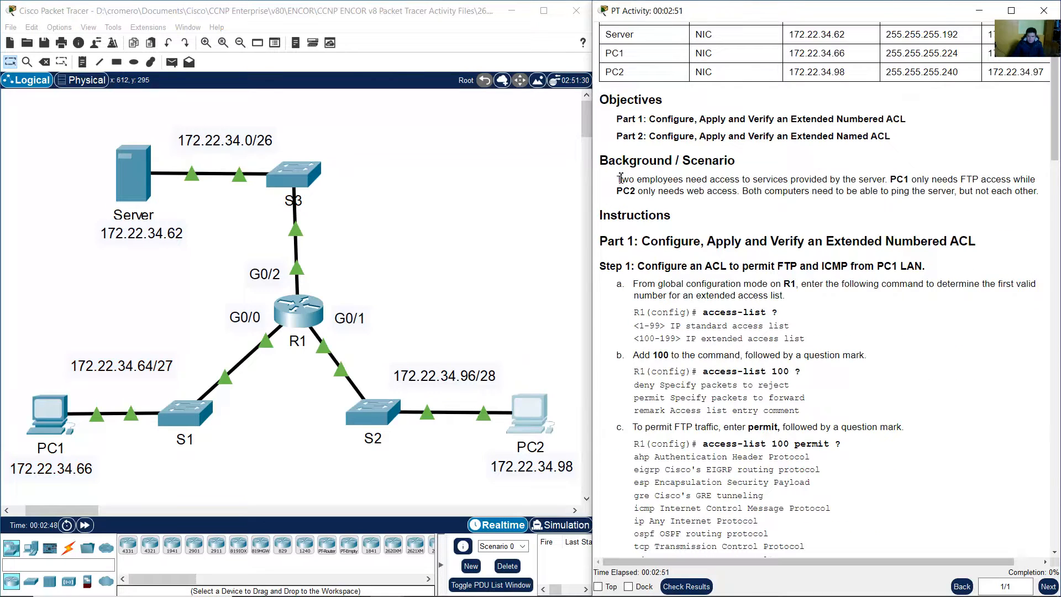
drag(622, 179, 1039, 190)
click(812, 233)
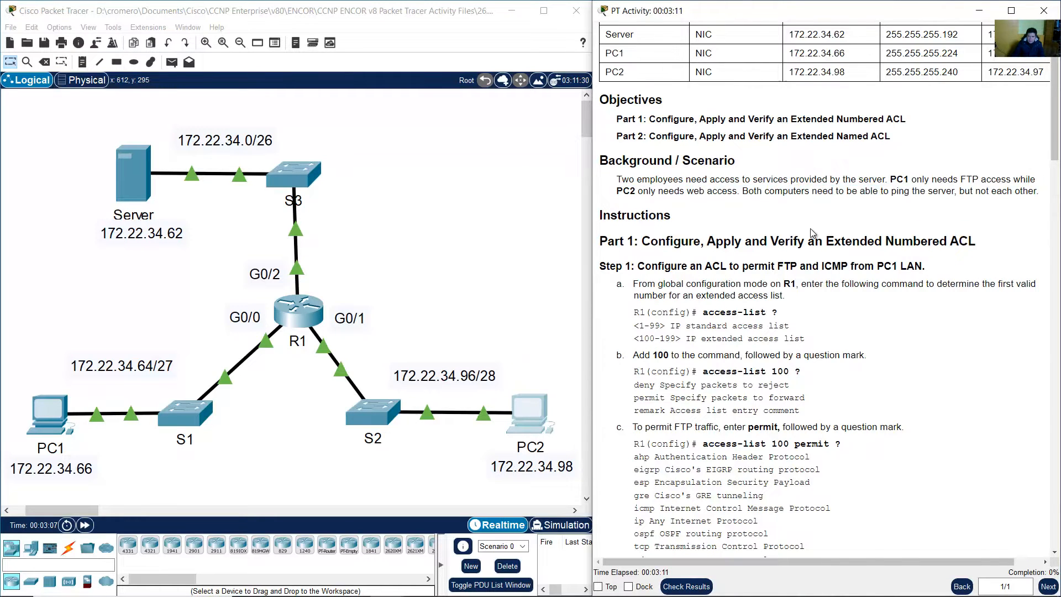
scroll(812, 233, down, 4)
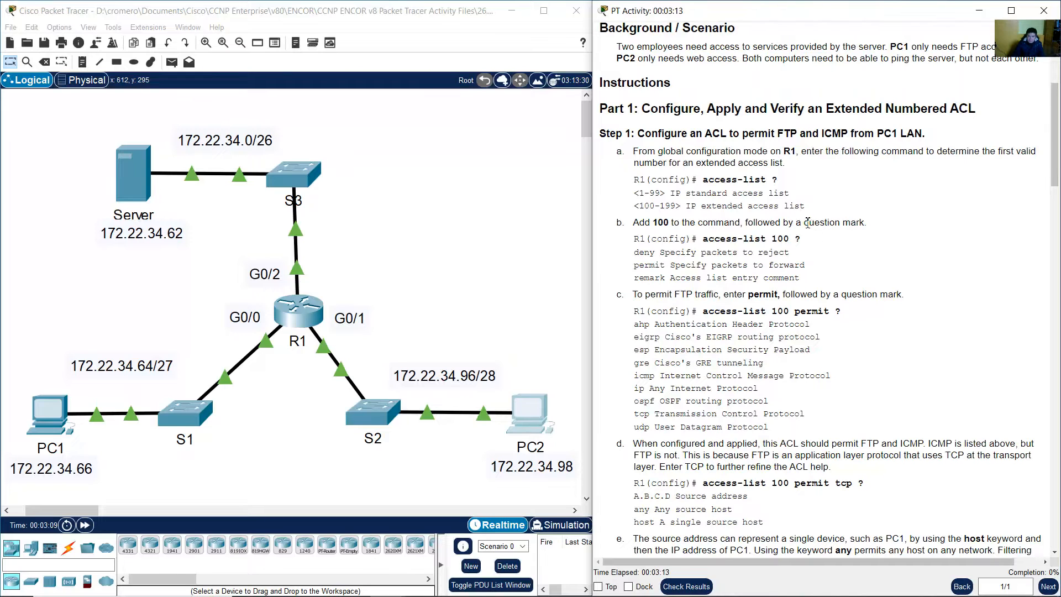
click(86, 313)
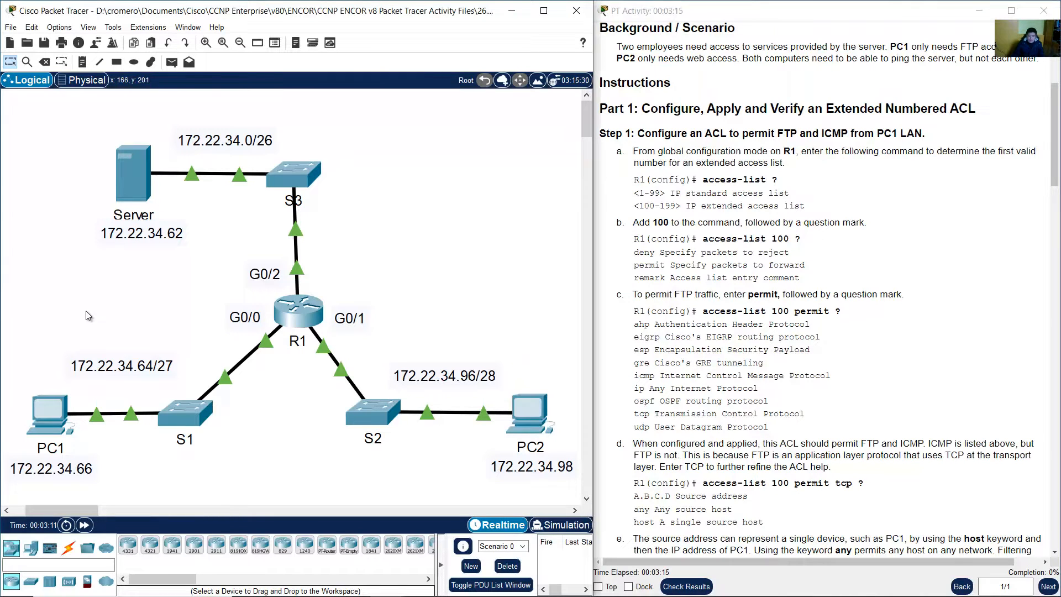
drag(128, 329, 35, 463)
drag(500, 326, 570, 464)
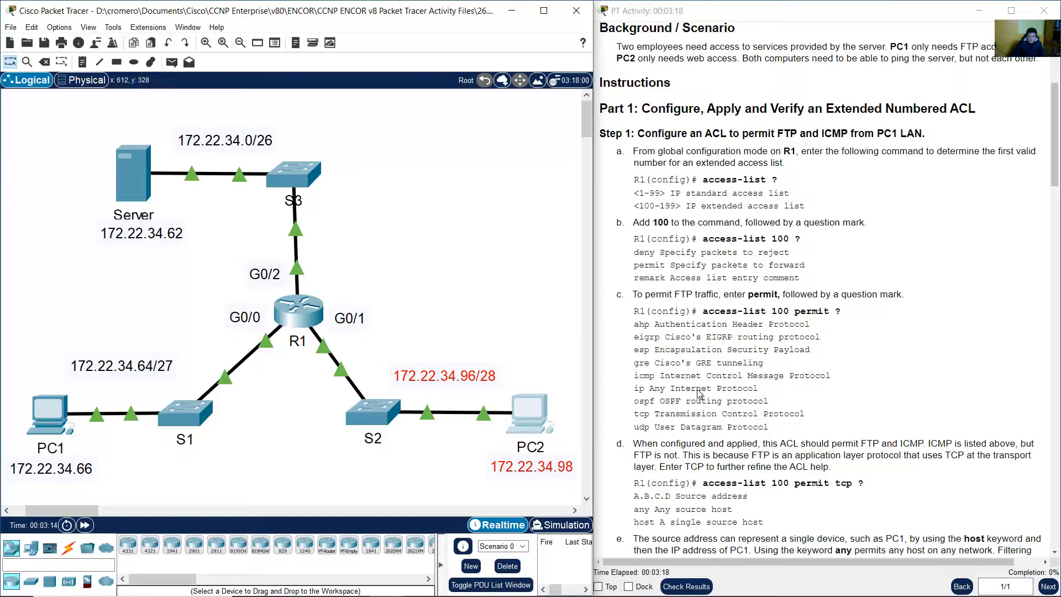
click(939, 253)
drag(642, 108, 977, 111)
click(655, 139)
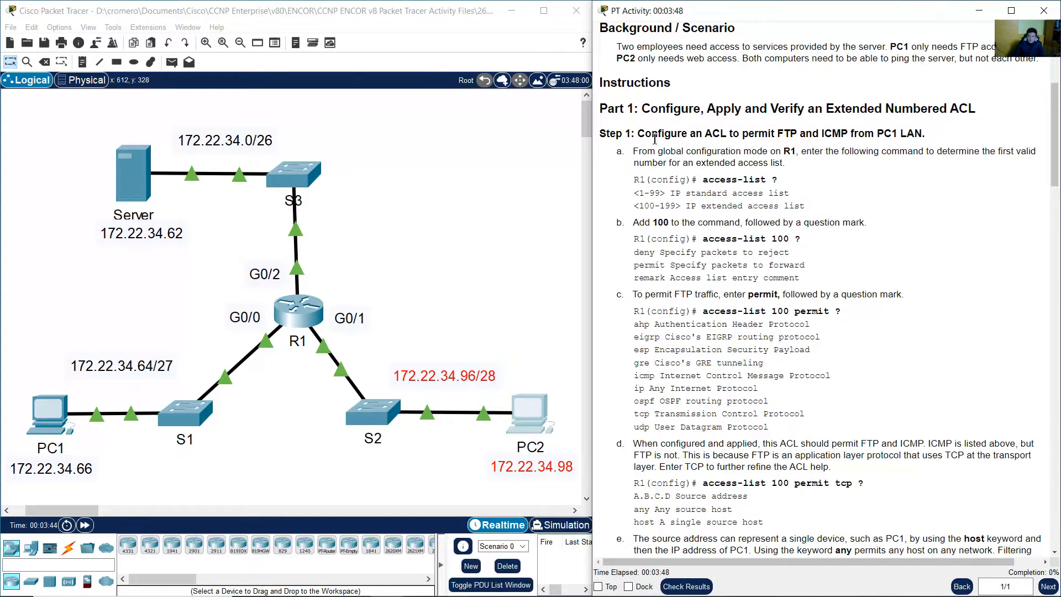
double_click(652, 135)
drag(710, 135, 928, 138)
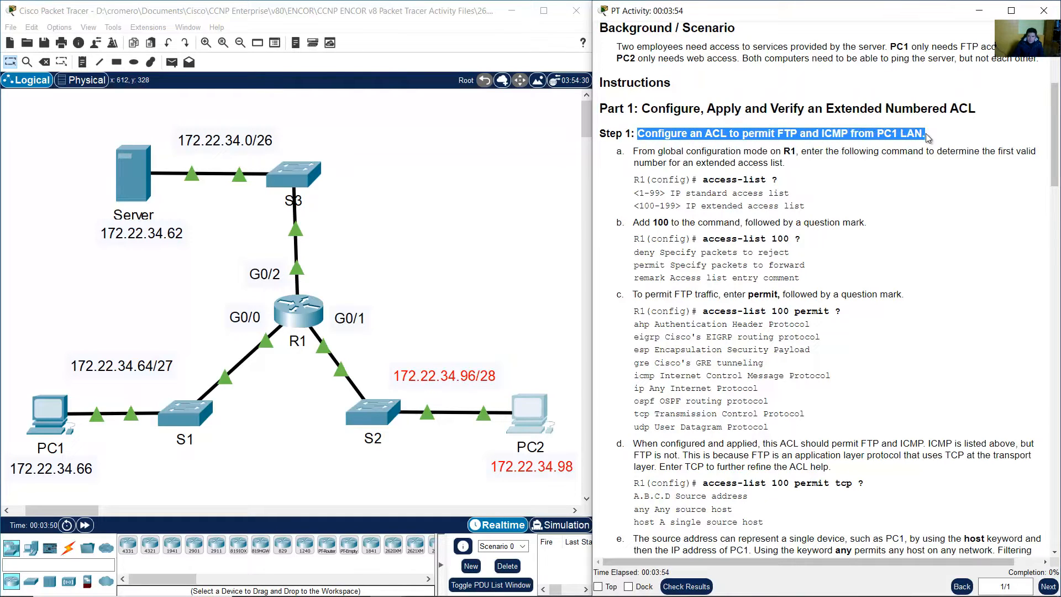
click(868, 170)
scroll(862, 169, down, 2)
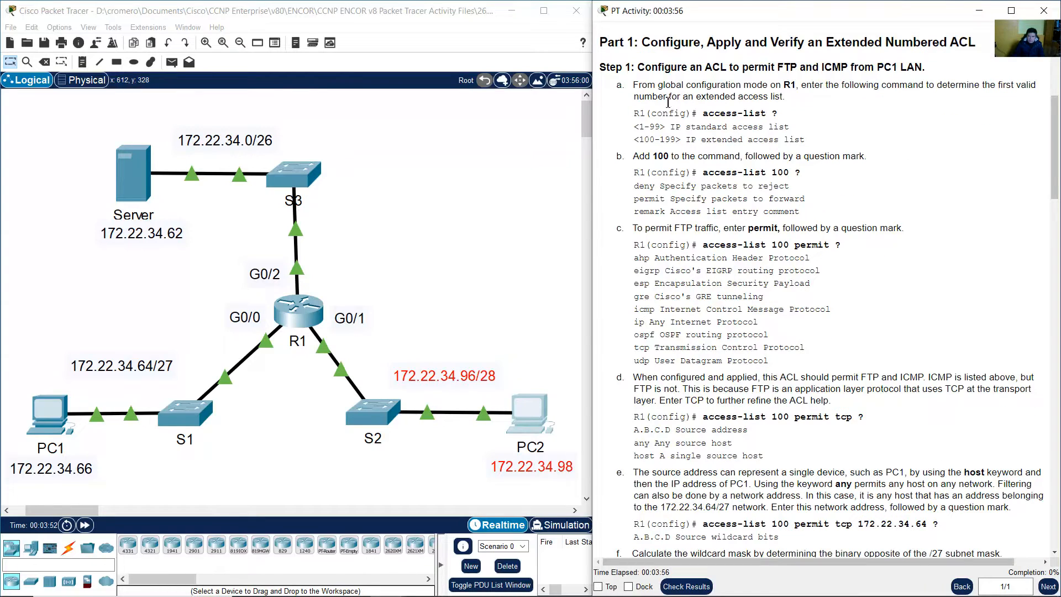
drag(639, 87, 788, 101)
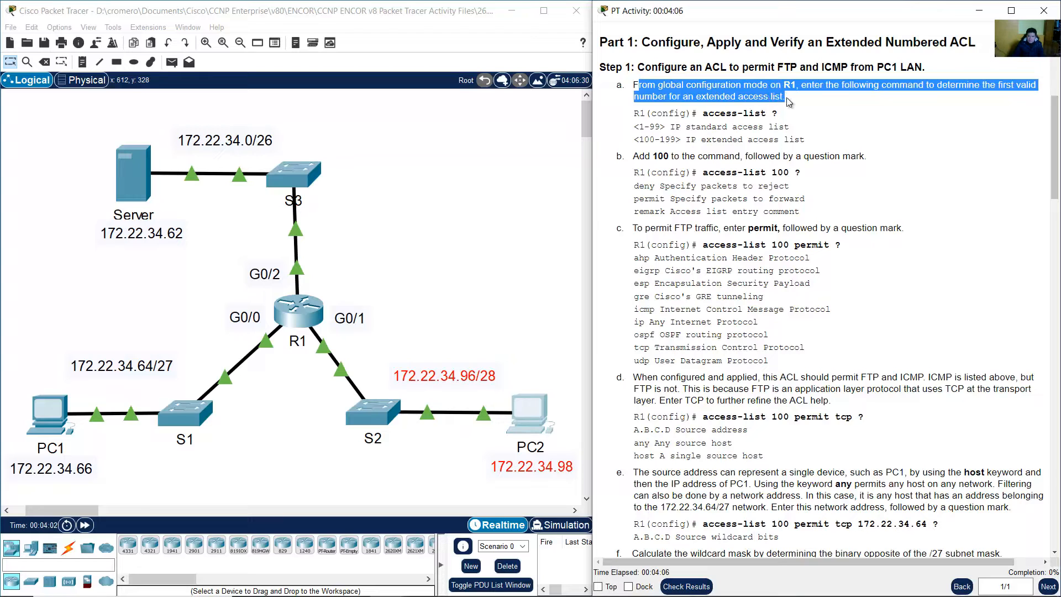
click(789, 113)
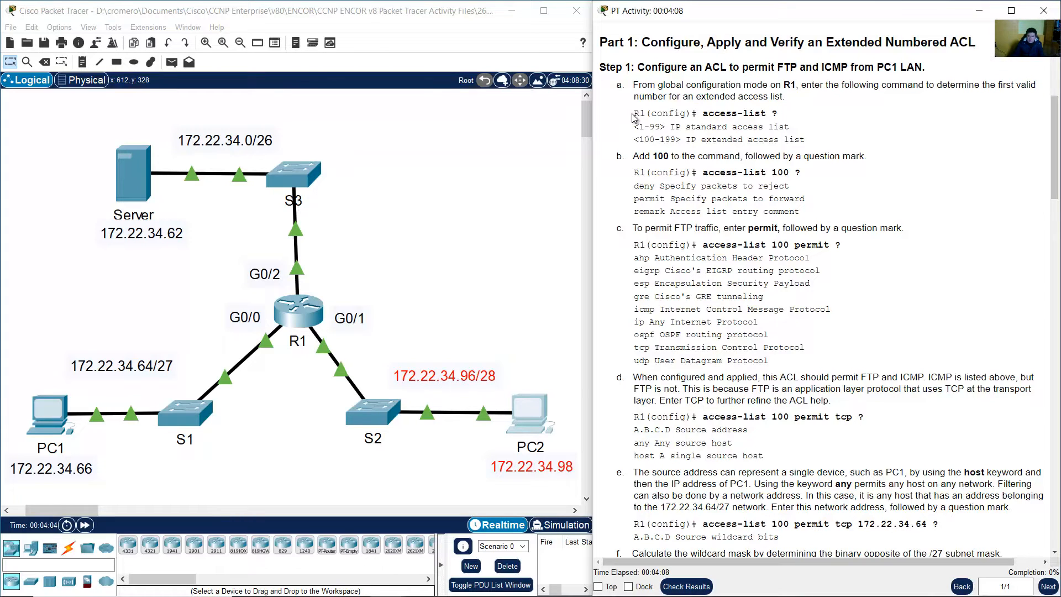
drag(634, 114, 697, 114)
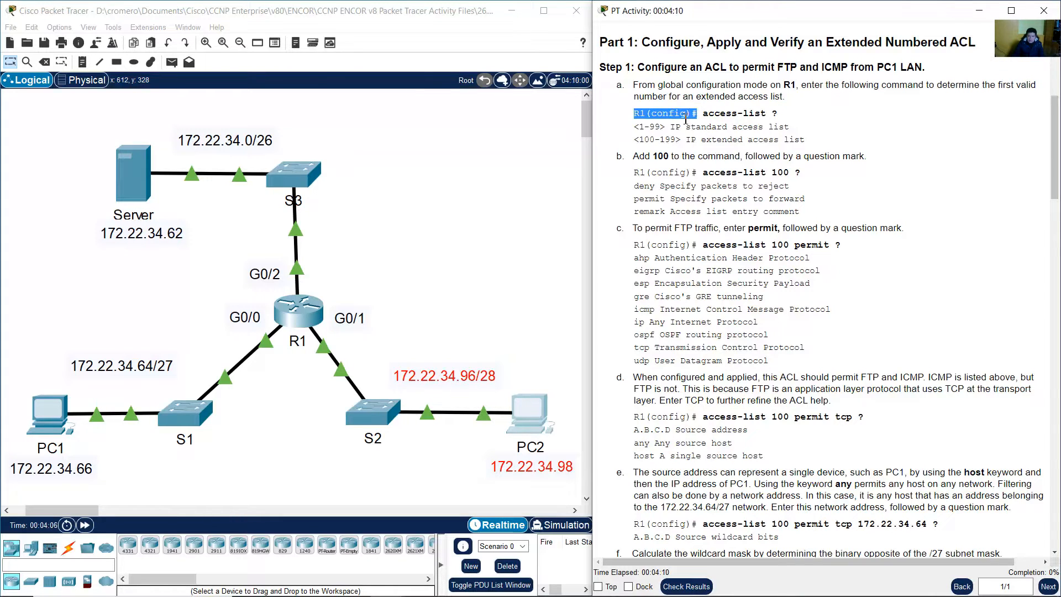
click(437, 223)
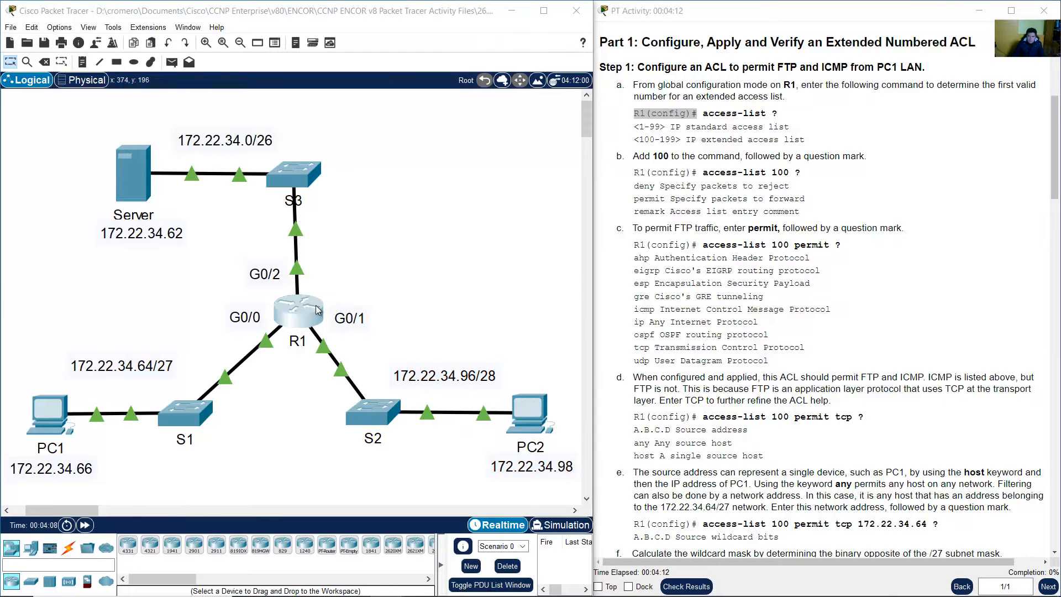
click(317, 310)
Enlarge R1's CLI window and enter global configuration mode with en and conf term
drag(463, 113, 212, 34)
drag(419, 398, 597, 555)
click(524, 433)
key(Return)
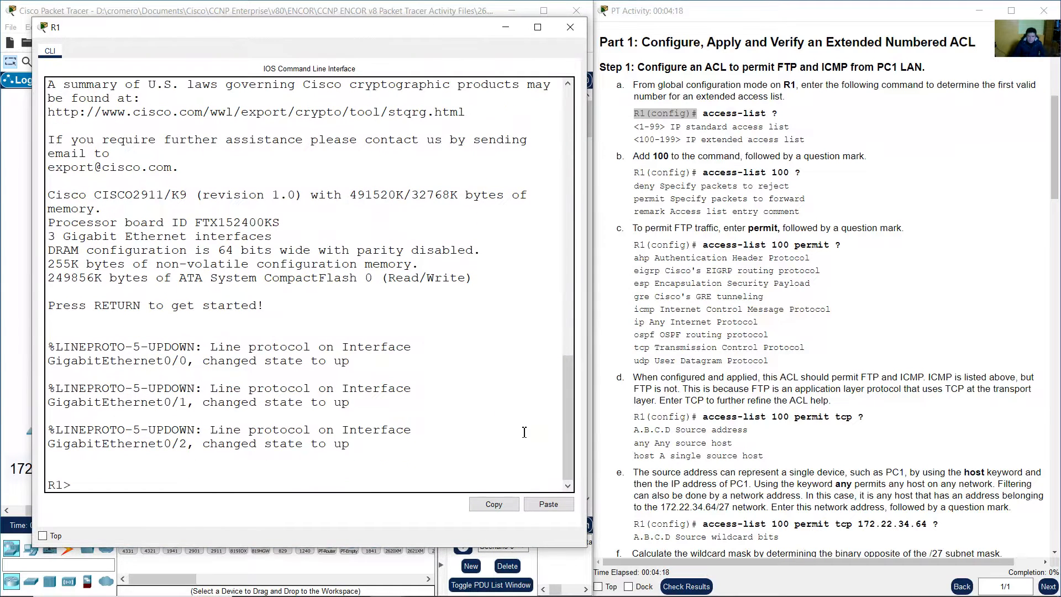
text(en)
key(Return)
text(conf term)
key(Return)
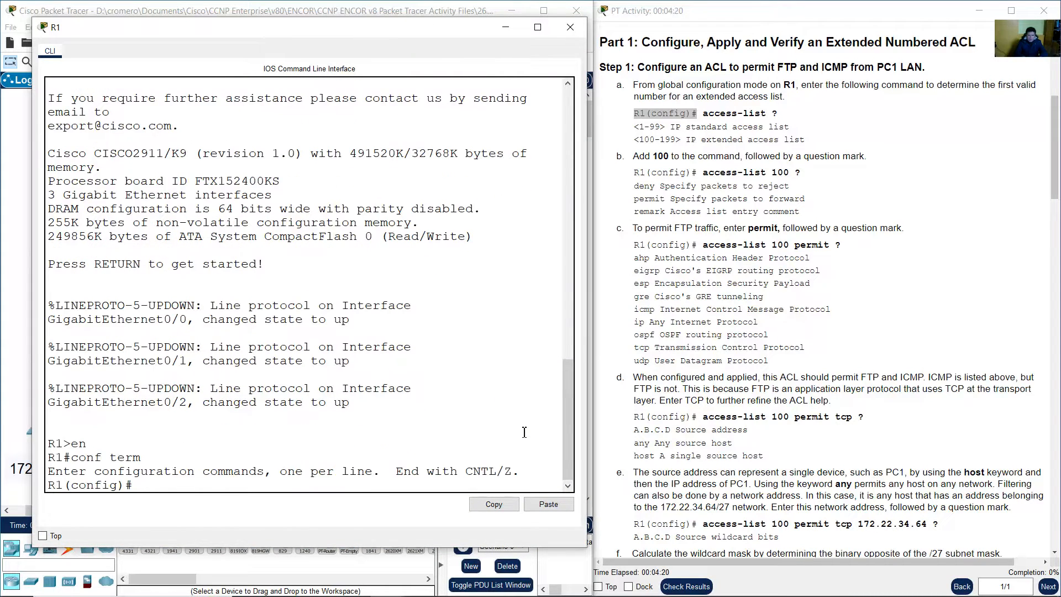
Run access-list ? to show standard 1-99 and extended 100-199 number ranges
drag(126, 485, 3, 490)
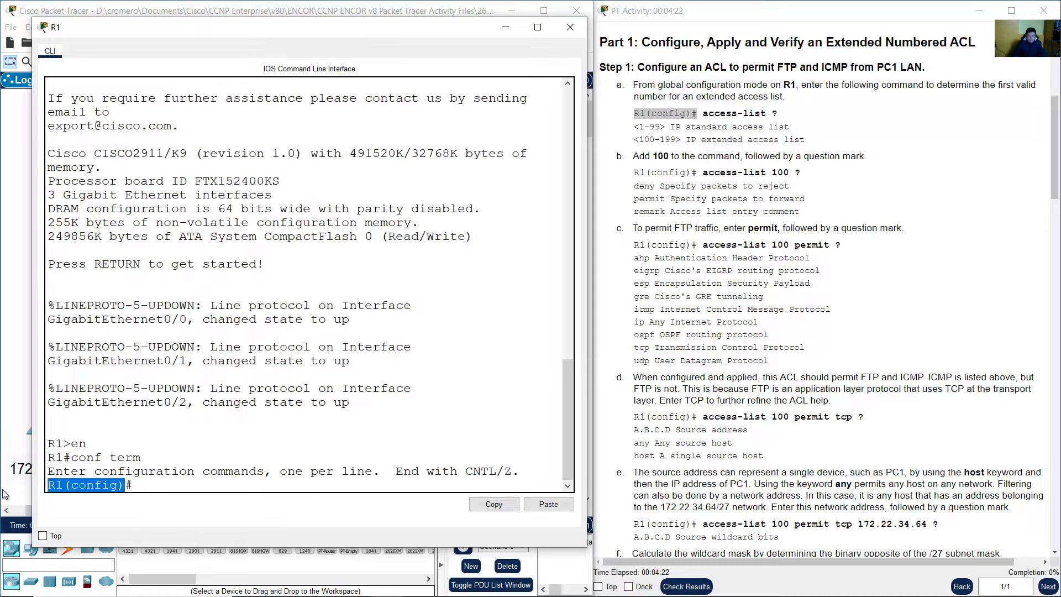
click(175, 487)
text(a)
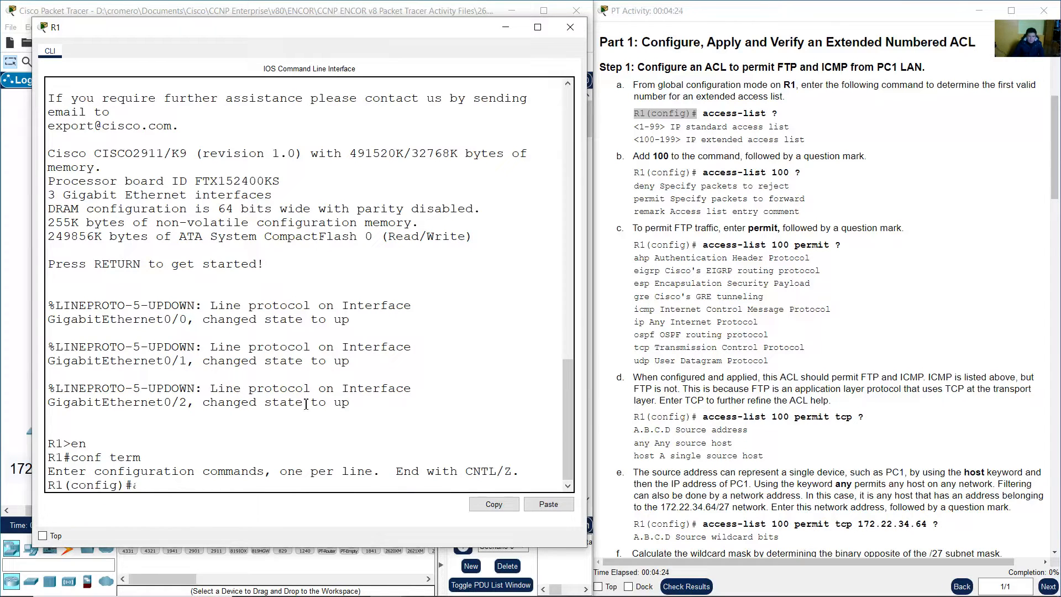
text(ccess-li)
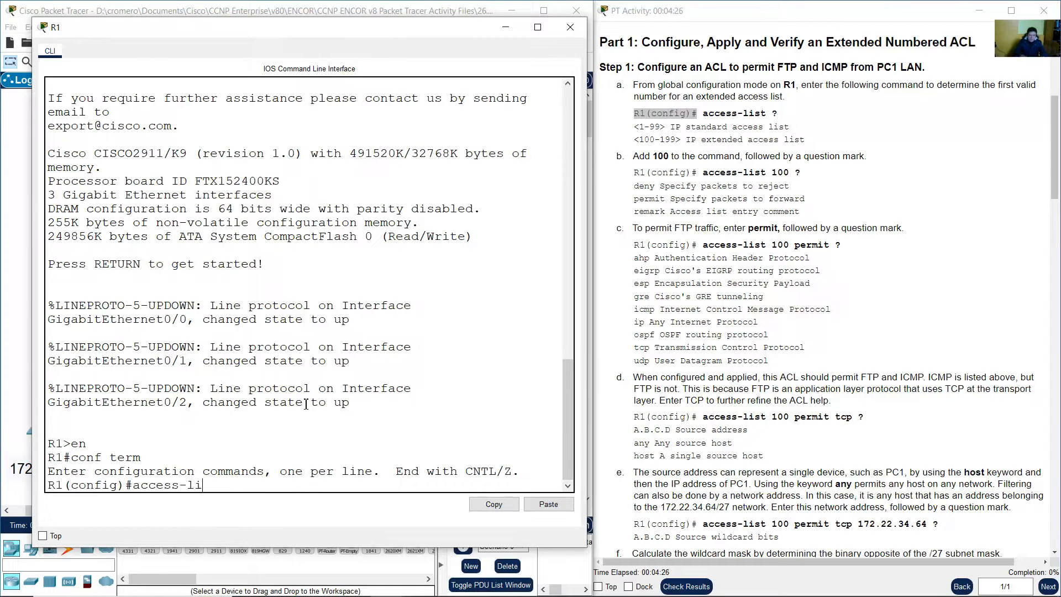
text(st )
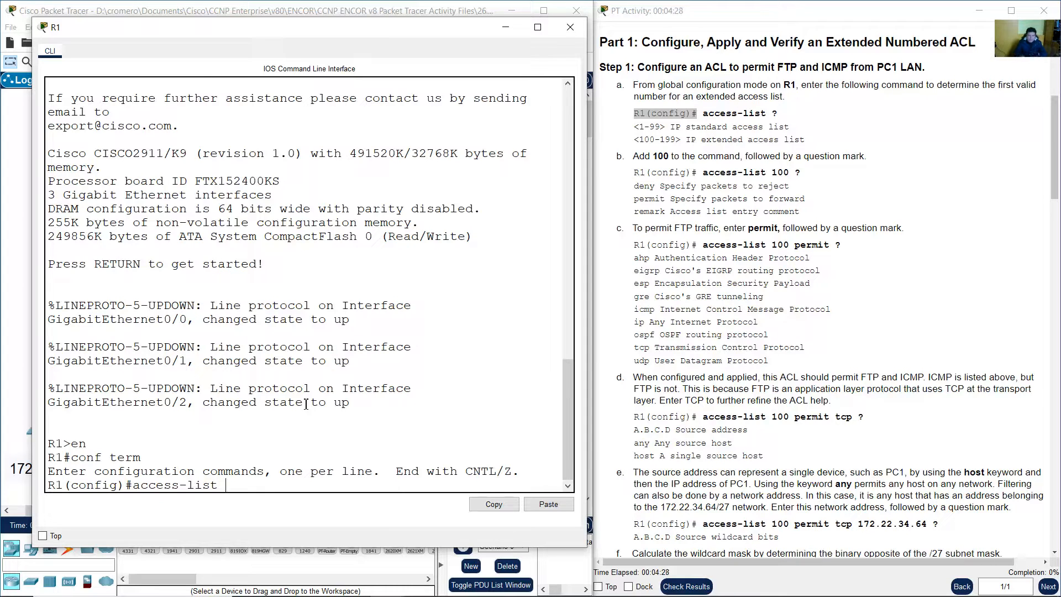
text(?)
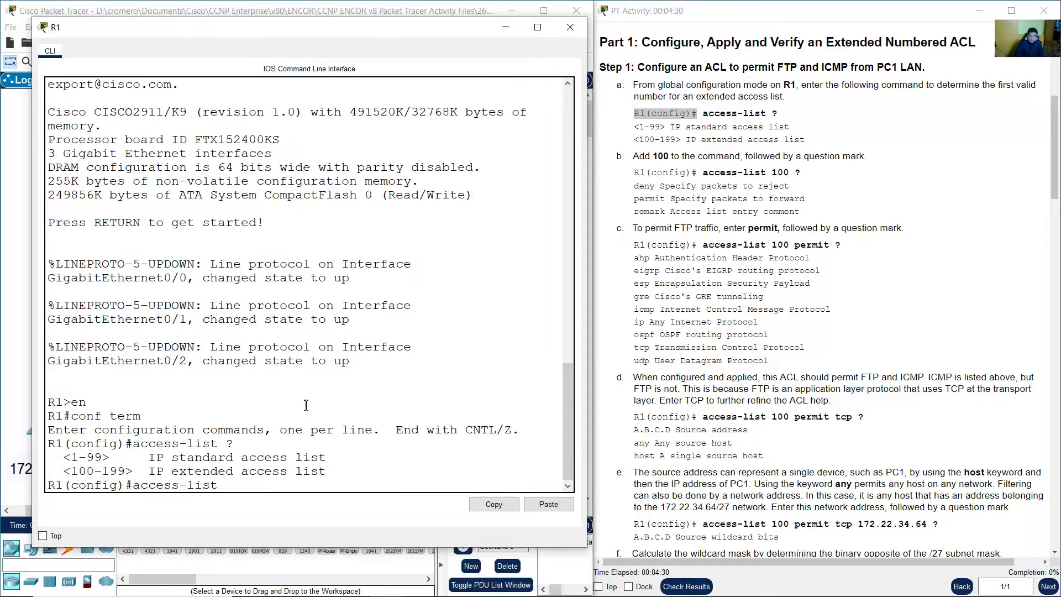
drag(80, 458, 333, 472)
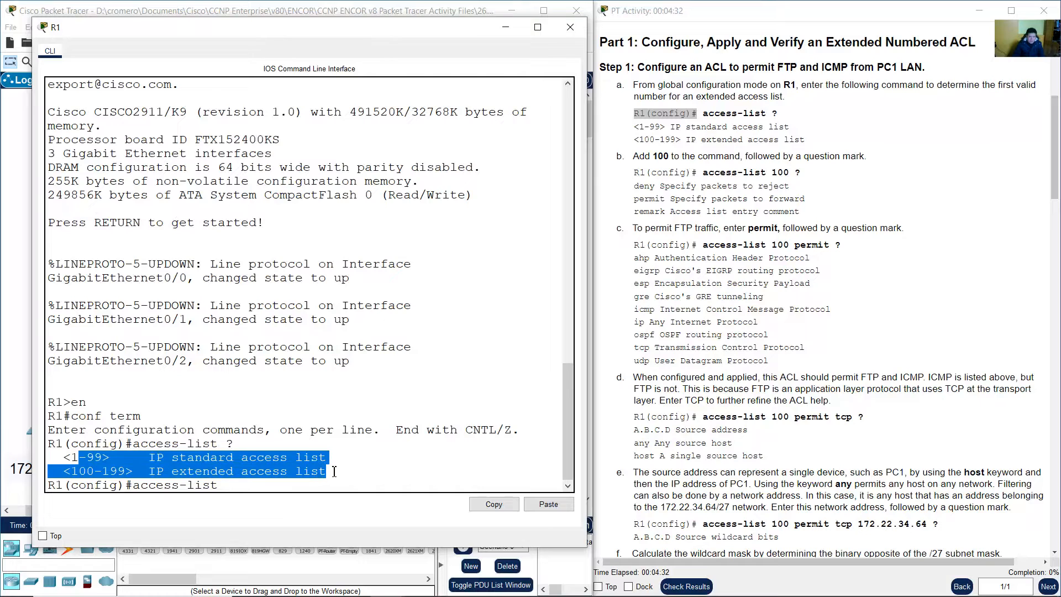
click(311, 472)
drag(63, 458, 352, 458)
drag(73, 475, 146, 471)
drag(140, 472, 331, 471)
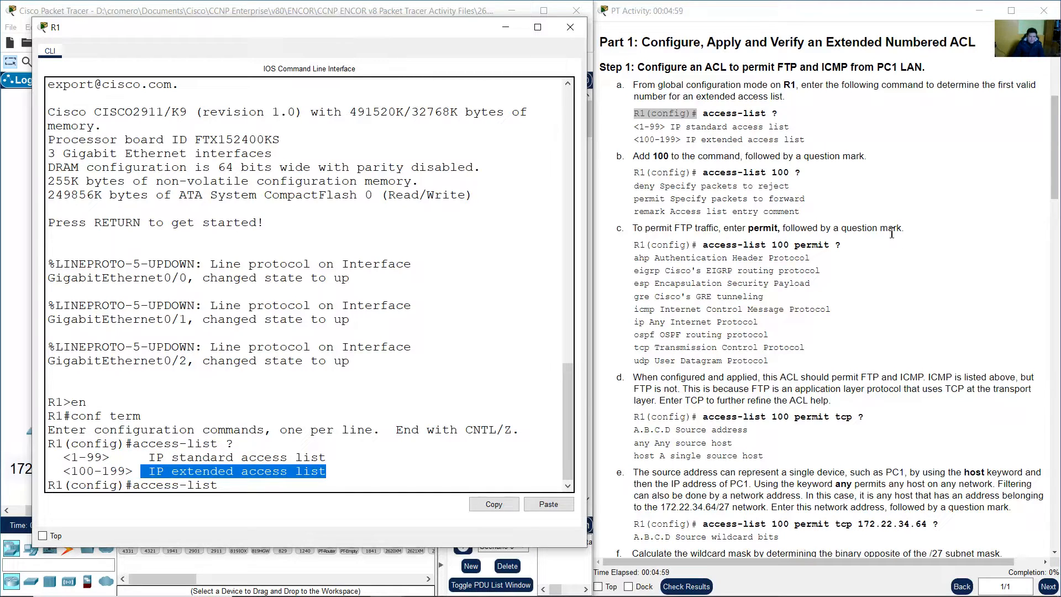
Review step b about using access-list number 100
click(807, 234)
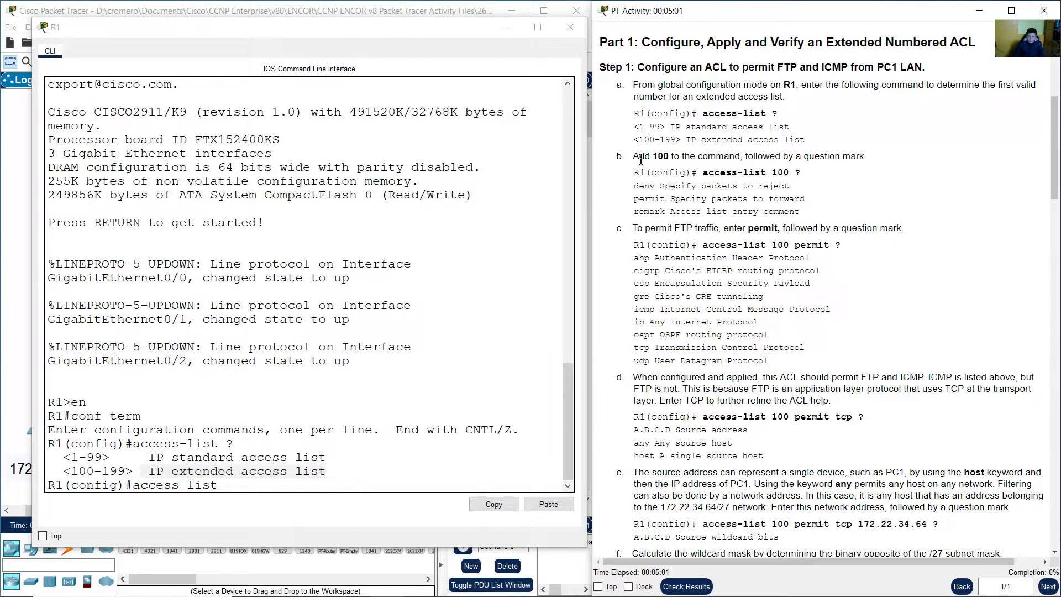
drag(641, 158, 870, 156)
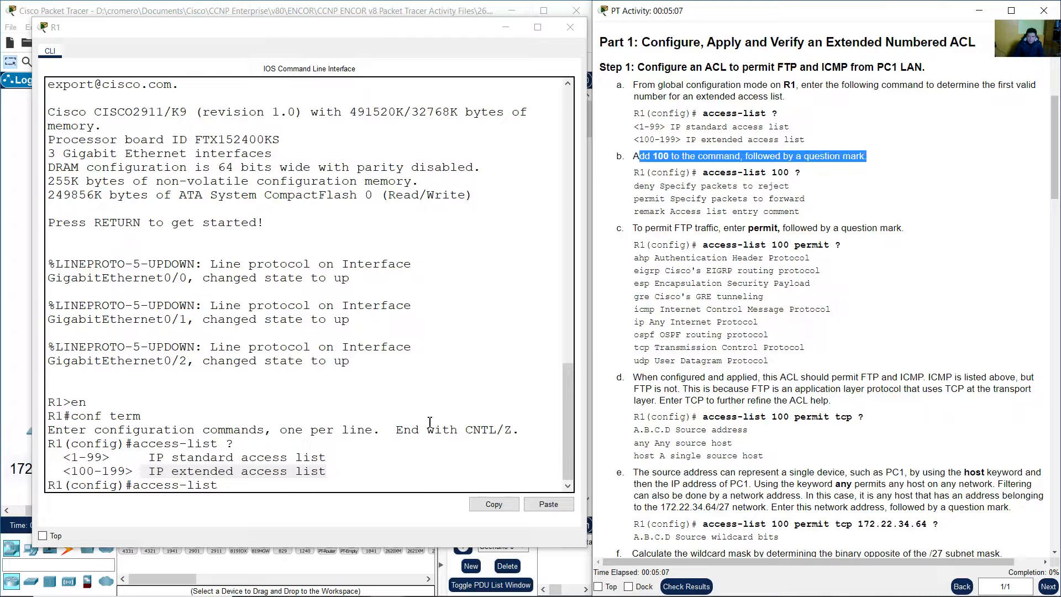
click(393, 485)
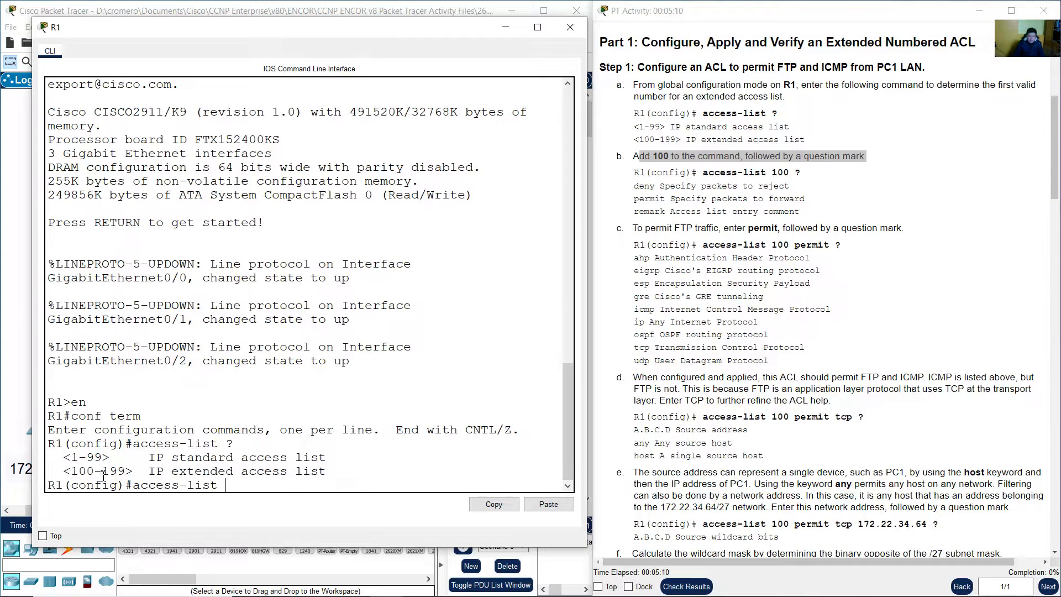
Query access-list 100 ? to show the deny, permit and remark options
drag(76, 474, 305, 479)
click(291, 484)
text(100 ?)
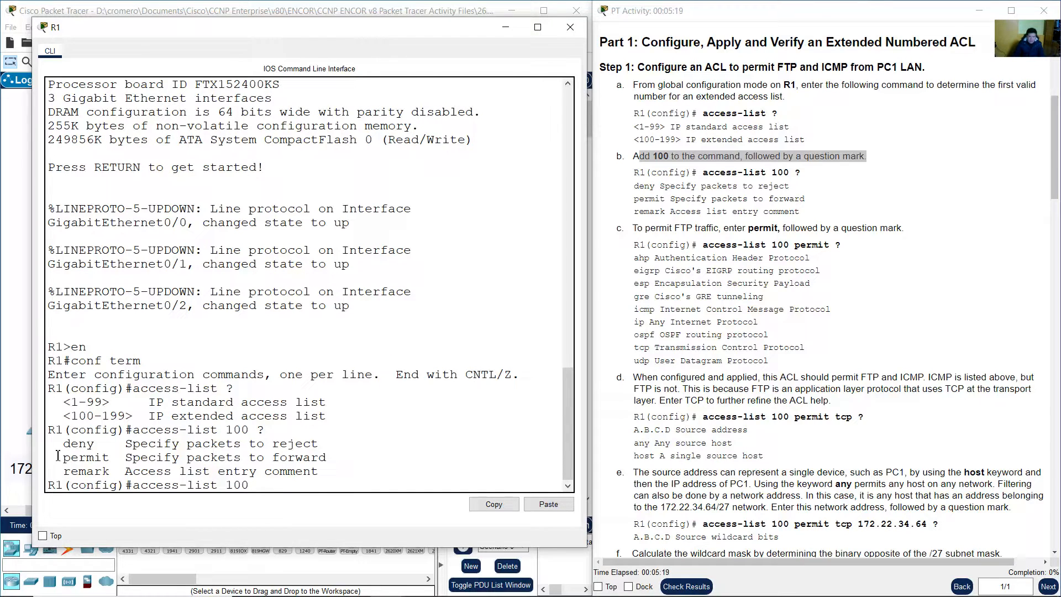
drag(93, 446, 139, 449)
click(112, 454)
drag(71, 454, 143, 466)
drag(71, 473, 334, 473)
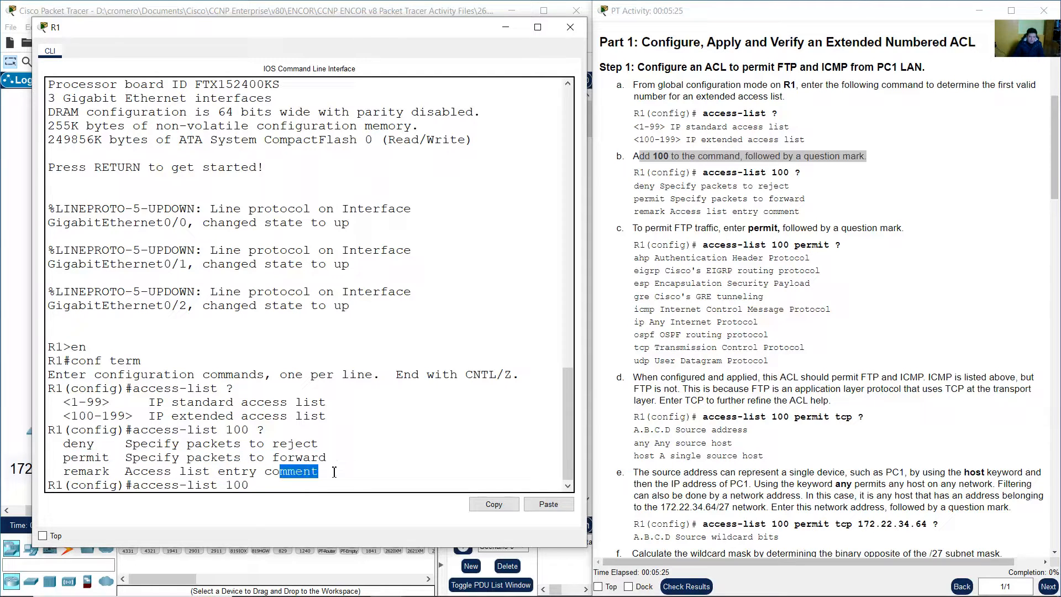
Review step c's instruction to permit FTP traffic
click(795, 233)
scroll(795, 234, down, 4)
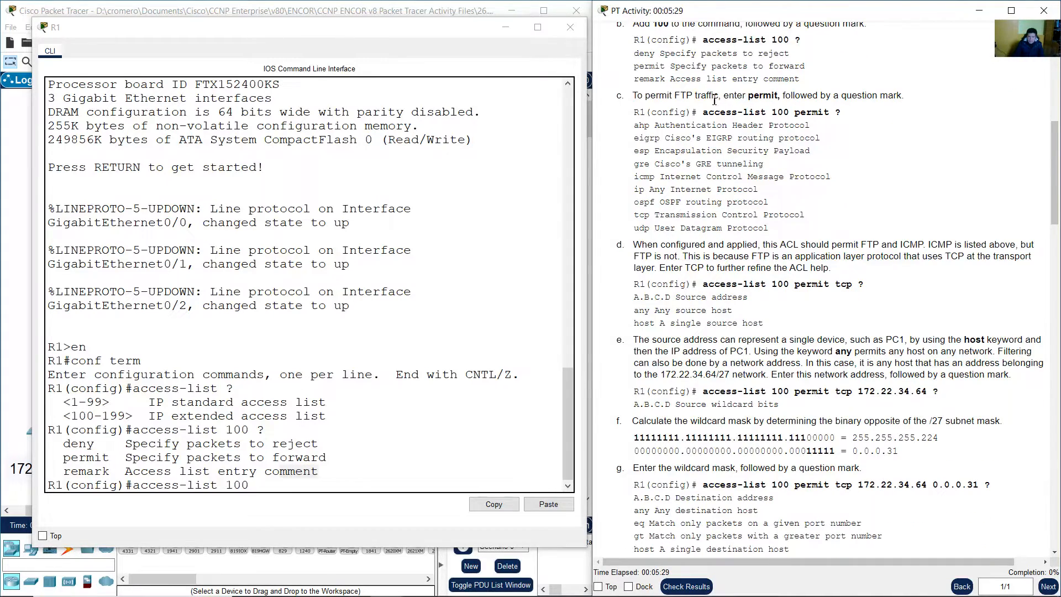
drag(632, 97, 787, 95)
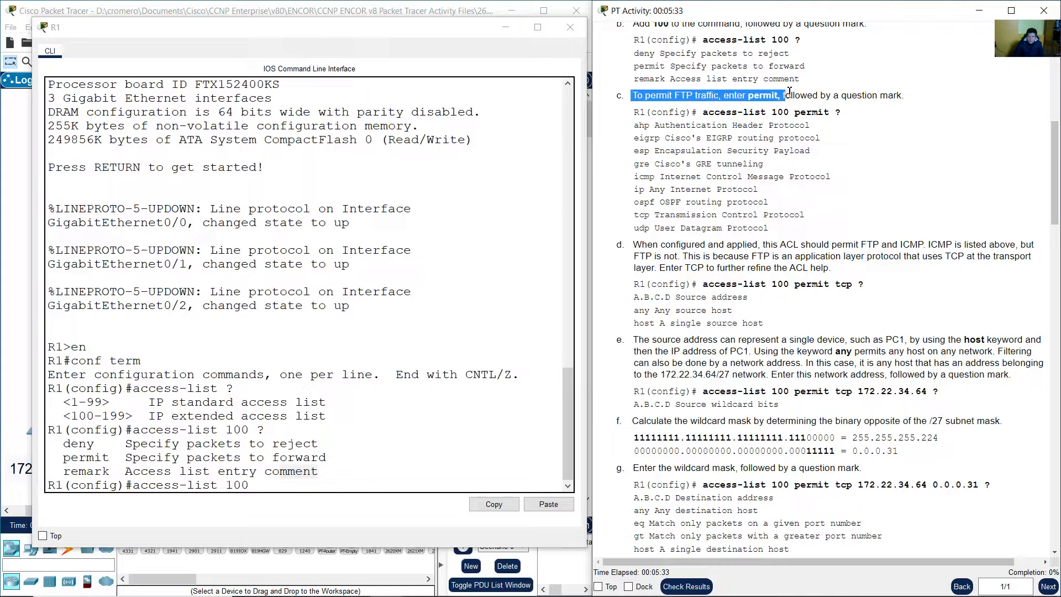
click(838, 113)
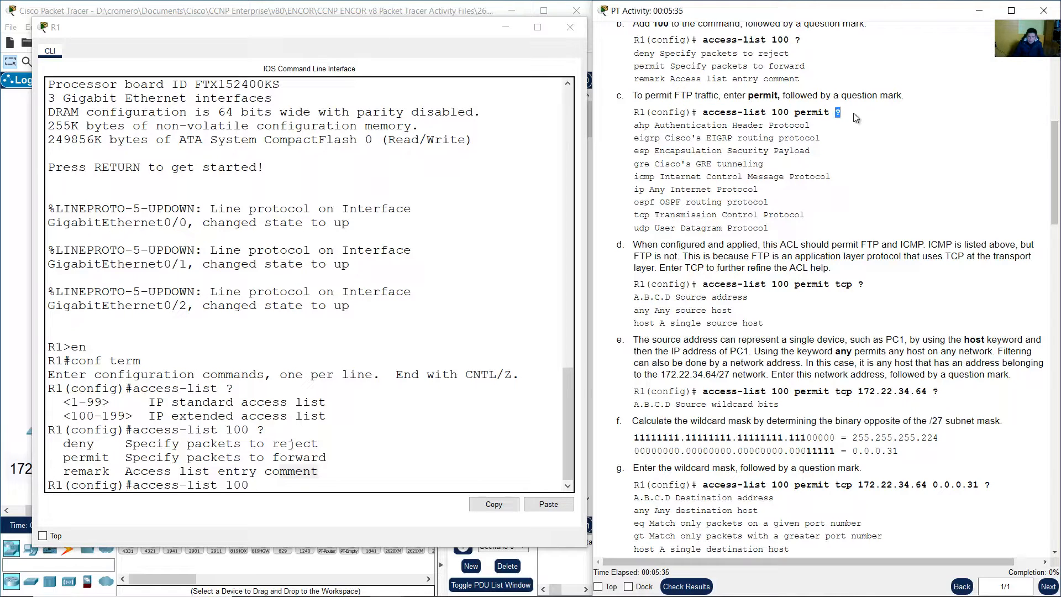
Query permit ? to list matchable protocols, and review step d on FTP and ICMP
click(440, 485)
text(permit )
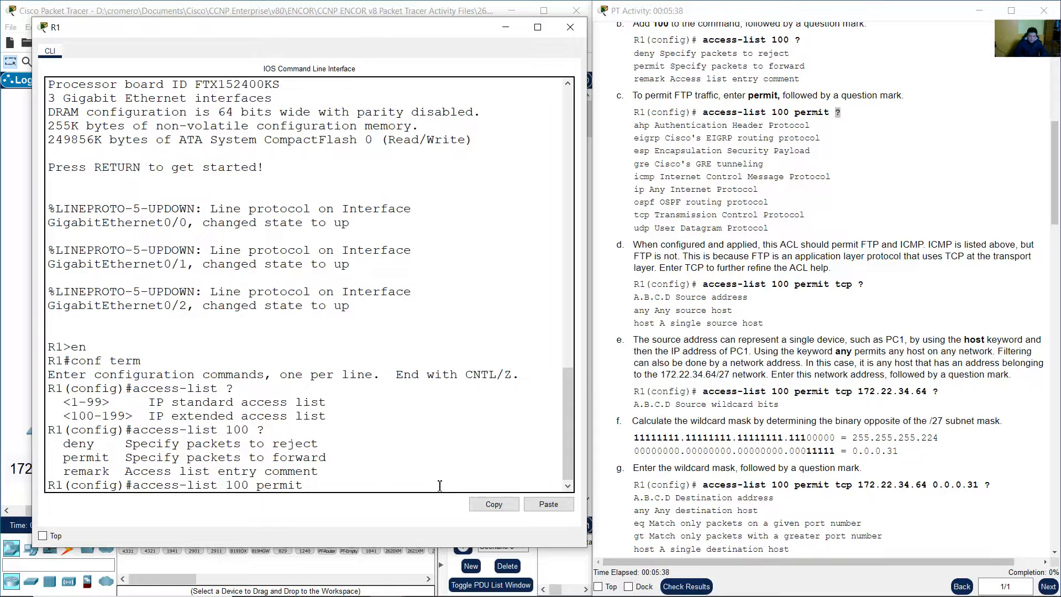
text(?)
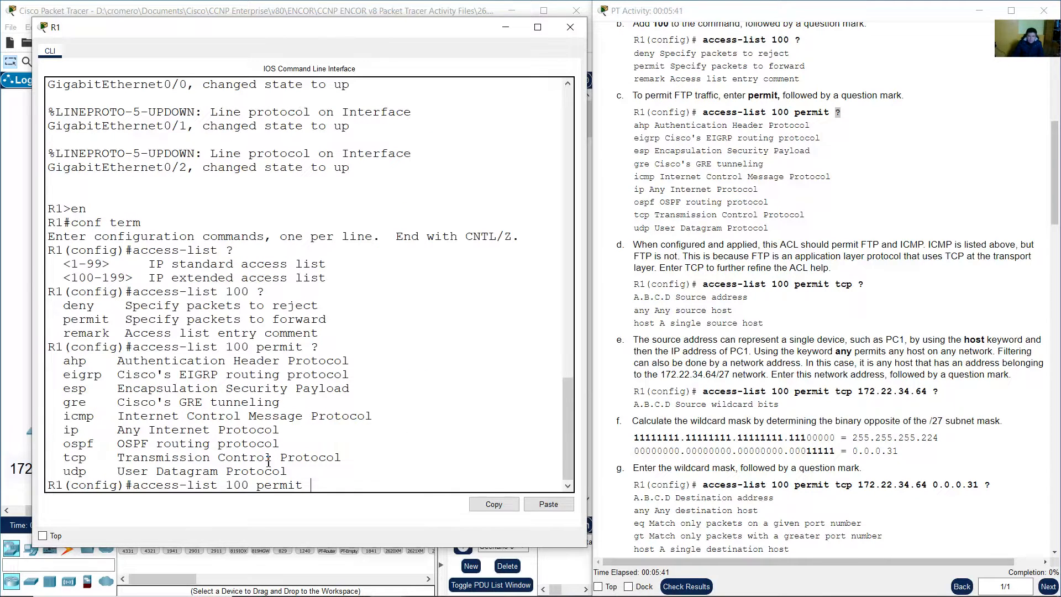
drag(65, 357, 327, 469)
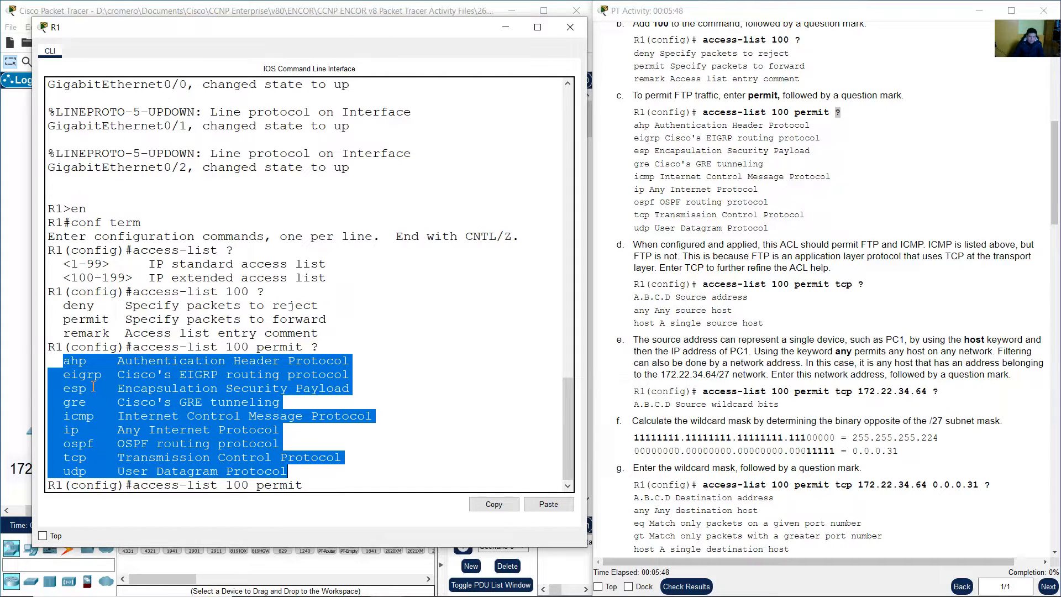
click(641, 245)
drag(642, 244, 1023, 244)
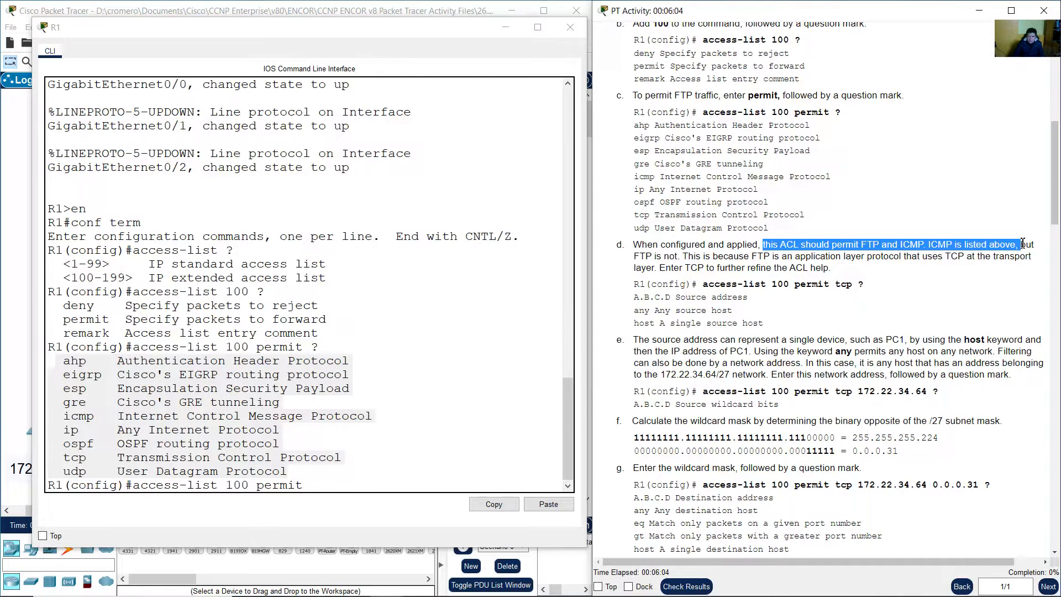
Compare the protocol list with the instructions explaining FTP's absence and the need to use TCP
click(121, 401)
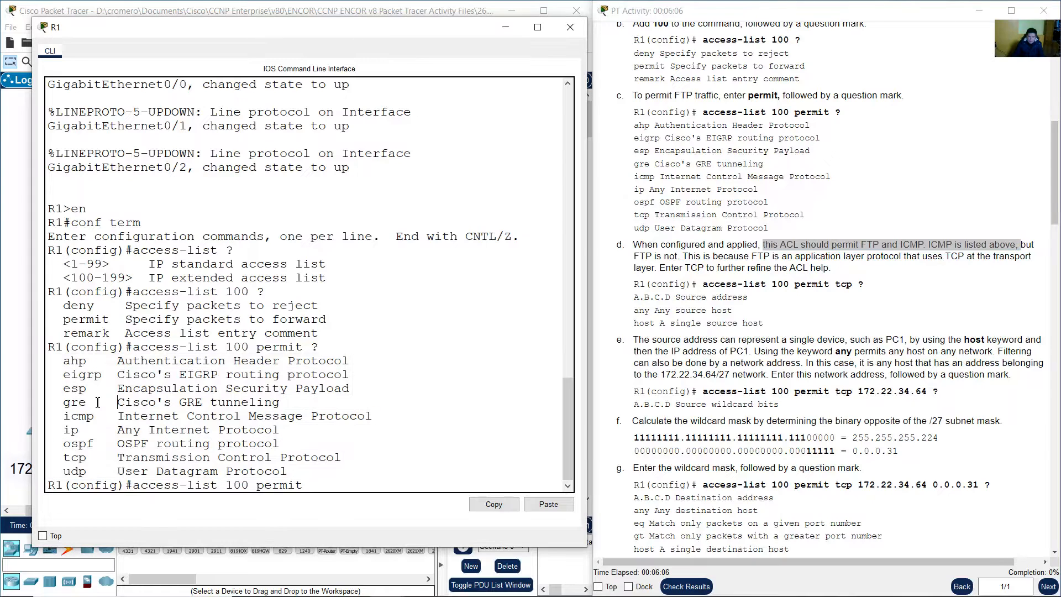
drag(68, 417, 416, 419)
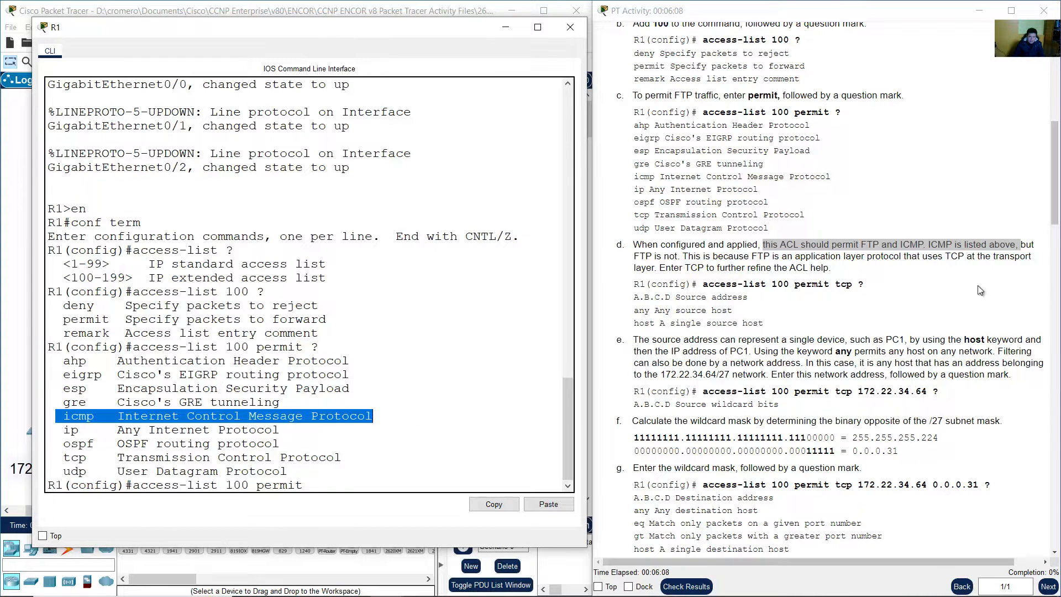
click(1015, 258)
drag(1021, 245, 656, 268)
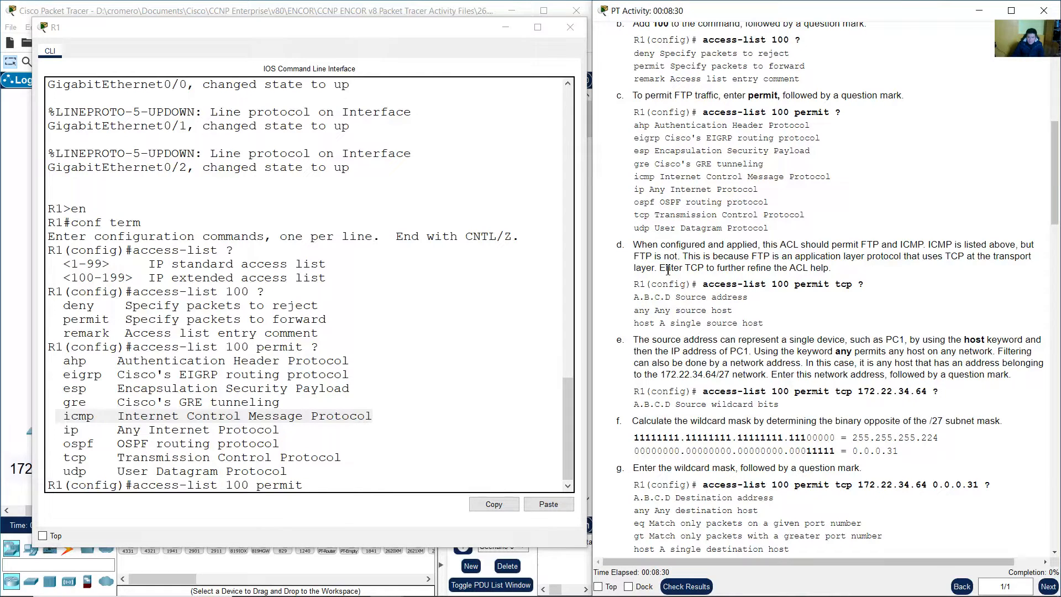
drag(660, 269, 792, 269)
drag(810, 268, 833, 269)
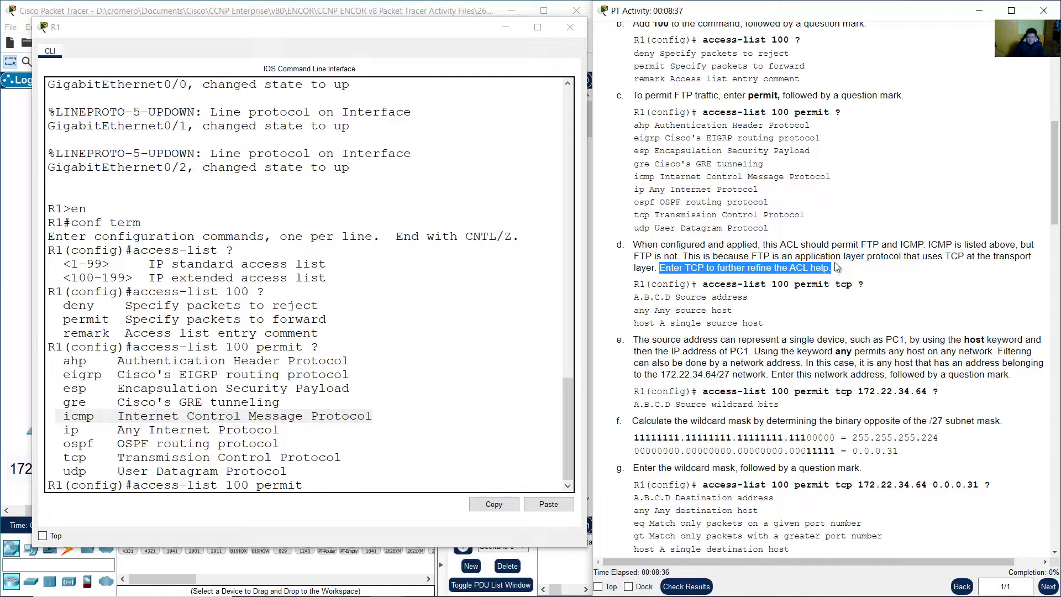
Append tcp ? to show the A.B.C.D, any and host source options
click(69, 461)
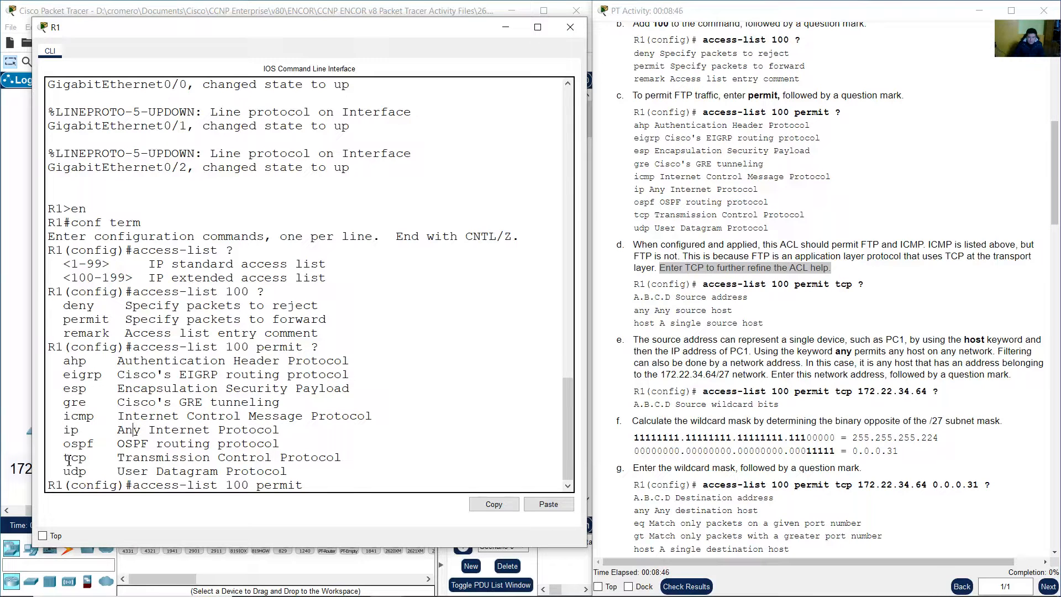
drag(66, 458, 347, 459)
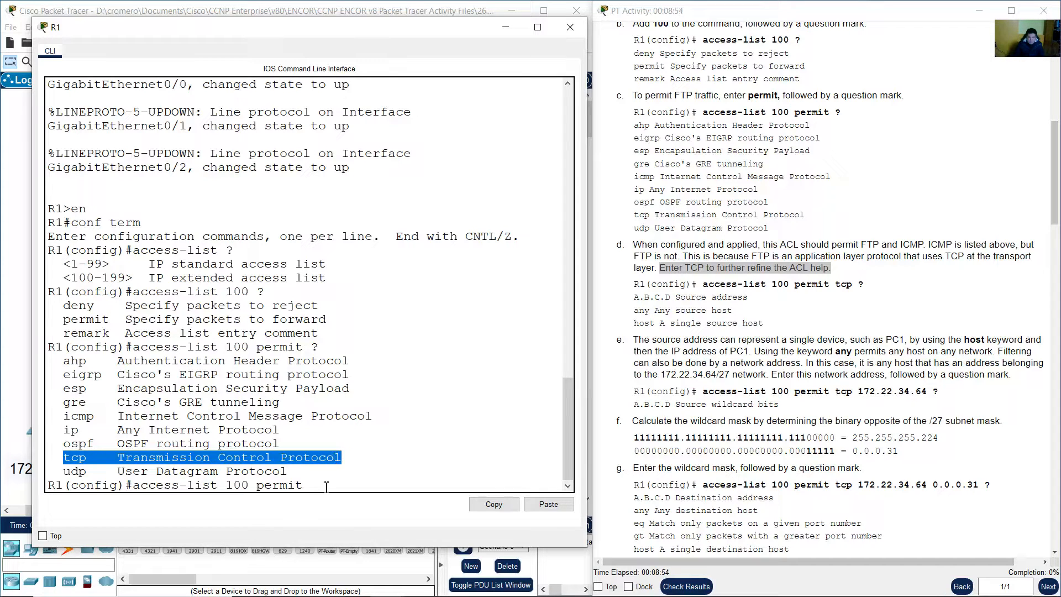
click(365, 467)
text(tcp)
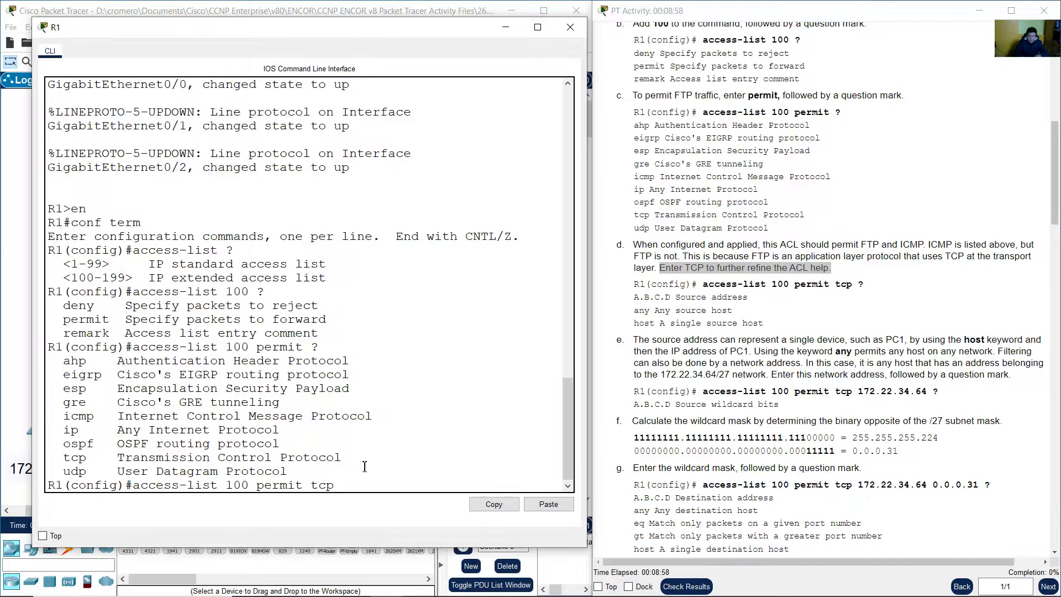
text( ?)
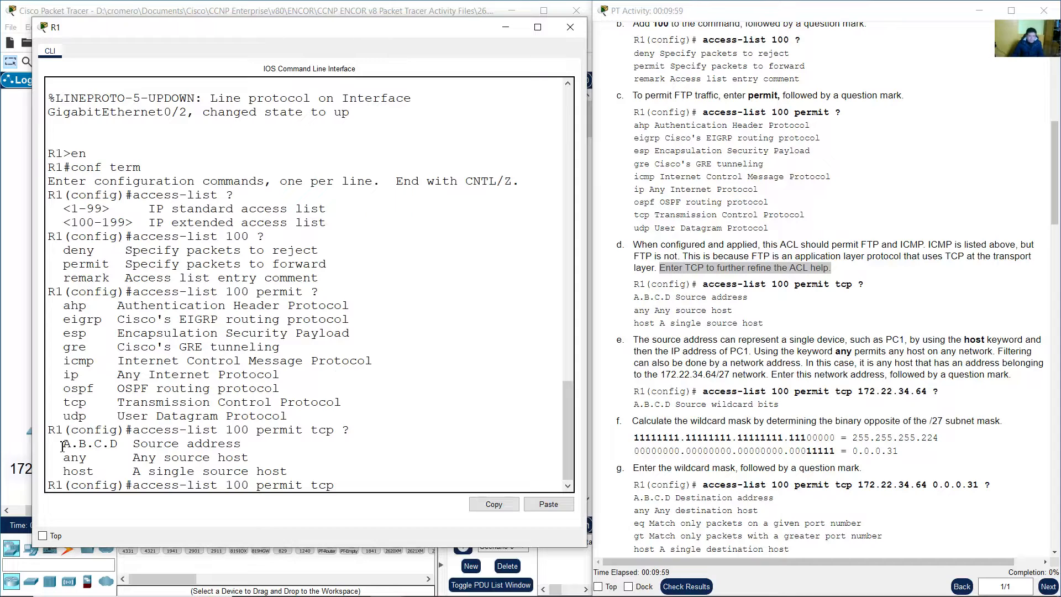
drag(63, 444, 119, 449)
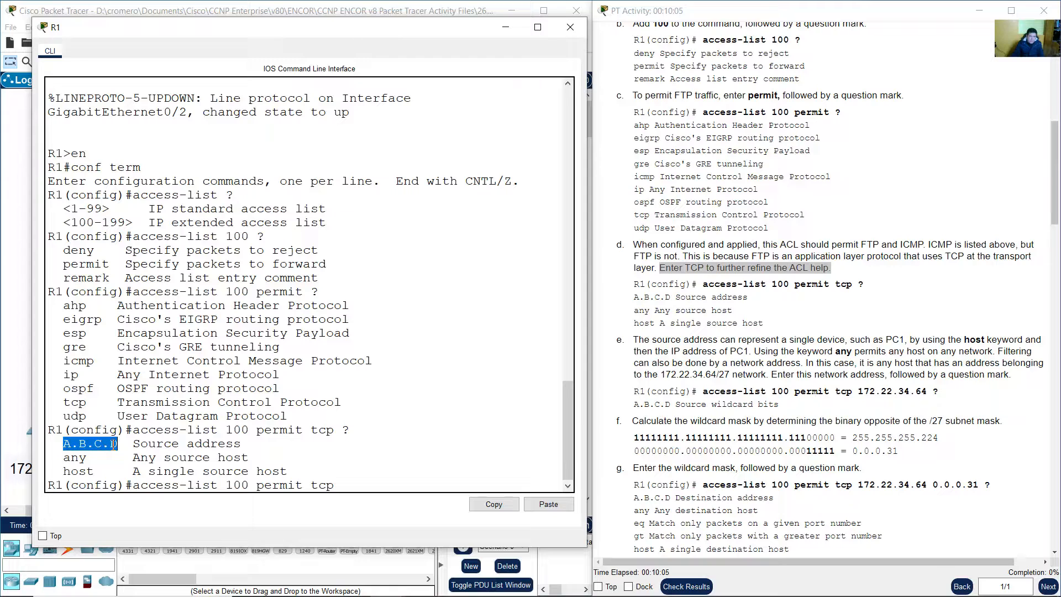
click(85, 457)
drag(64, 458, 96, 460)
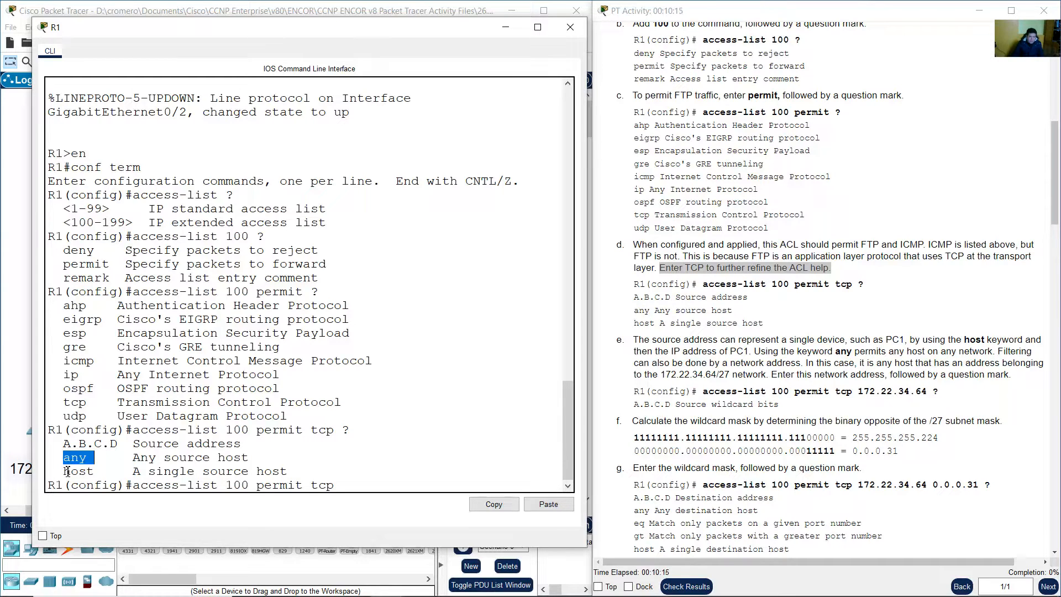
drag(63, 471, 97, 473)
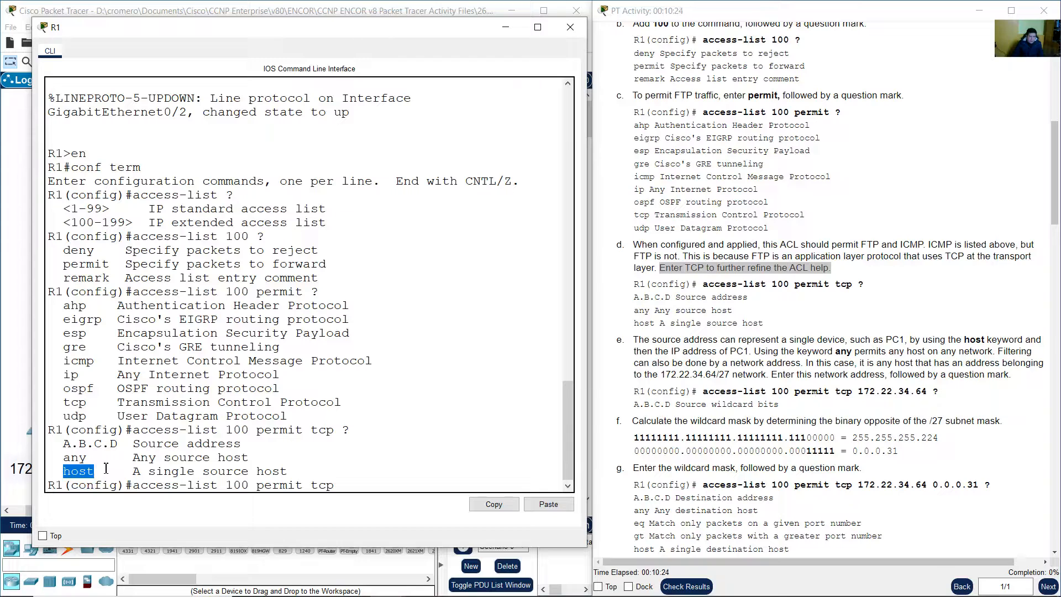
drag(134, 471, 297, 476)
click(306, 468)
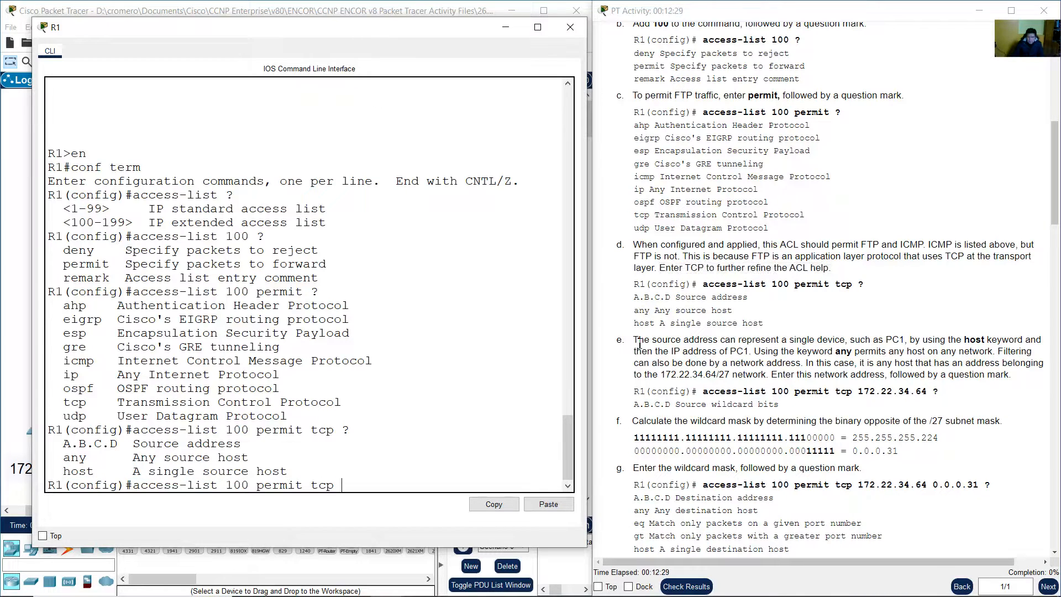
click(640, 343)
drag(640, 342, 767, 375)
click(795, 358)
click(1001, 351)
click(382, 8)
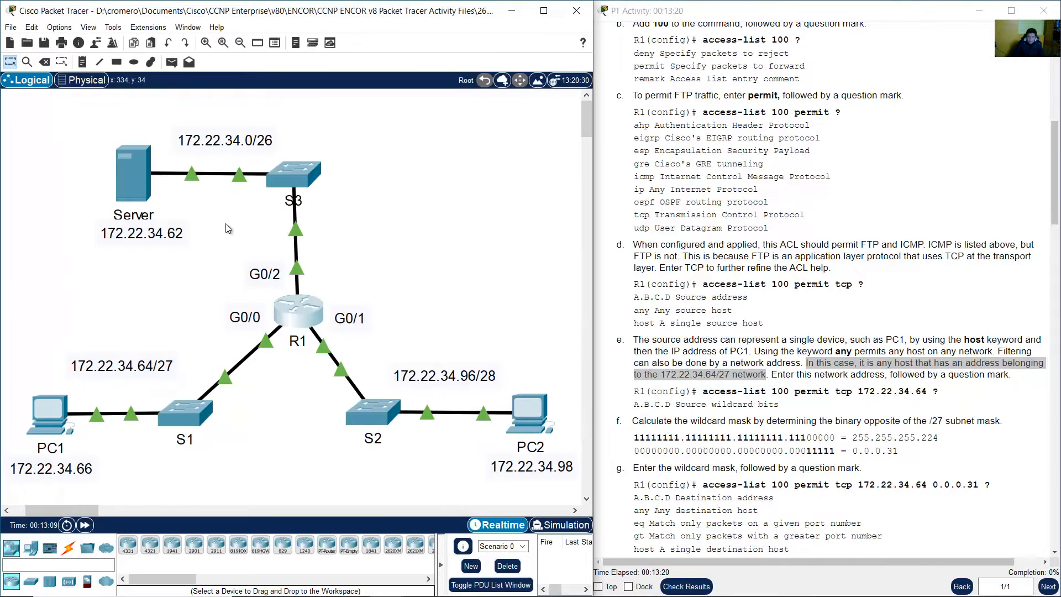
drag(40, 313, 239, 476)
click(257, 423)
click(114, 278)
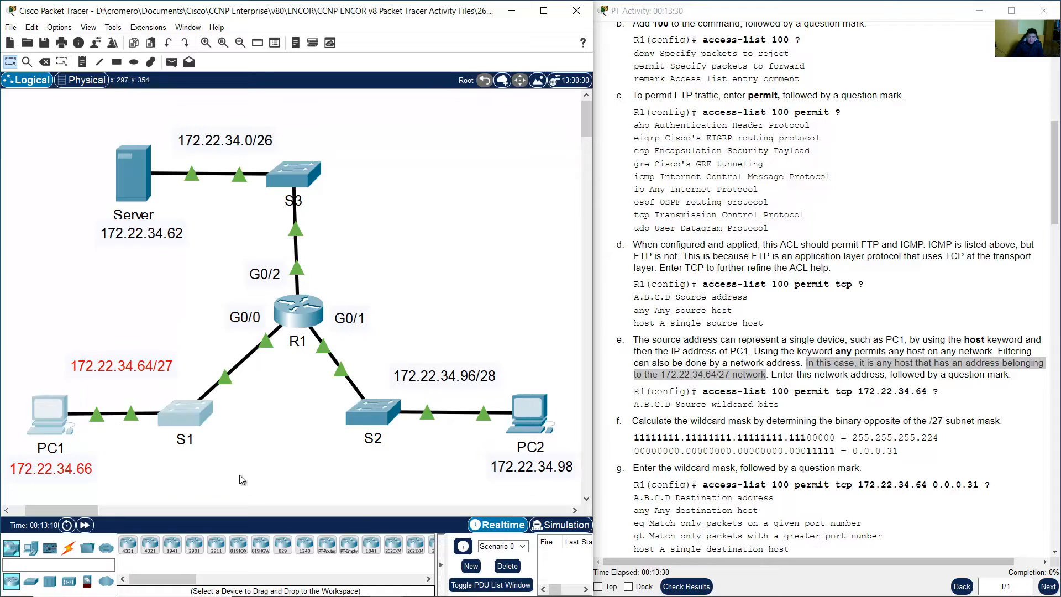
click(273, 437)
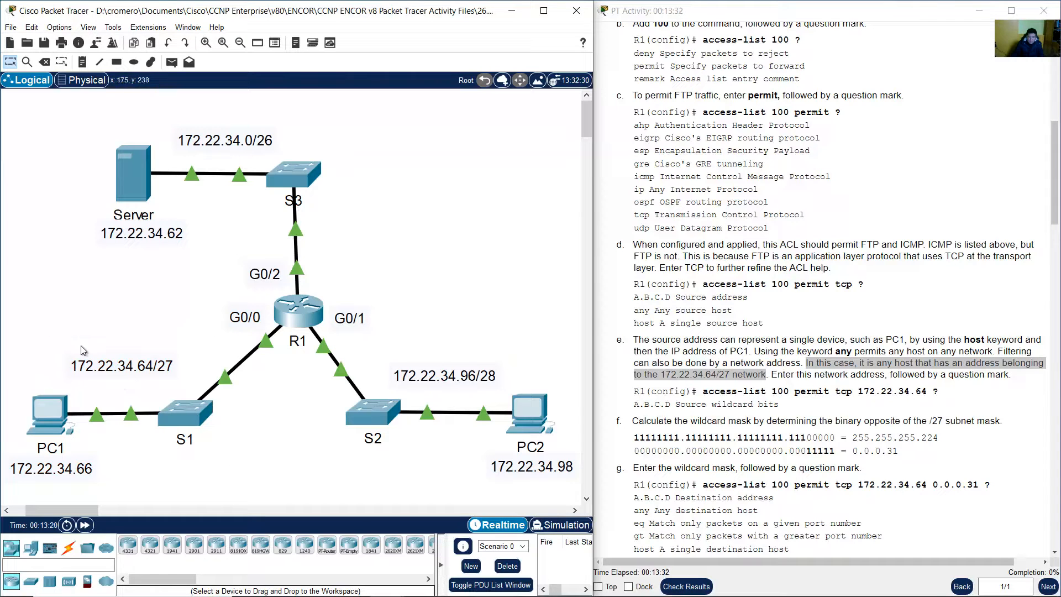
drag(55, 337, 178, 377)
click(132, 460)
drag(119, 462, 10, 489)
click(791, 415)
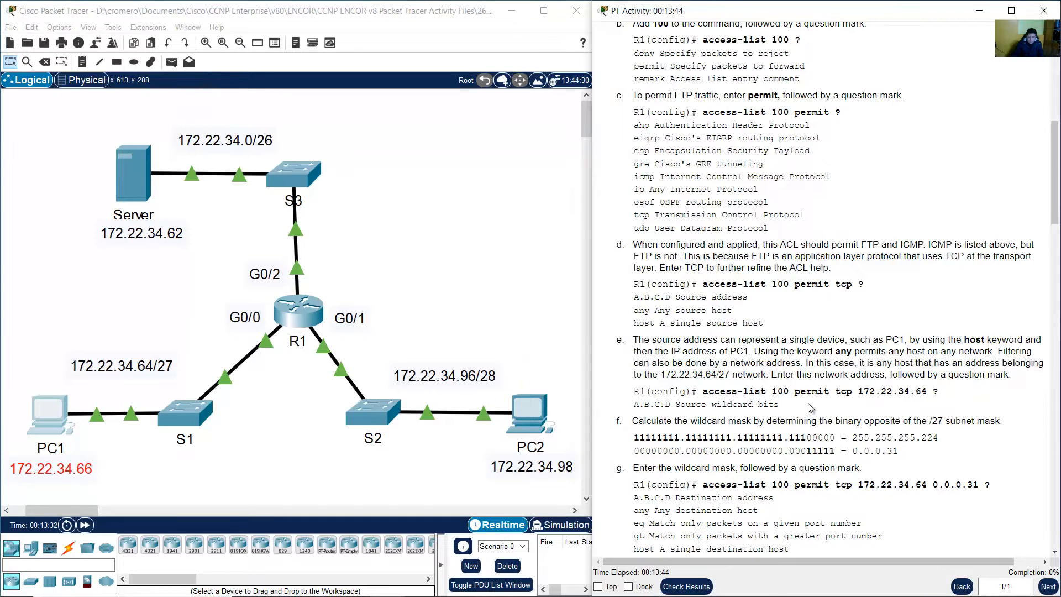
drag(778, 376, 1010, 377)
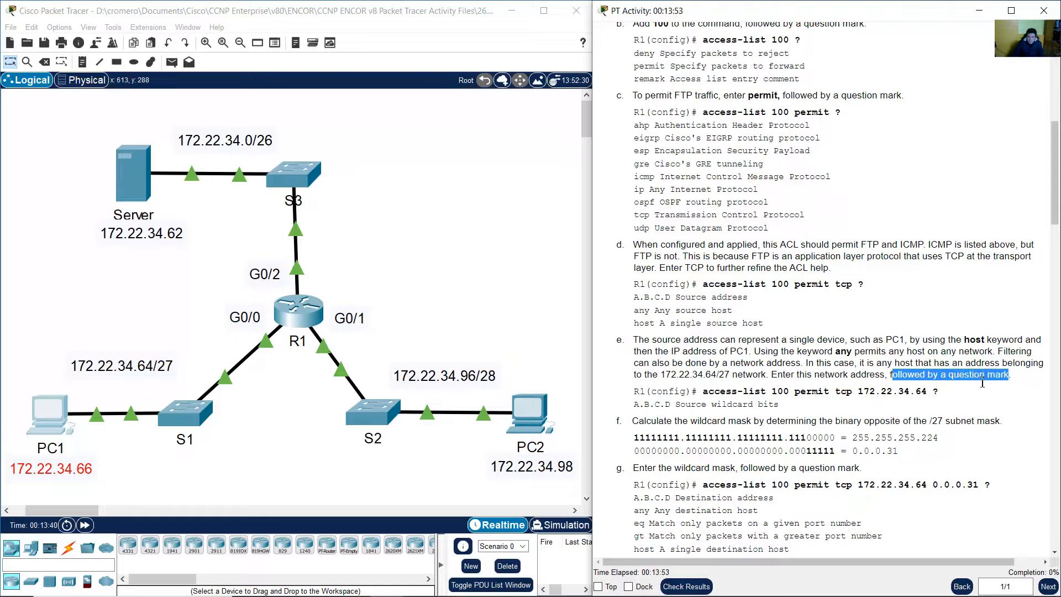
click(297, 398)
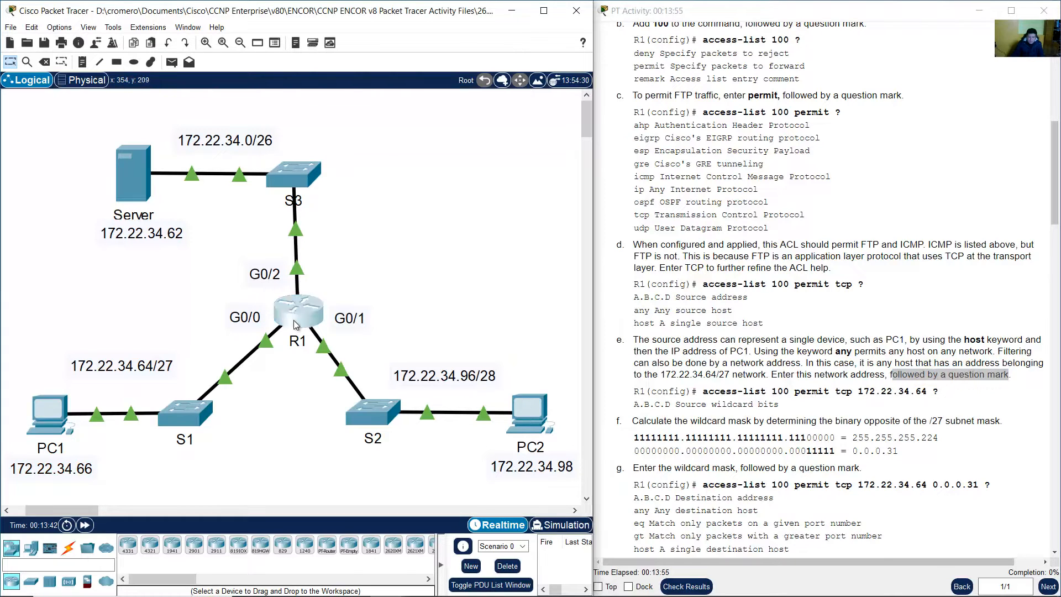
click(294, 320)
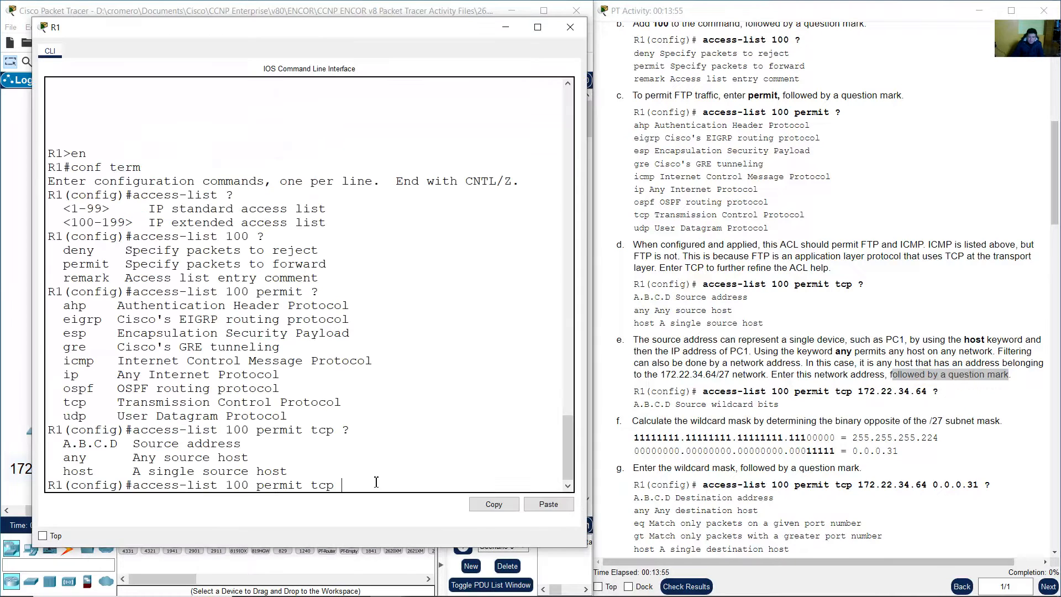
Enter source 172.22.34.64 and query ? to confirm the source wildcard bits prompt
click(418, 461)
text(22.)
text(?)
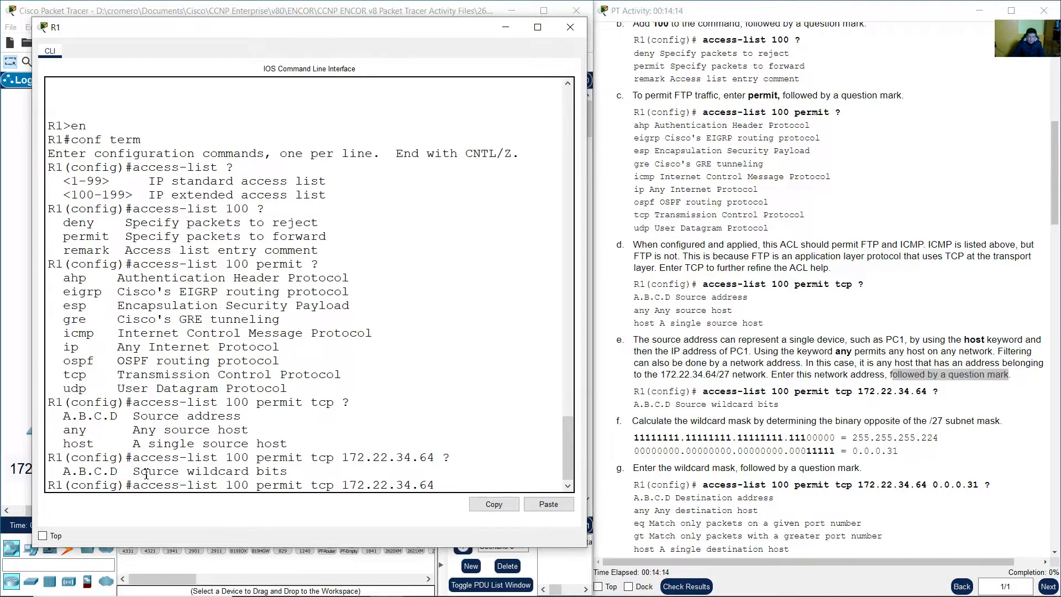
drag(63, 471, 291, 470)
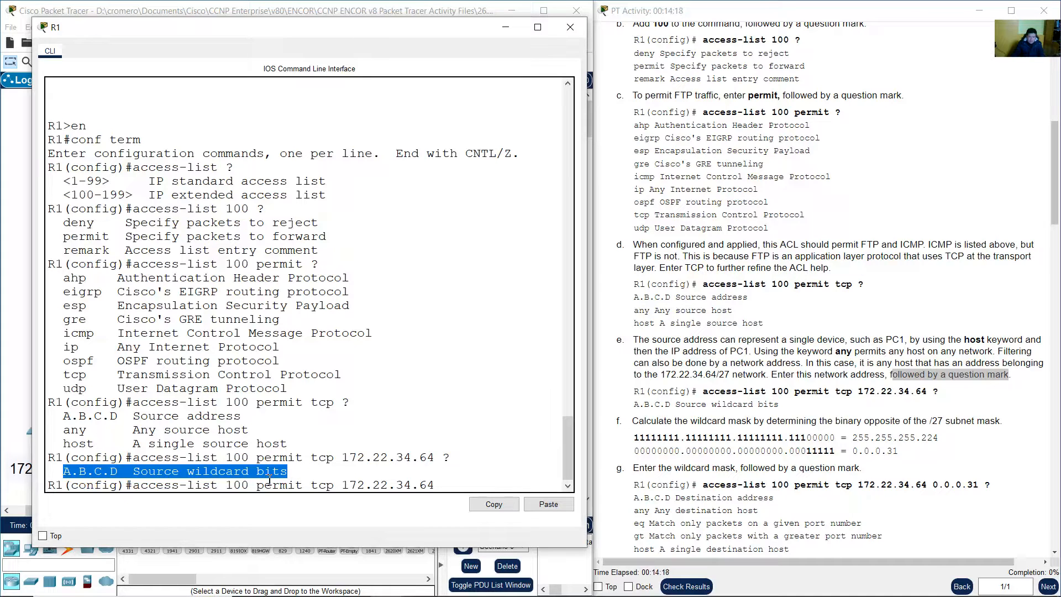
click(783, 423)
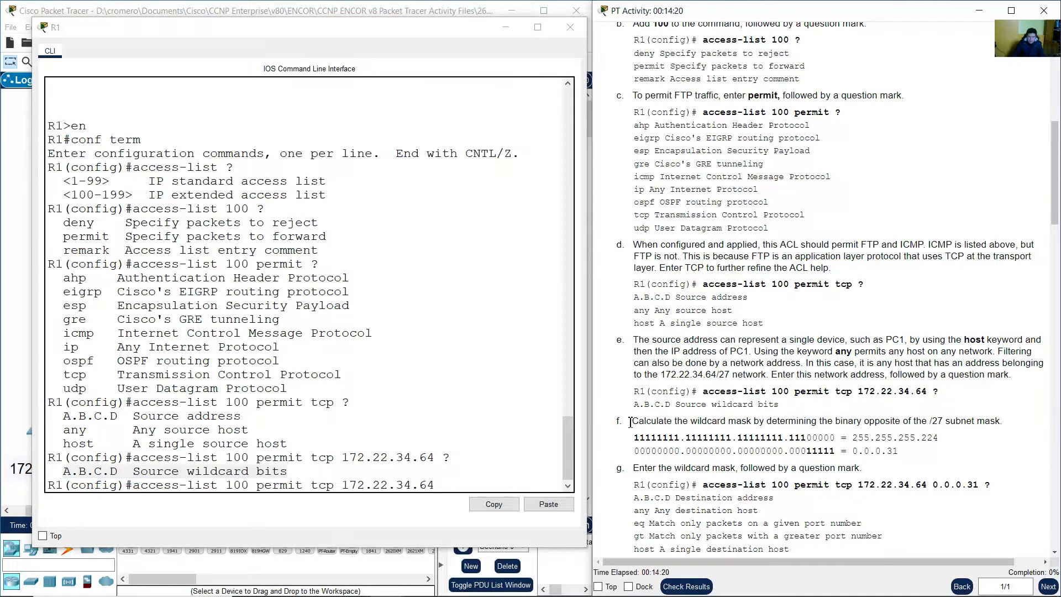
Review step f's /27 prefix and its 255.255.255.224 subnet mask in binary
drag(631, 422, 1002, 421)
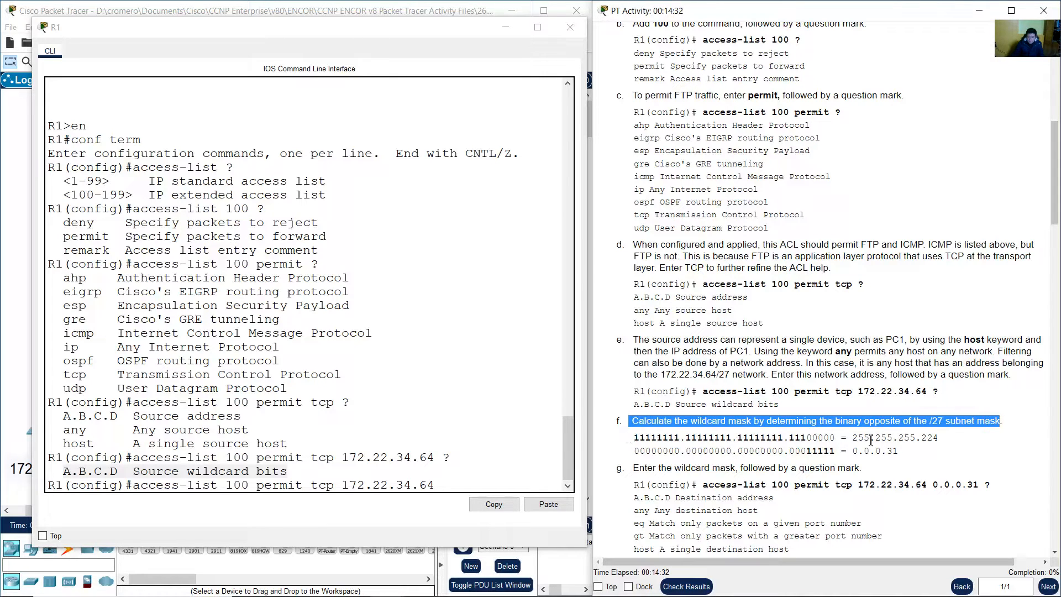
drag(929, 422, 945, 421)
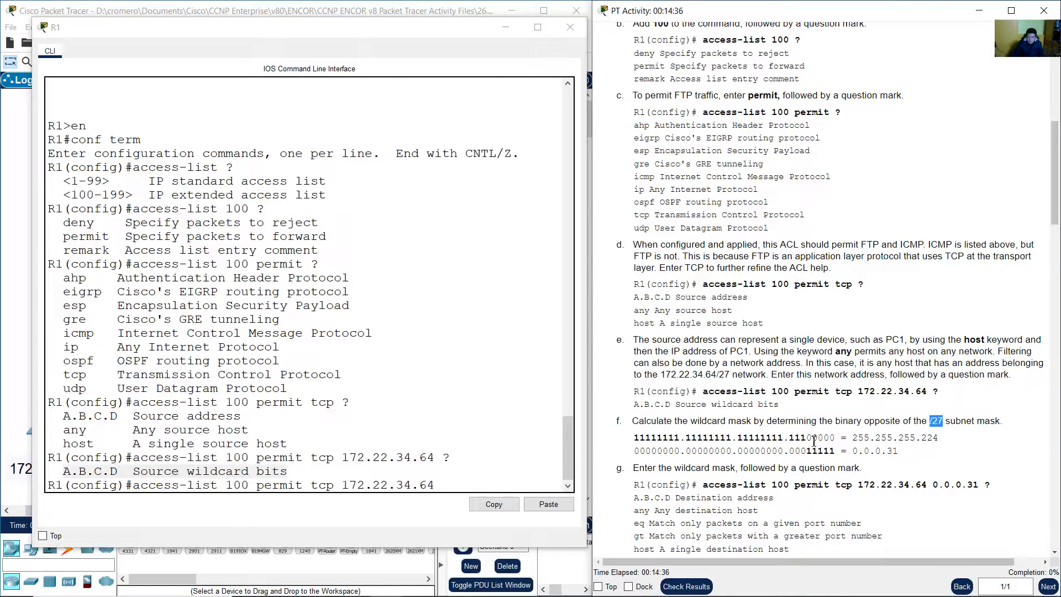
drag(634, 439, 809, 439)
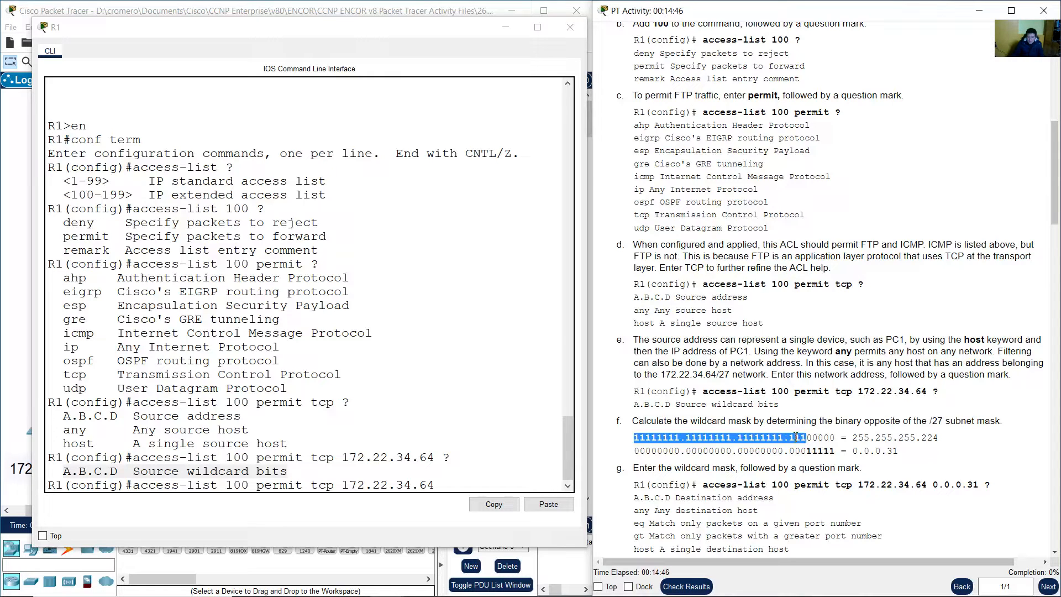
drag(806, 438, 836, 438)
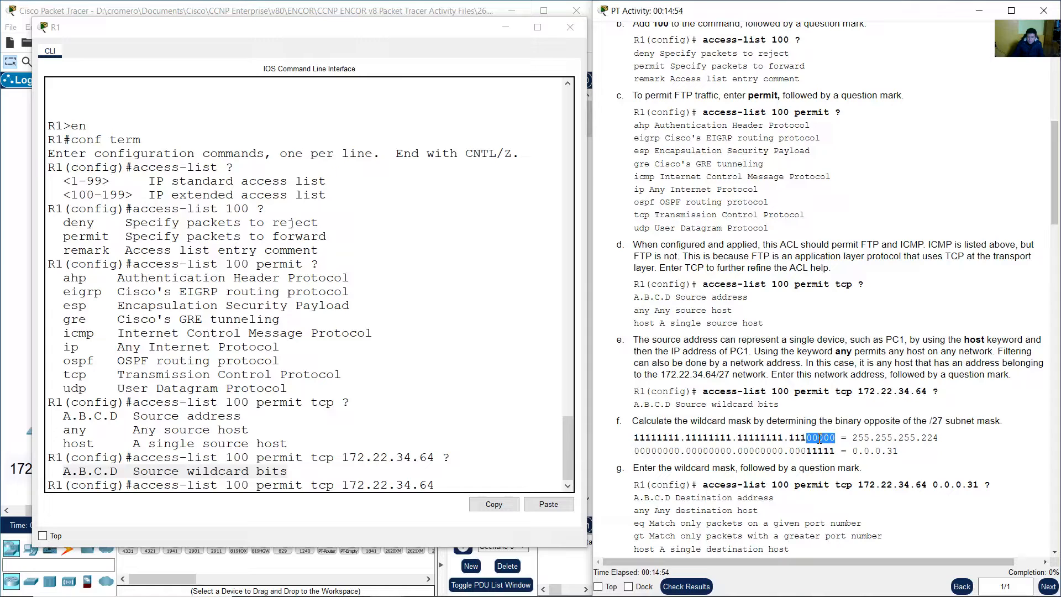
click(820, 439)
drag(853, 438, 944, 441)
click(947, 436)
Invert the binary subnet mask to get the 0.0.0.31 wildcard mask
drag(634, 438, 835, 437)
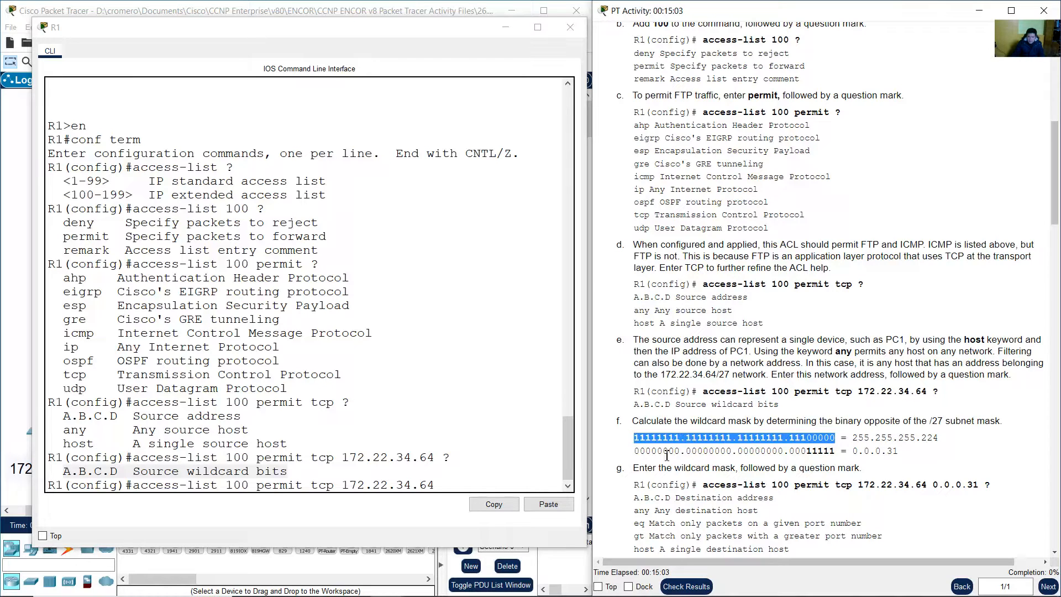
drag(633, 452, 835, 454)
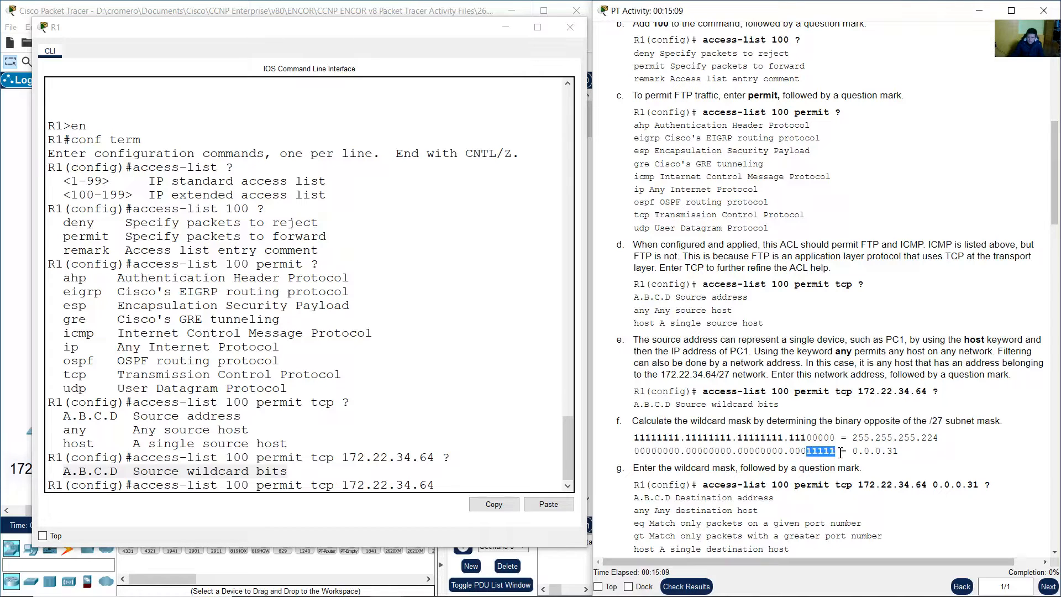
click(855, 451)
drag(859, 452, 889, 452)
click(918, 450)
click(497, 480)
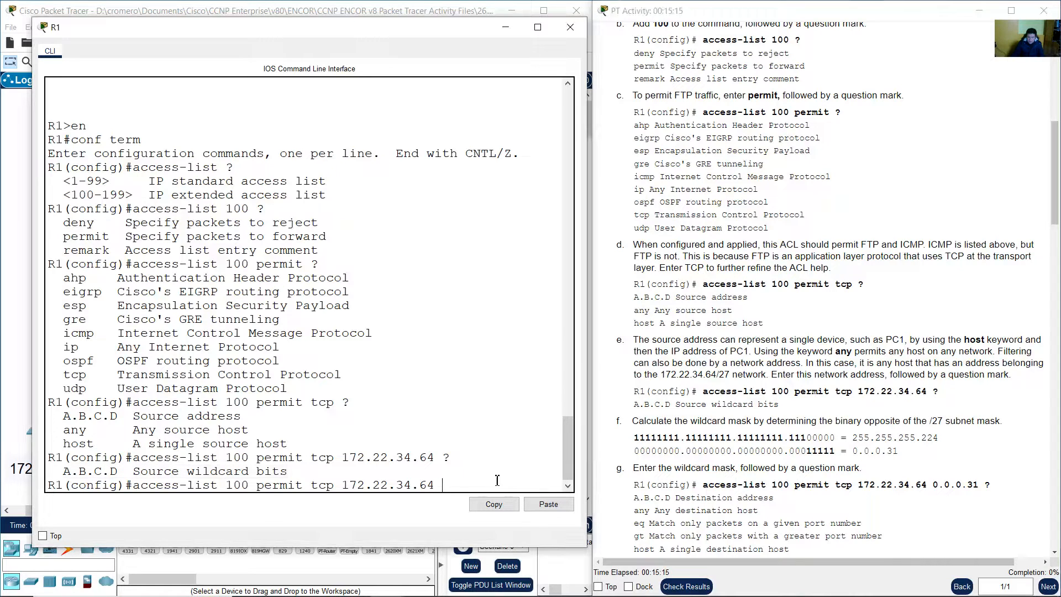
click(391, 4)
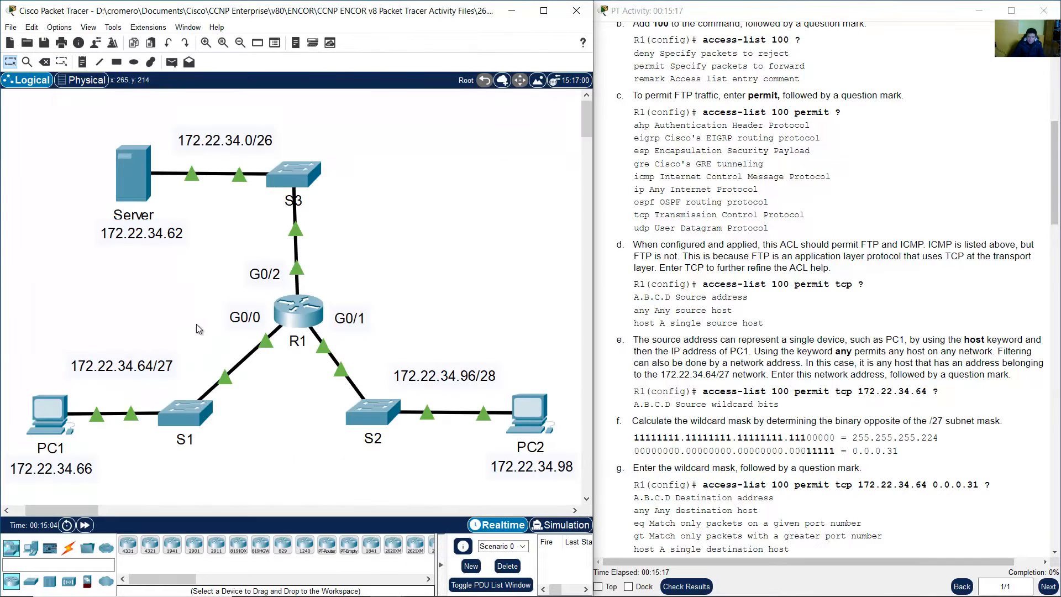
Locate the 172.22.34.64/27 network and enter wildcard 0.0.0.31 in R1's command
drag(88, 381, 61, 382)
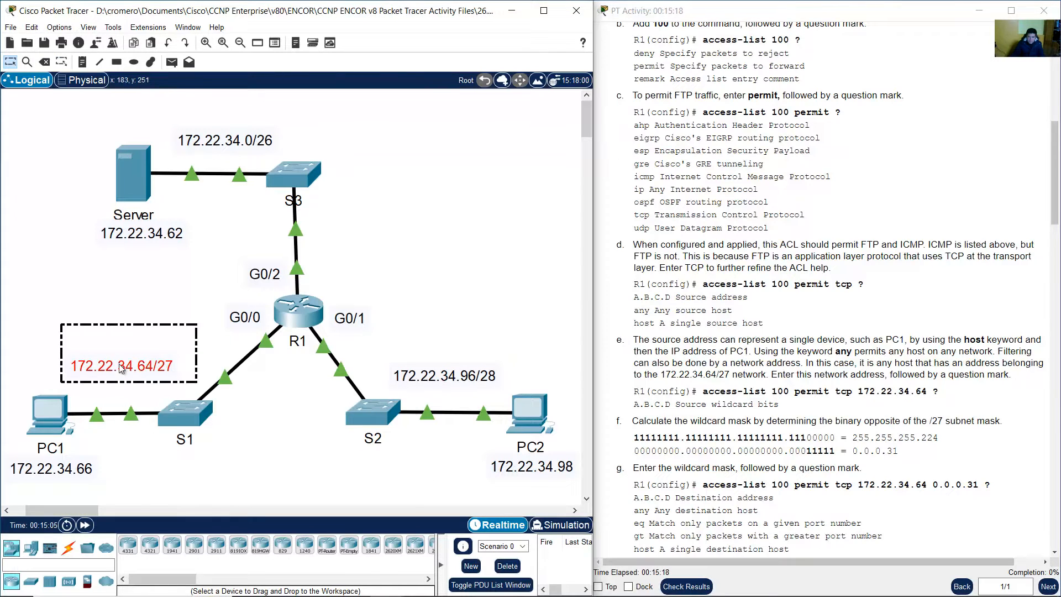
click(178, 376)
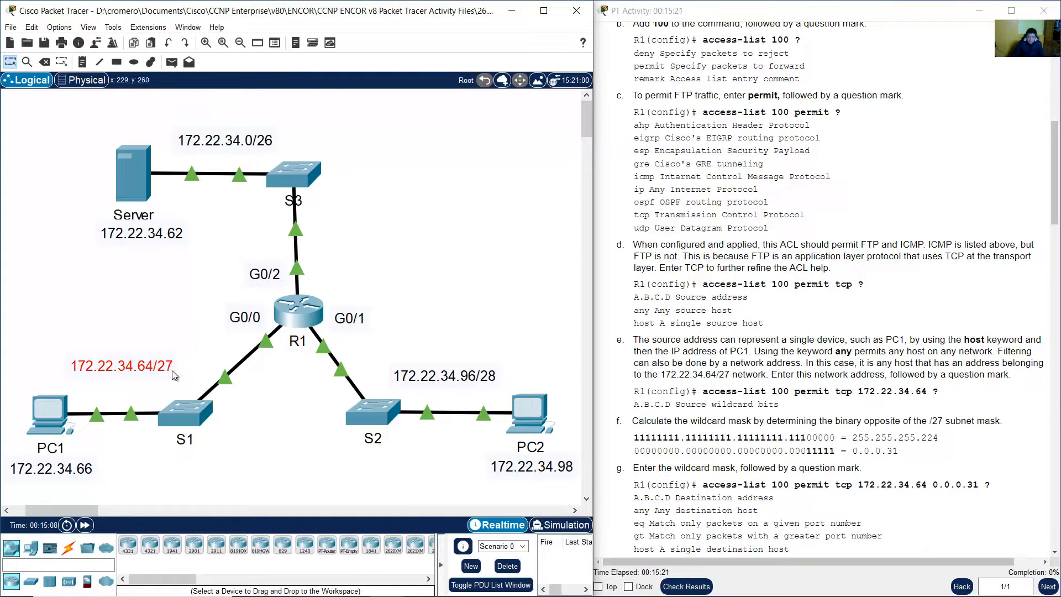
click(294, 315)
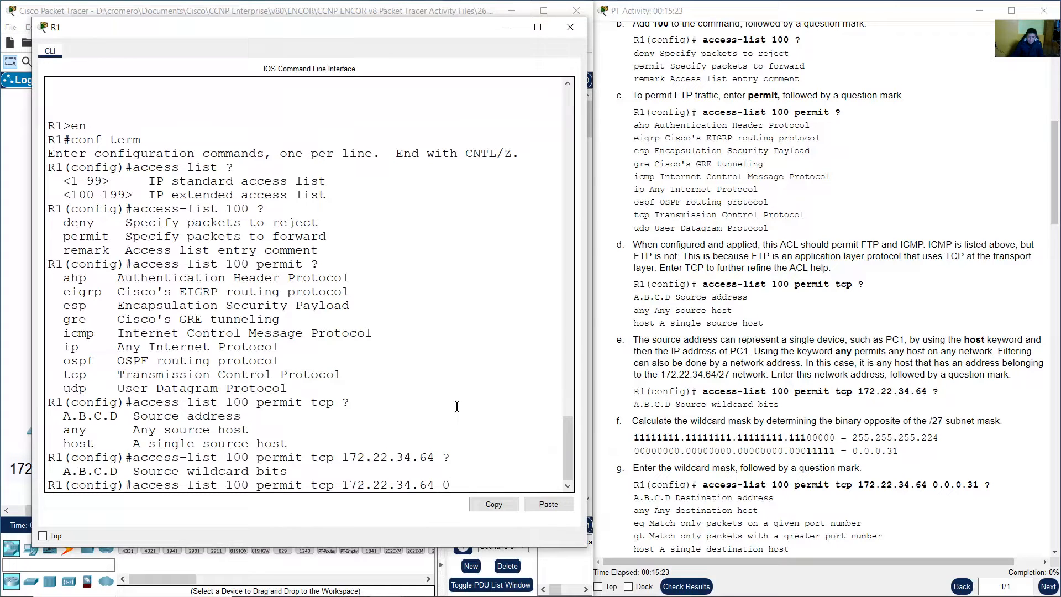
text(31)
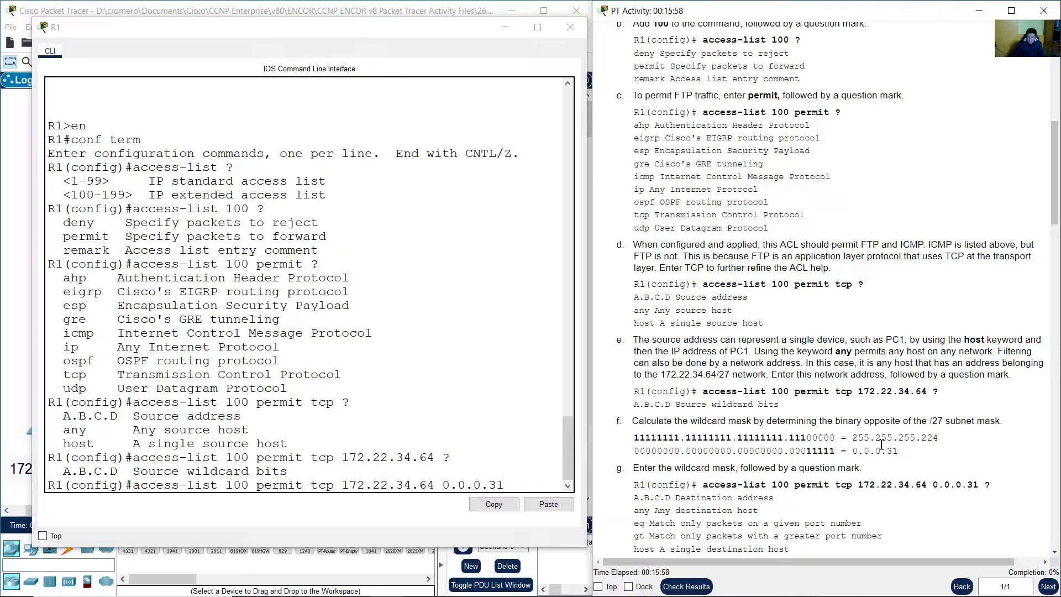
Recheck how each 255.255.255.224 mask octet maps to wildcard 0.0.0.31
drag(855, 437, 888, 440)
click(869, 452)
drag(900, 438, 912, 440)
click(881, 454)
drag(922, 438, 939, 438)
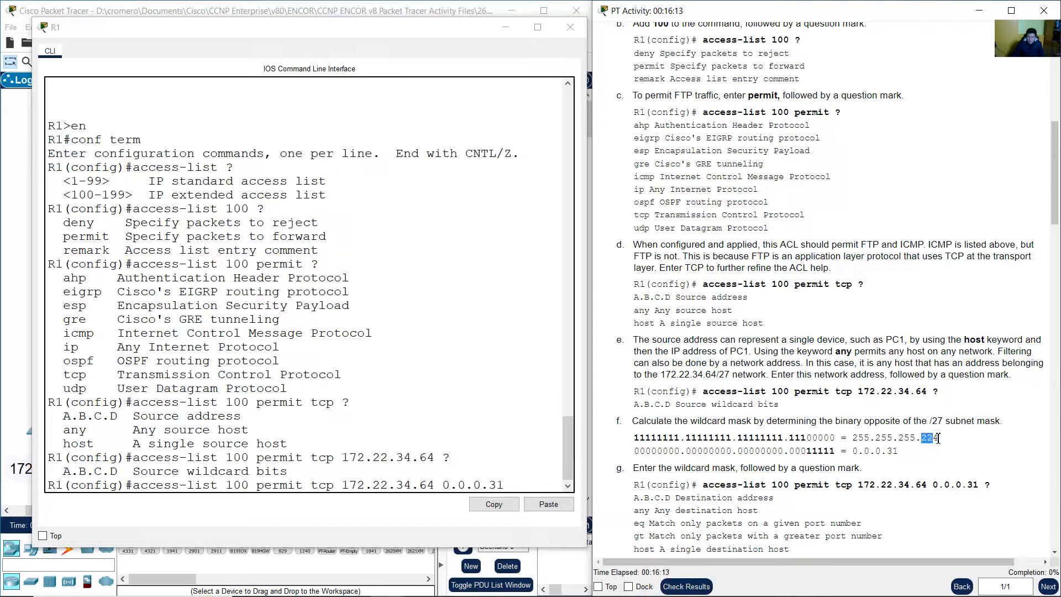
click(896, 452)
drag(898, 455, 861, 450)
Review step g, then query ? to list destination options like any, host and eq
scroll(917, 421, down, 2)
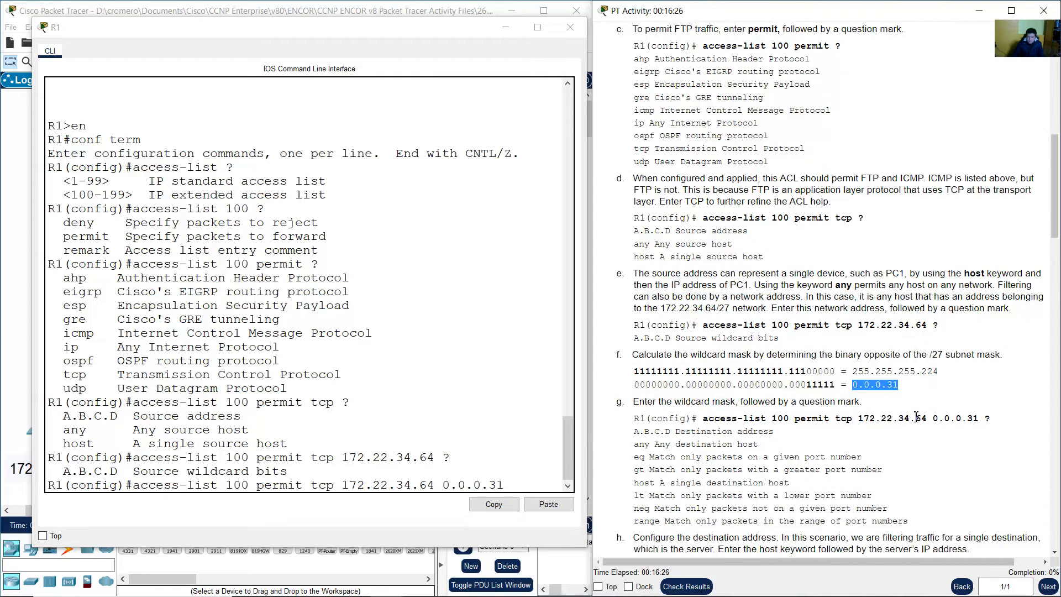
scroll(913, 418, down, 2)
drag(640, 336, 861, 336)
drag(968, 352, 984, 357)
click(998, 362)
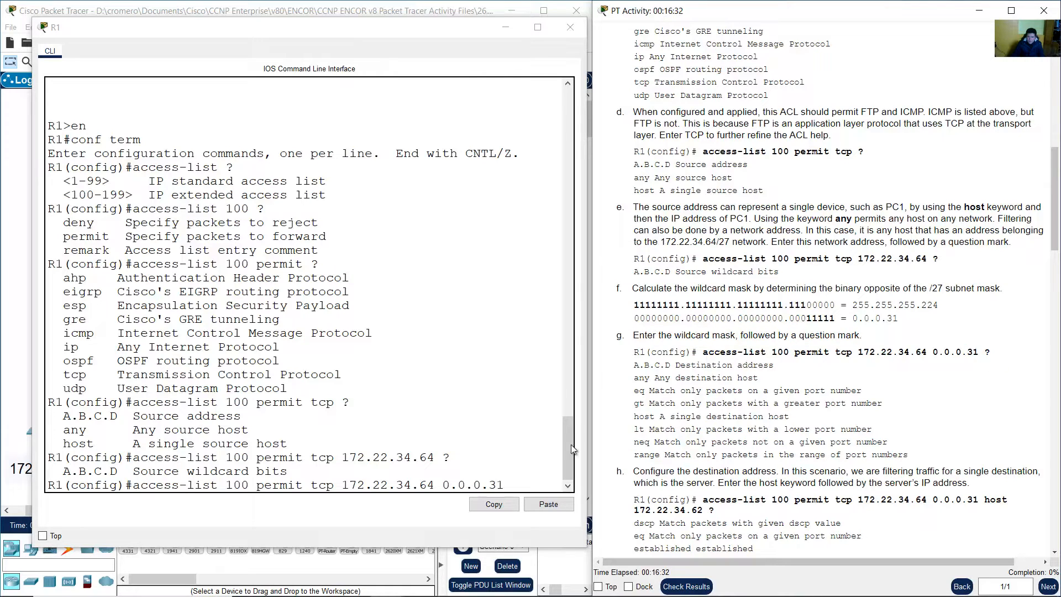
click(525, 485)
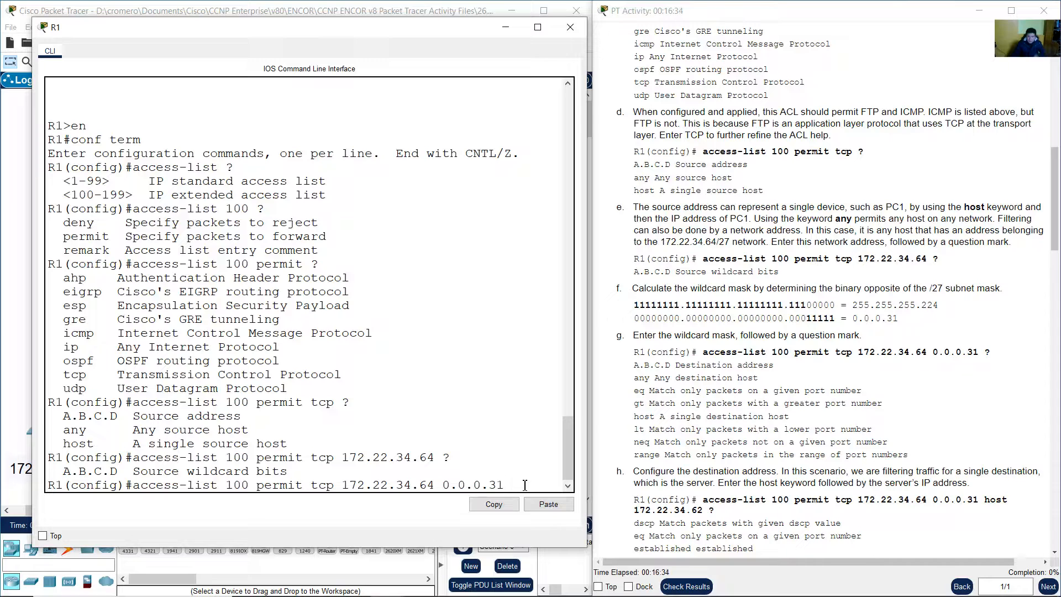
text(?)
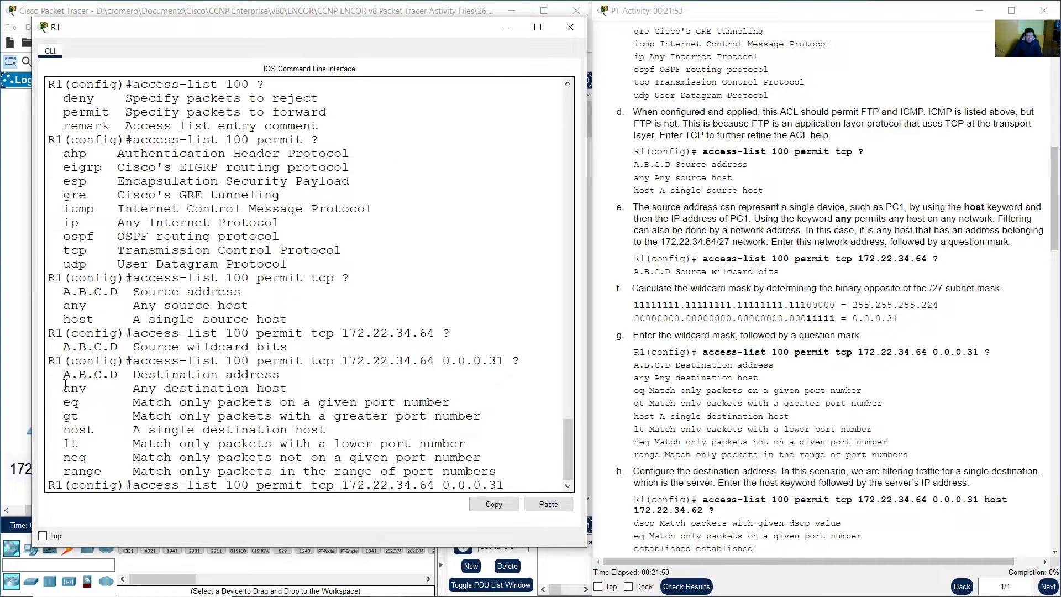
drag(64, 374, 283, 376)
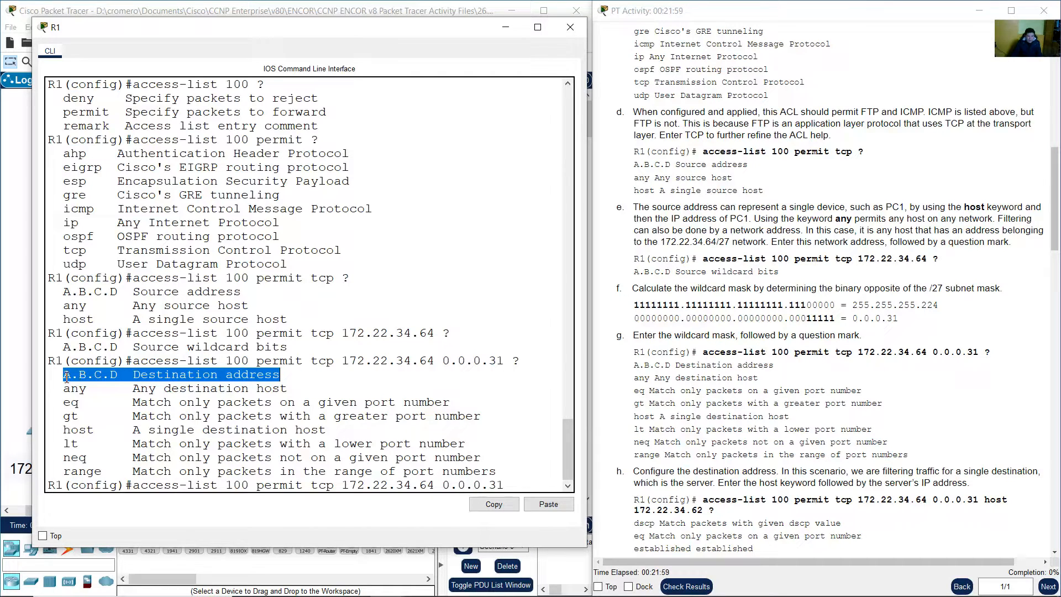
click(199, 388)
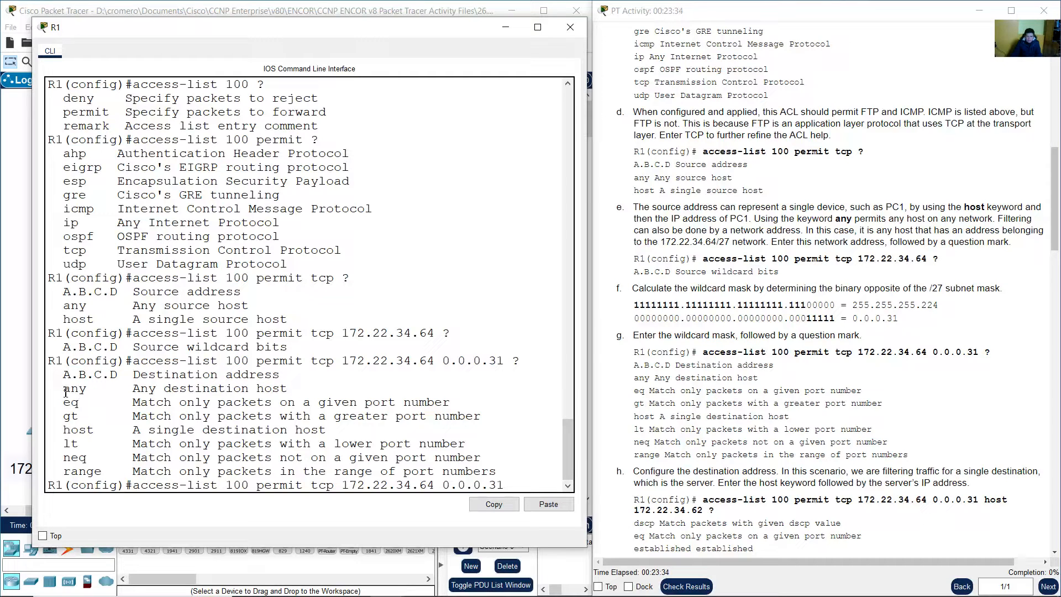
drag(64, 389, 300, 394)
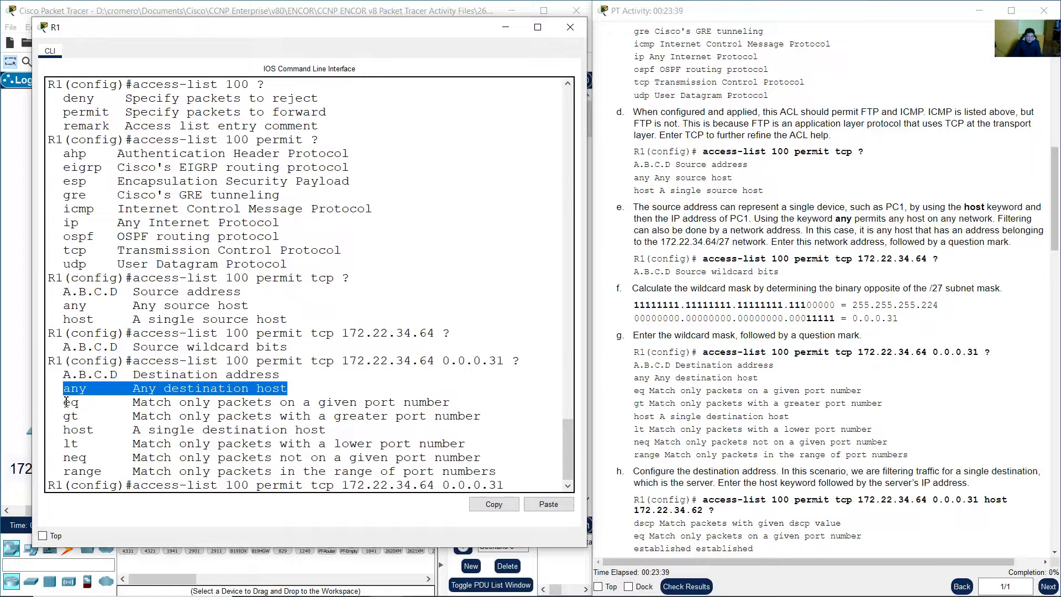
drag(65, 402, 450, 405)
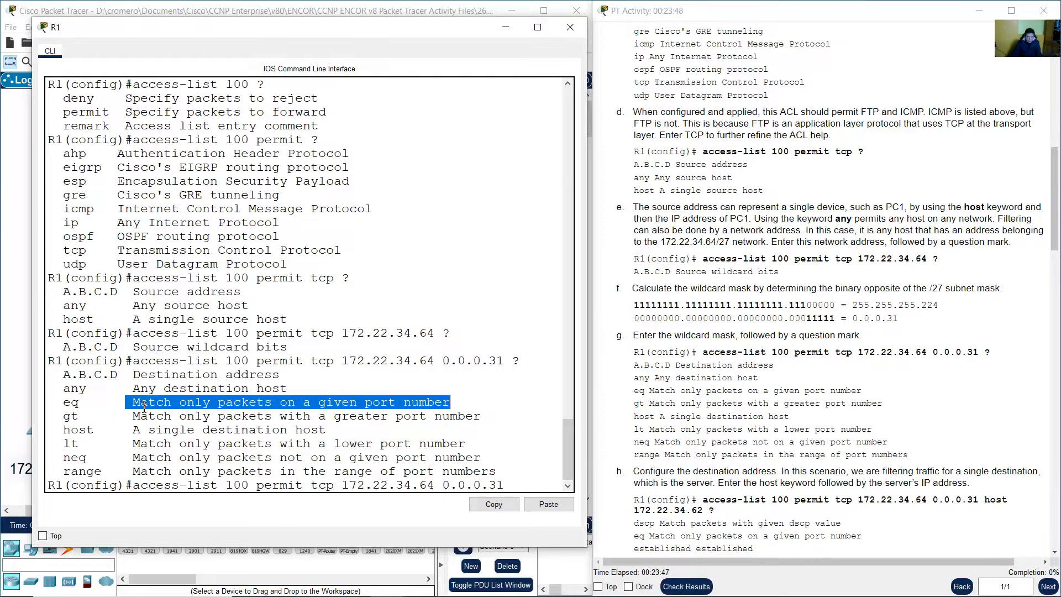
drag(63, 415, 493, 416)
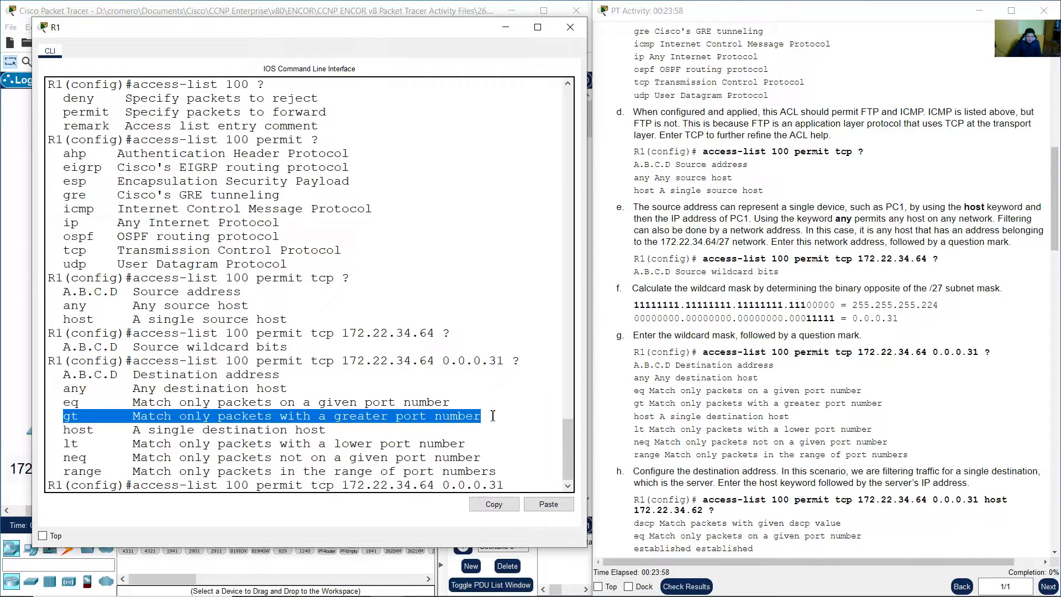
drag(55, 429, 326, 429)
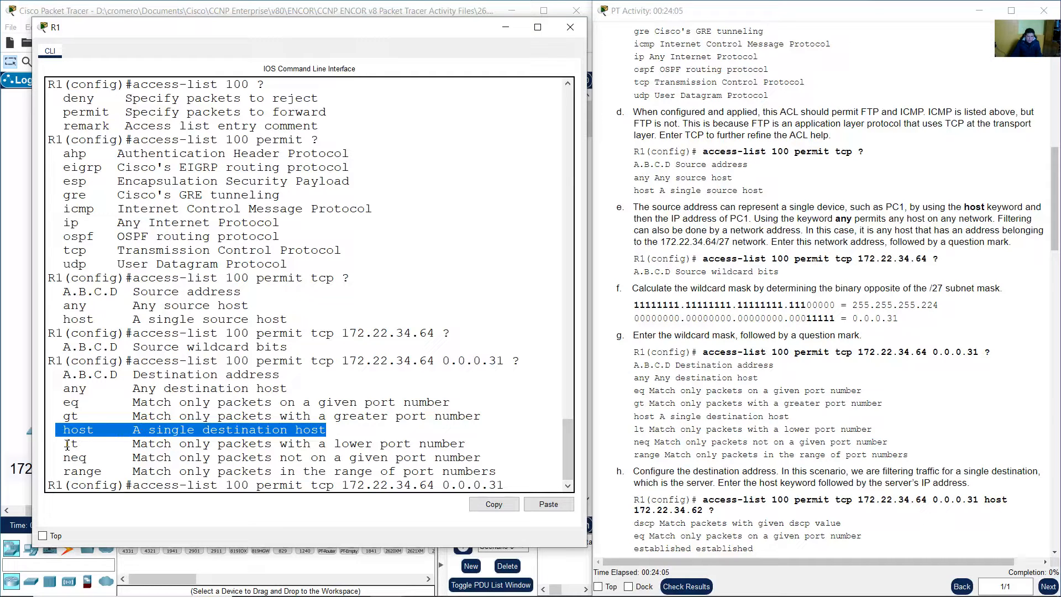
drag(67, 445, 462, 445)
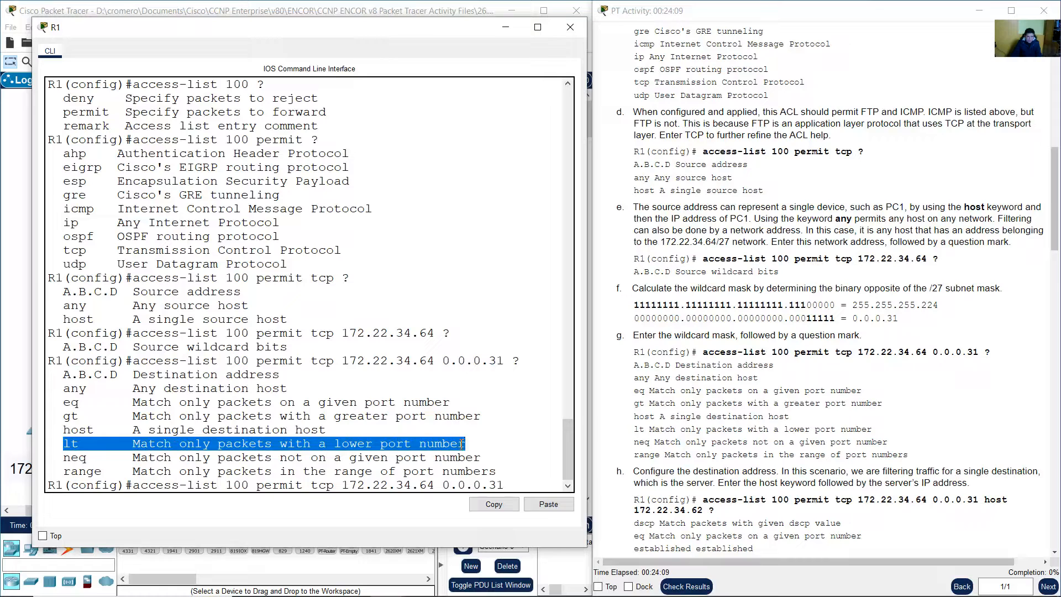
drag(64, 458, 484, 460)
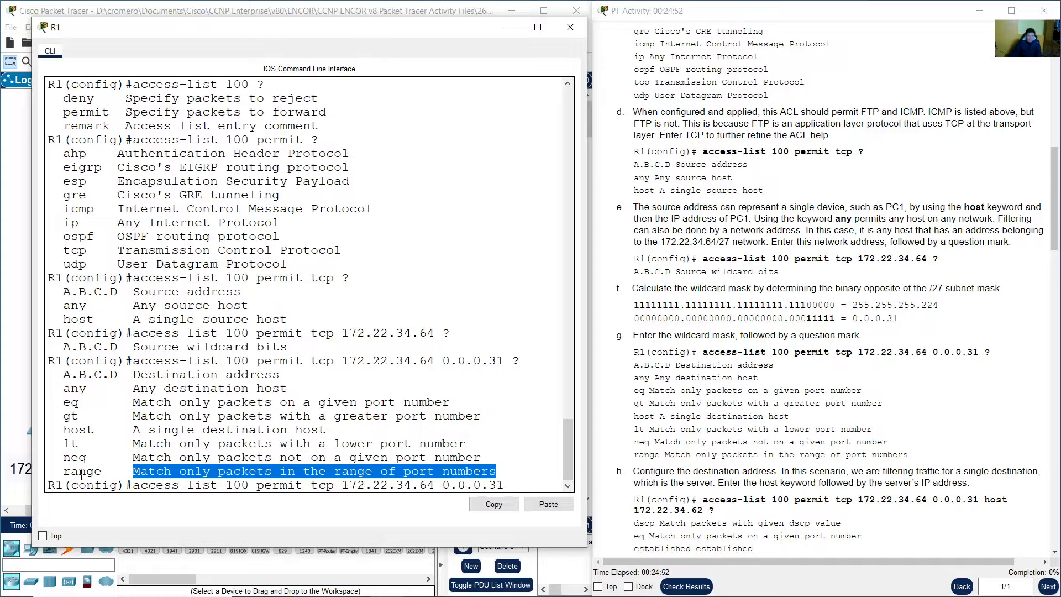
drag(63, 471, 507, 471)
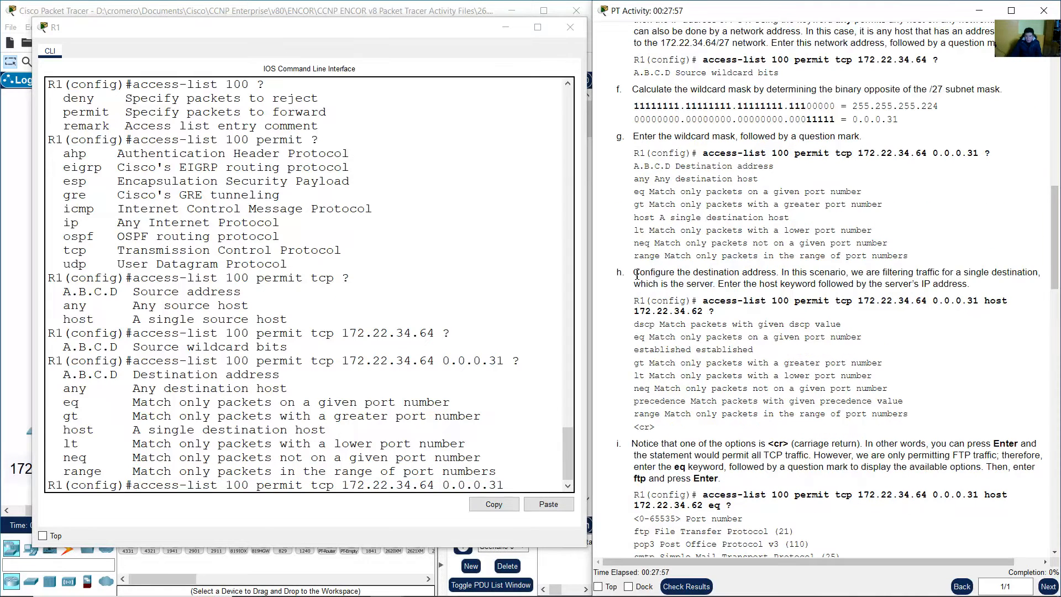
drag(637, 274, 715, 284)
click(326, 5)
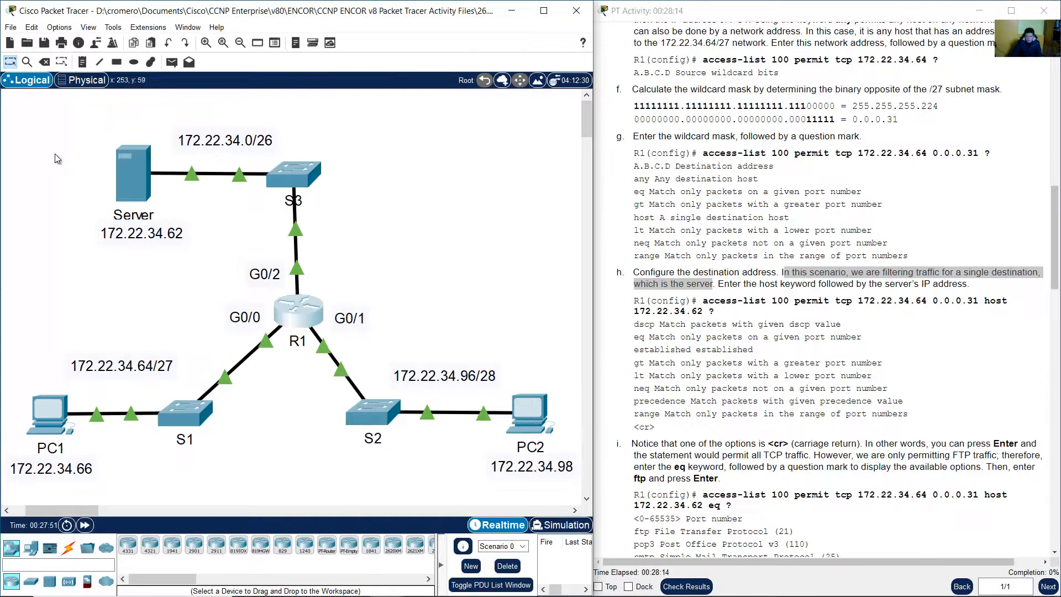
drag(20, 138, 148, 264)
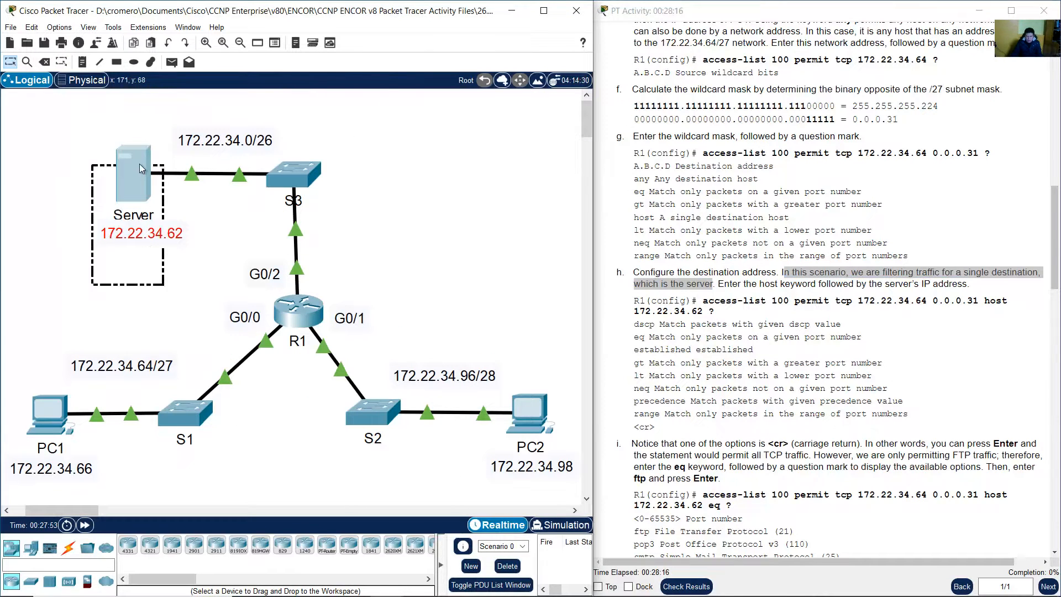
click(721, 288)
drag(719, 284, 705, 312)
click(987, 301)
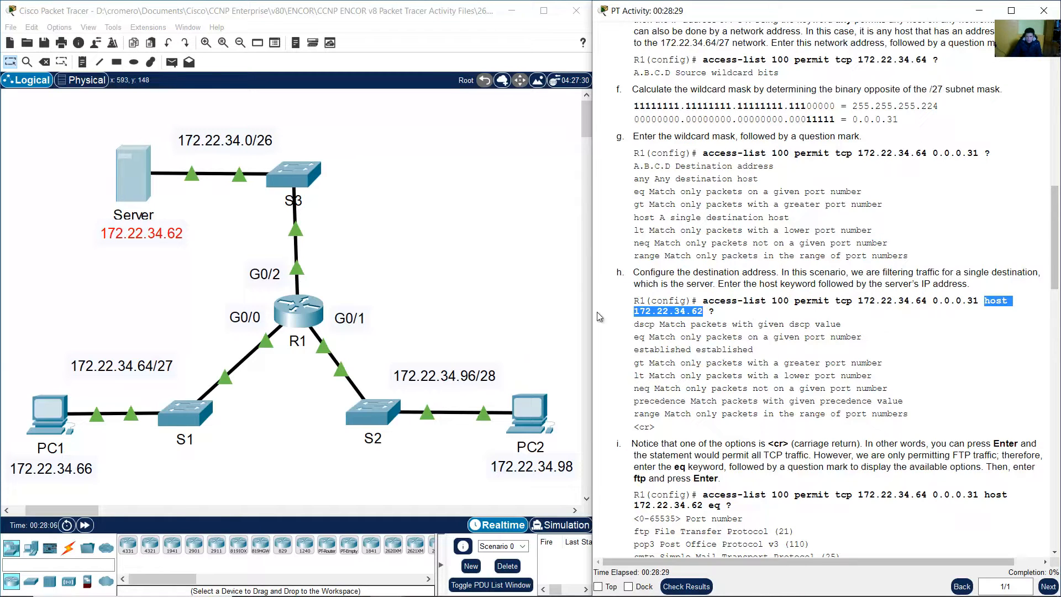
click(296, 314)
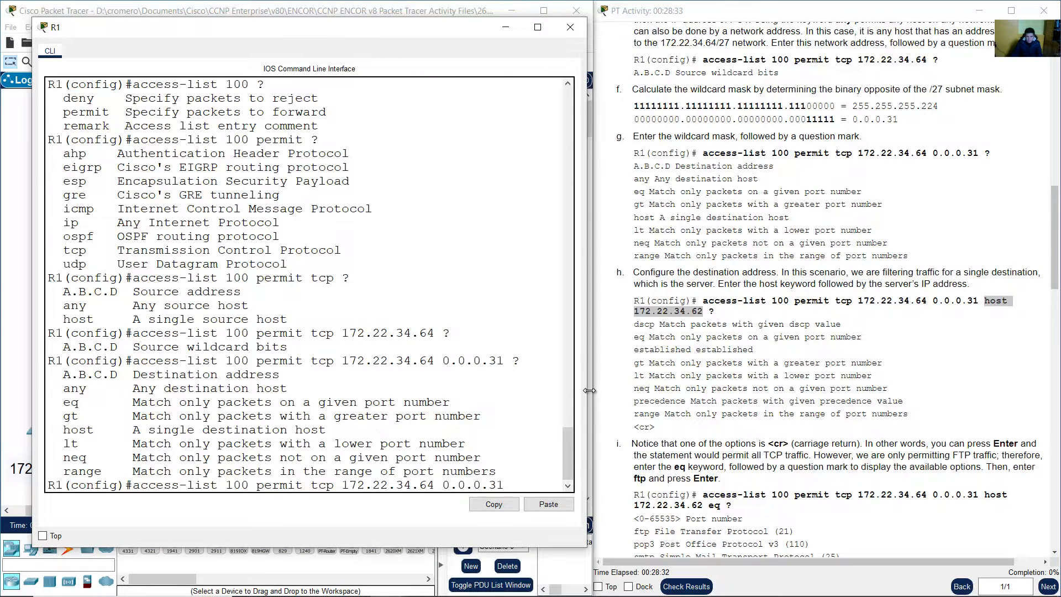
Append destination host 172.22.34.62, the Server's address, and query ? for following options
drag(589, 390, 632, 387)
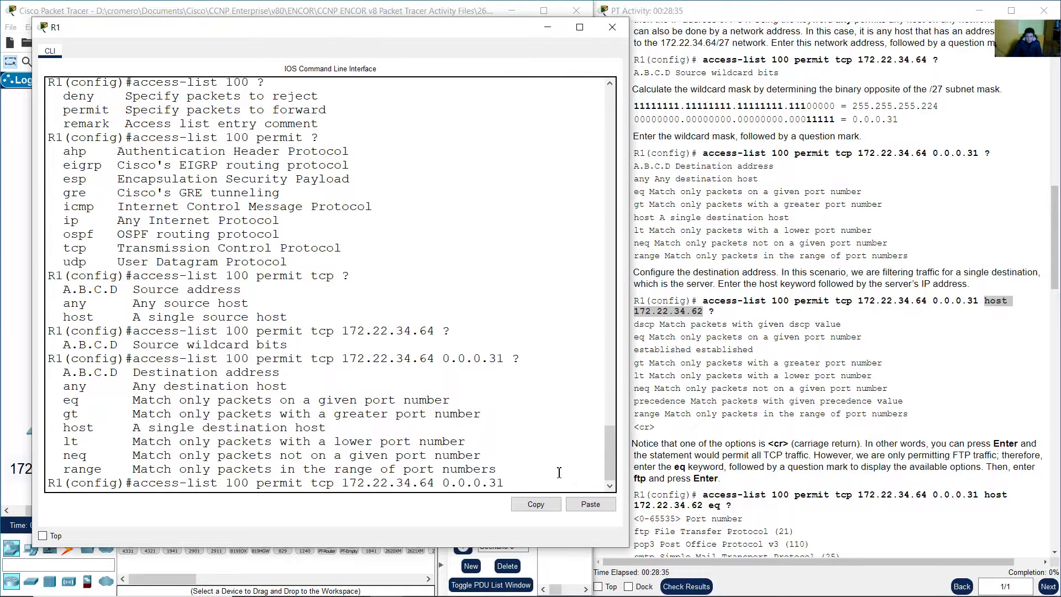
text(host)
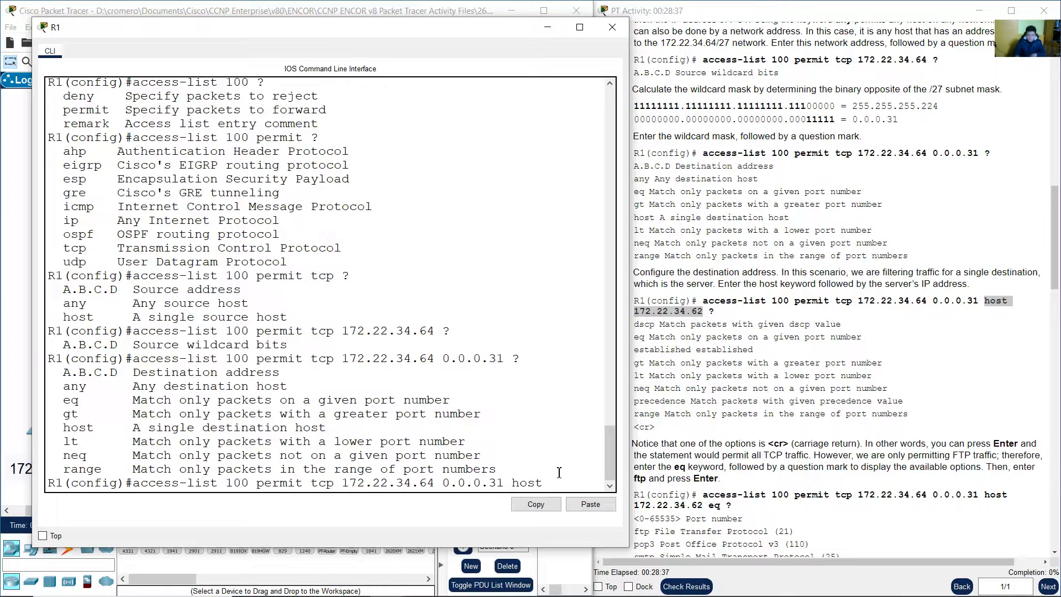
text( 172.22)
drag(628, 347, 723, 382)
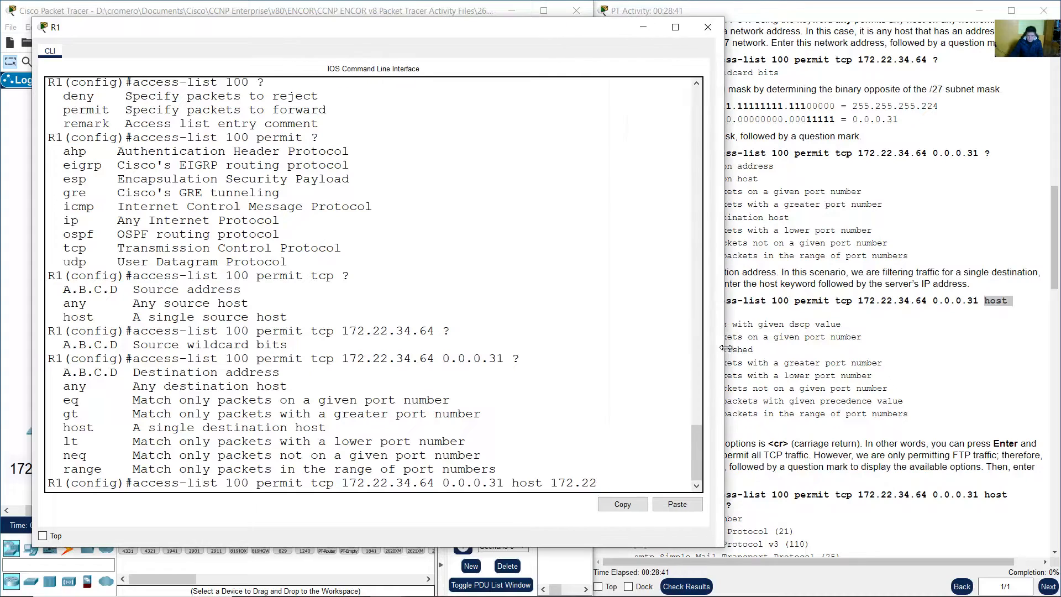
text(.34)
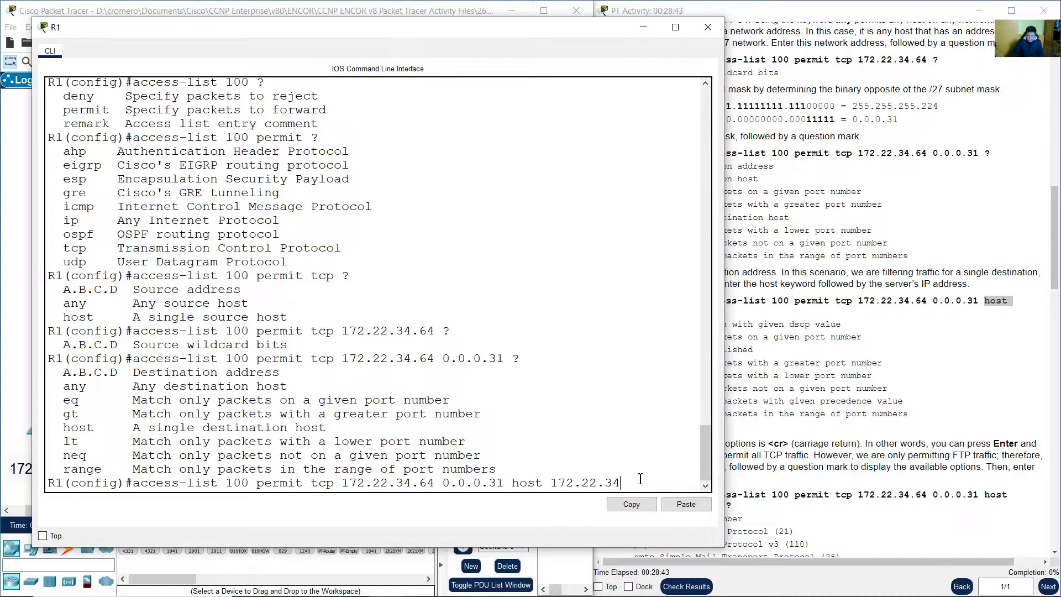
text(.)
click(3, 173)
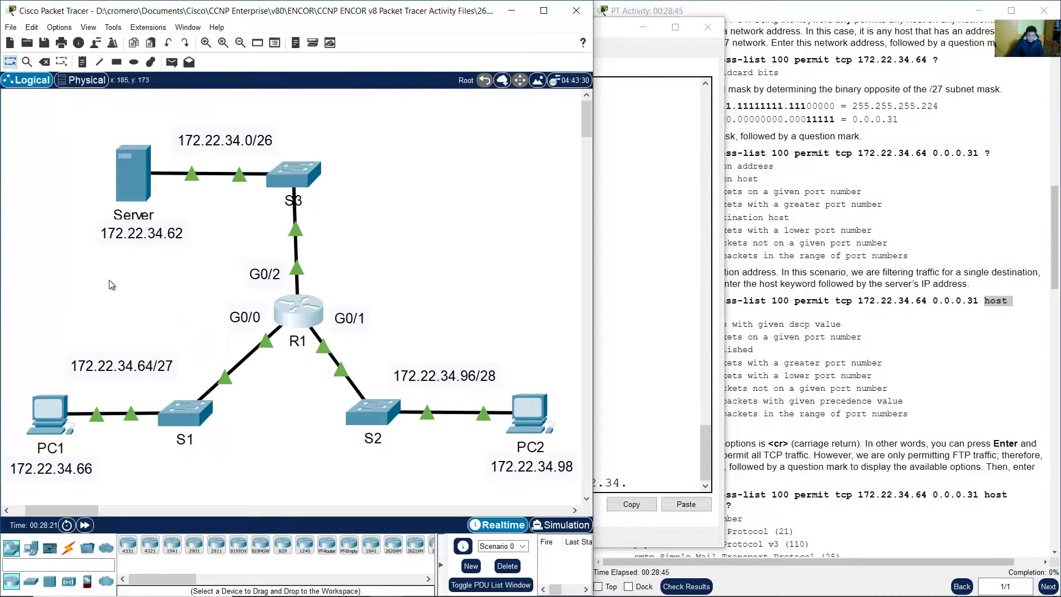
drag(88, 240, 206, 264)
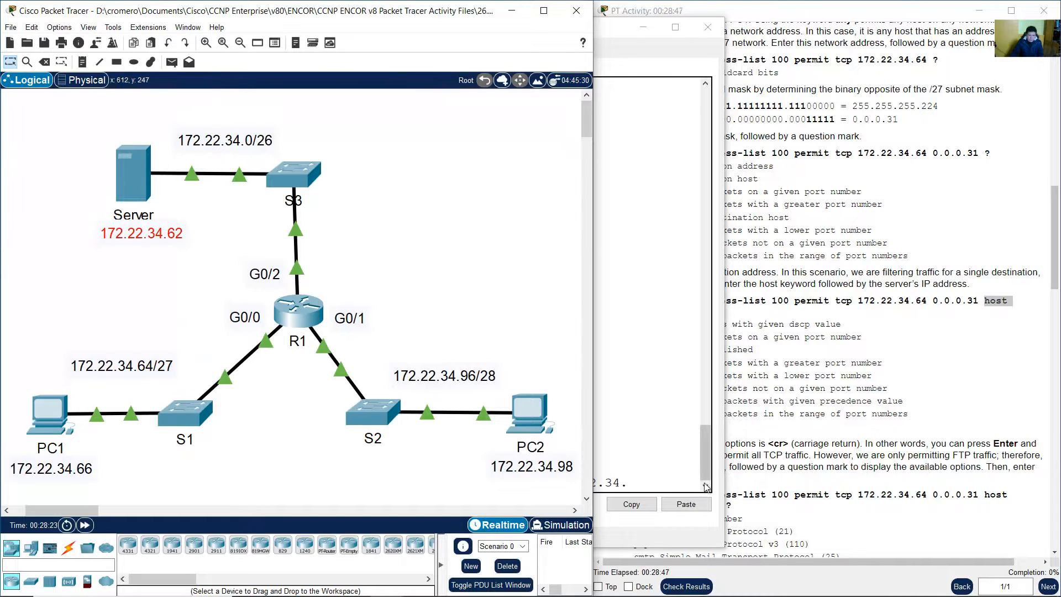
click(667, 488)
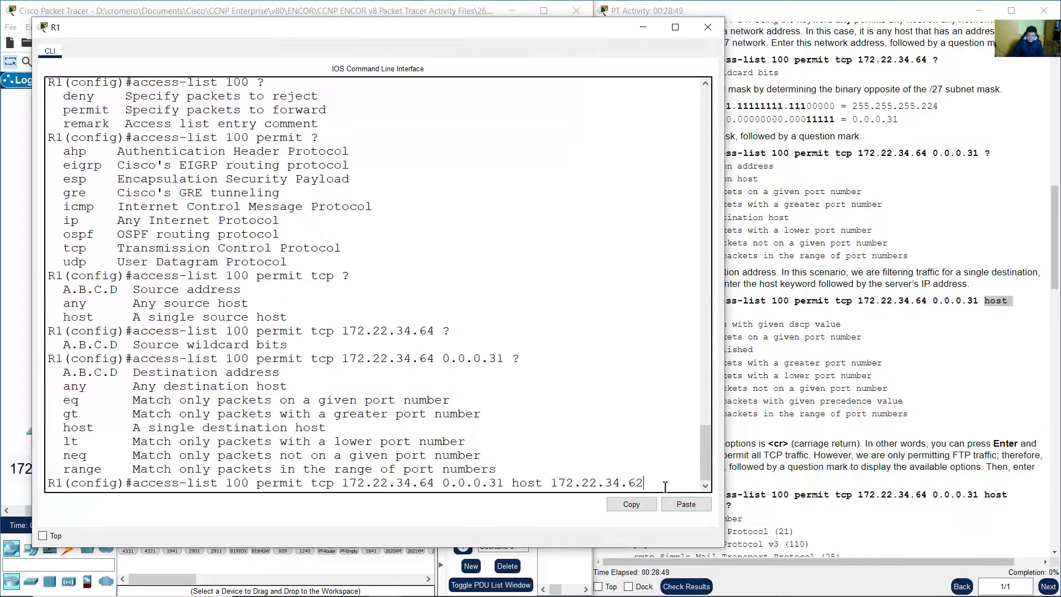
click(937, 383)
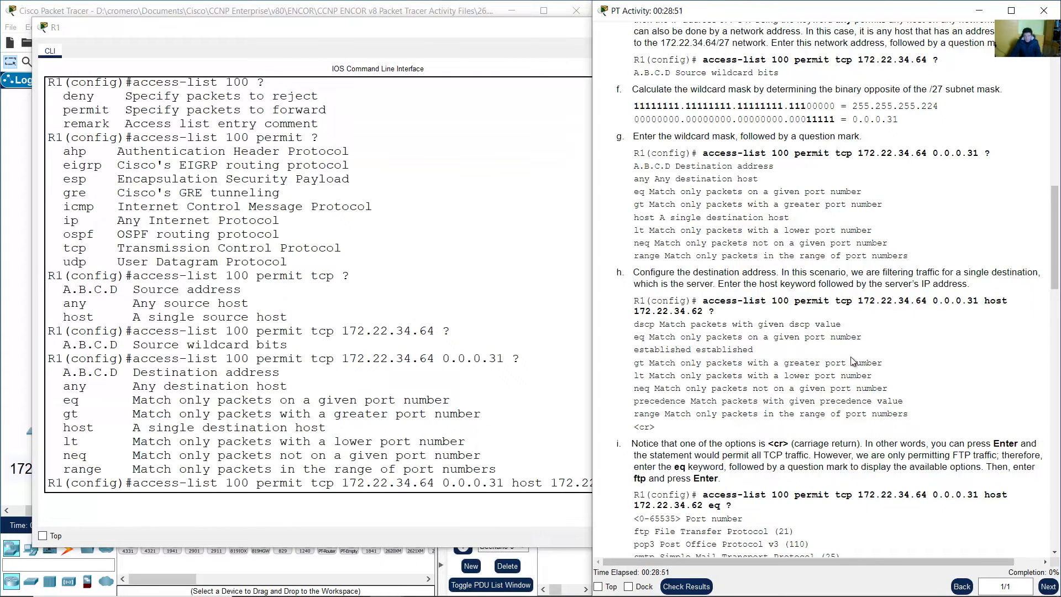
click(572, 414)
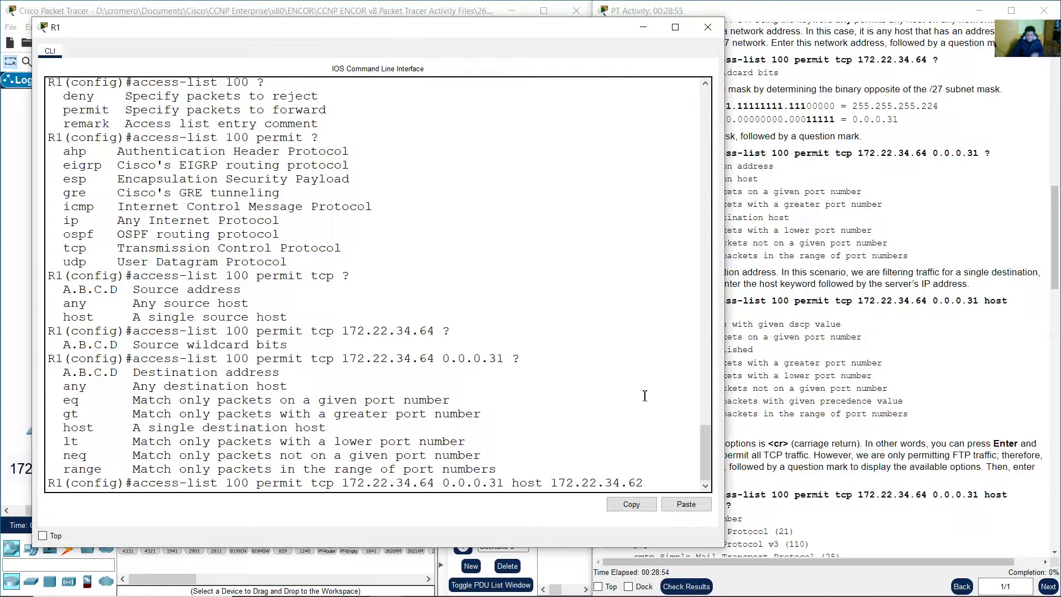
text(?)
click(867, 381)
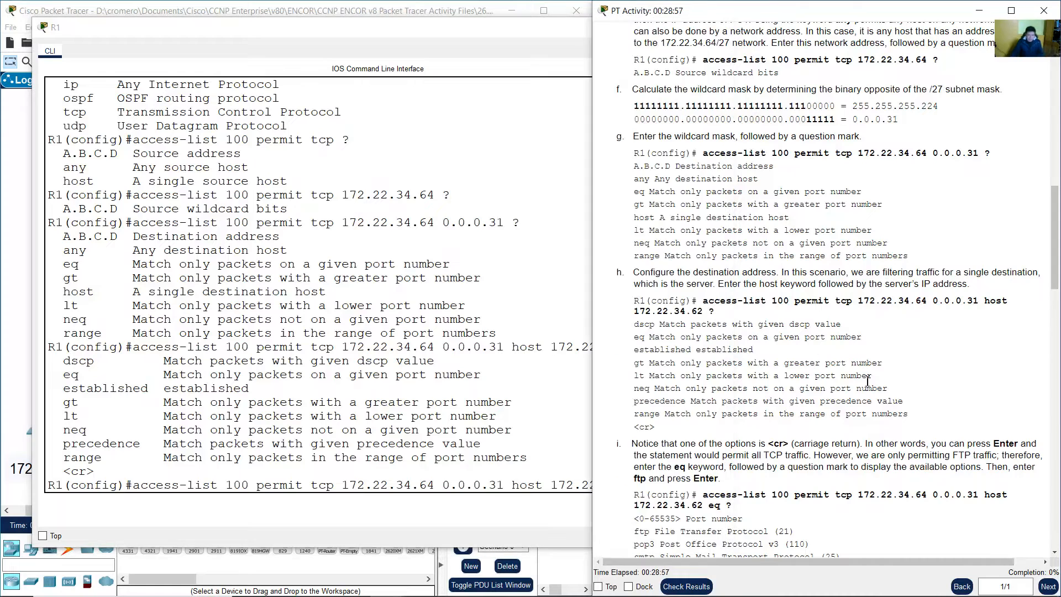
click(318, 362)
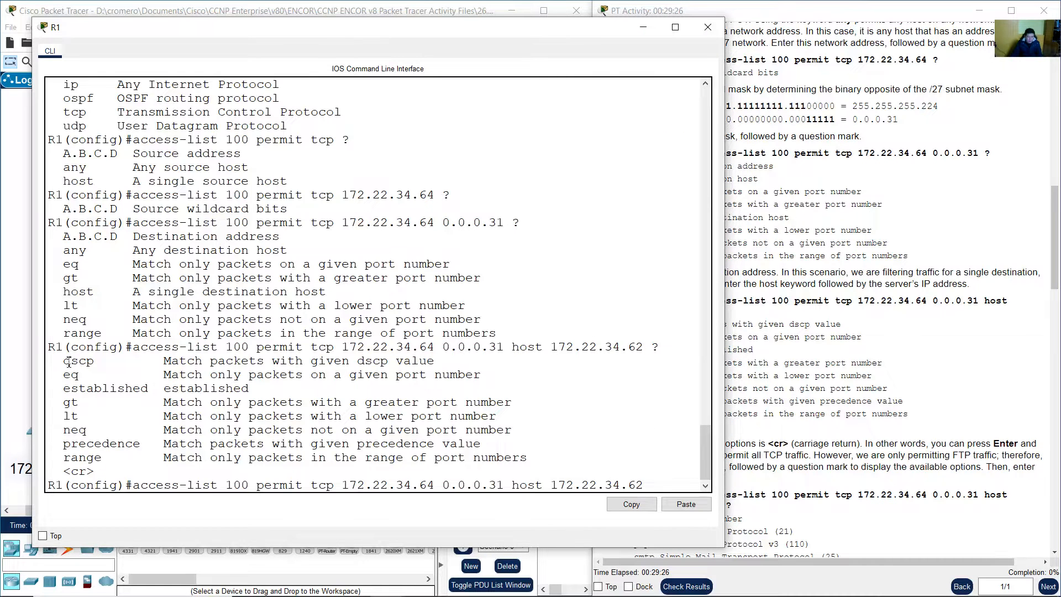
double_click(69, 362)
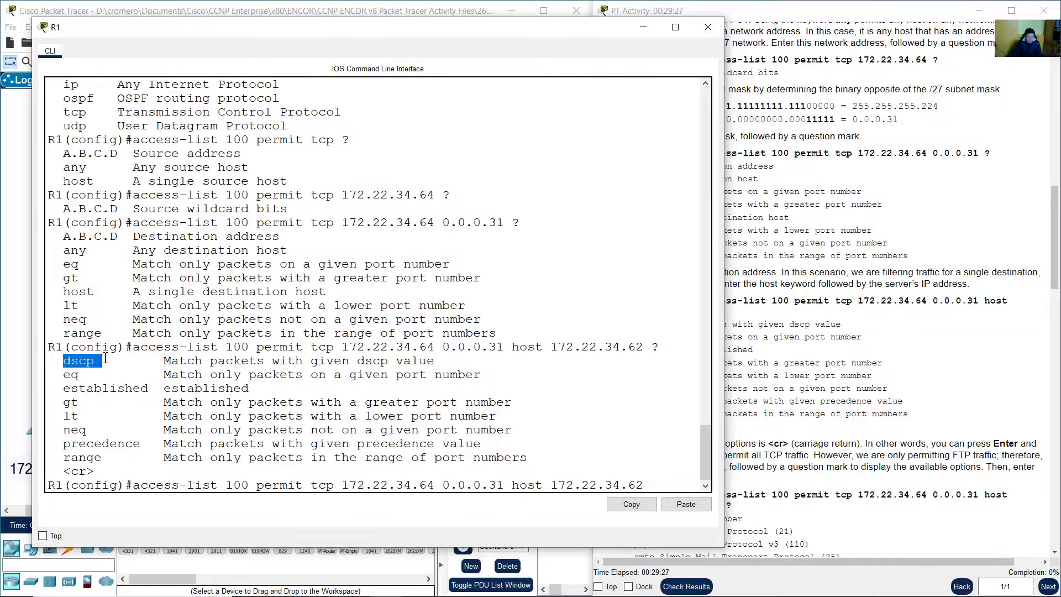
drag(165, 362, 419, 363)
drag(63, 375, 91, 373)
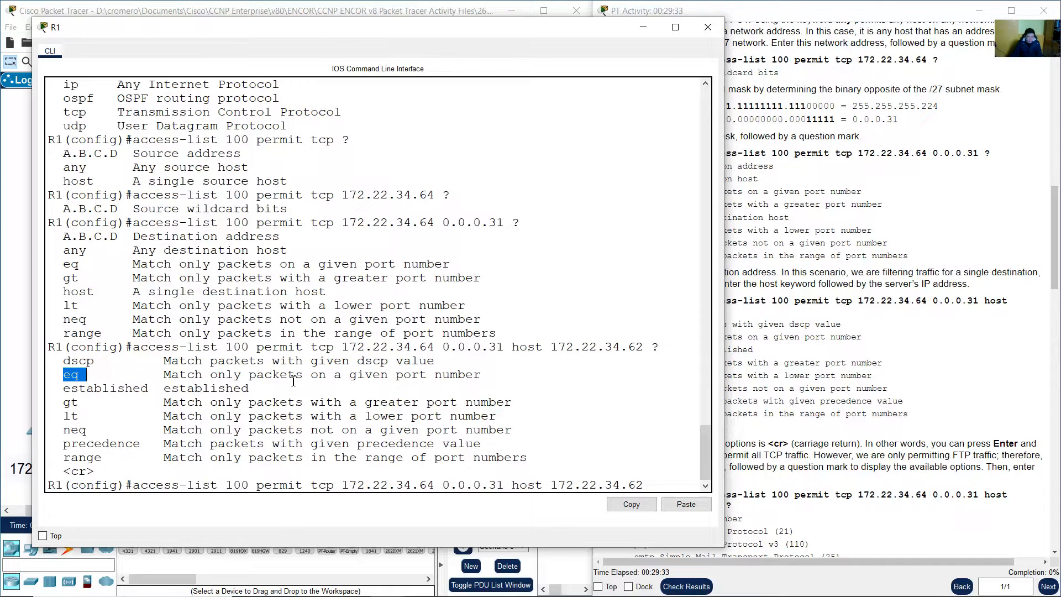
drag(351, 376, 507, 376)
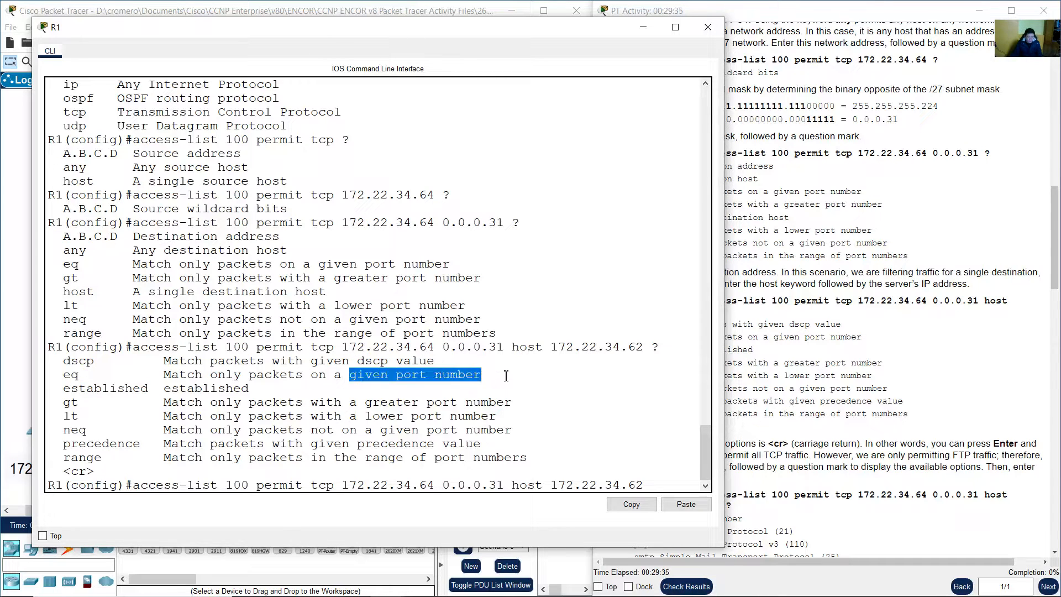
drag(69, 386, 250, 389)
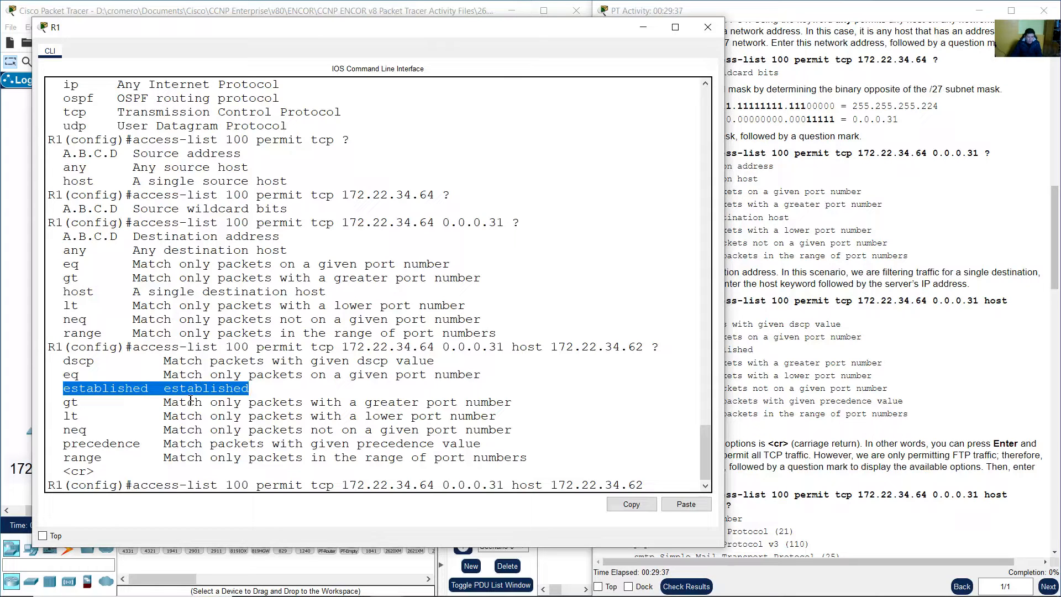
drag(66, 404, 86, 403)
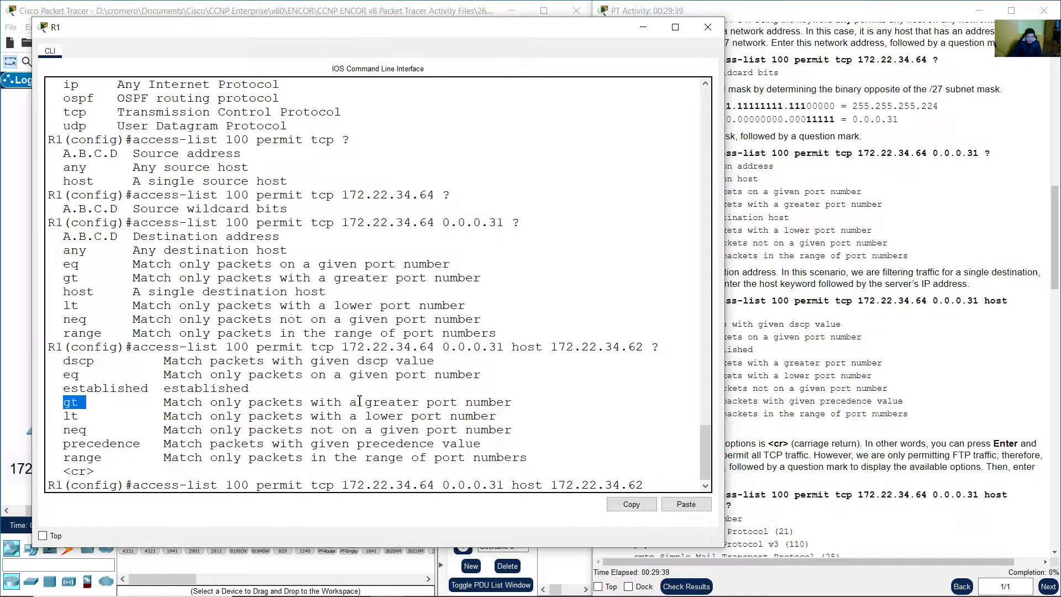
drag(360, 402, 497, 402)
drag(66, 416, 92, 417)
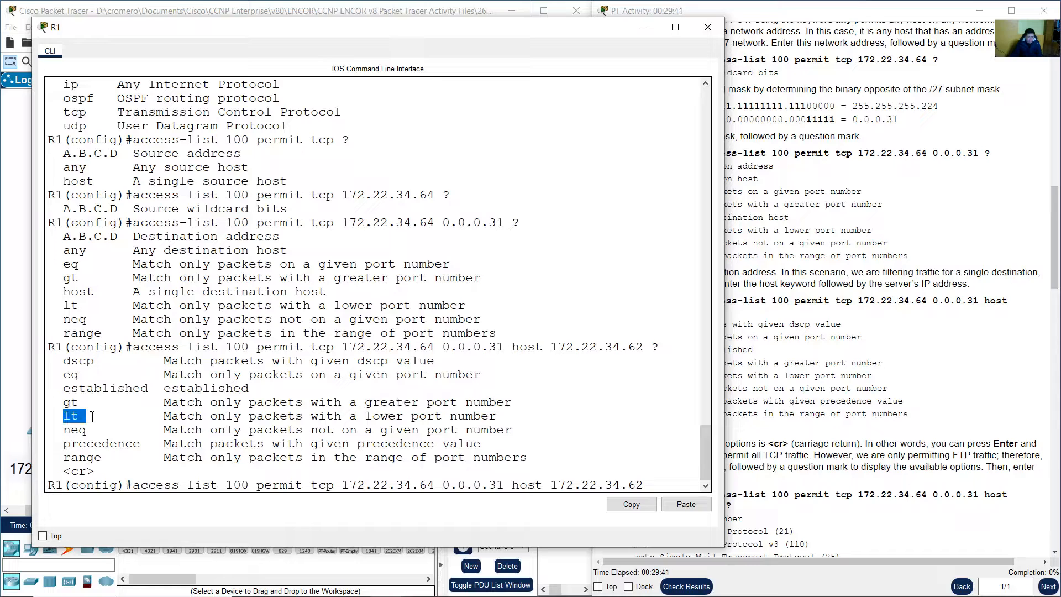
drag(374, 415, 504, 416)
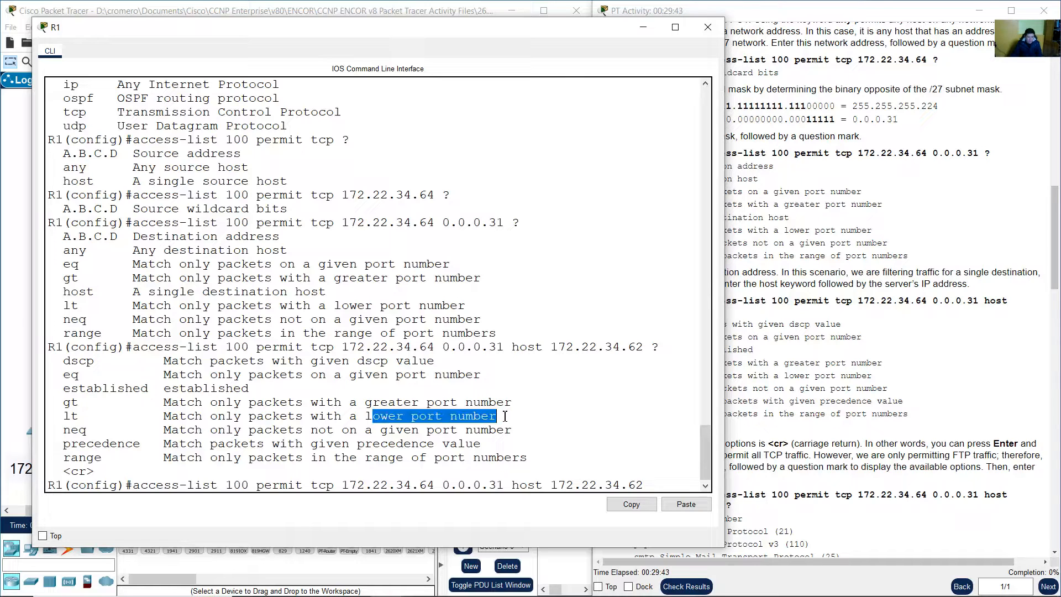
drag(64, 432, 101, 434)
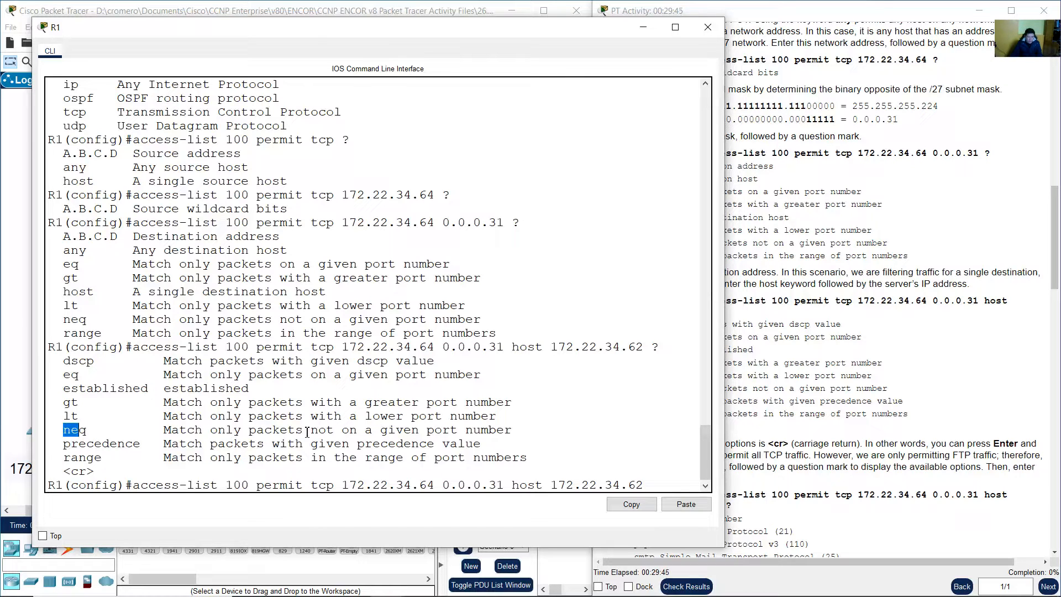
drag(319, 431, 481, 431)
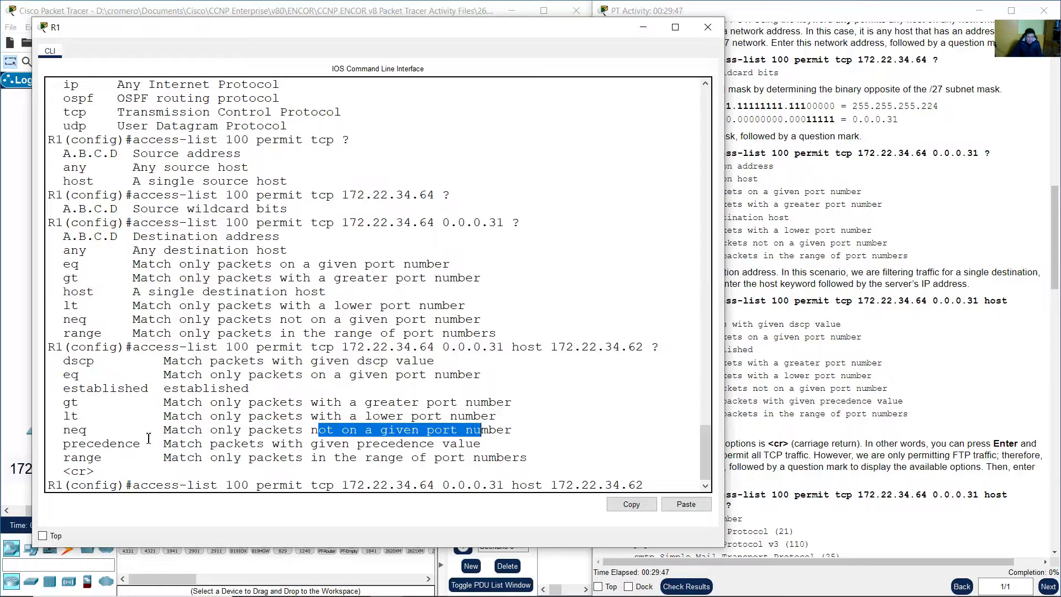
drag(65, 446, 482, 444)
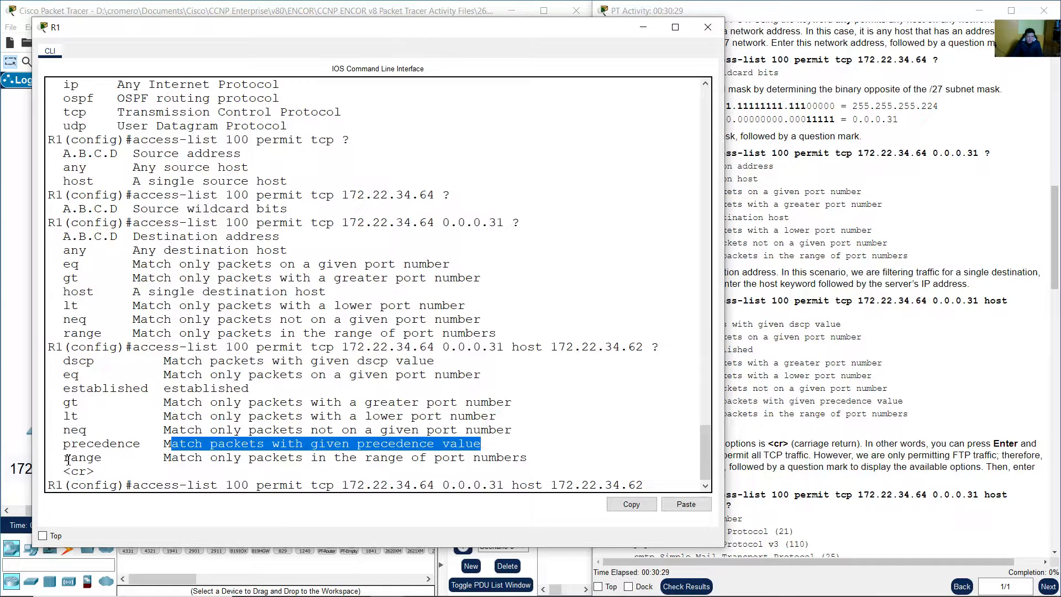
drag(65, 459, 111, 458)
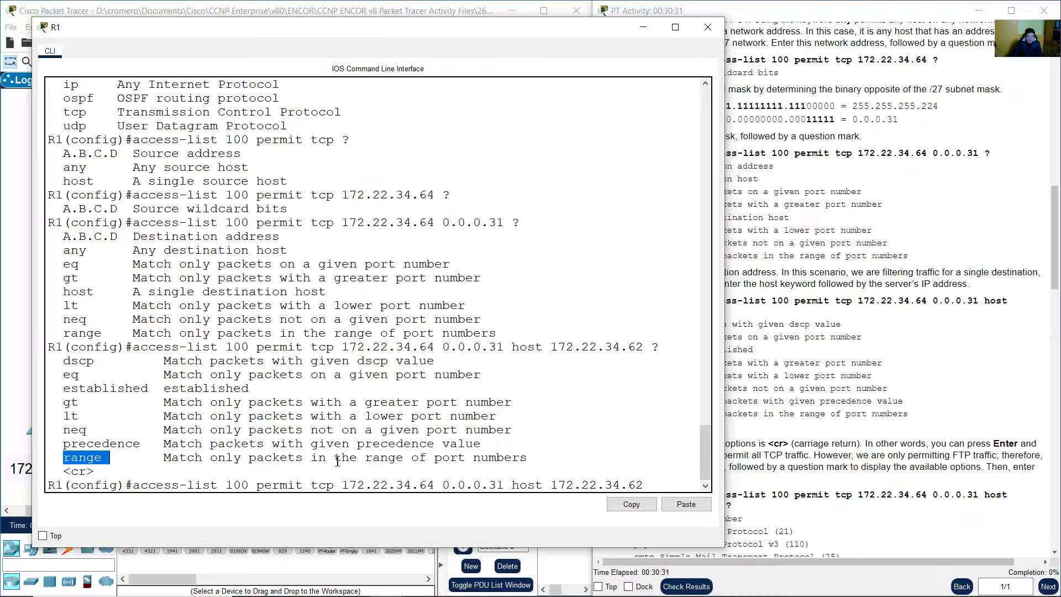
drag(366, 458, 529, 457)
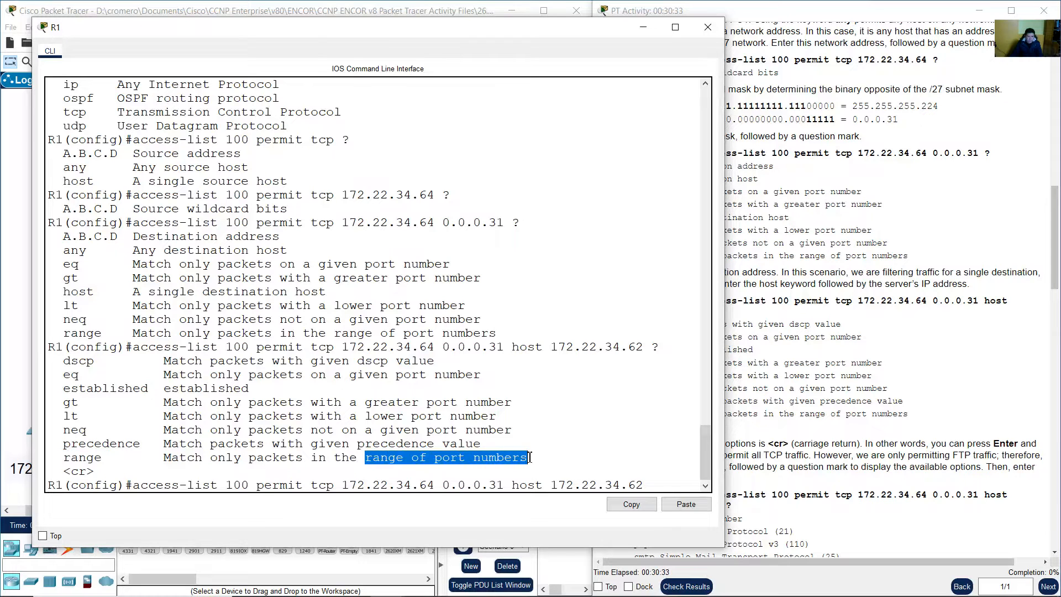
click(843, 425)
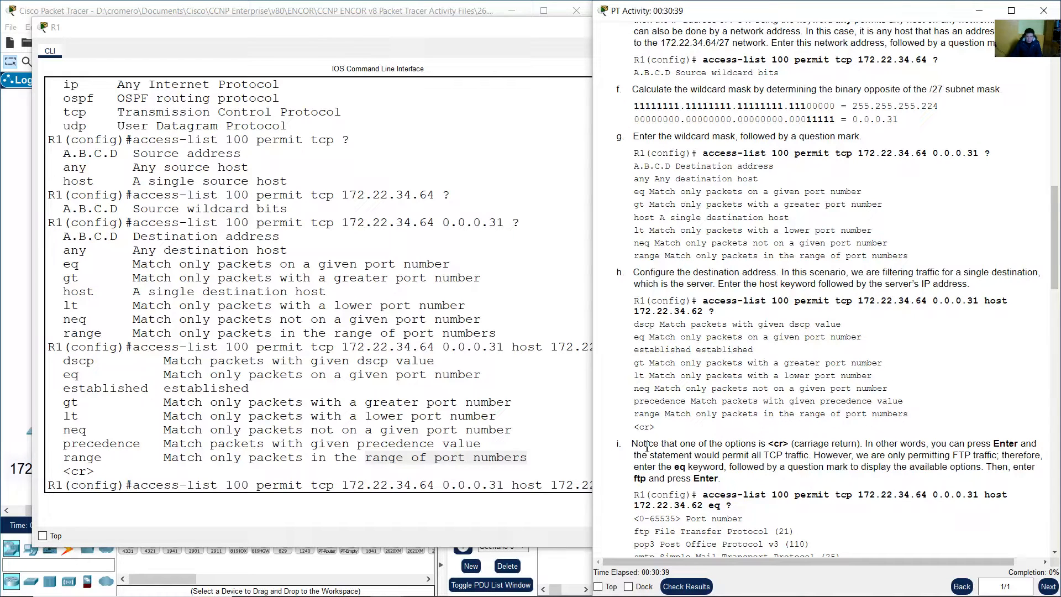
Read step i: ending at <cr> permits all TCP, so only FTP should be allowed
drag(632, 447, 857, 443)
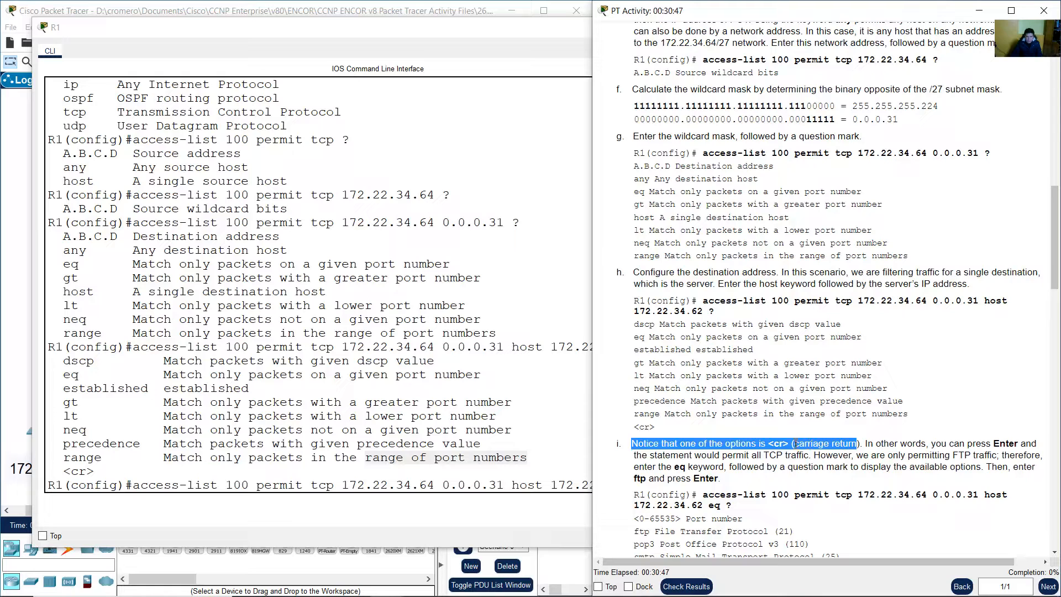
click(85, 467)
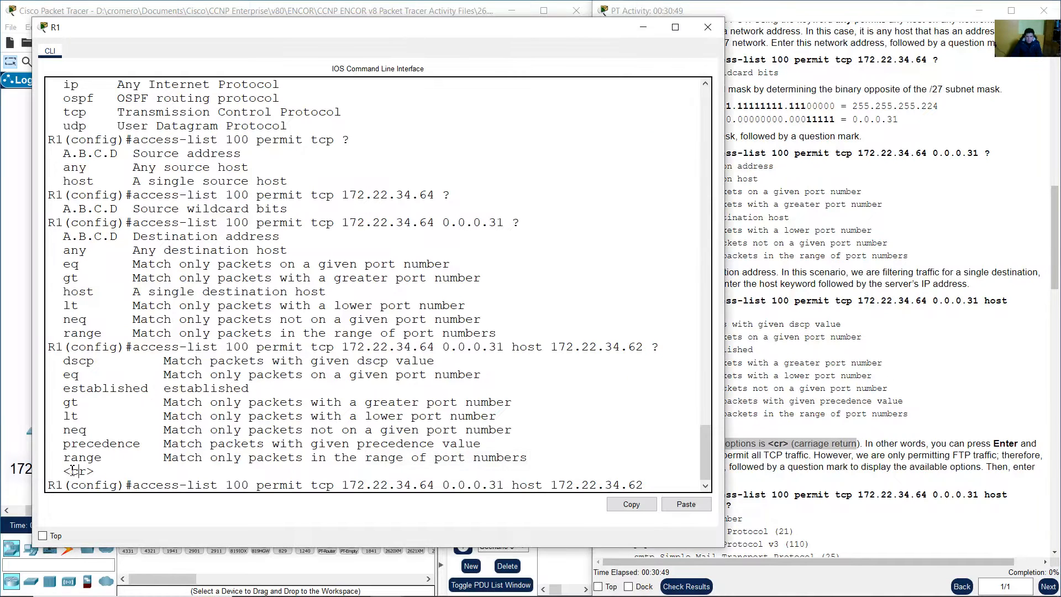
drag(64, 471, 102, 471)
click(872, 444)
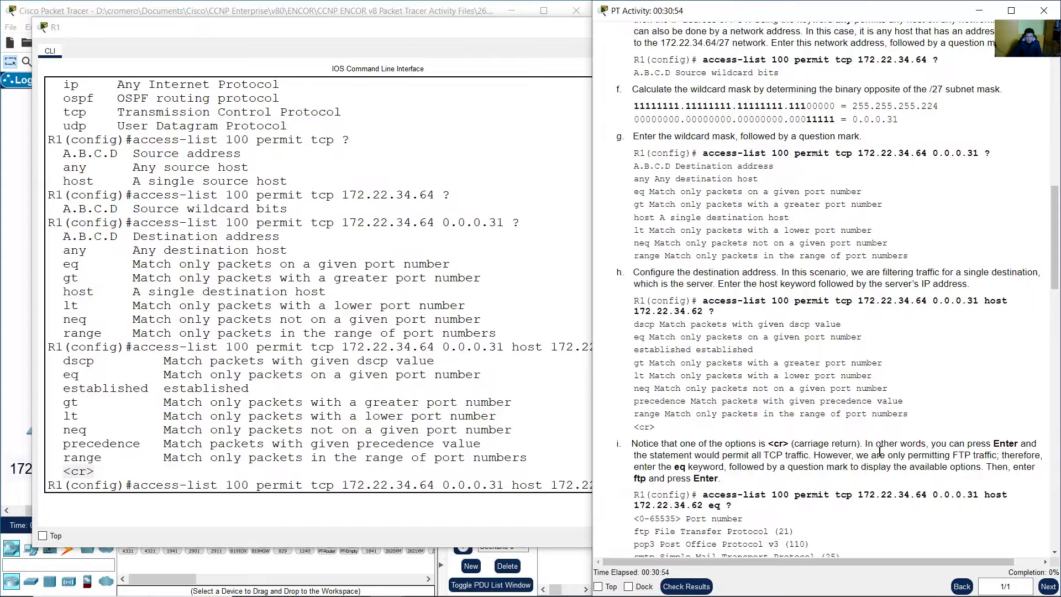
drag(869, 446, 929, 446)
drag(943, 448, 794, 456)
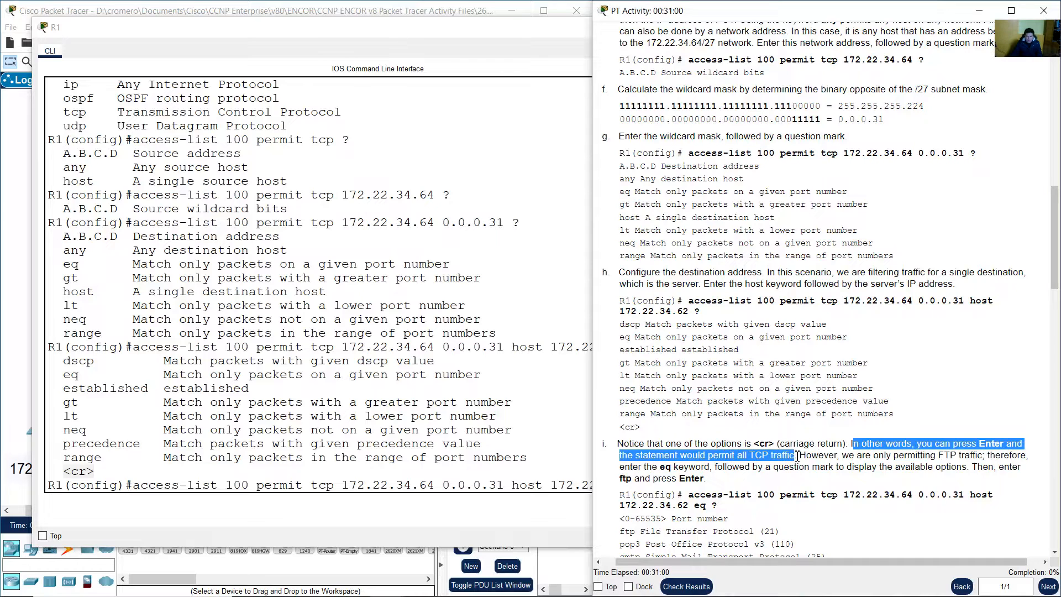
click(814, 457)
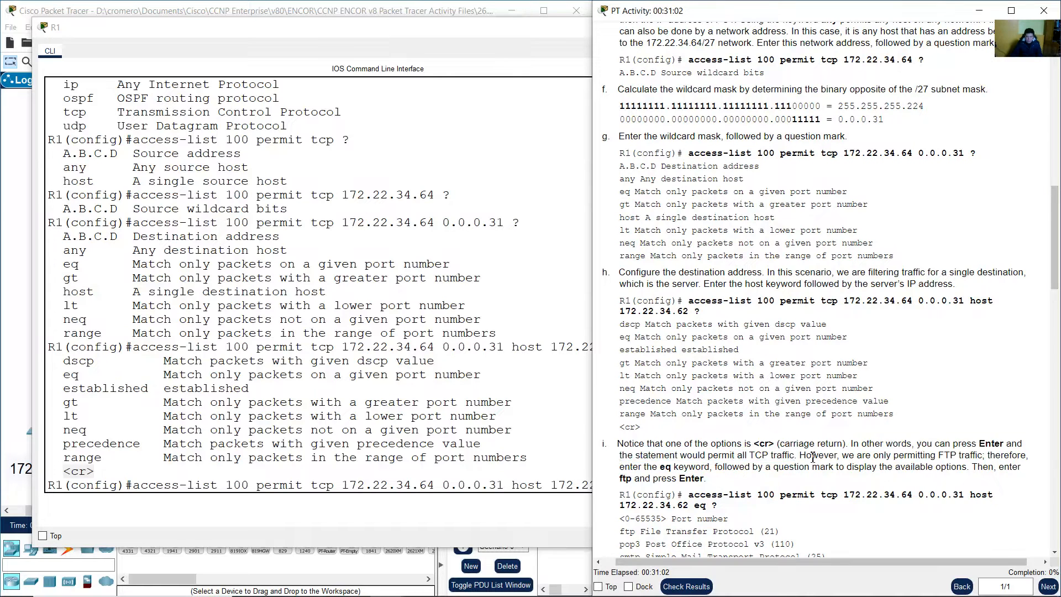
drag(807, 457, 706, 477)
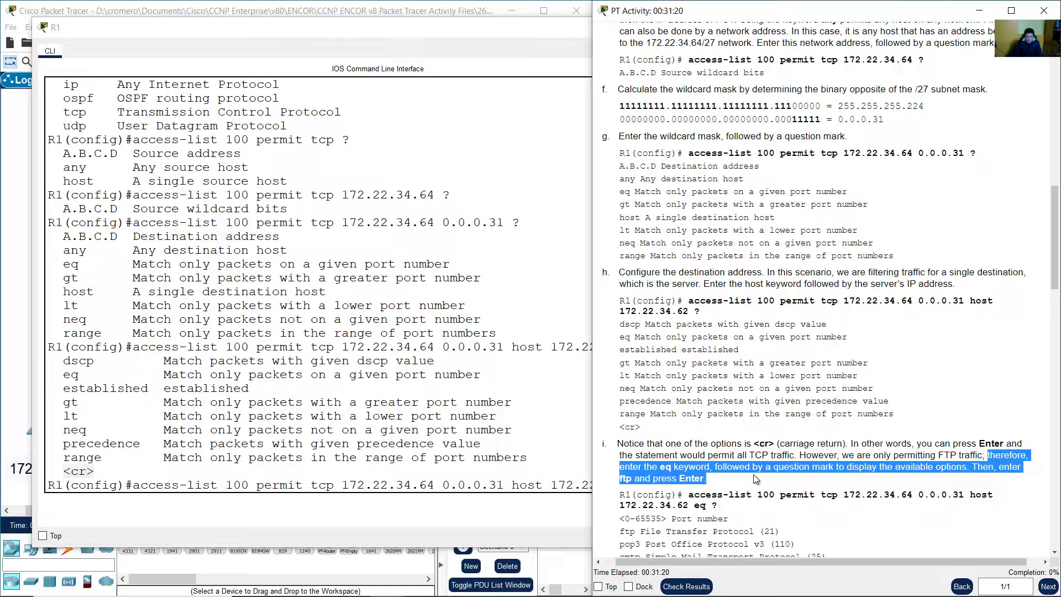
Note the eq ? part of the example before returning to R1's command line
drag(1055, 271, 1053, 338)
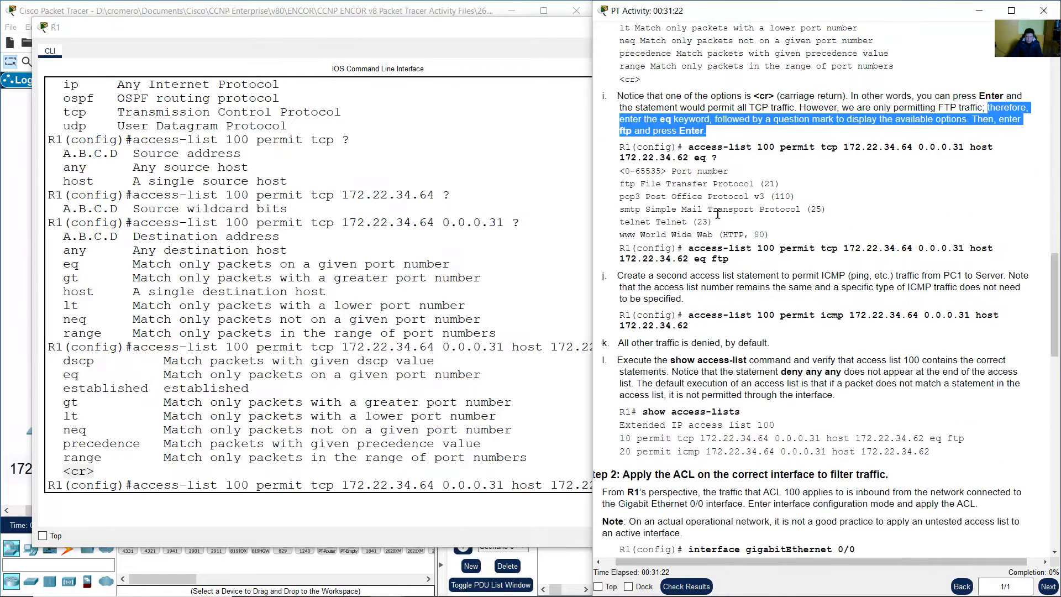
click(702, 176)
drag(694, 161, 717, 171)
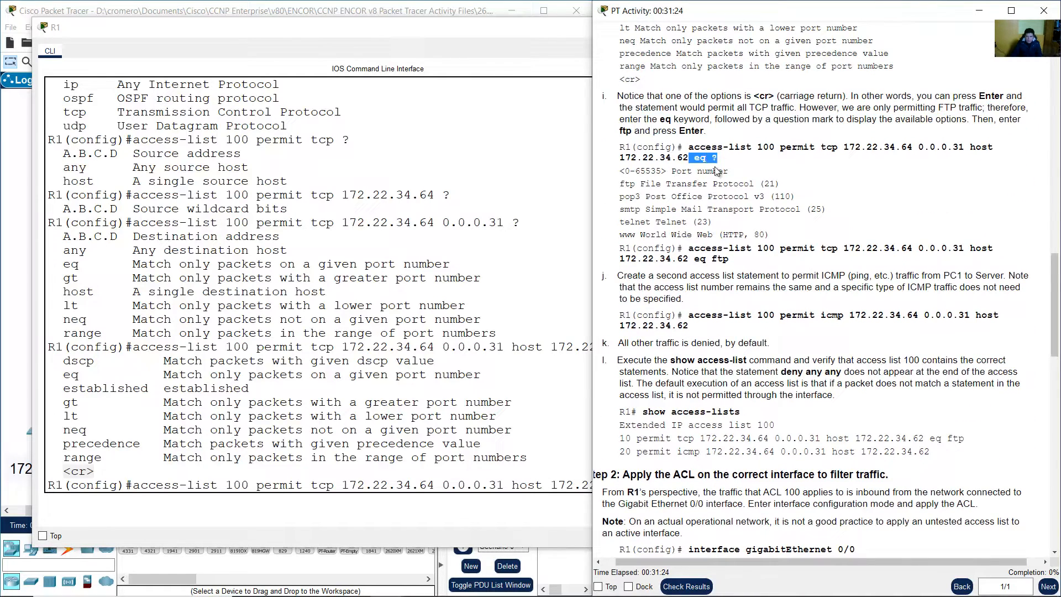
click(538, 440)
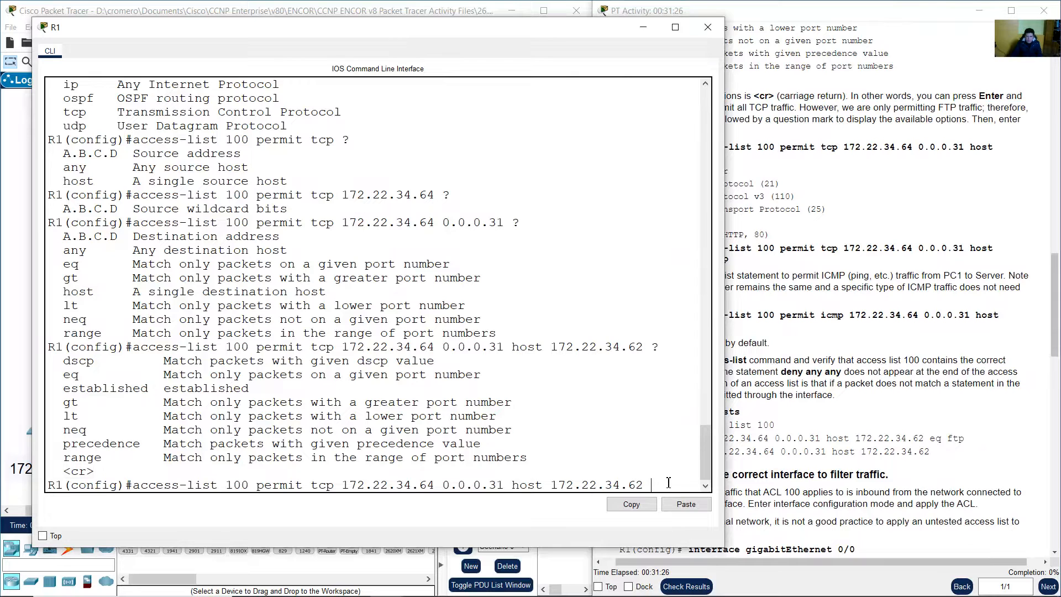
List the port keywords after 'eq' and find ftp (port 21) in the activity's example
text(eq ?)
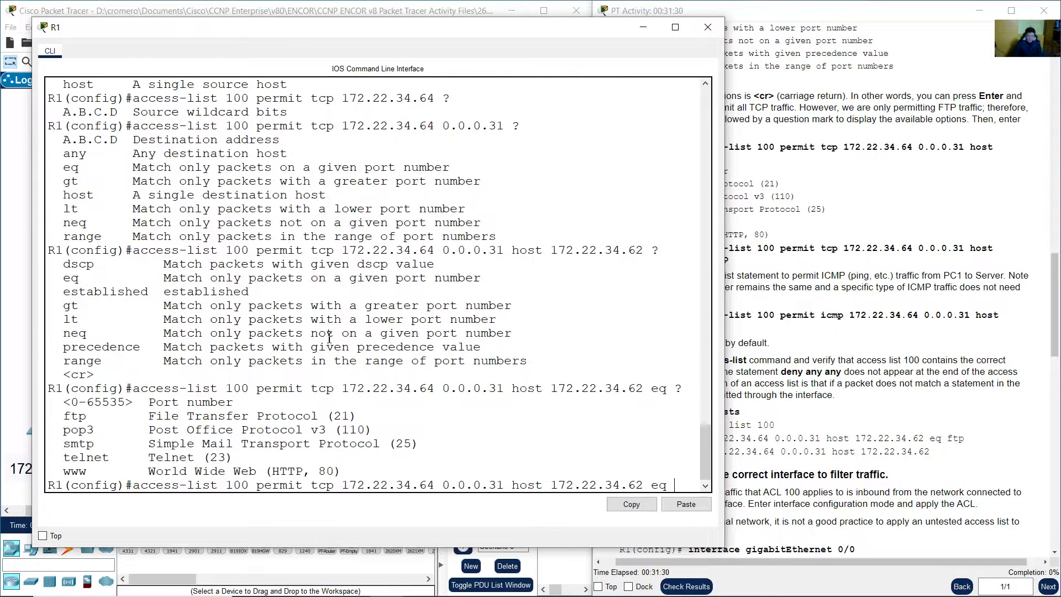
drag(59, 420, 360, 416)
click(901, 383)
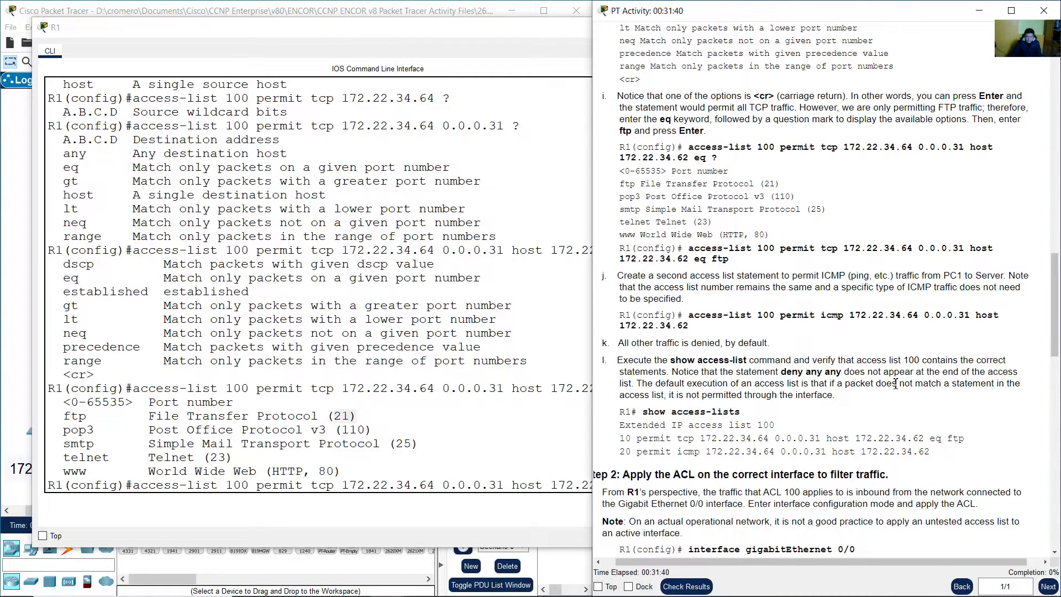
double_click(719, 259)
click(544, 452)
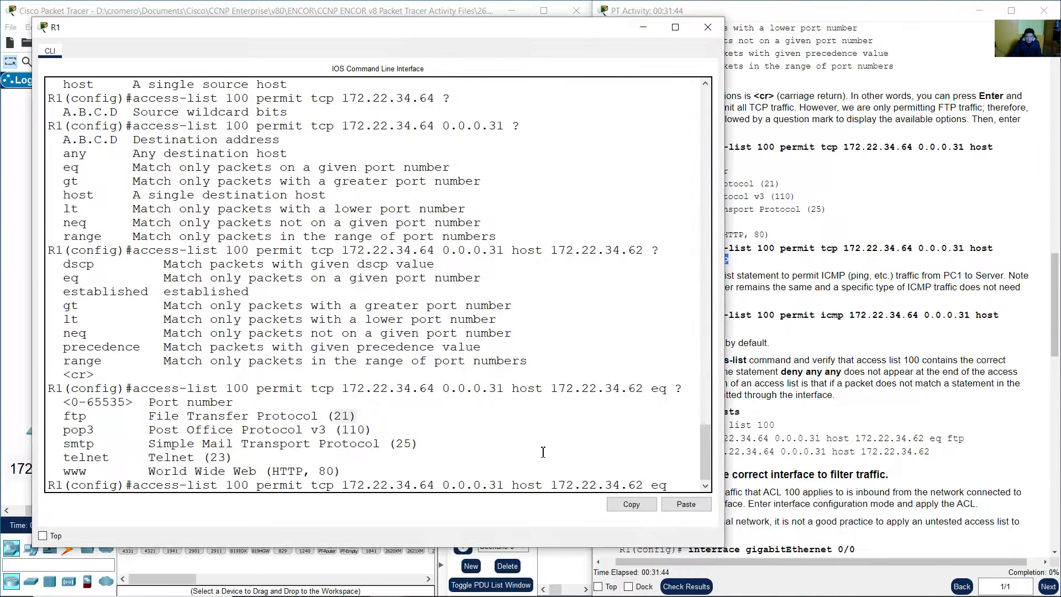
End the access-list 100 line with 'ftp' rather than 21, checking it against the example command
text(ftp)
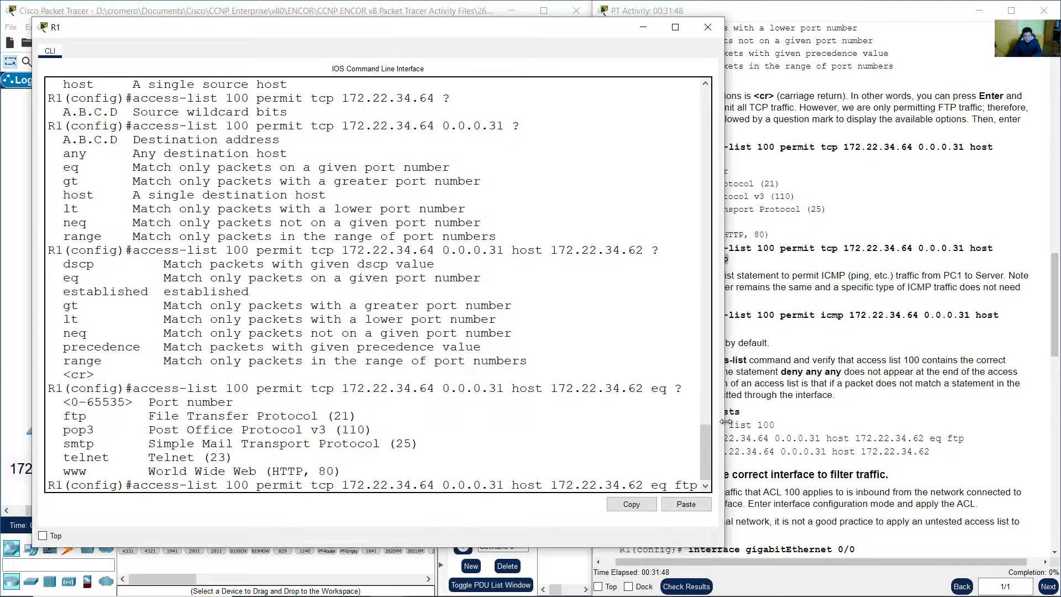
drag(726, 422, 754, 423)
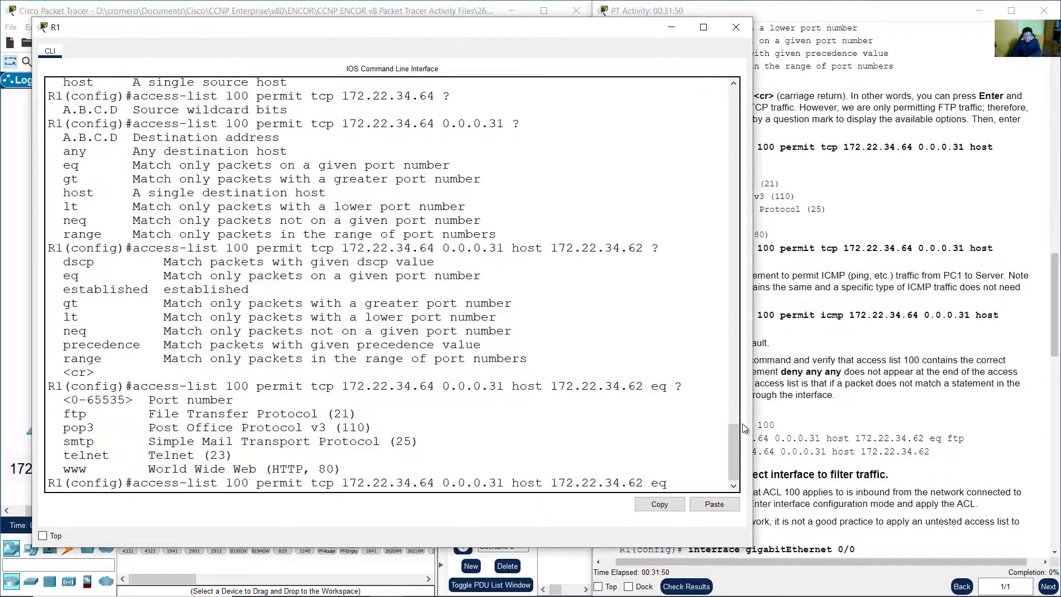
text(21)
key(BackSpace)
key(BackSpace)
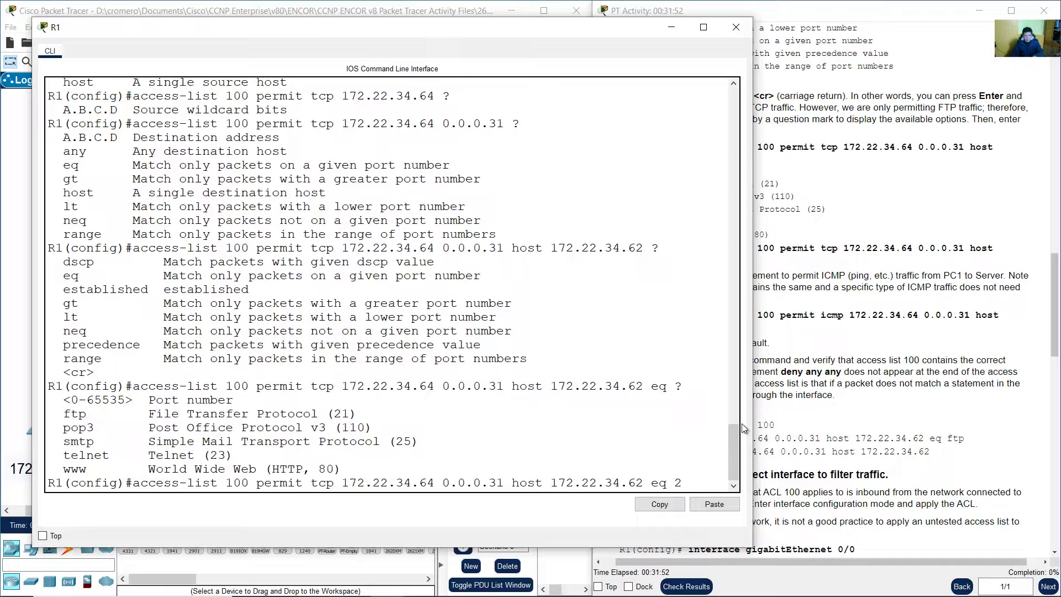
text(ftp)
click(866, 336)
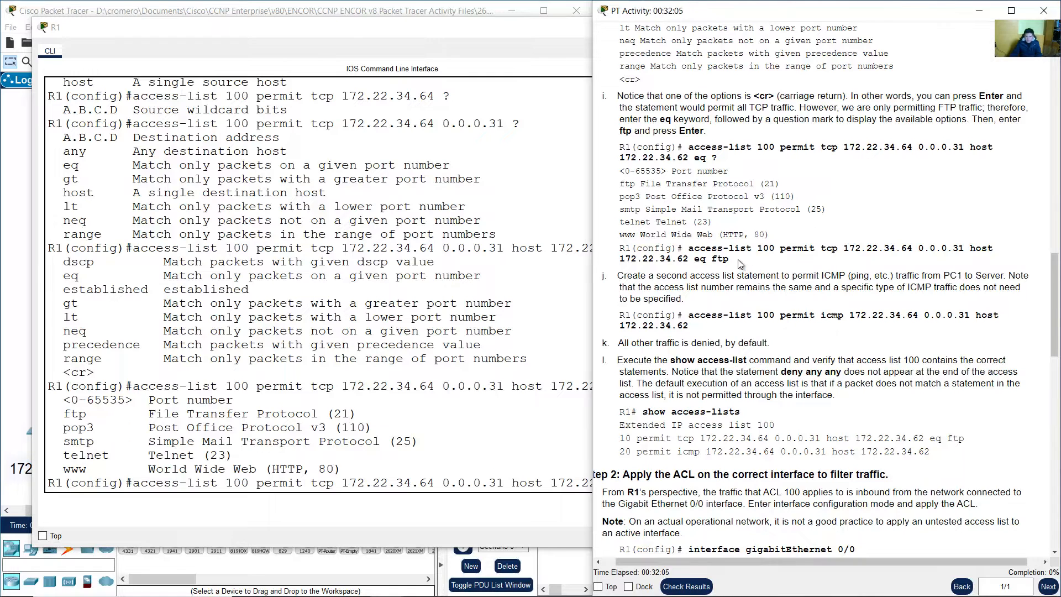
drag(739, 261, 645, 249)
click(709, 282)
click(485, 391)
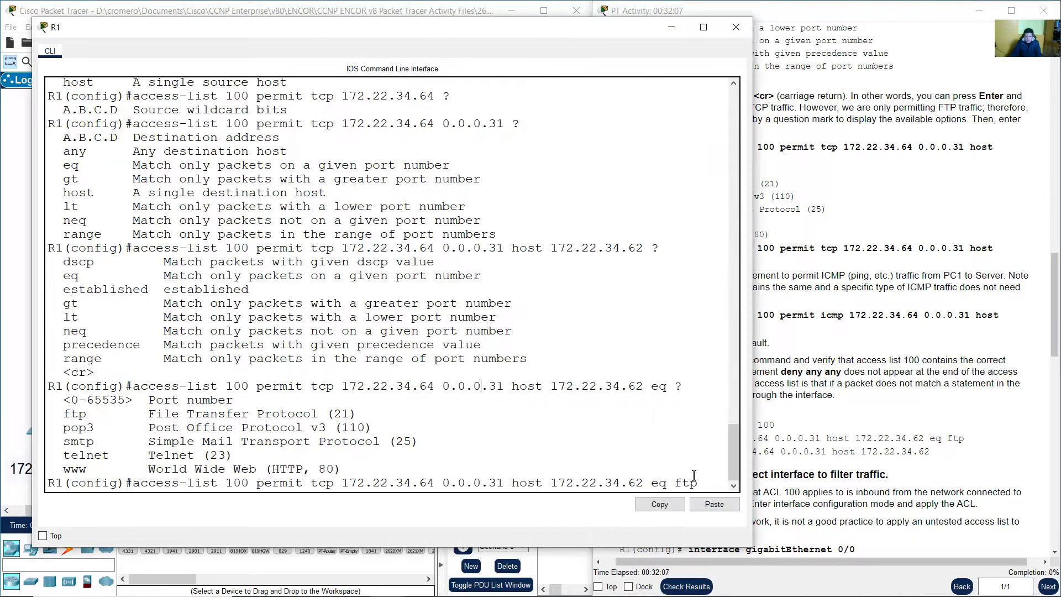
Submit the FTP permit to access-list 100 and match its source to PC1's network
key(Return)
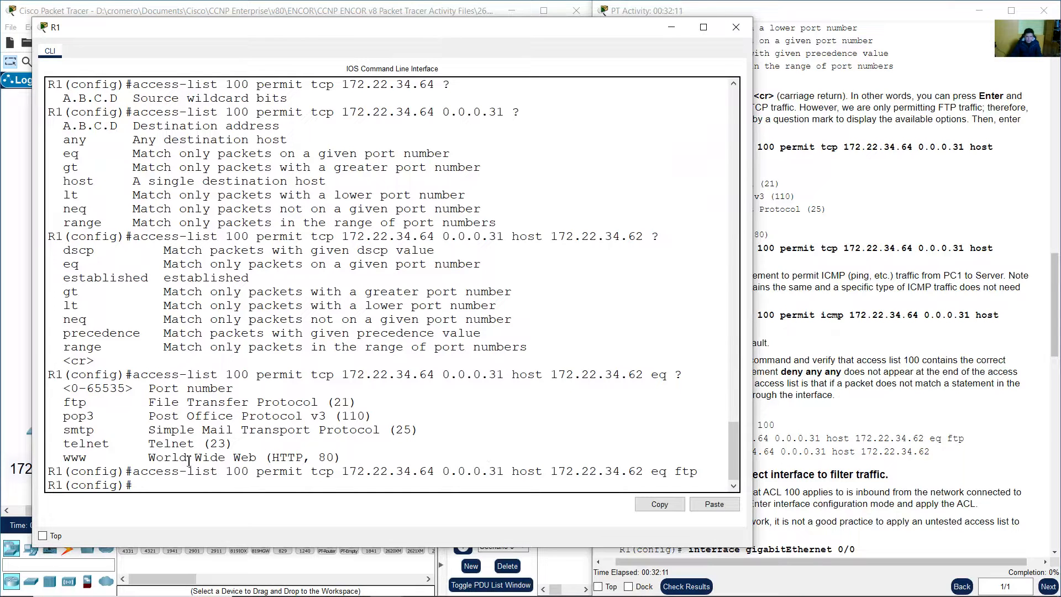
drag(140, 474, 501, 470)
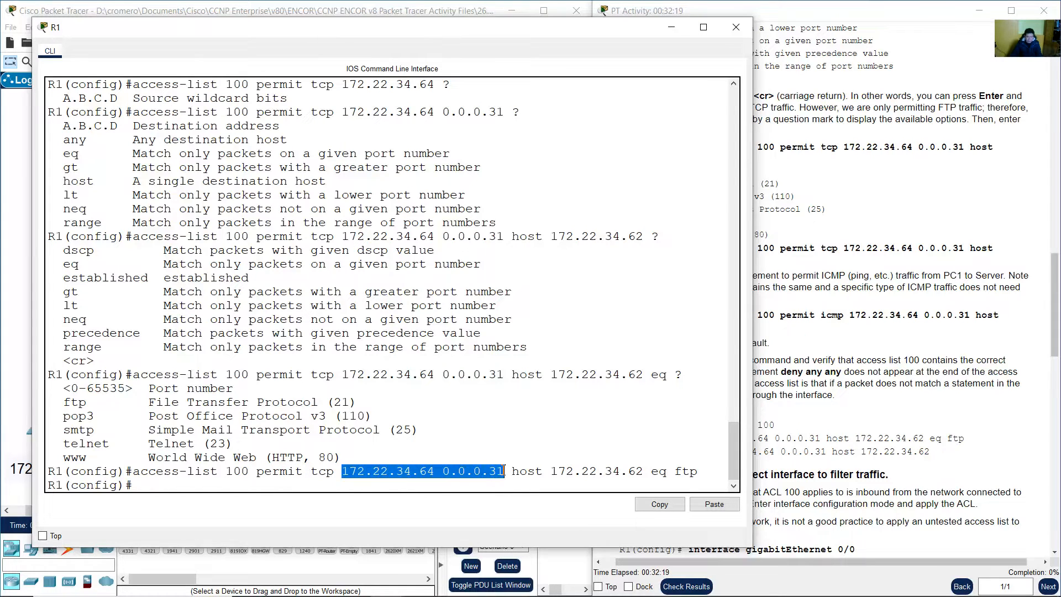
click(303, 3)
drag(40, 287, 164, 459)
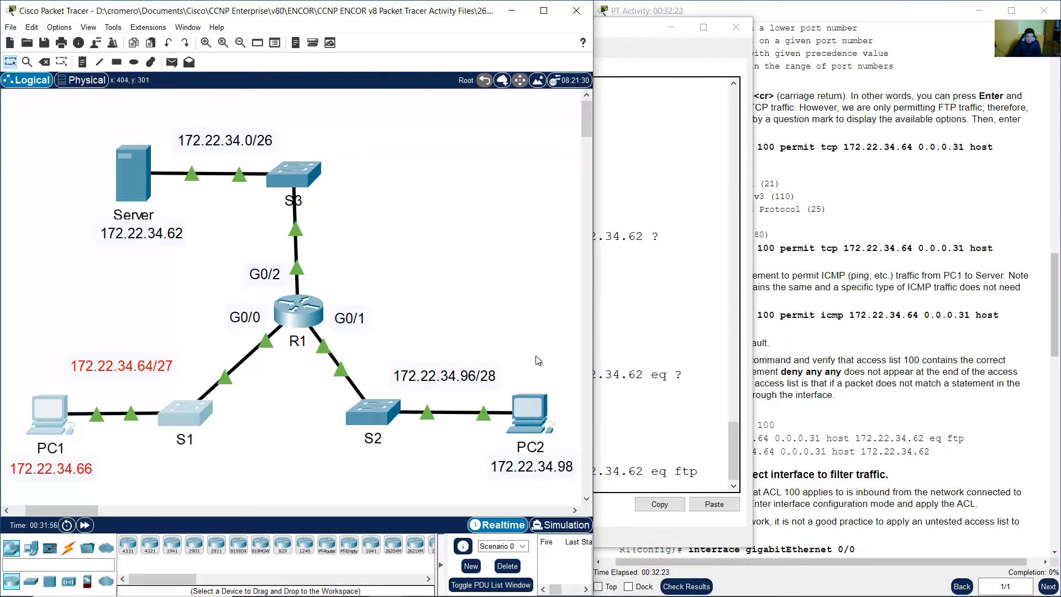
click(639, 381)
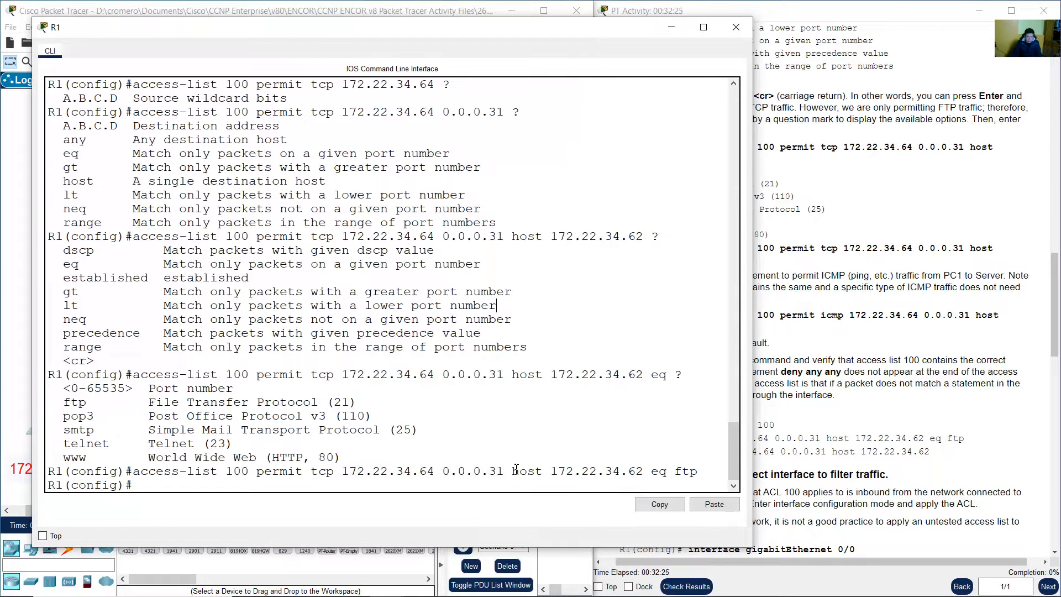
drag(516, 470, 645, 469)
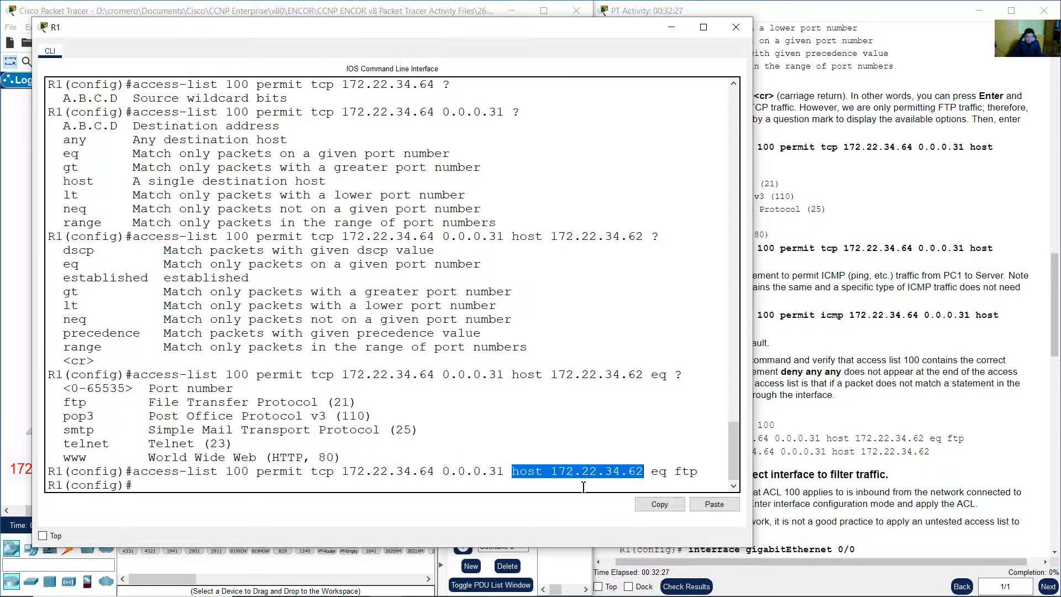
Match destination host 172.22.34.62 and eq ftp to the Server in the topology
click(298, 3)
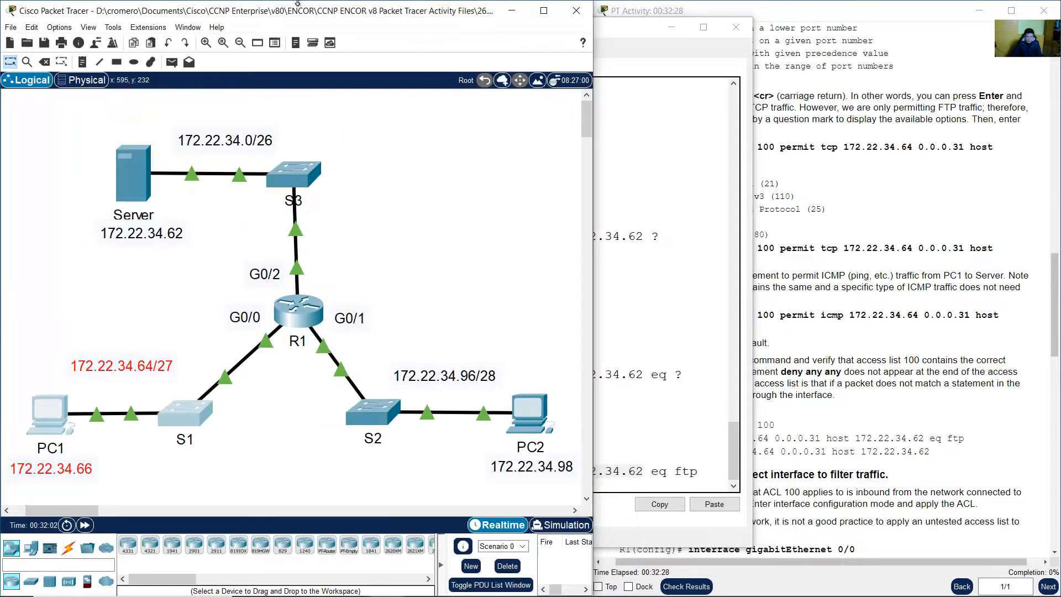
drag(55, 166, 136, 244)
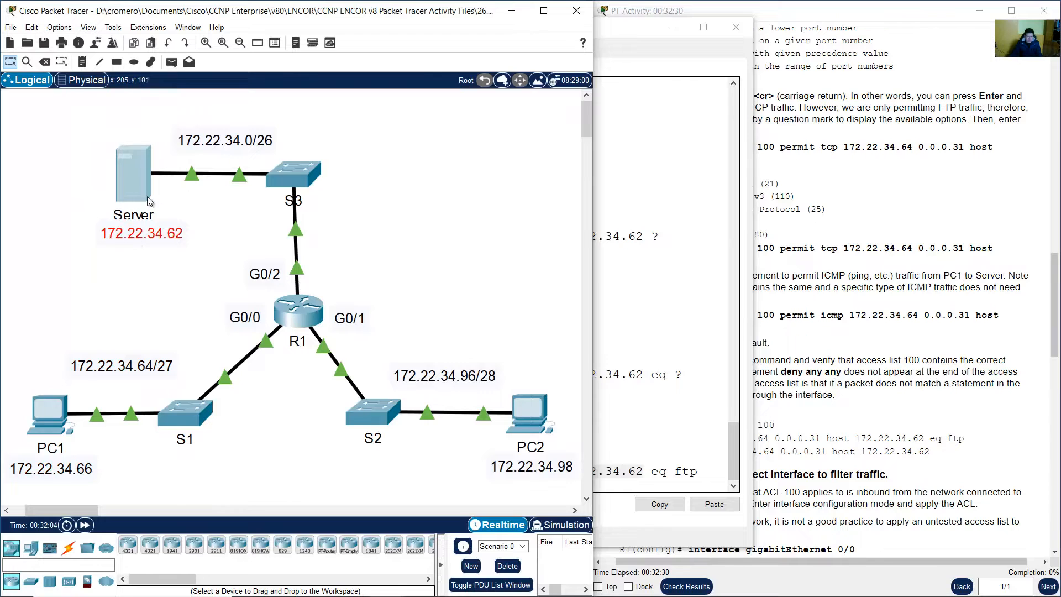
click(662, 470)
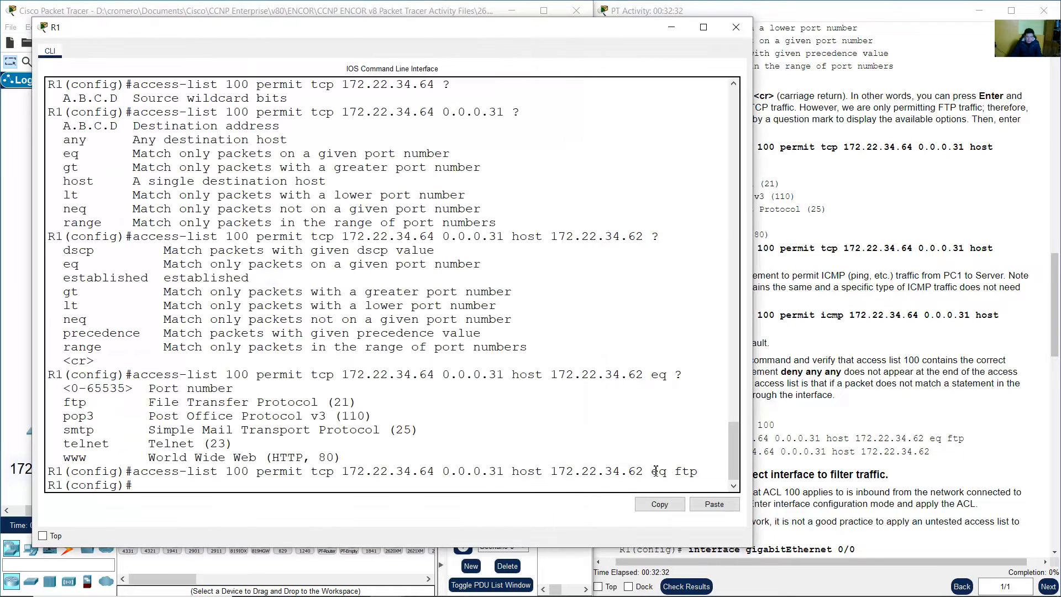
drag(652, 471, 699, 471)
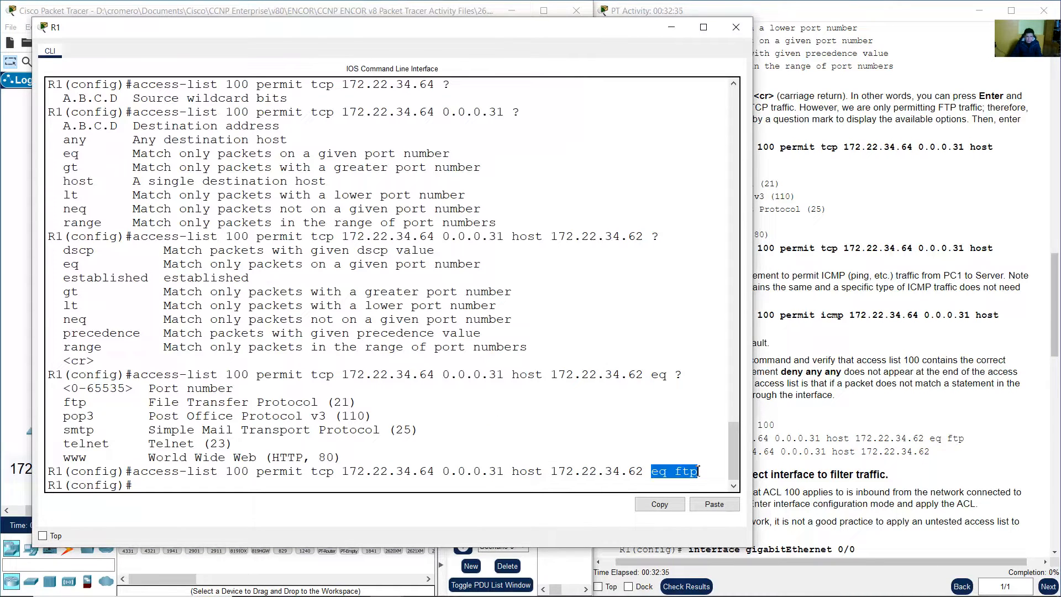
click(258, 2)
drag(40, 142, 137, 258)
click(178, 273)
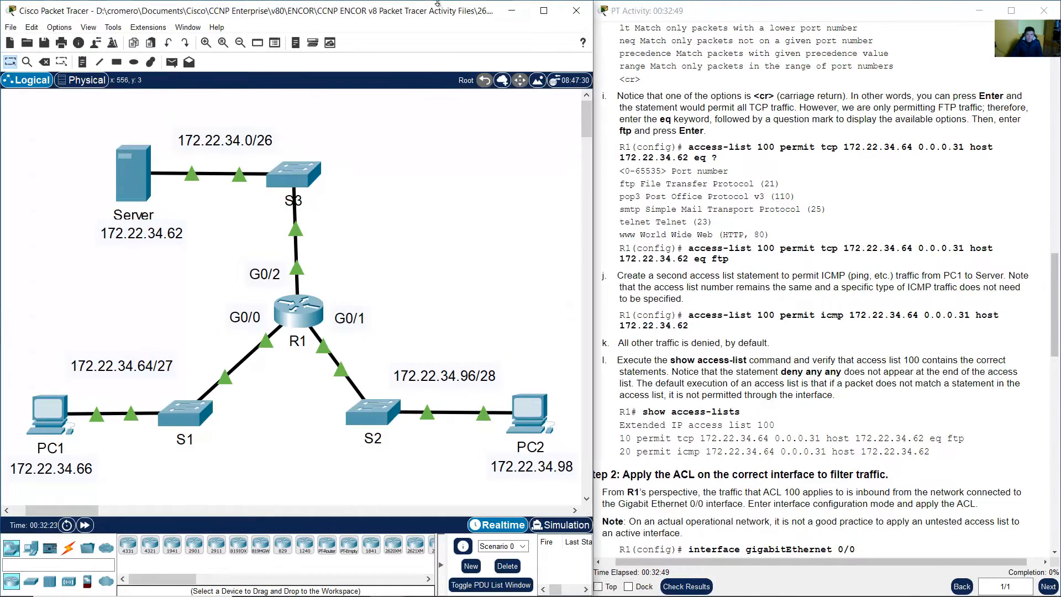
key(super)
Launch Paint, paste the topology screenshot, and set up an orange pencil with a wider line
text(paint)
key(Return)
key(ctrl+v)
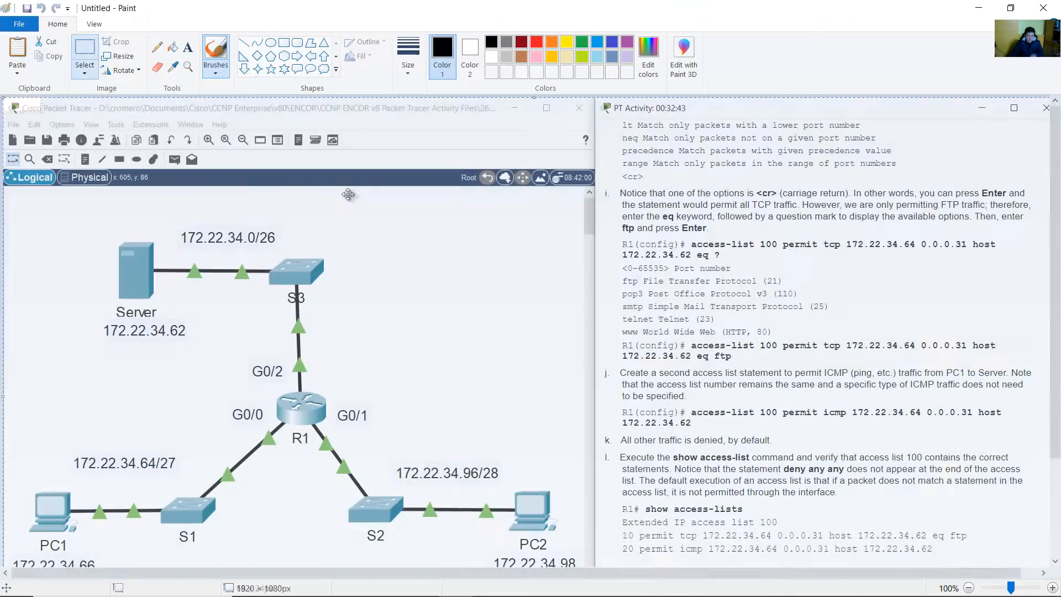
click(157, 47)
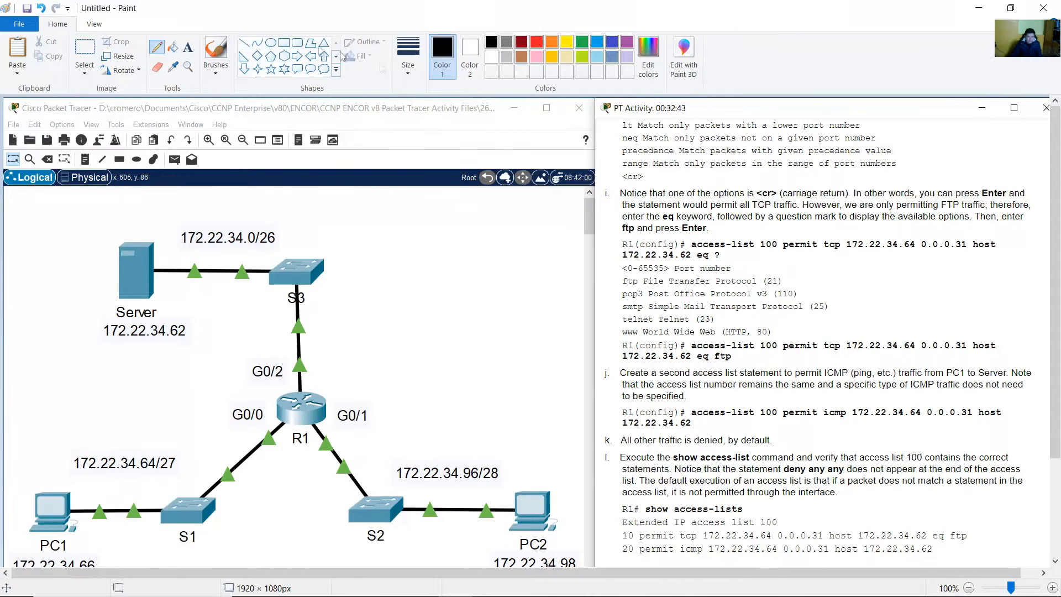
click(408, 56)
click(443, 179)
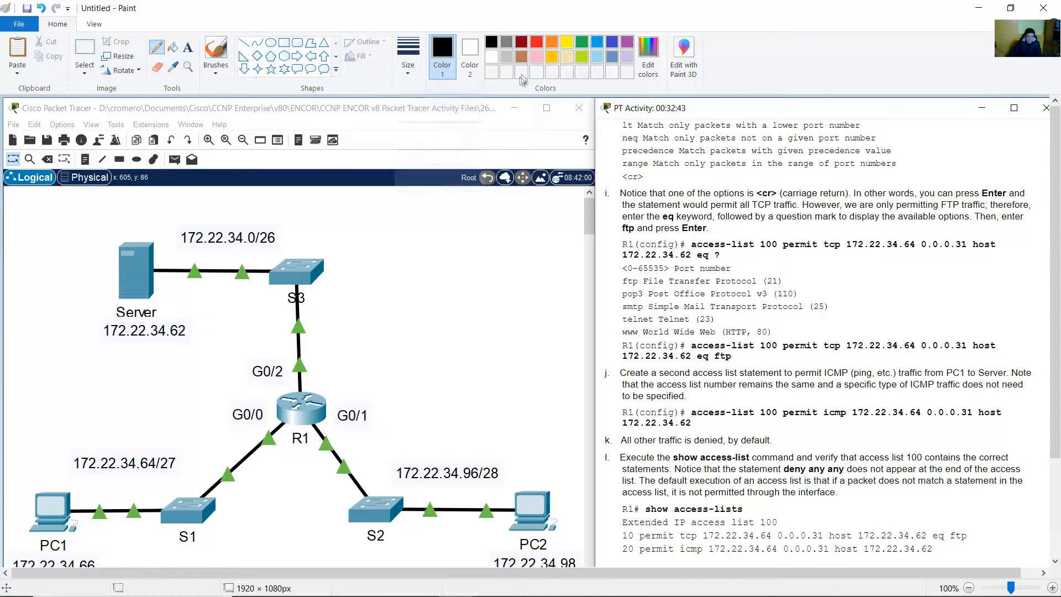
click(555, 47)
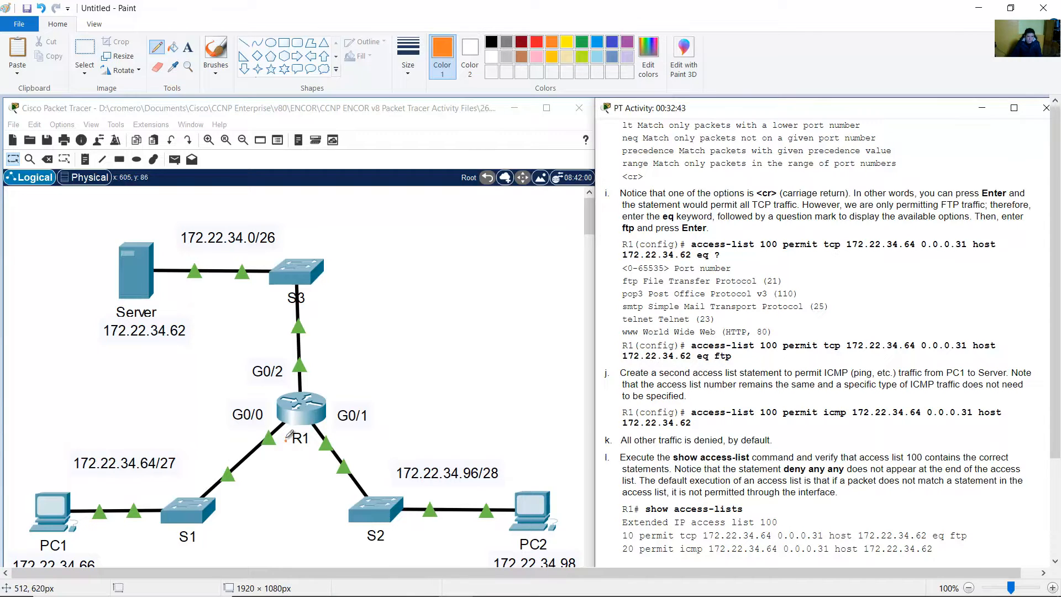
Circle PC1's network labelled S and the Server labelled D in orange
mouse_move(286, 440)
mouse_down()
mouse_move(156, 394)
mouse_move(29, 489)
mouse_move(49, 555)
mouse_move(226, 553)
mouse_move(290, 451)
mouse_move(289, 433)
mouse_up()
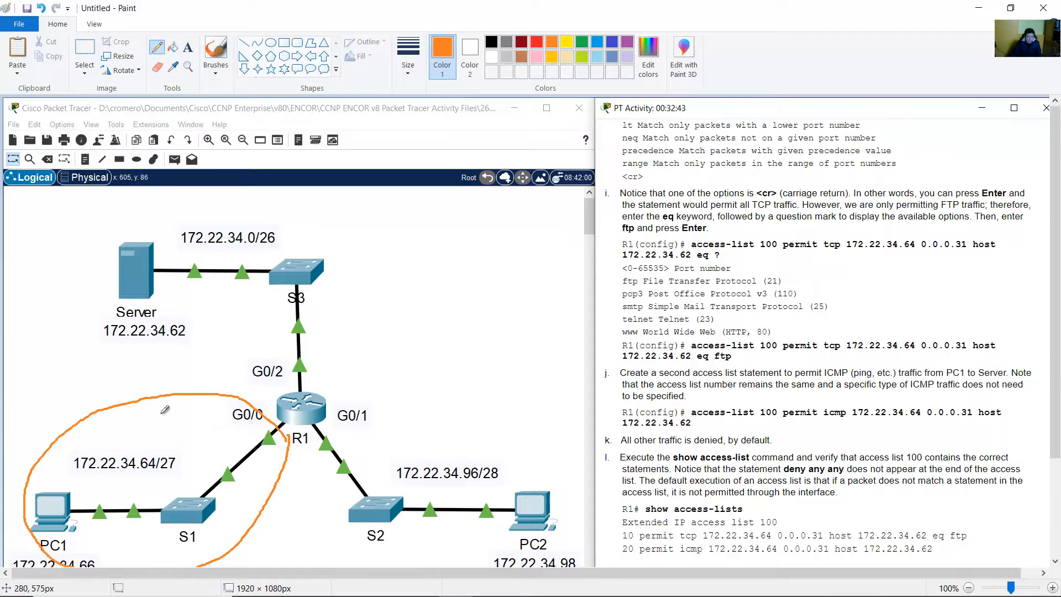
mouse_move(152, 406)
mouse_down()
mouse_move(135, 411)
mouse_move(164, 415)
mouse_move(134, 430)
mouse_up()
mouse_move(192, 332)
mouse_down()
mouse_move(163, 218)
mouse_move(84, 280)
mouse_move(156, 343)
mouse_move(195, 335)
mouse_move(191, 320)
mouse_up()
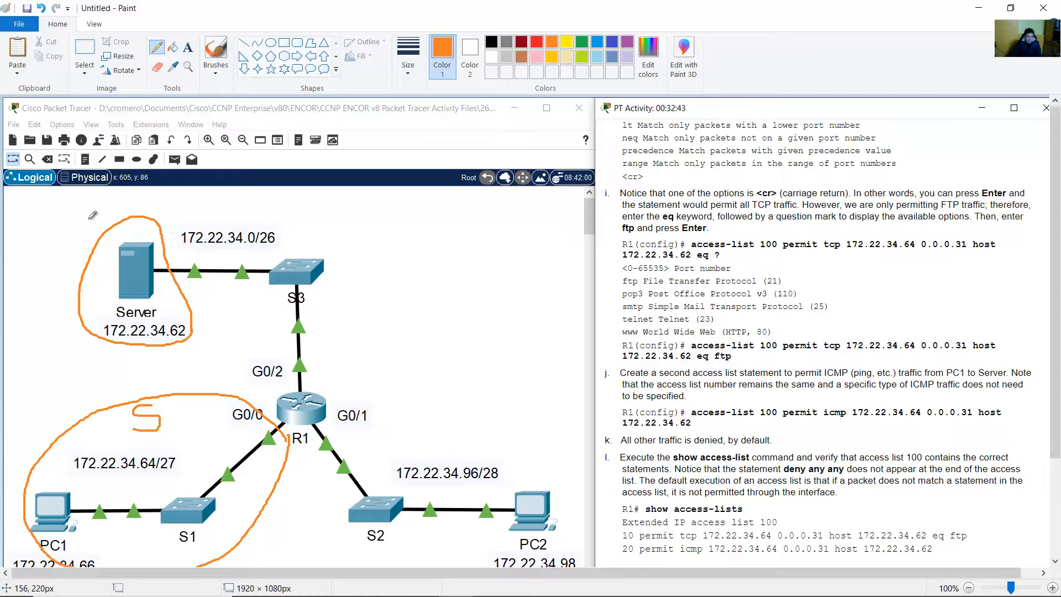
mouse_move(72, 224)
mouse_down()
mouse_move(71, 242)
mouse_move(83, 224)
mouse_move(86, 237)
mouse_up()
key(alt+Tab)
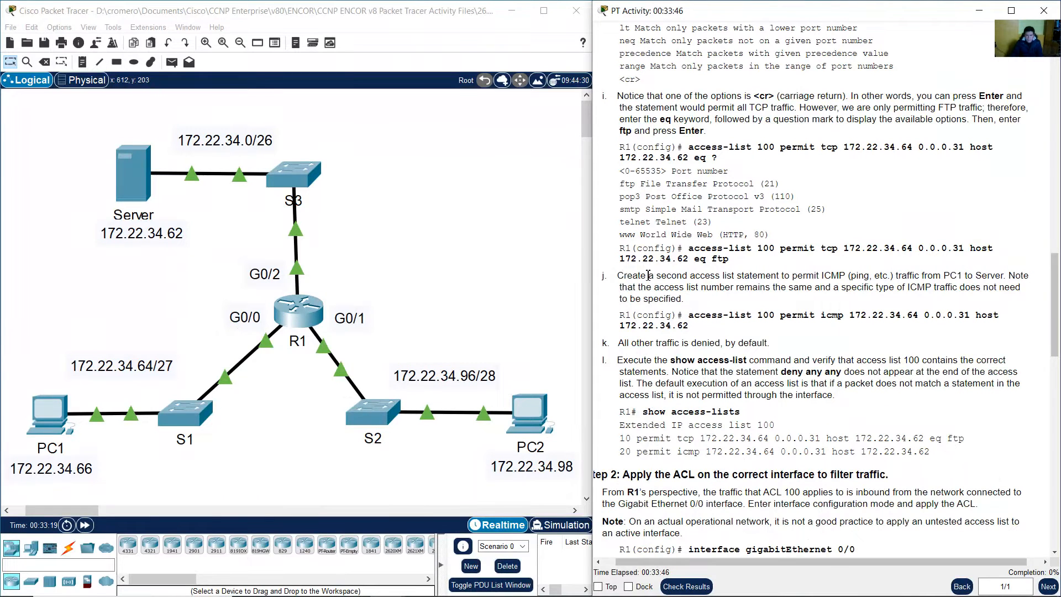
Read step j: permit ICMP from PC1 to the Server as another access-list 100 entry
drag(617, 276, 762, 314)
click(933, 279)
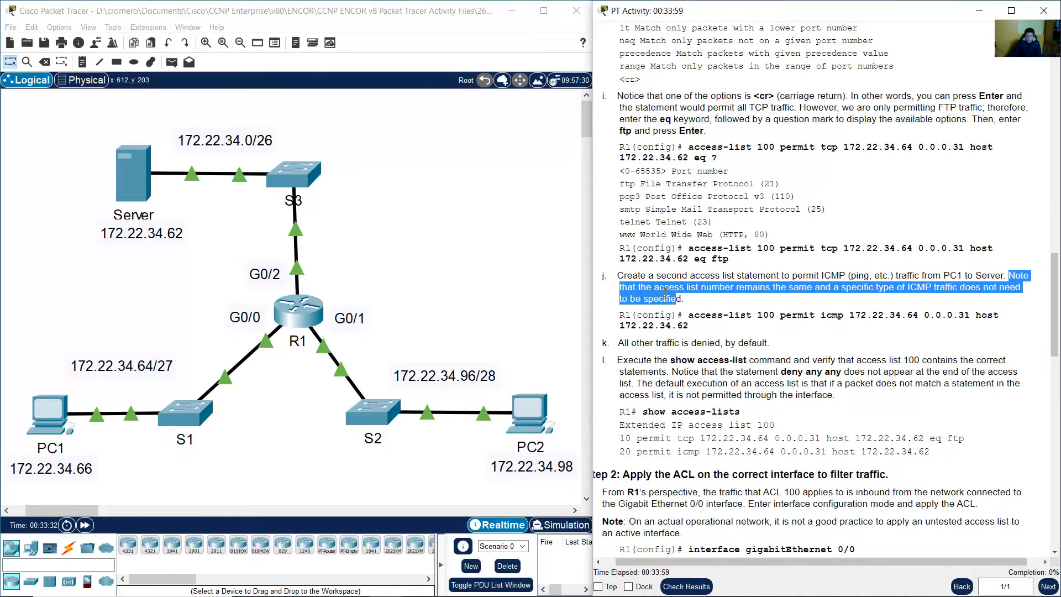
drag(666, 291, 769, 300)
drag(689, 315, 821, 316)
click(311, 311)
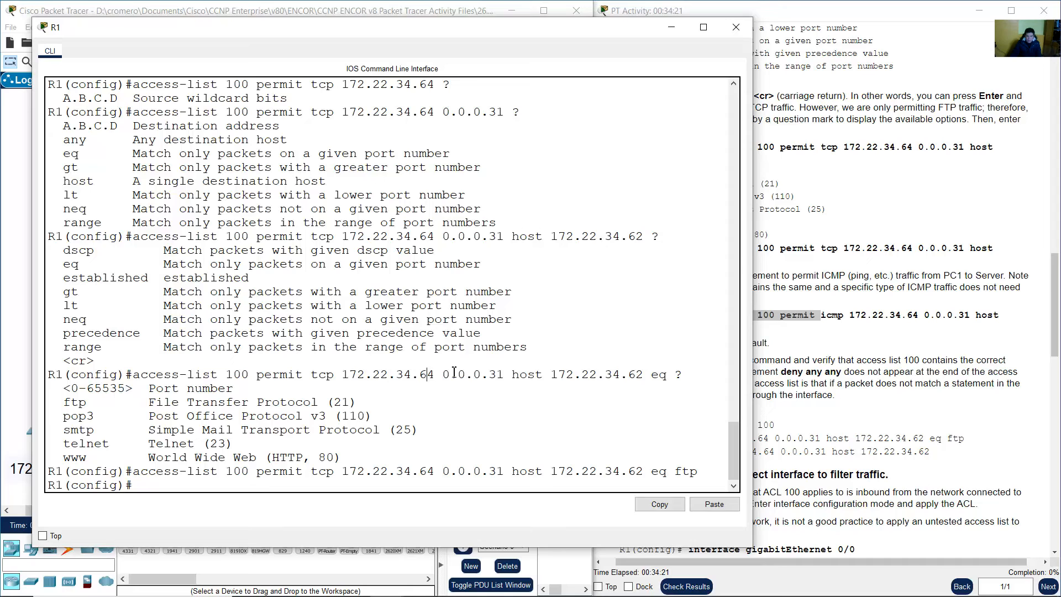
Start the command 'access-list 100 permit icmp' in R1's CLI
text(access-list 100)
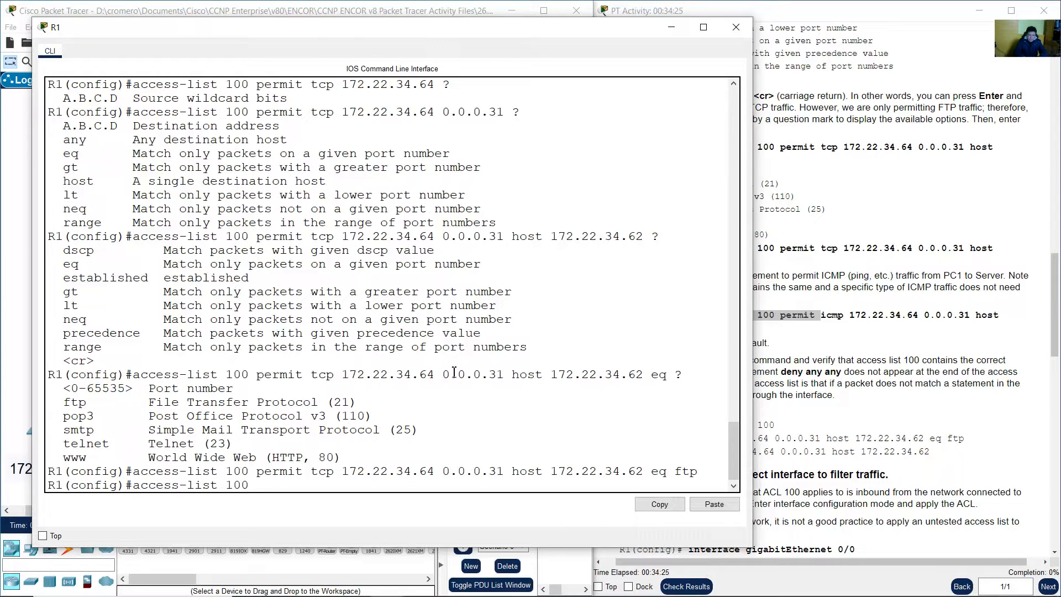
click(844, 330)
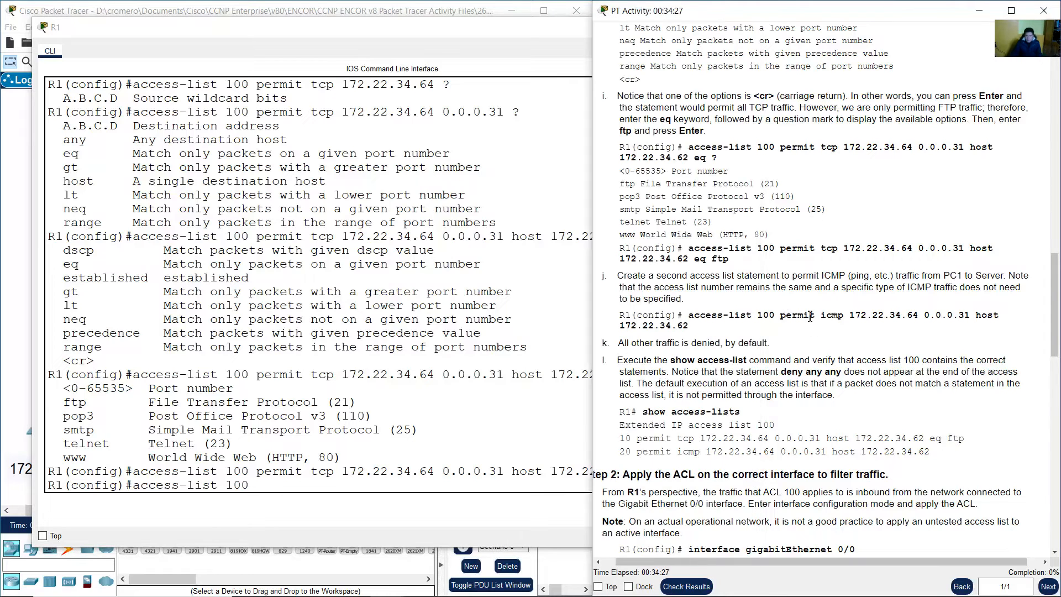
drag(782, 315, 827, 320)
click(386, 484)
text(s-list 100 per)
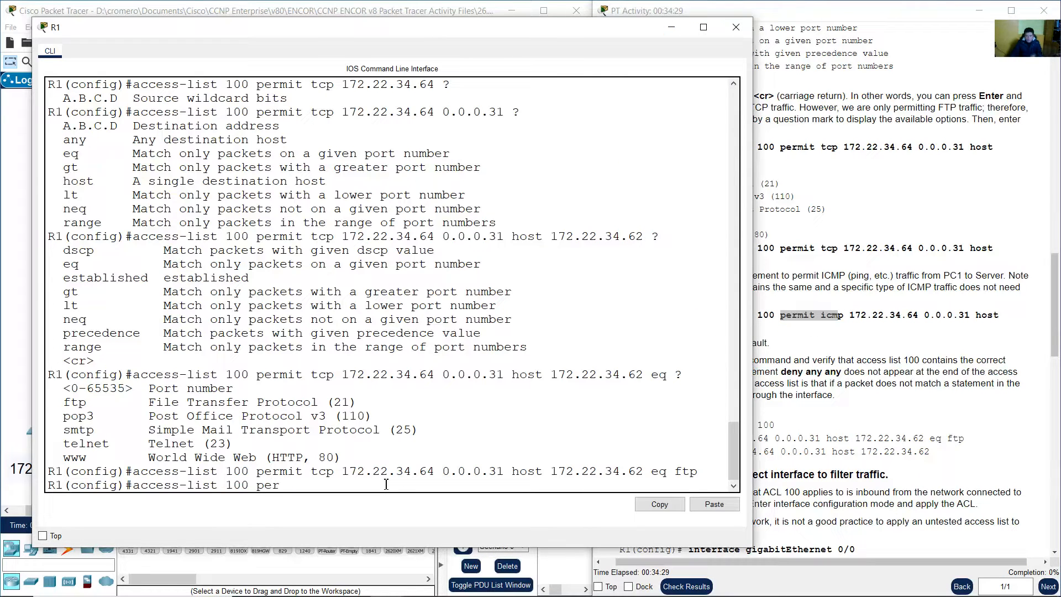
text(mit icmp)
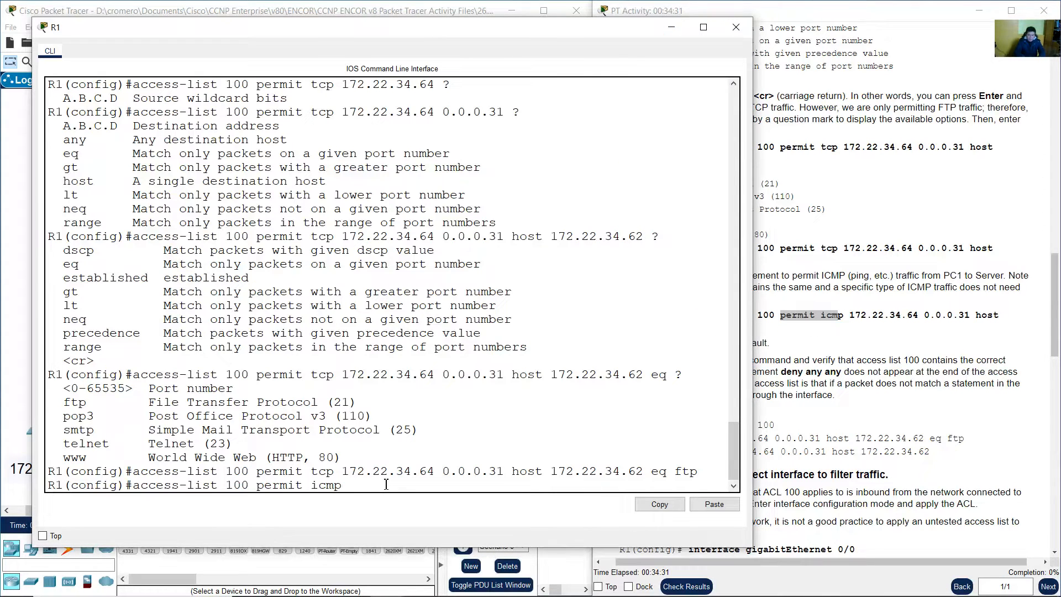
drag(312, 486, 341, 485)
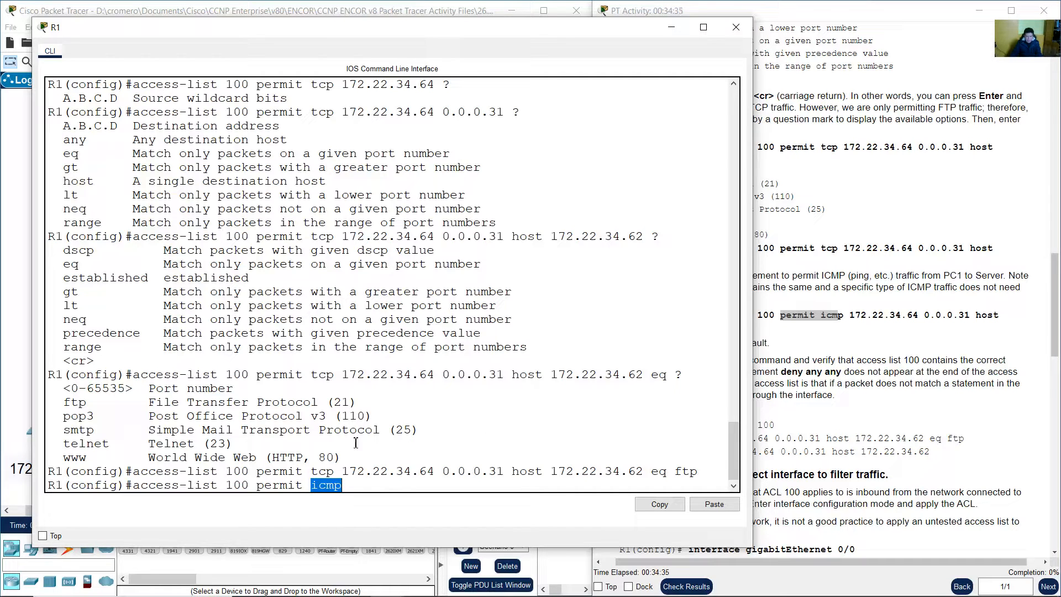
click(317, 473)
double_click(312, 485)
Match source 172.22.34.64 0.0.0.31 and host 172.22.34.62 to PC1's LAN and the Server
click(1000, 331)
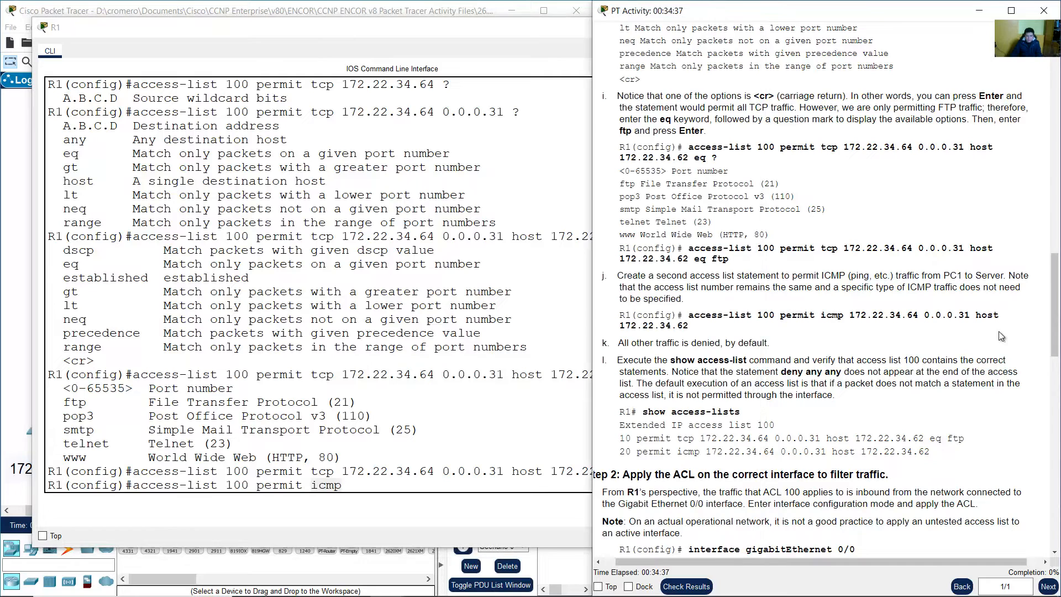
drag(853, 316, 979, 318)
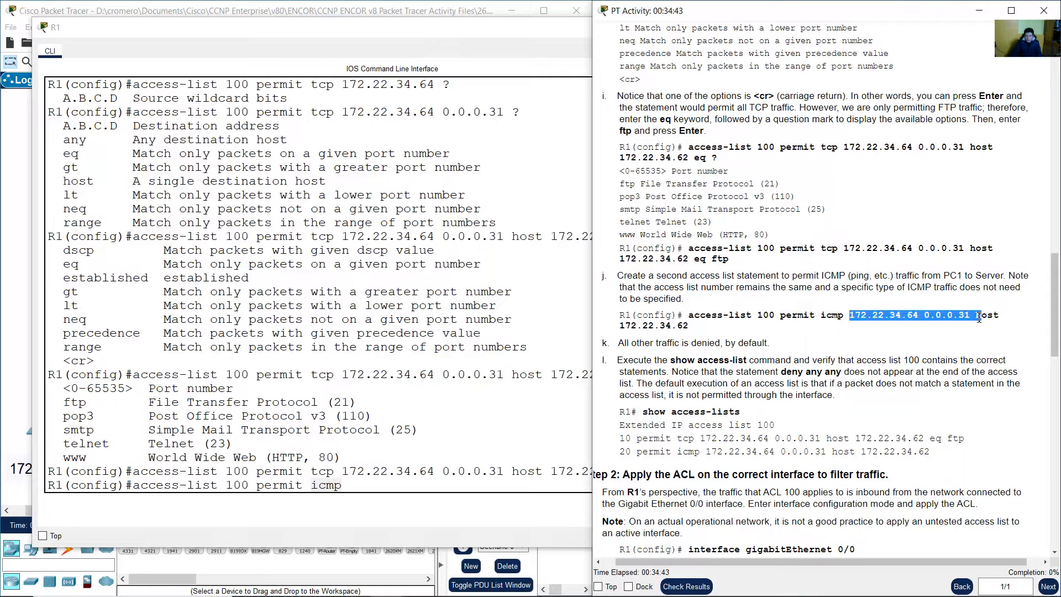
click(314, 5)
drag(39, 318, 224, 455)
click(981, 325)
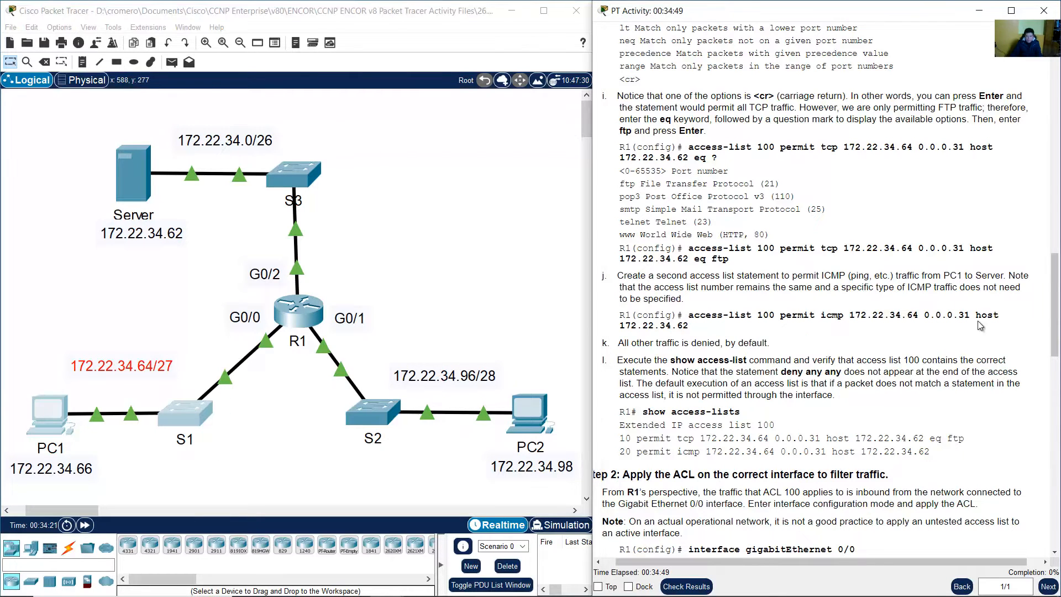
drag(982, 316, 690, 328)
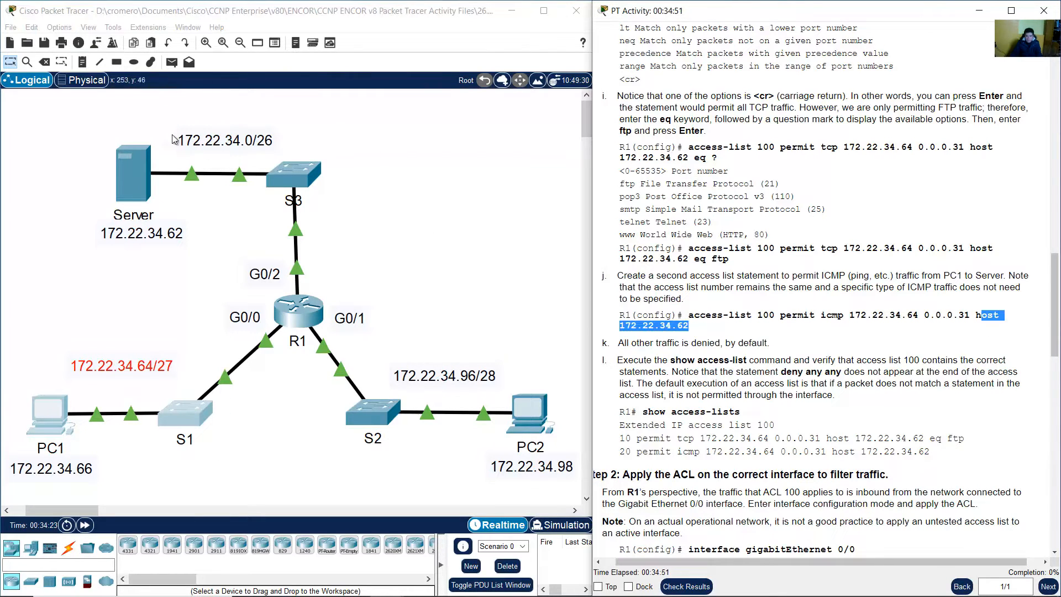
drag(145, 120, 146, 255)
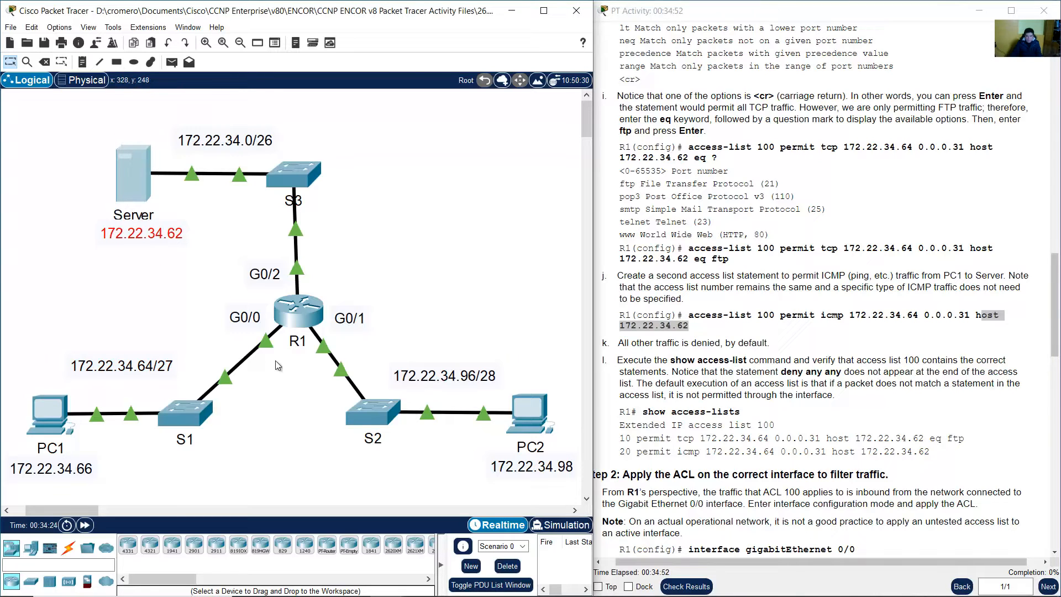
click(298, 313)
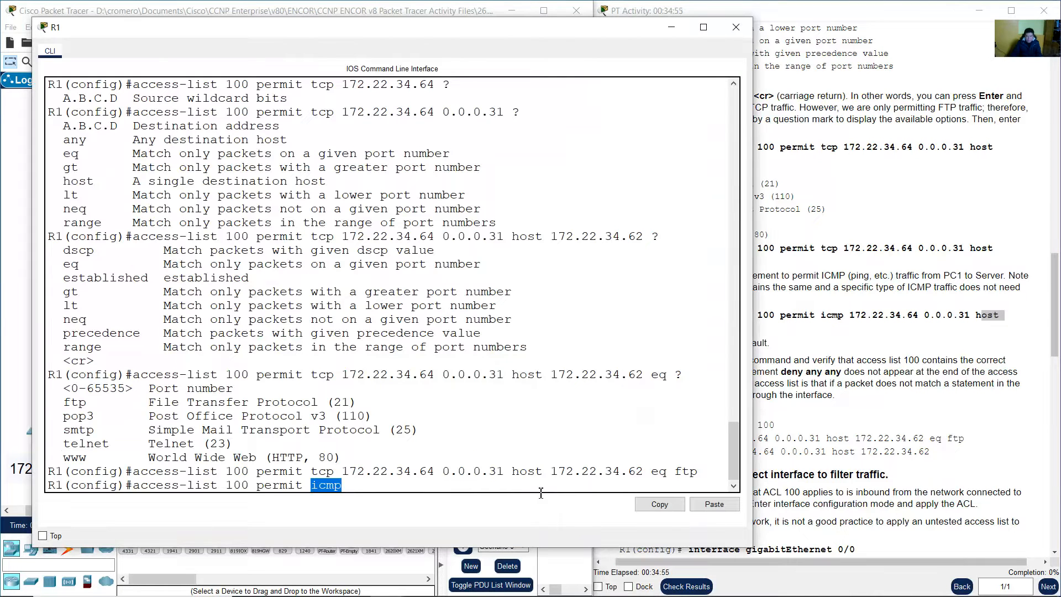
Complete the ICMP line to host 172.22.34.62 and enter it
text(72.)
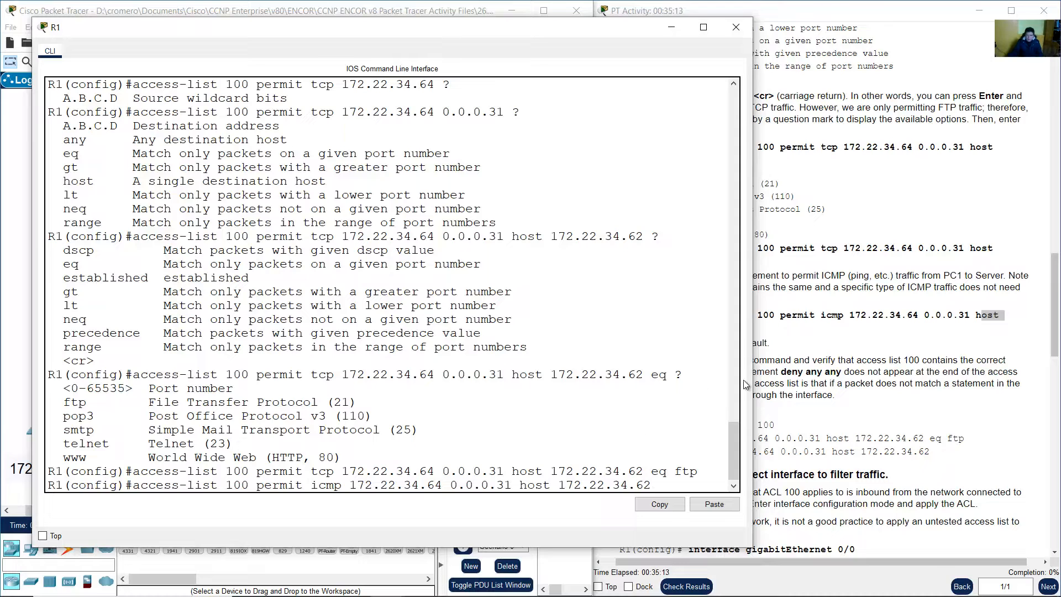
click(828, 339)
click(394, 439)
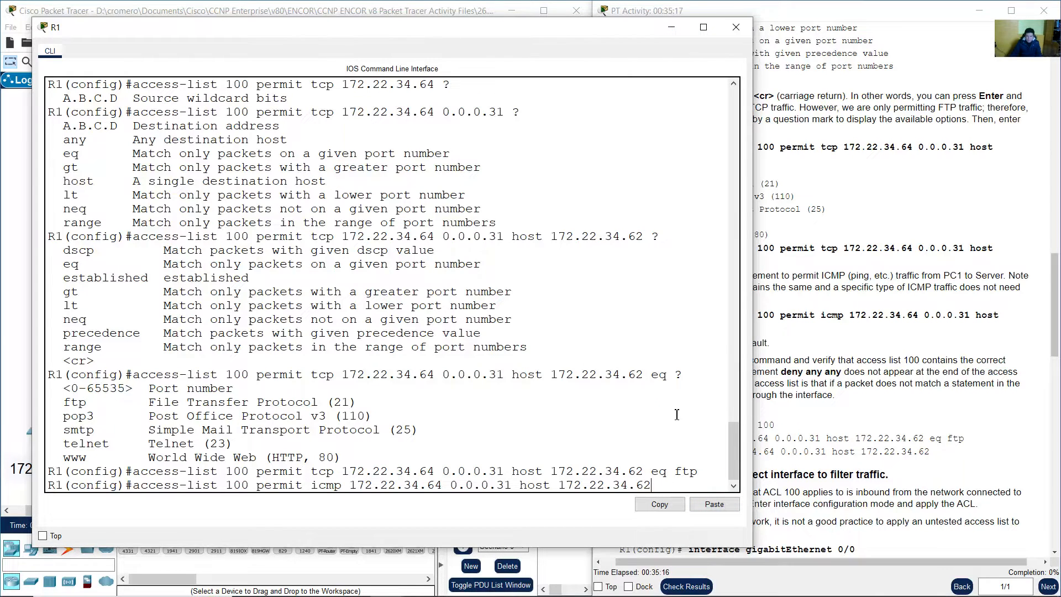
key(Return)
click(763, 395)
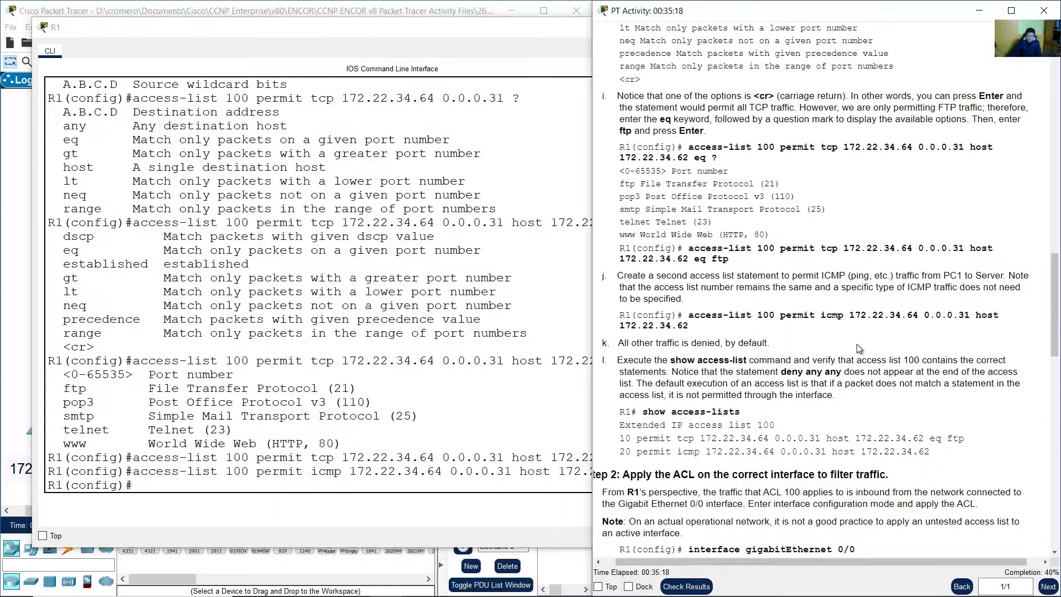
drag(624, 343, 768, 344)
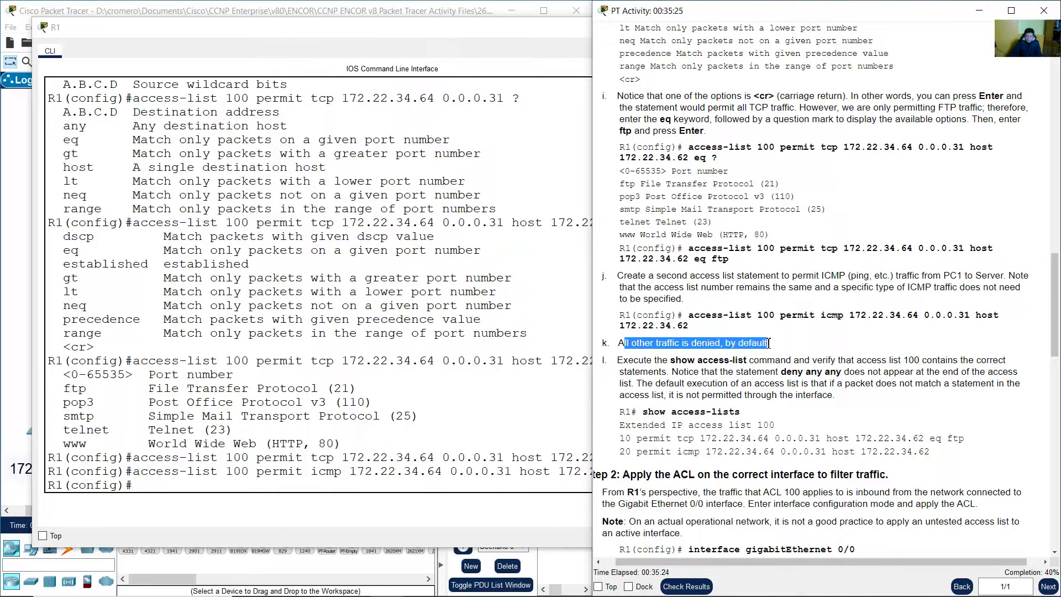
click(315, 440)
drag(103, 485, 313, 492)
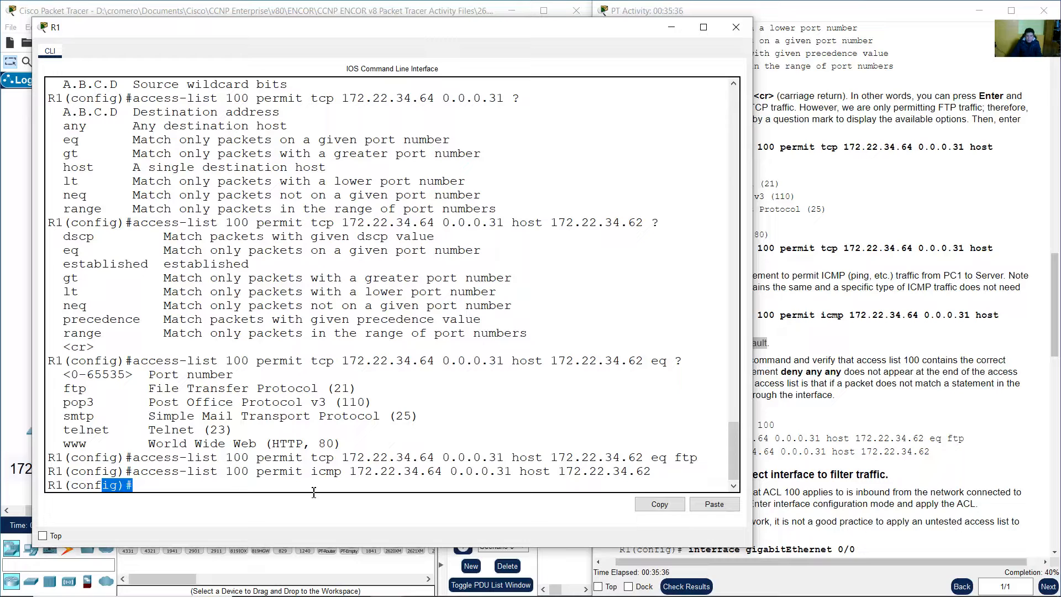
click(315, 490)
click(955, 381)
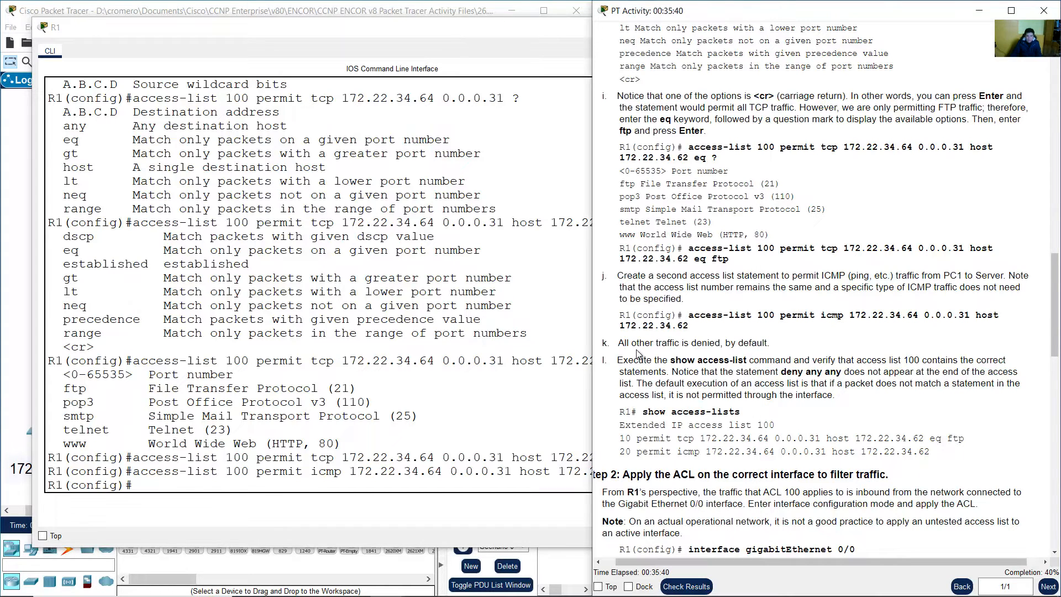
drag(684, 344, 789, 347)
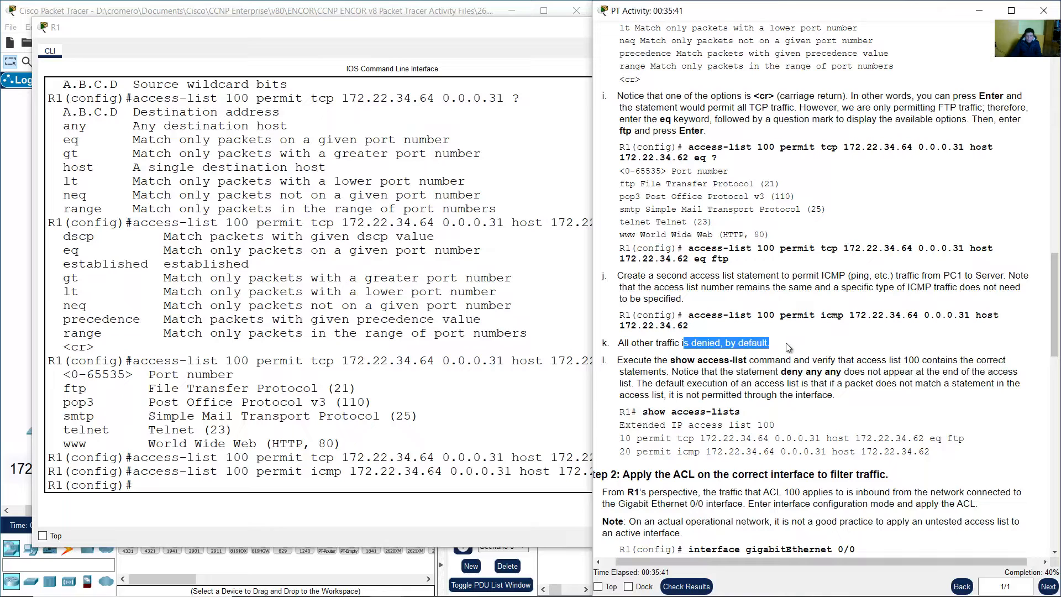
click(827, 348)
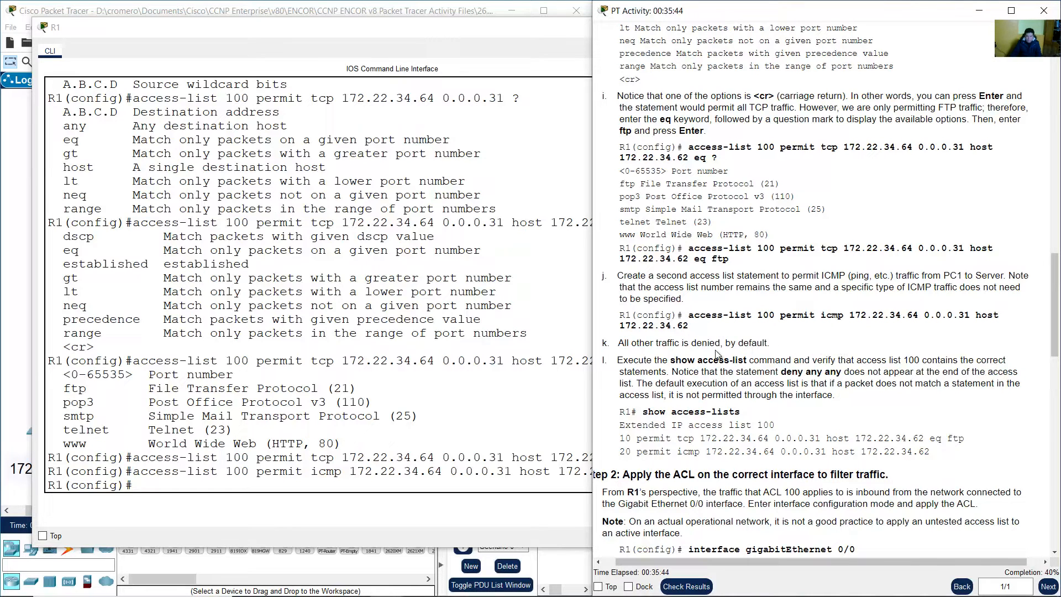
drag(629, 363, 900, 358)
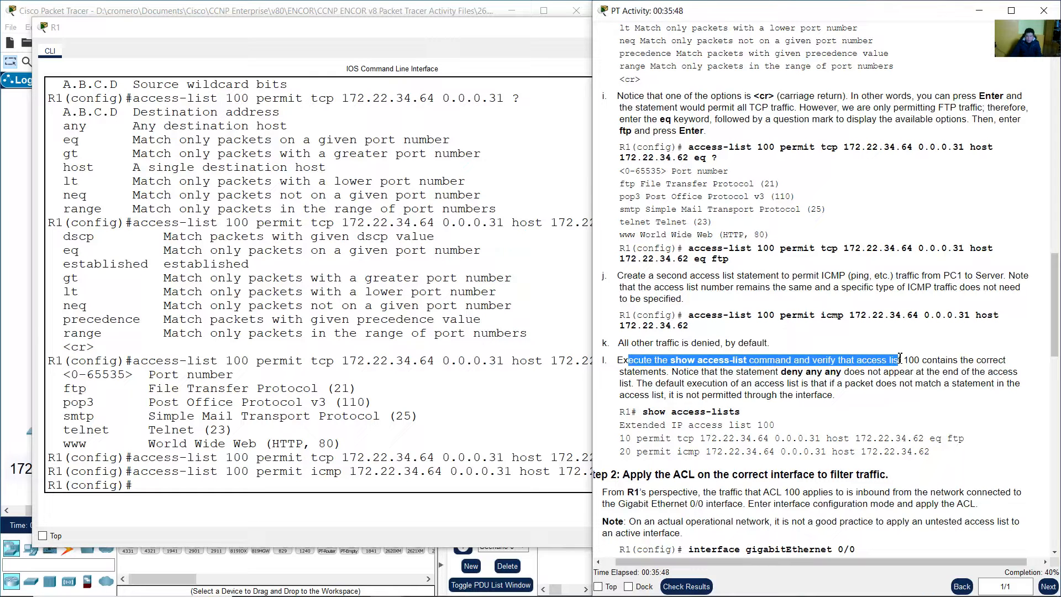
click(320, 486)
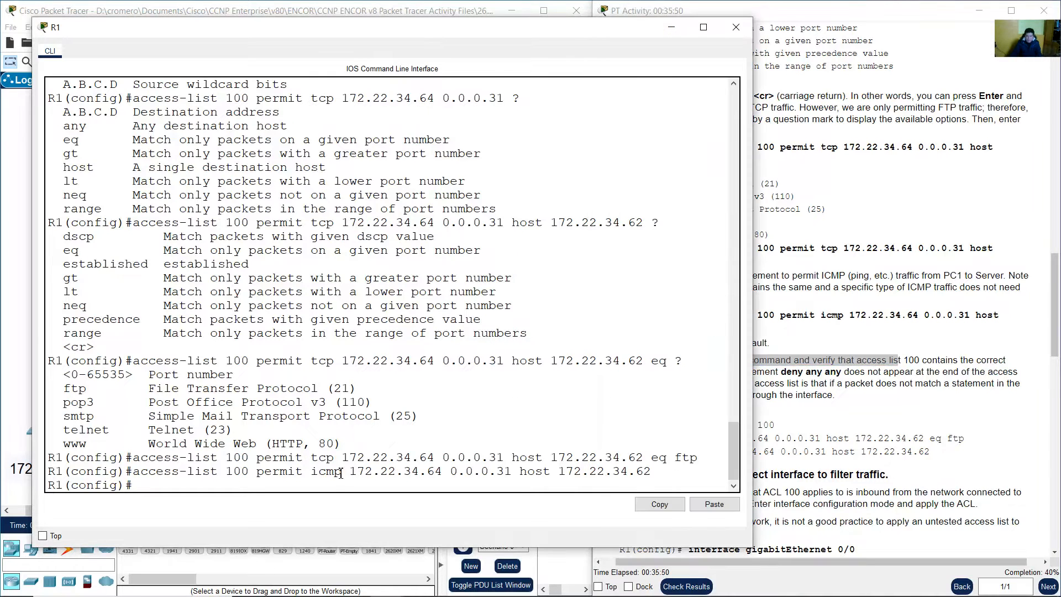
click(829, 365)
Leave configuration mode with 'end' and run show access-list on R1
click(408, 435)
text(end)
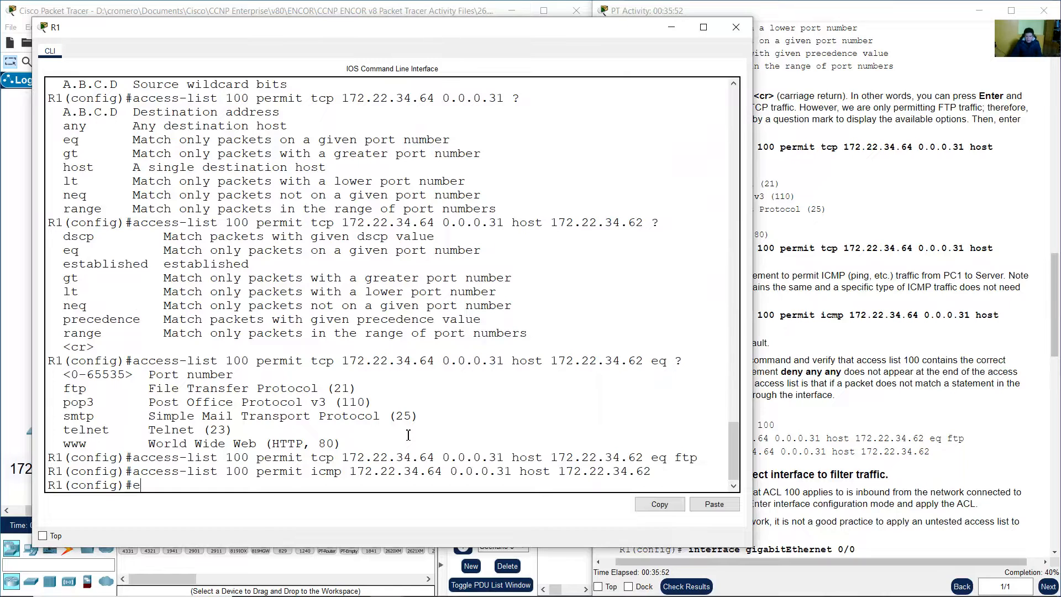
key(Return)
key(Return)
text(show access-list)
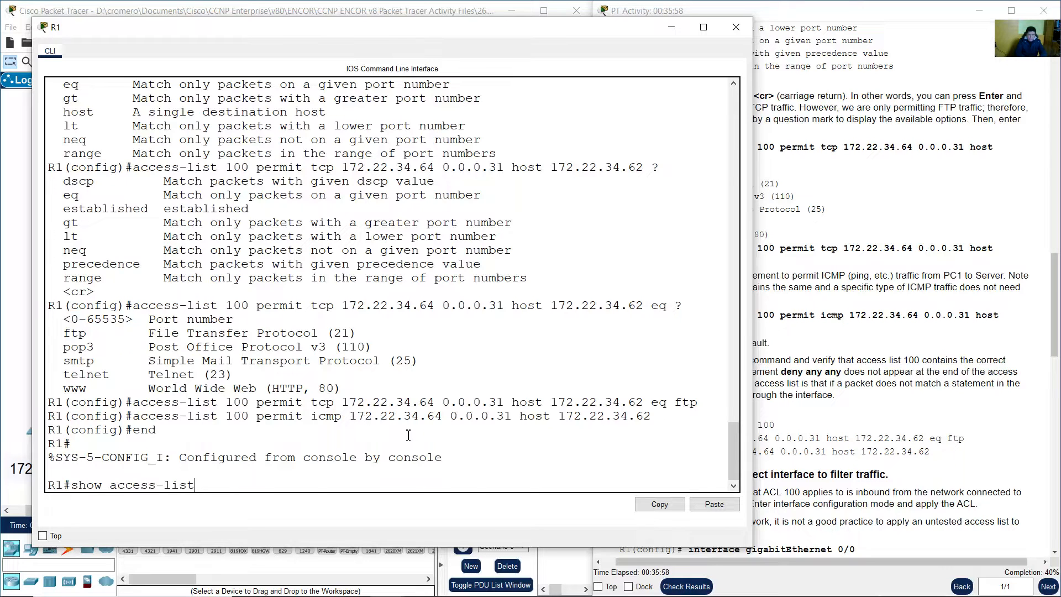
key(Return)
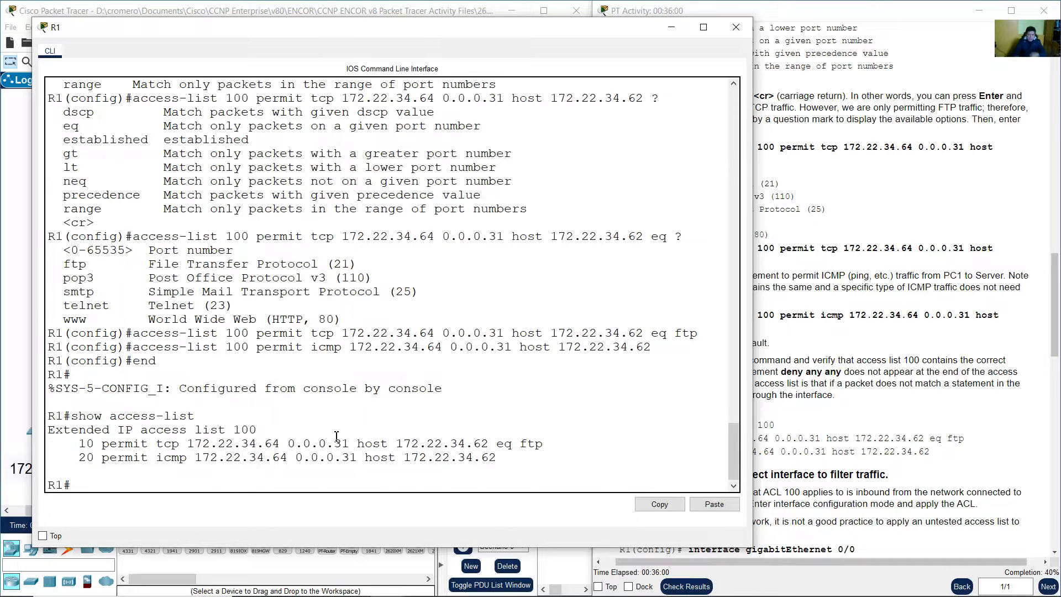
Confirm ACL 100's FTP and ICMP entries and review the implicit deny note in step l
drag(76, 432, 226, 430)
drag(226, 333, 250, 347)
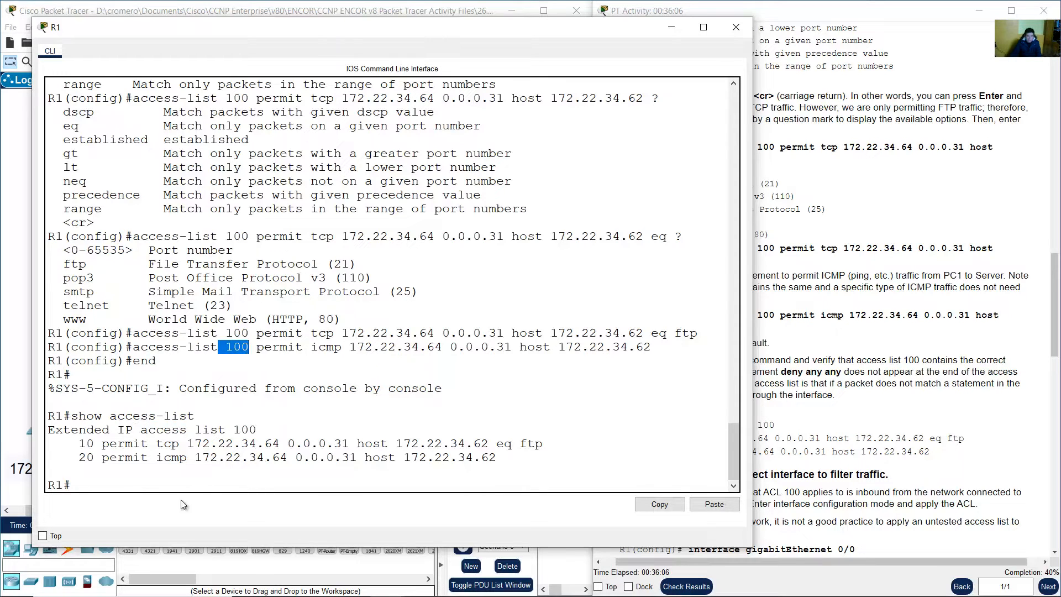
drag(81, 446, 541, 458)
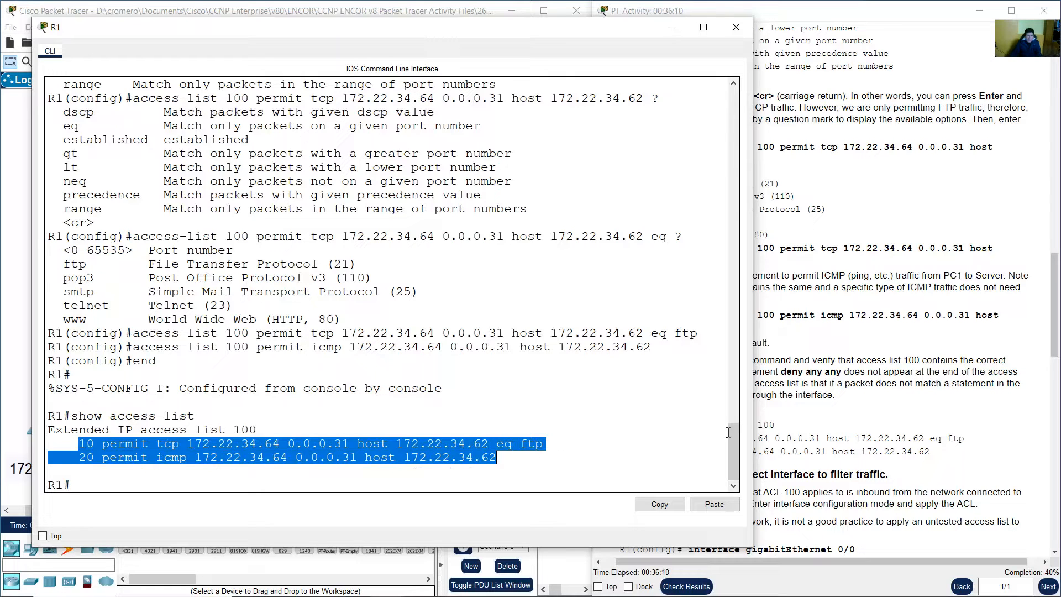
click(918, 401)
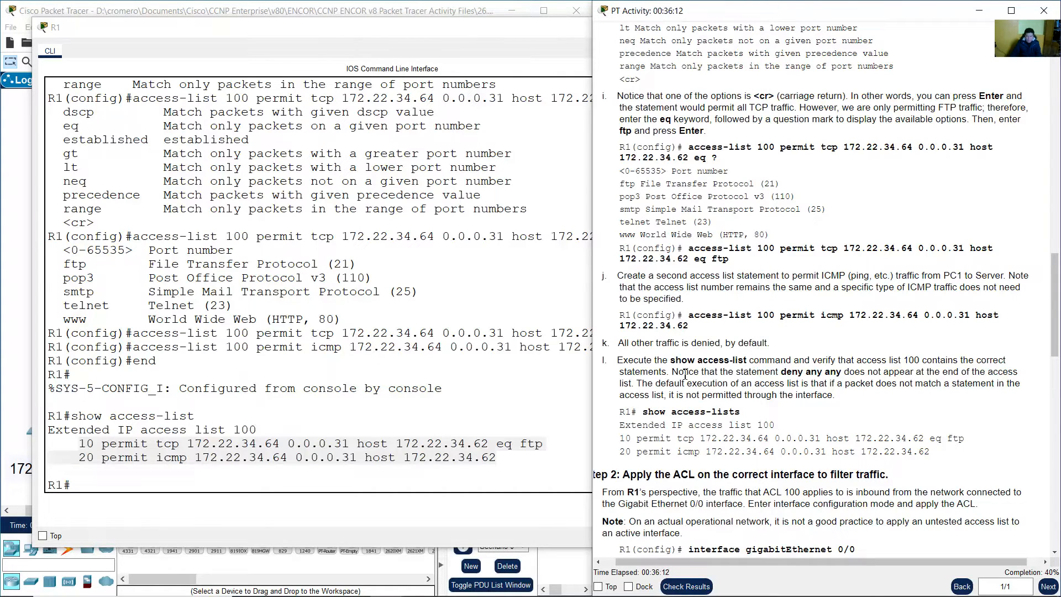
drag(679, 372, 838, 398)
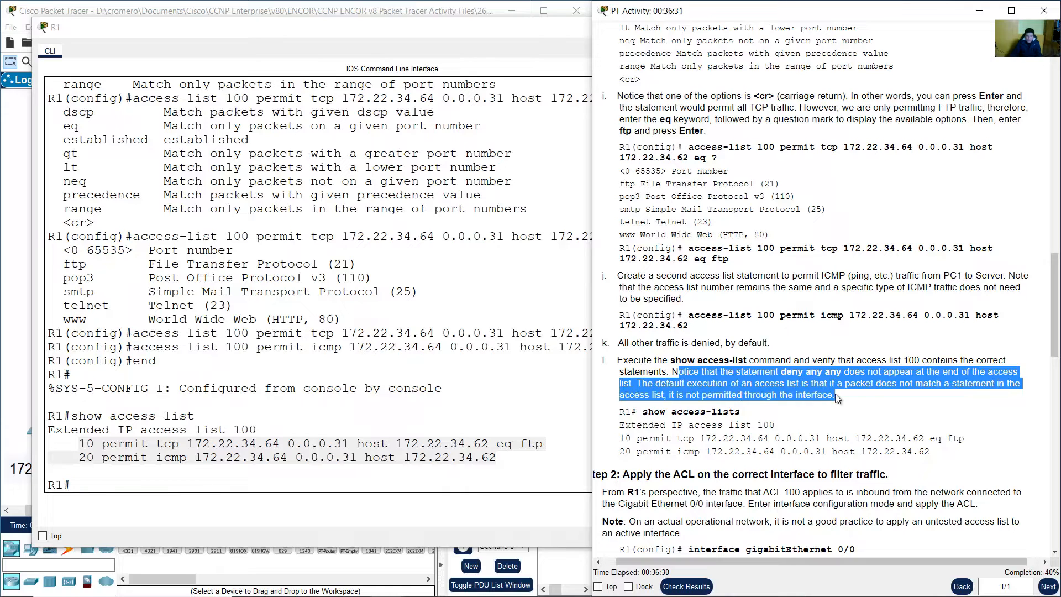
Scroll to Step 2 and highlight where ACL 100 must be applied
click(797, 391)
scroll(795, 391, down, 2)
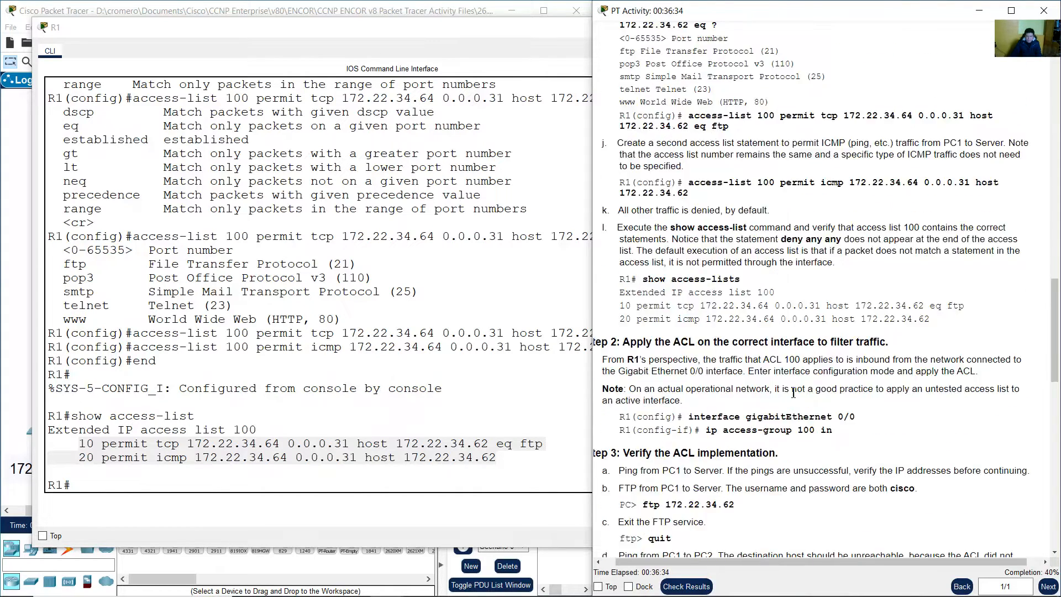
drag(672, 279, 822, 320)
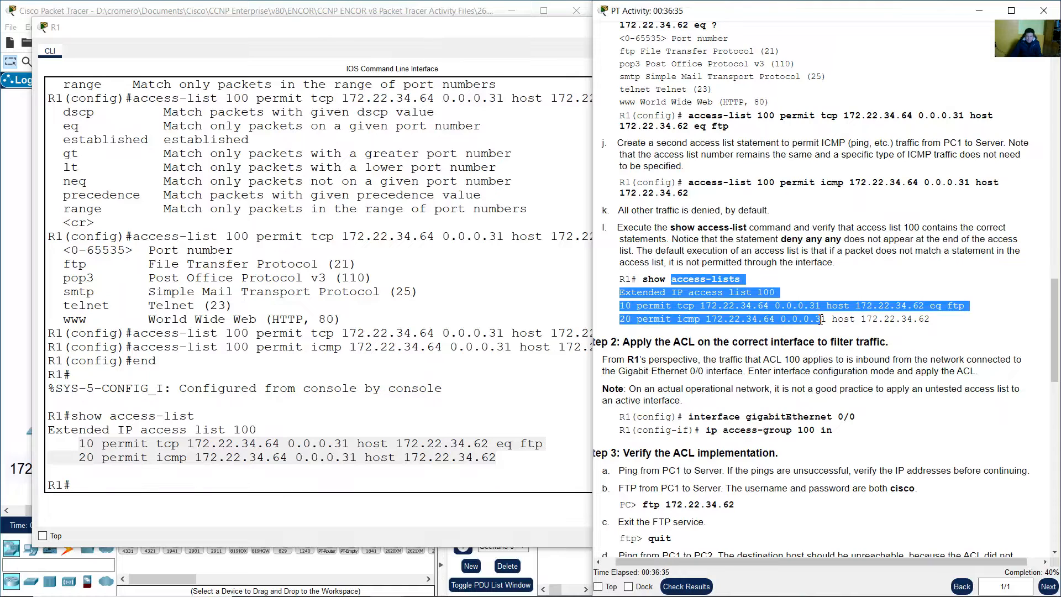
click(861, 370)
scroll(796, 343, down, 2)
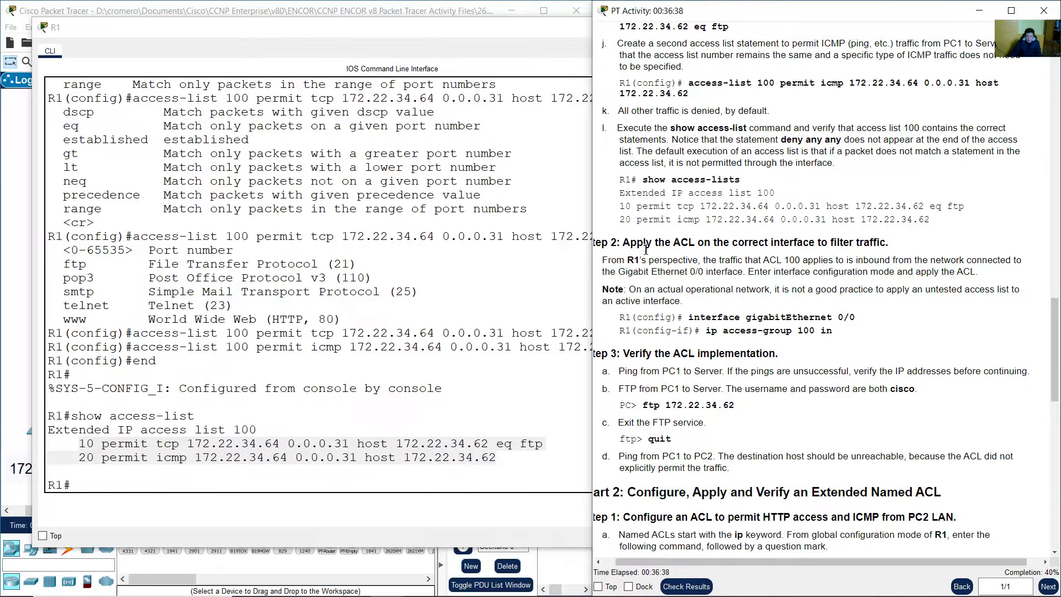
drag(623, 243, 877, 245)
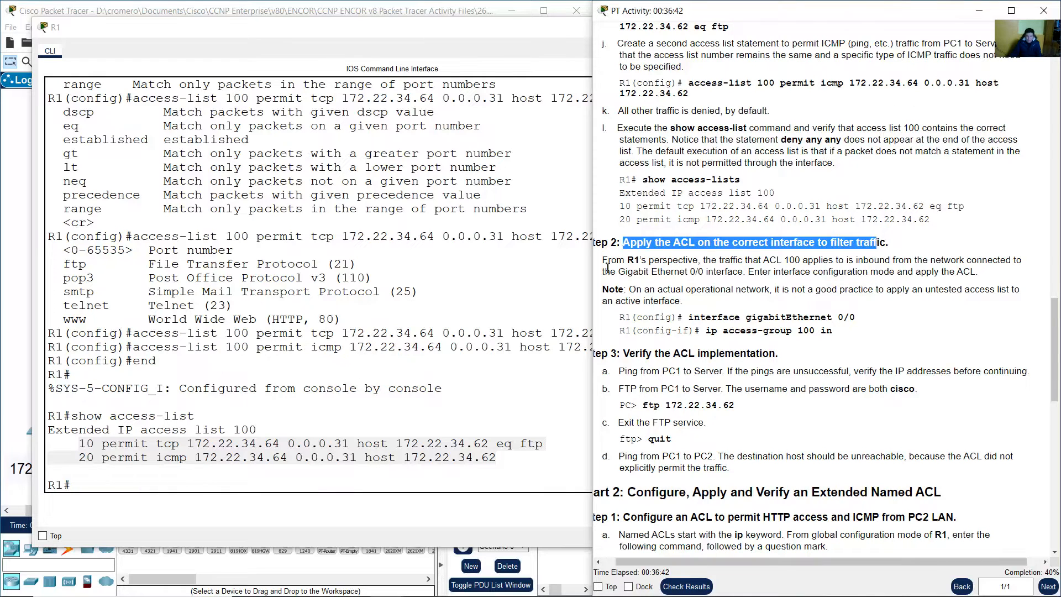
drag(603, 261, 744, 275)
Inspect the R1–S1 link and the interface configuration instruction, then return to Paint
click(376, 5)
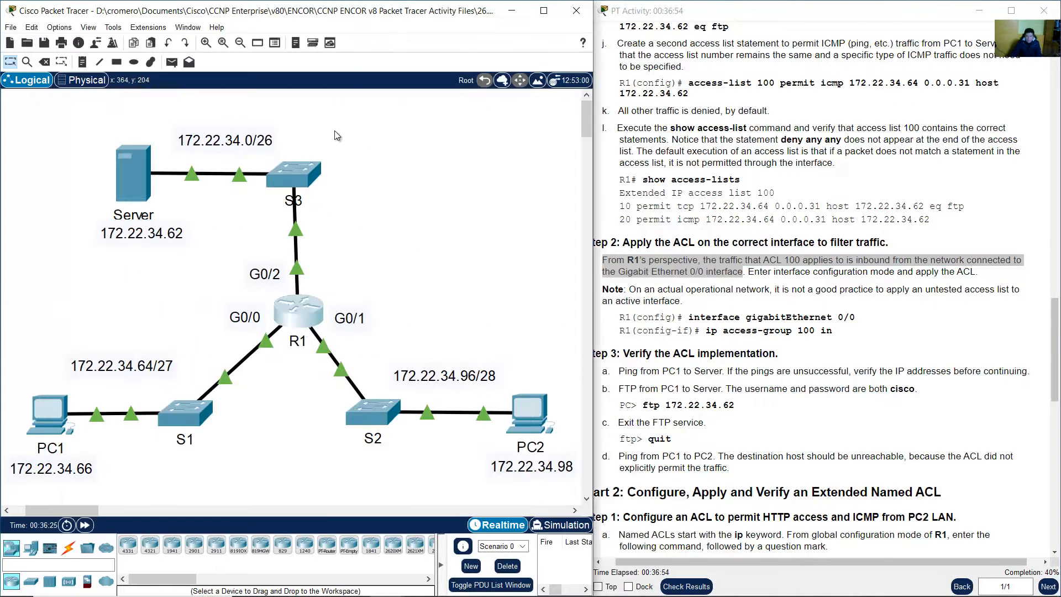
mouse_move(265, 346)
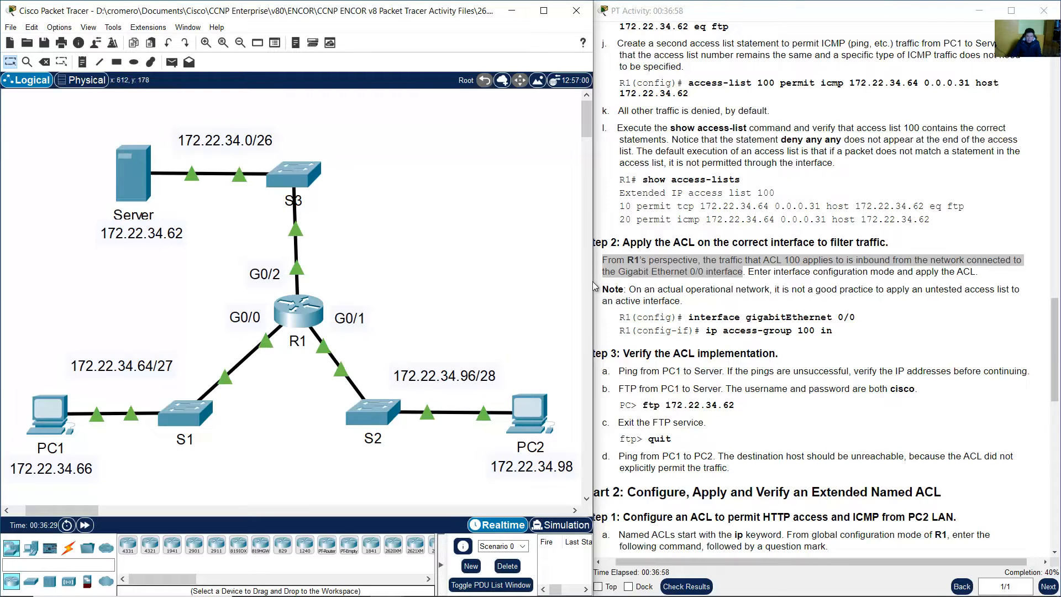
click(810, 283)
drag(750, 271, 980, 273)
click(967, 288)
mouse_move(600, 596)
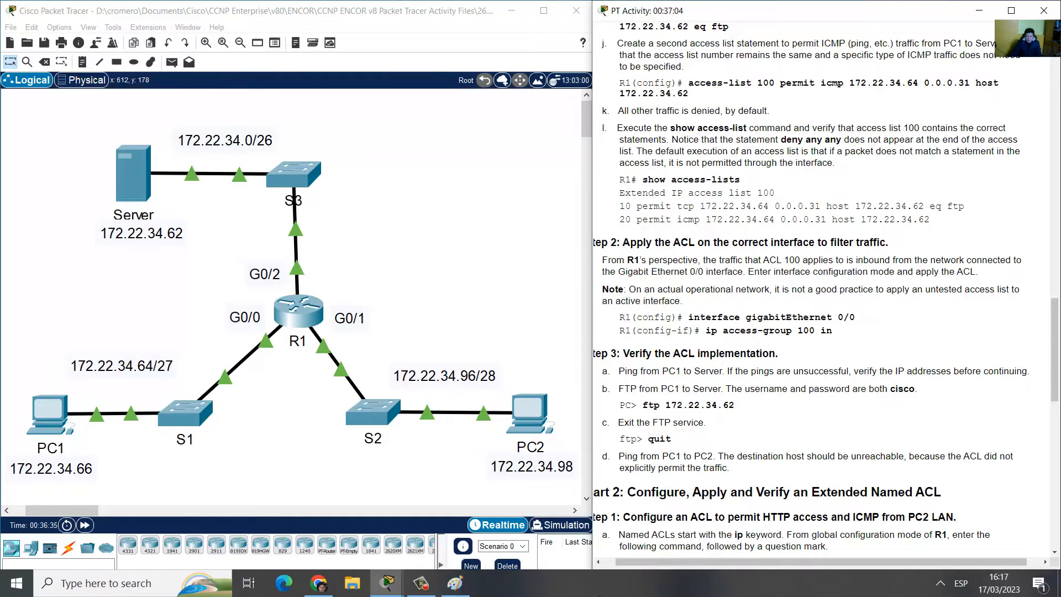
click(455, 583)
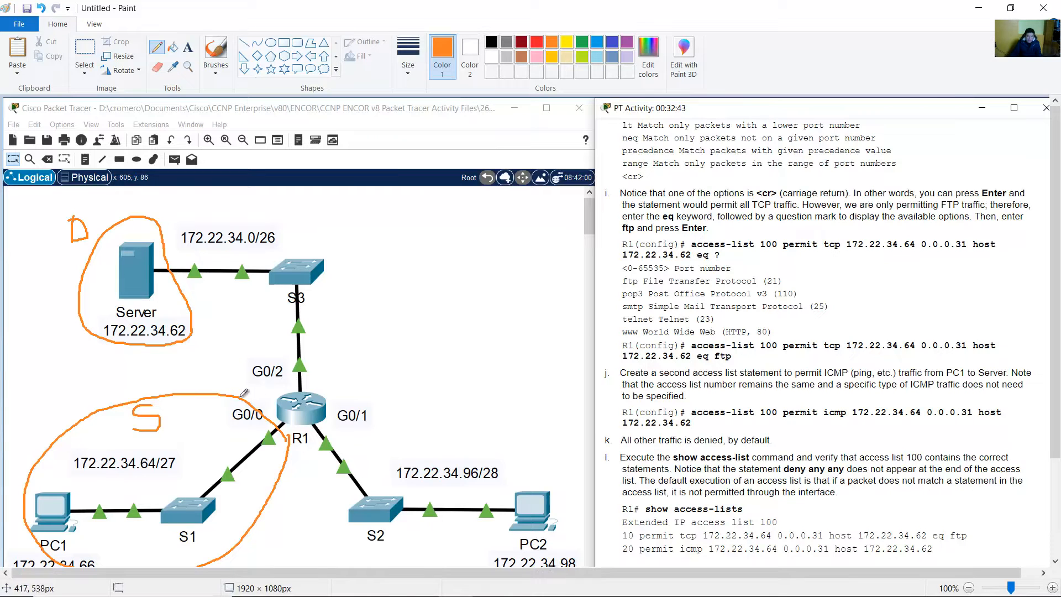
Draw a red line from G0/0 via R1 and S3 to the Server with solid arrowheads
click(537, 42)
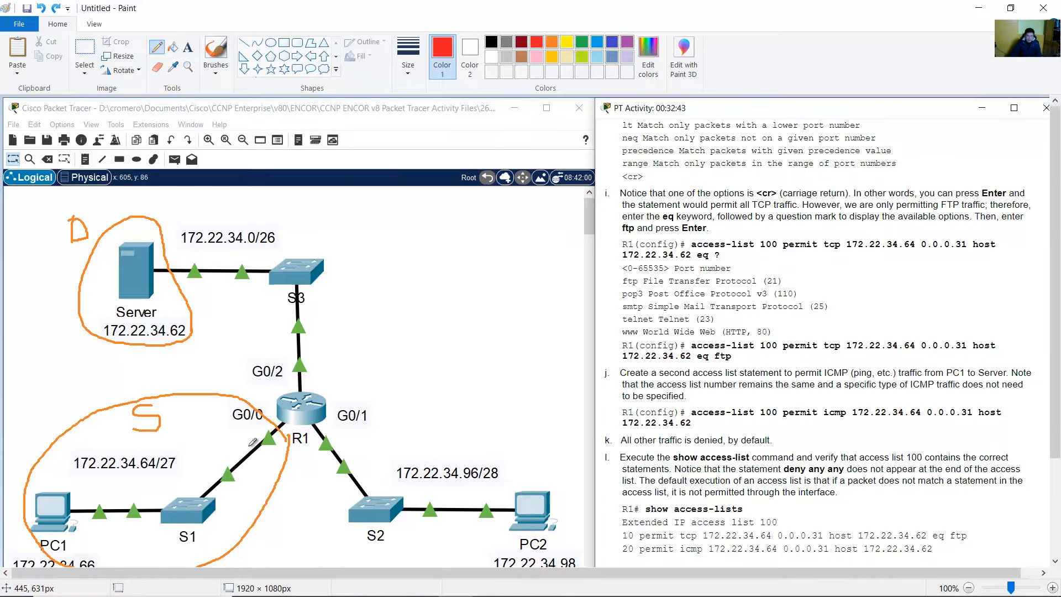
mouse_move(245, 446)
mouse_down()
mouse_move(280, 390)
mouse_move(291, 300)
mouse_move(194, 291)
mouse_move(202, 301)
mouse_up()
mouse_move(279, 322)
mouse_down()
mouse_move(286, 311)
mouse_move(293, 317)
mouse_up()
mouse_move(277, 387)
mouse_down()
mouse_move(284, 376)
mouse_move(293, 387)
mouse_up()
mouse_move(267, 426)
mouse_down()
mouse_move(246, 437)
mouse_move(257, 438)
mouse_up()
drag(276, 388, 285, 390)
drag(283, 320, 292, 315)
drag(204, 296, 202, 293)
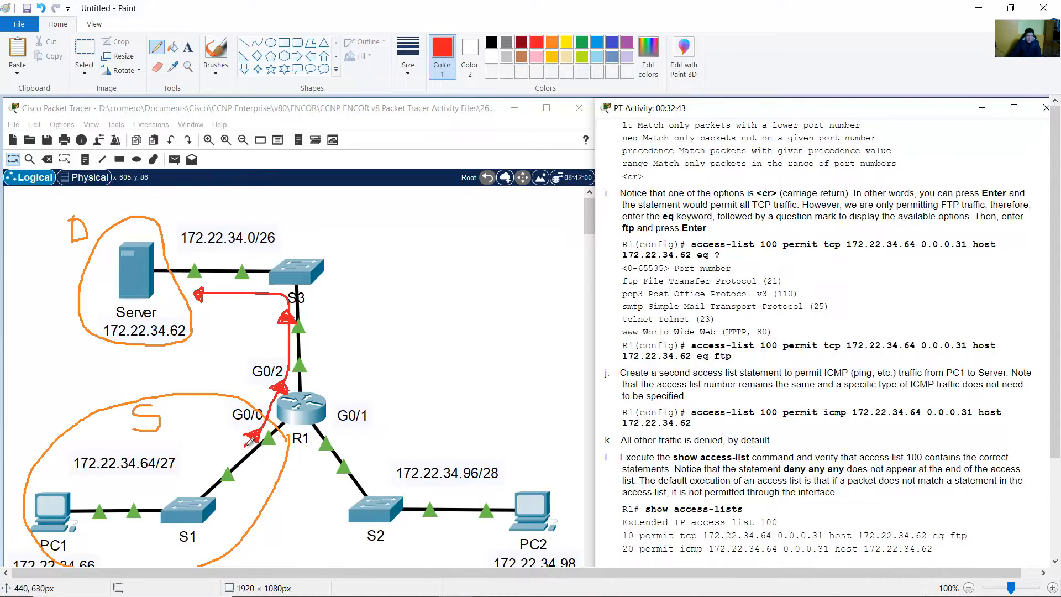
drag(250, 438, 233, 452)
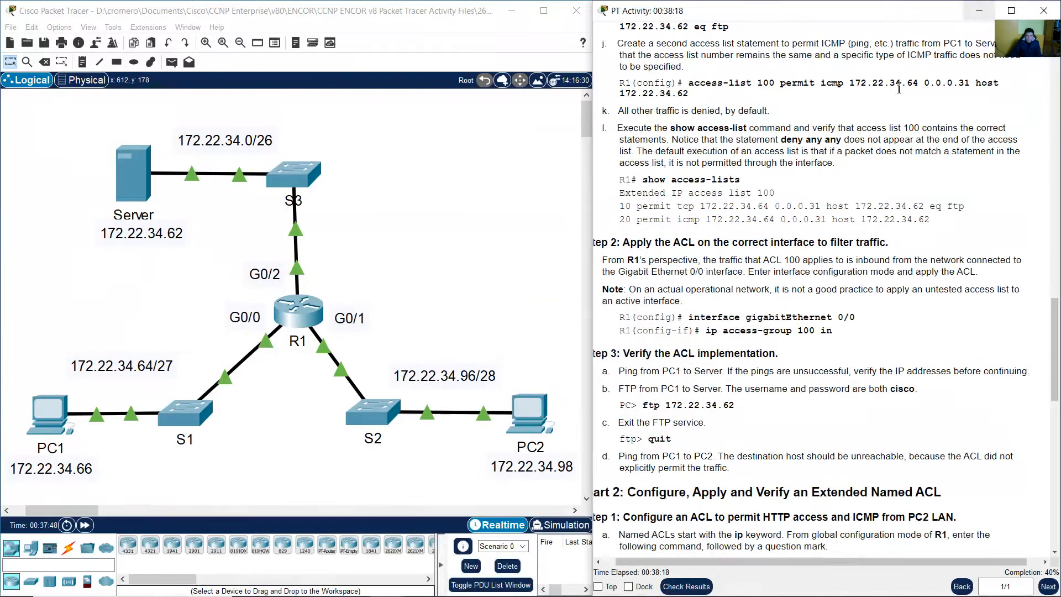
Highlight the interface and 'ip access-group 100 in' commands in the instructions
drag(657, 322, 843, 338)
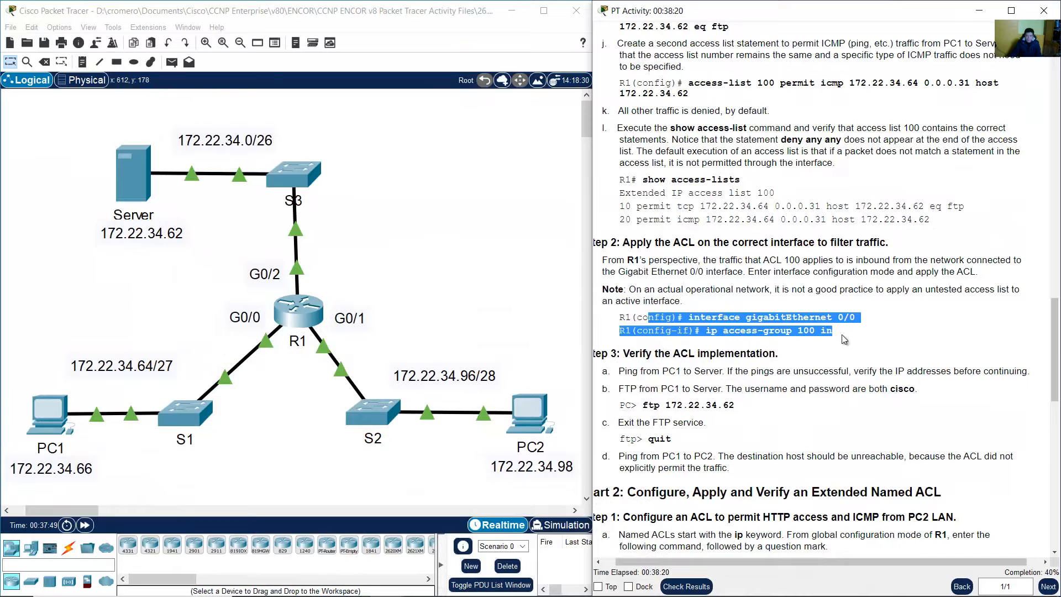
drag(706, 331, 784, 337)
click(838, 337)
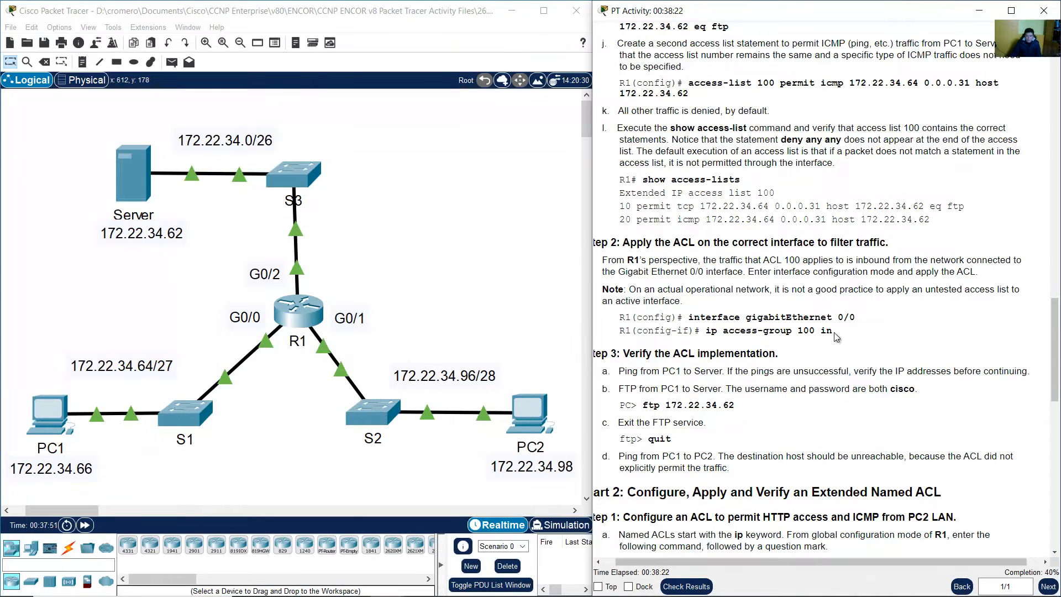
double_click(828, 332)
click(376, 264)
click(311, 316)
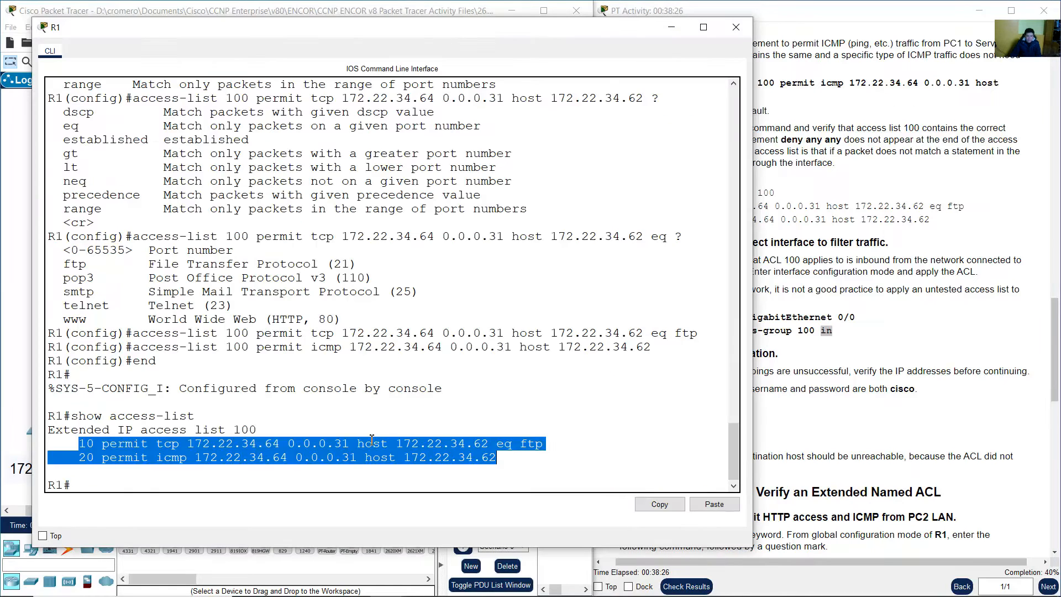
click(355, 473)
Apply 'ip access-group 100 in' on R1's G0/0 via conf term, then exit the interface
text(conf ter)
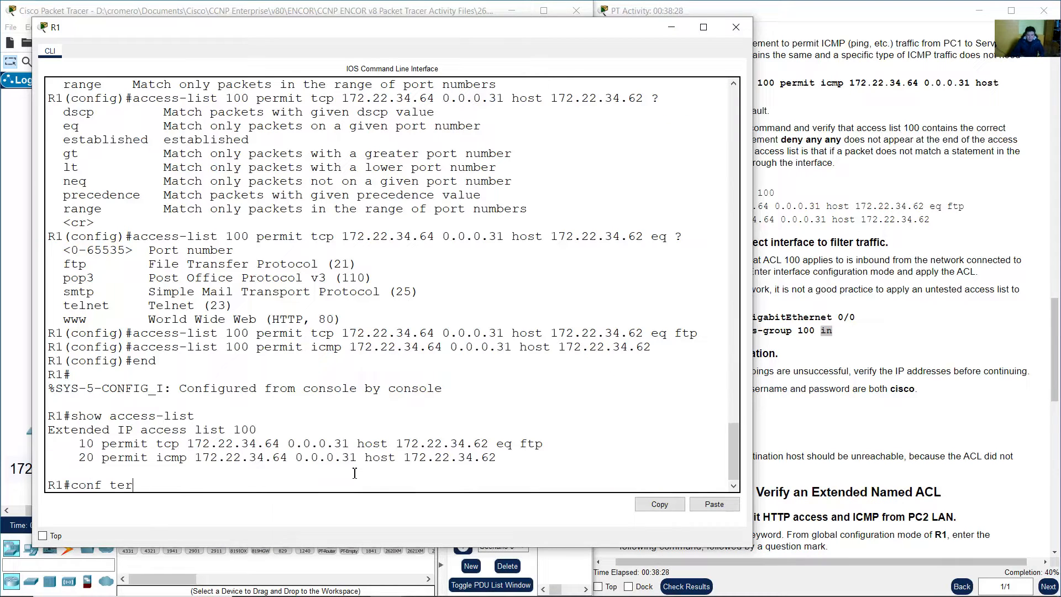
text(m)
key(Return)
text(int g)
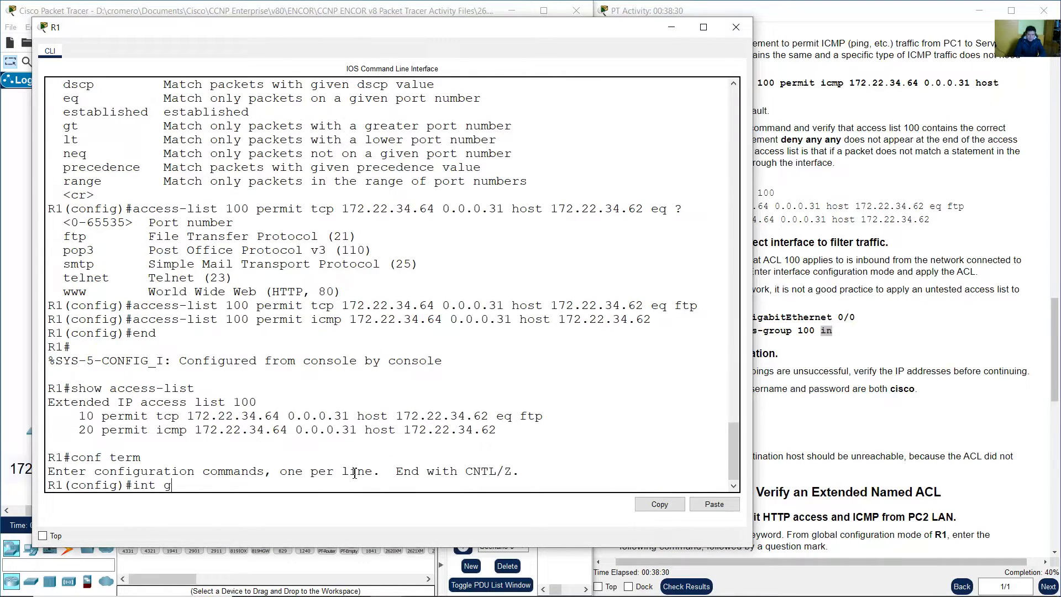
text(0/0)
key(Return)
text(ig-if)#i)
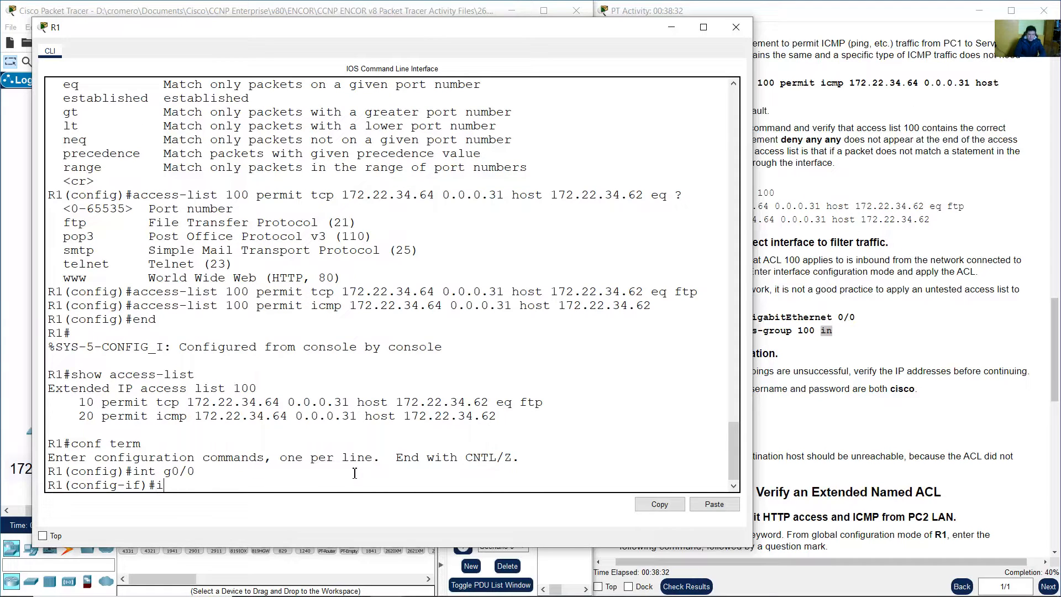
text(p access-group 100)
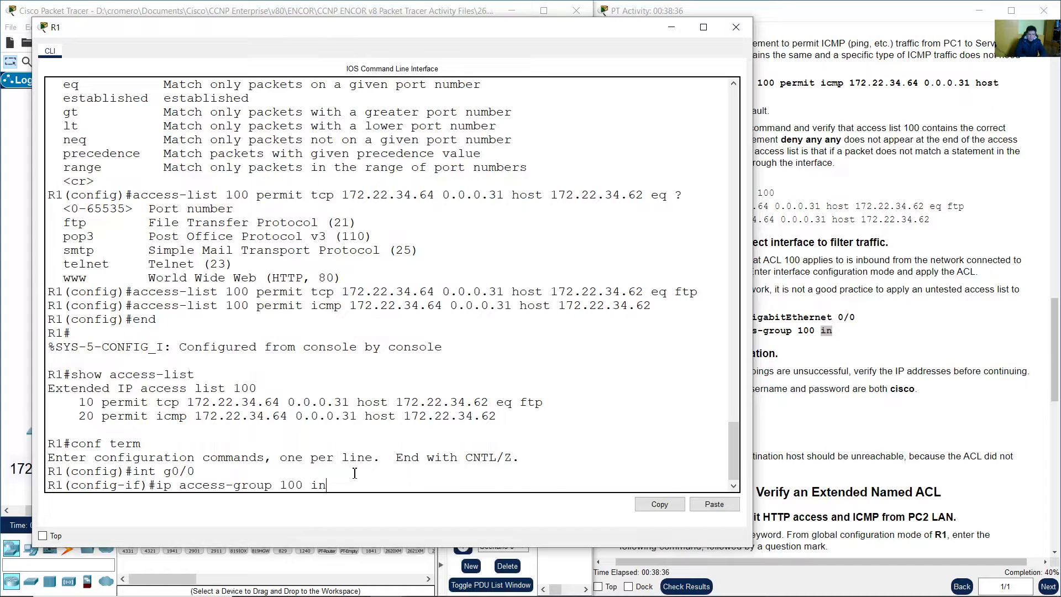
text( in)
key(Return)
text(exit)
key(Return)
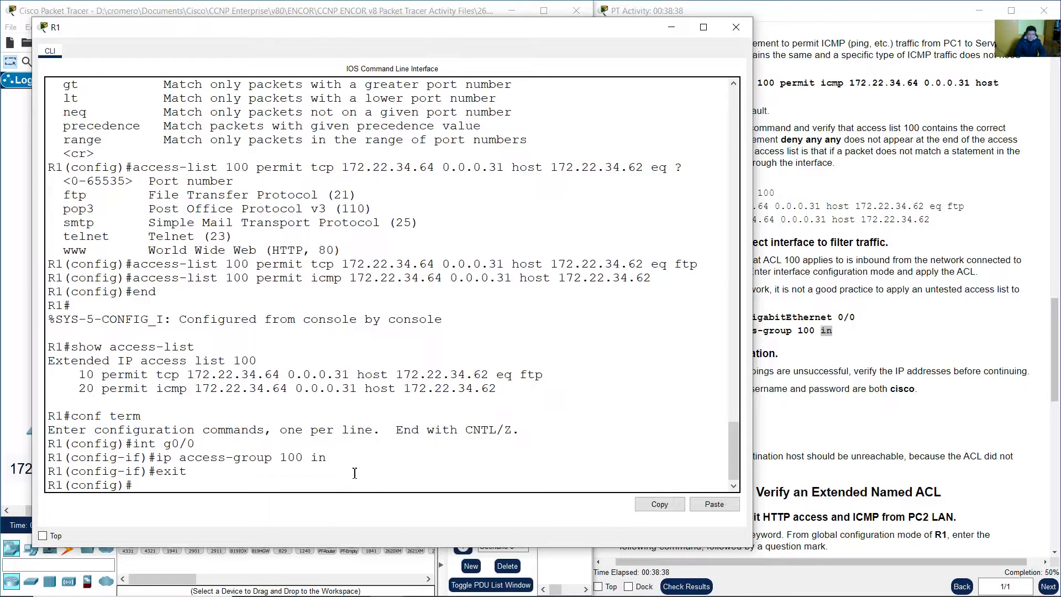
click(941, 358)
click(347, 4)
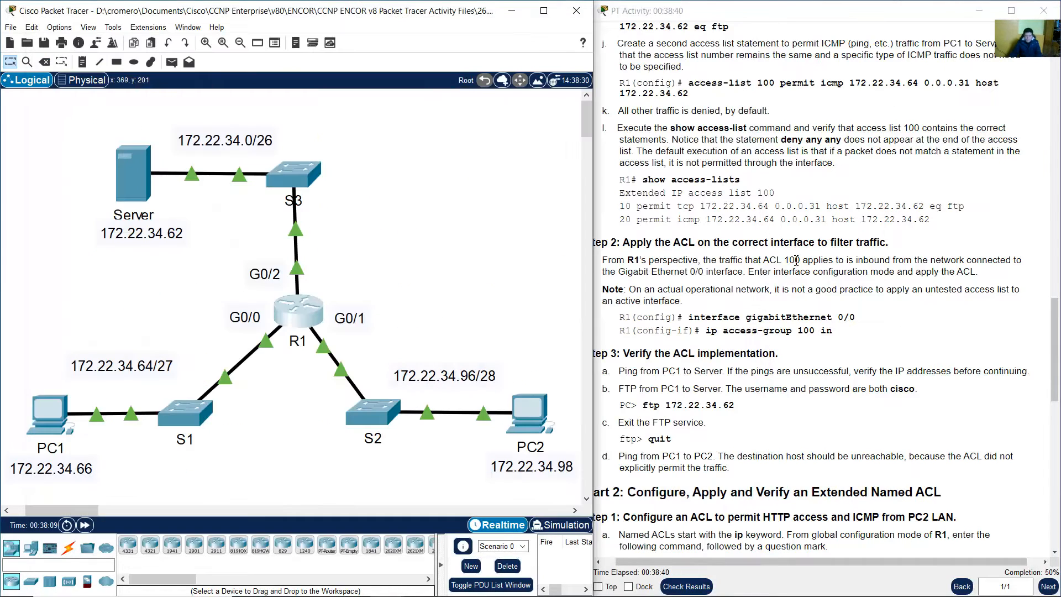
Ping 172.22.34.62 from PC1's command prompt and check the reply statistics
click(795, 258)
drag(635, 356, 779, 360)
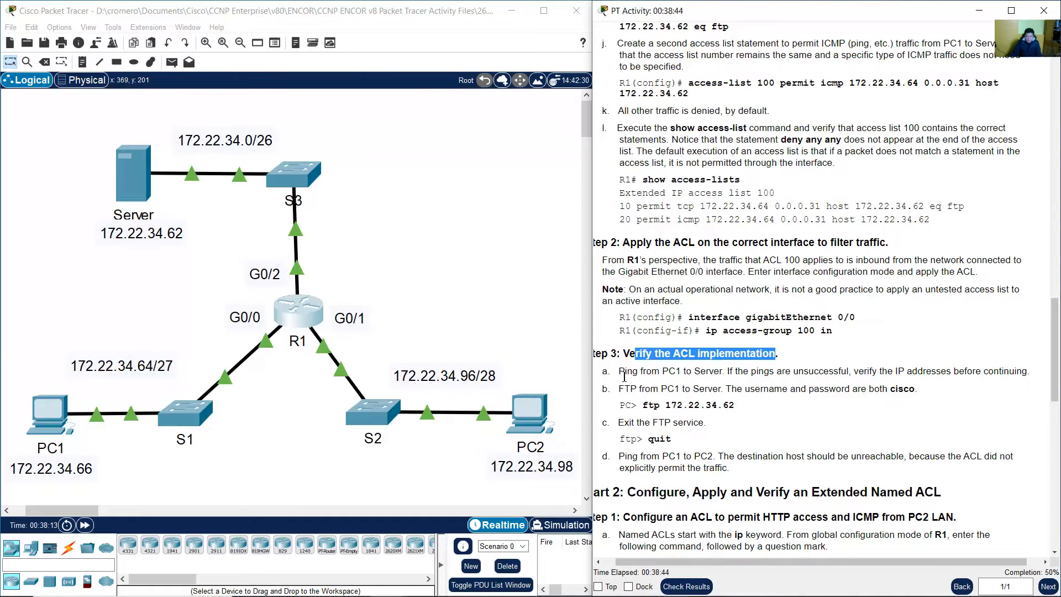
drag(620, 372, 728, 369)
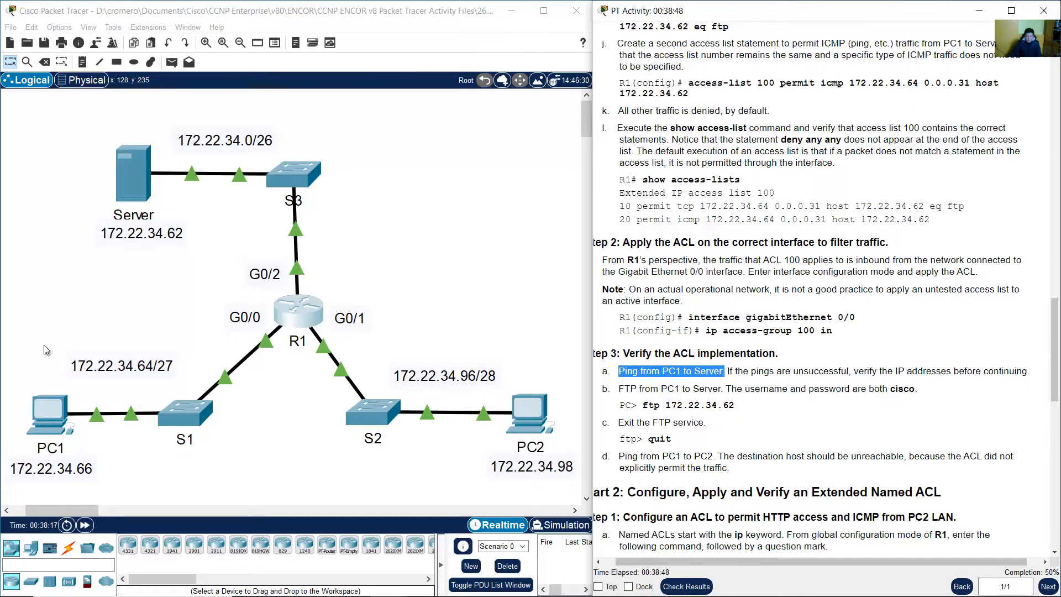
click(63, 421)
click(64, 422)
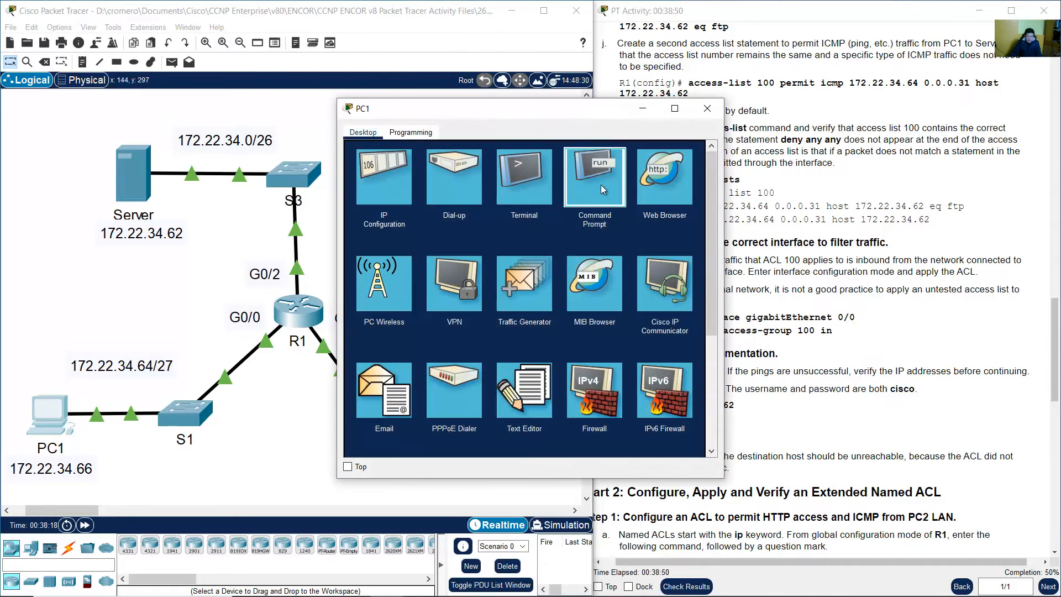
click(597, 176)
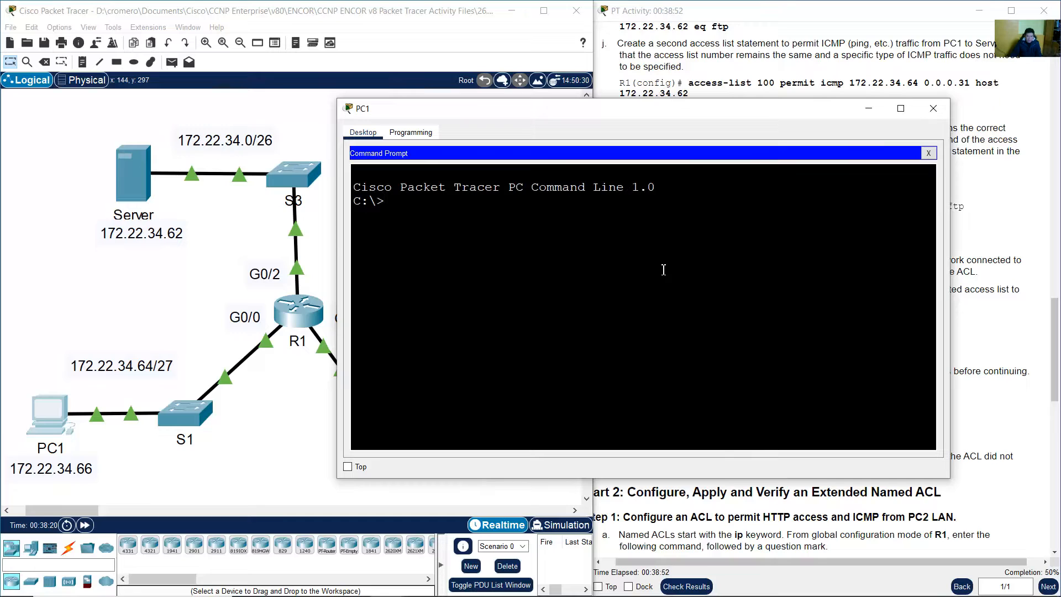
text(ping 172.22.34.)
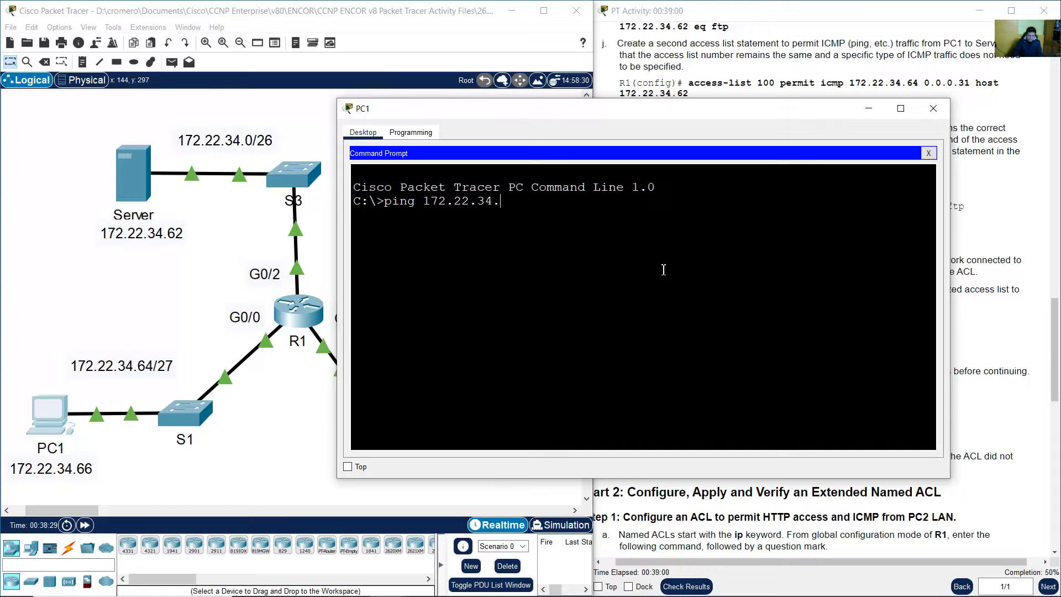
text(62)
key(Return)
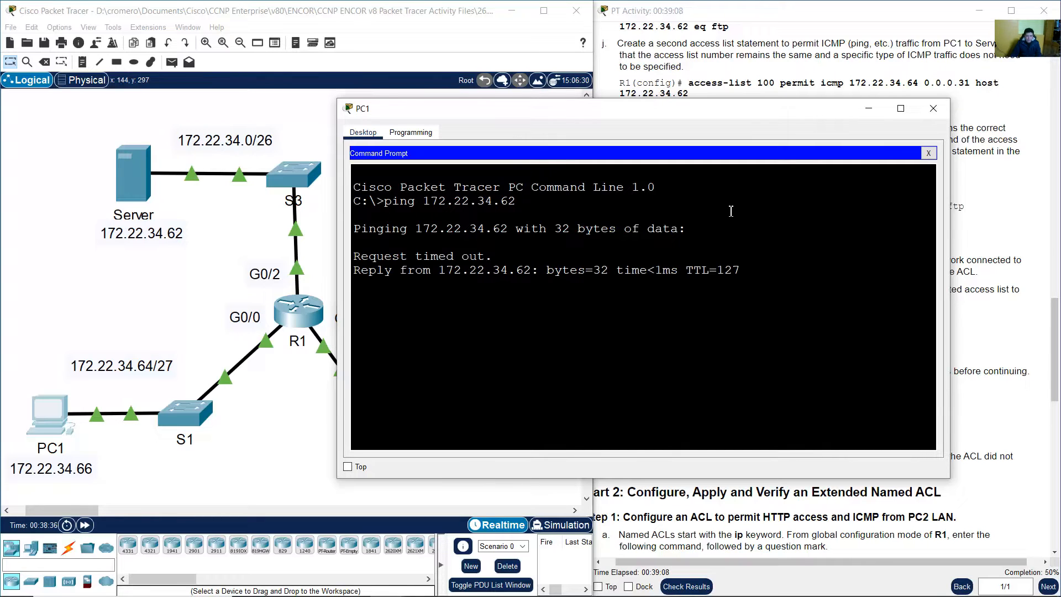
drag(392, 256, 630, 324)
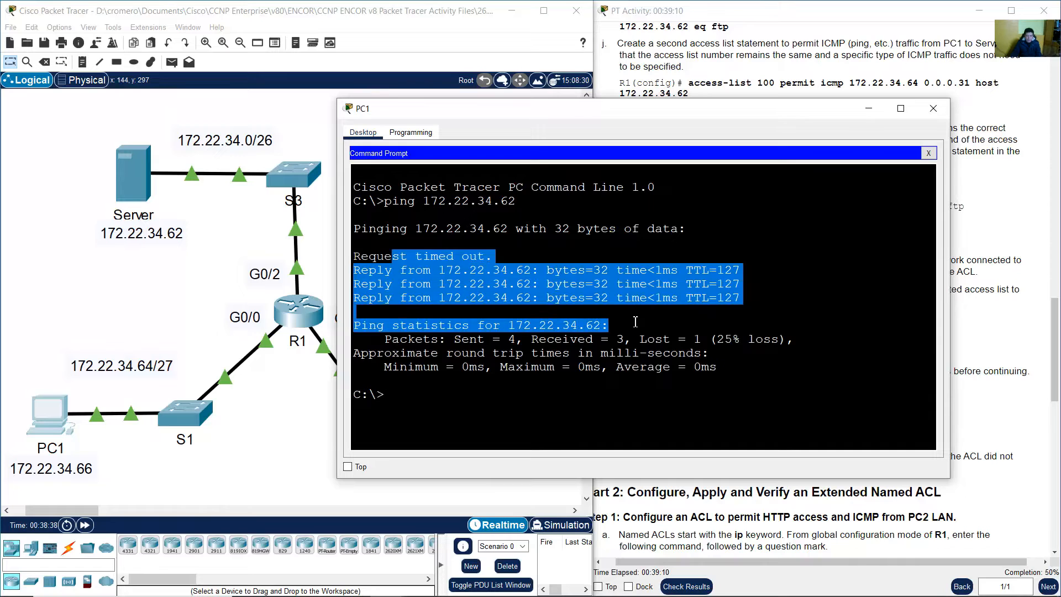
Review the permit icmp rule and the FTP task, then recall the previous ping
click(989, 240)
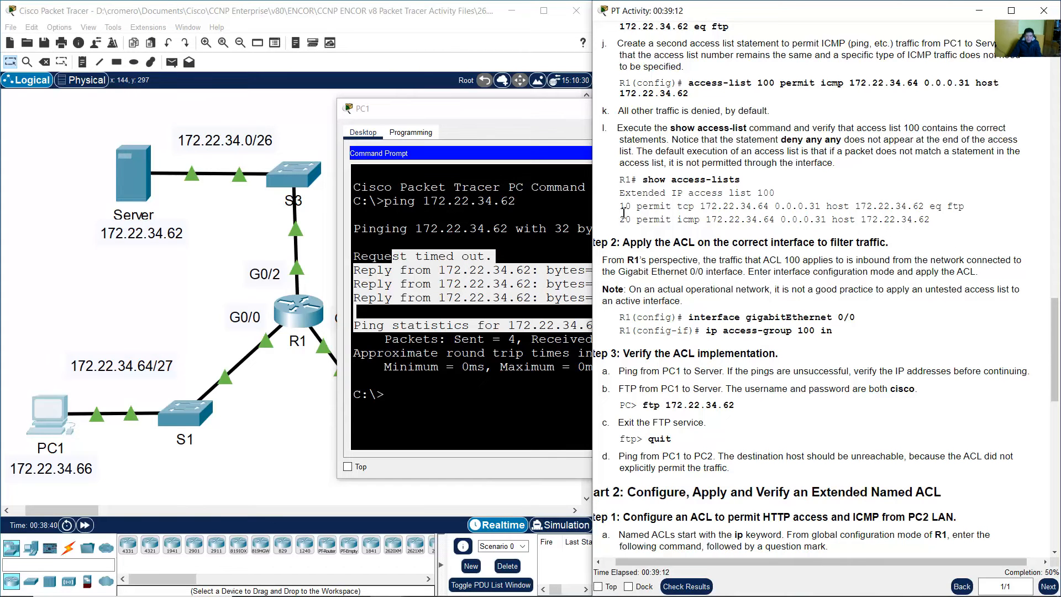
drag(649, 220, 717, 219)
click(776, 349)
drag(744, 372, 1027, 372)
click(777, 388)
drag(620, 389, 915, 390)
click(787, 417)
click(553, 396)
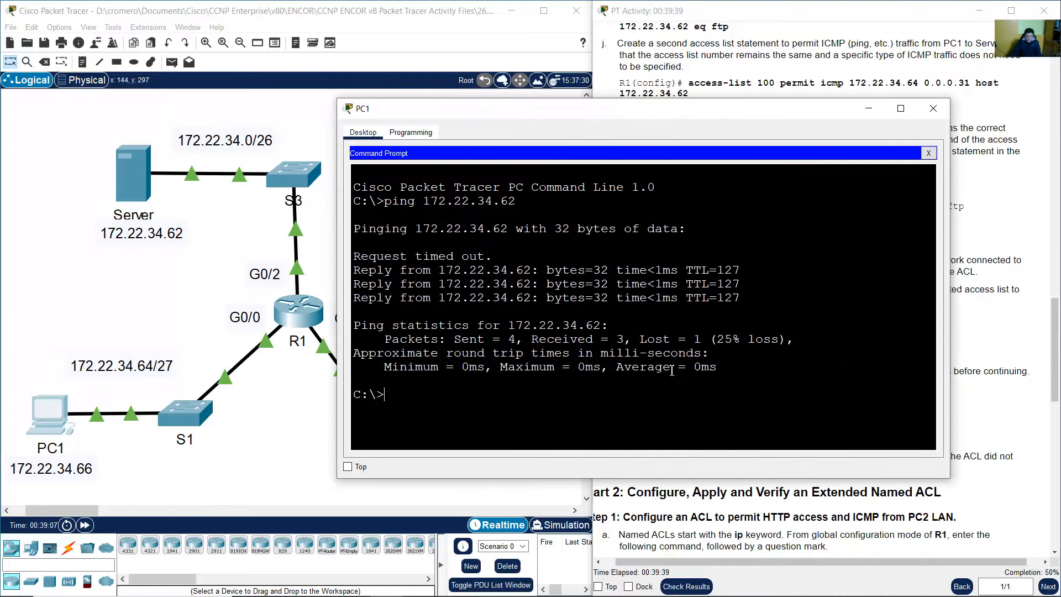
key(Up)
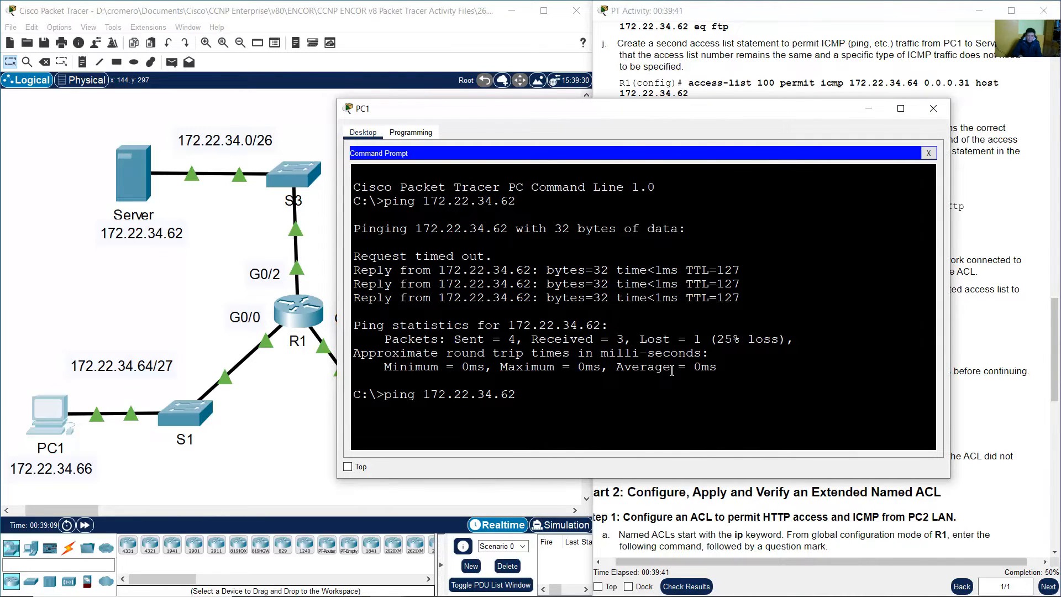
Edit the recalled command into ftp 172.22.34.62 and log in with the FTP credentials
key(Left)
key(Left)
key(Left)
key(Left)
key(Left)
key(Left)
key(Left)
key(Left)
key(Left)
key(Left)
key(Left)
key(Left)
key(Left)
key(BackSpace)
key(BackSpace)
key(BackSpace)
key(Left)
text(ft)
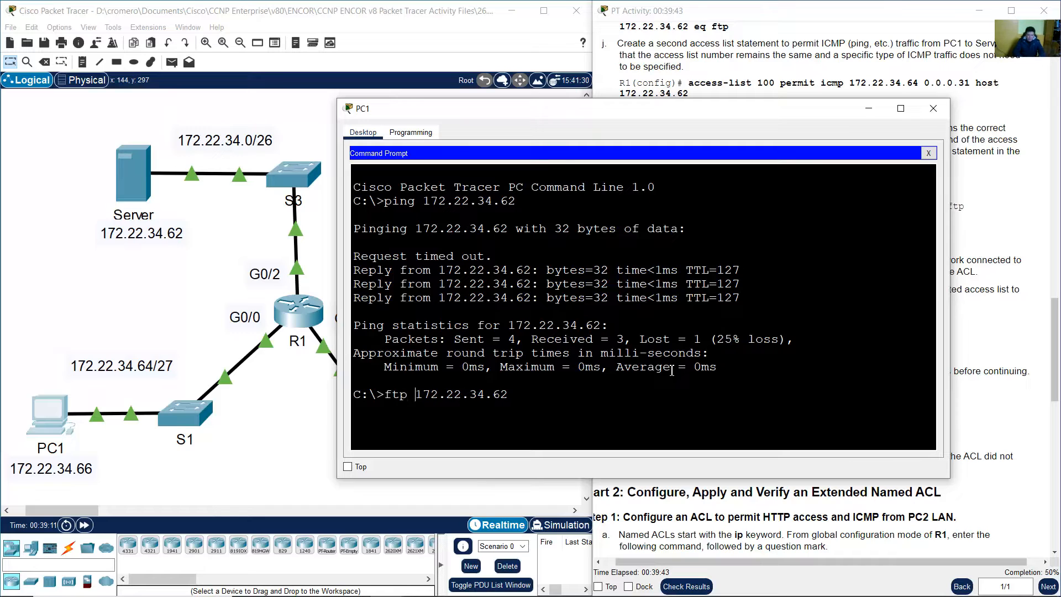
key(End)
key(Return)
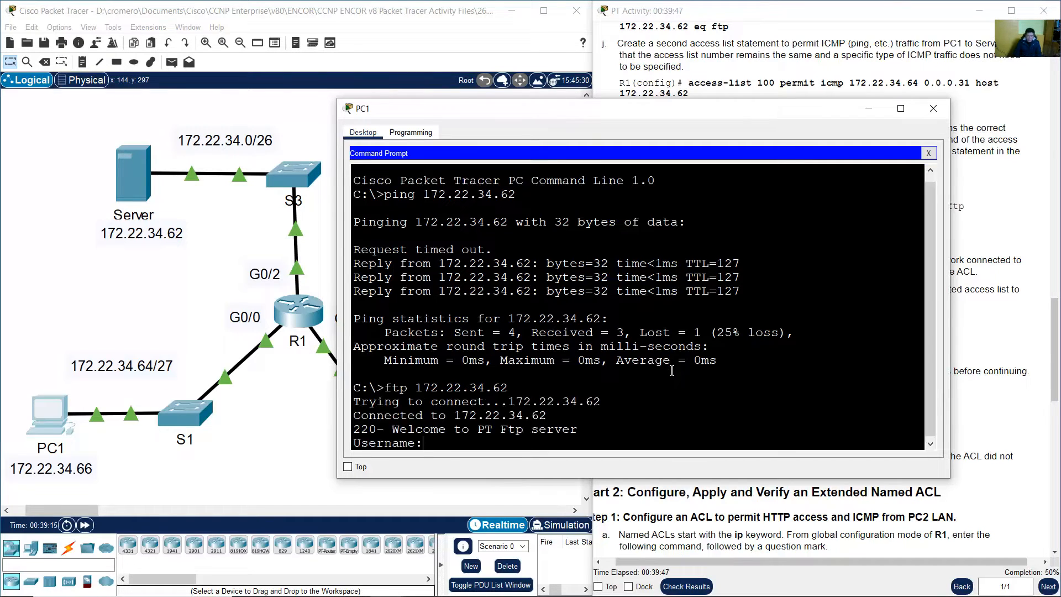
text(cisco)
key(Return)
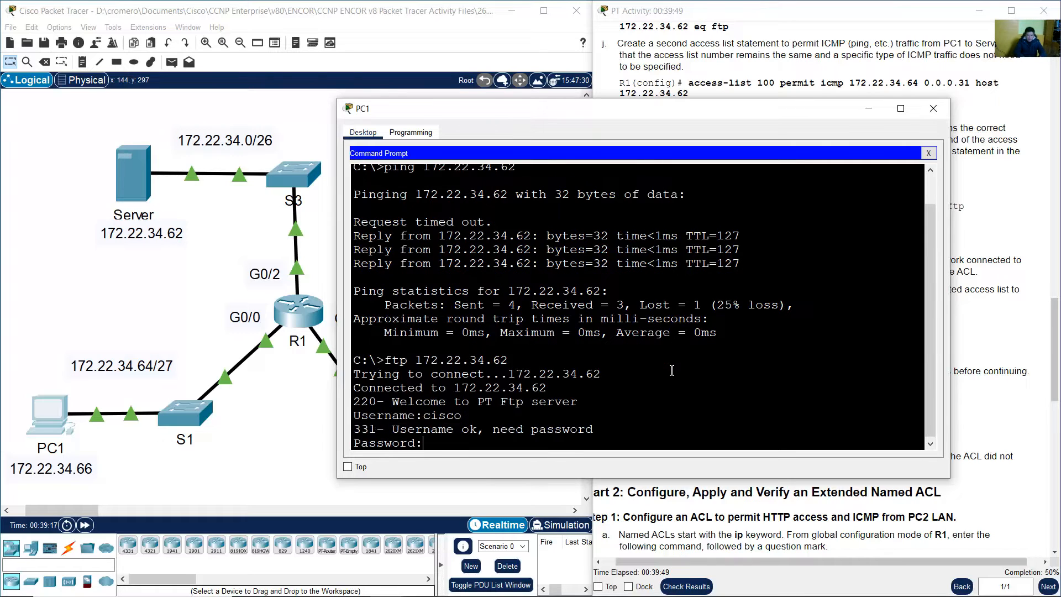
key(Return)
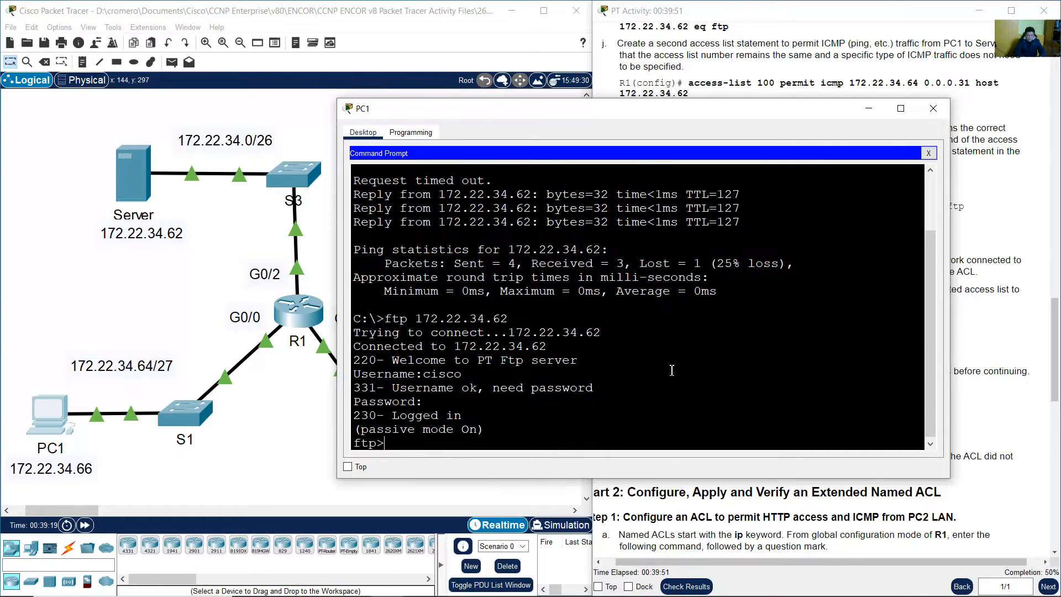
Highlight the logged-in confirmation, passive mode message and ftp> prompt in the output
drag(377, 416, 458, 418)
drag(393, 430, 486, 430)
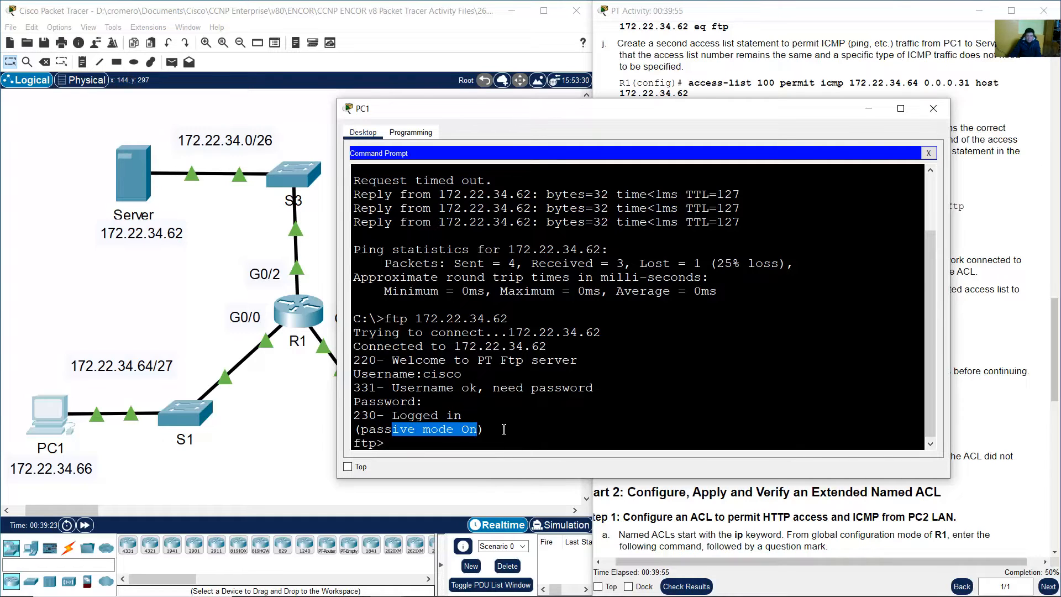
drag(385, 446, 353, 444)
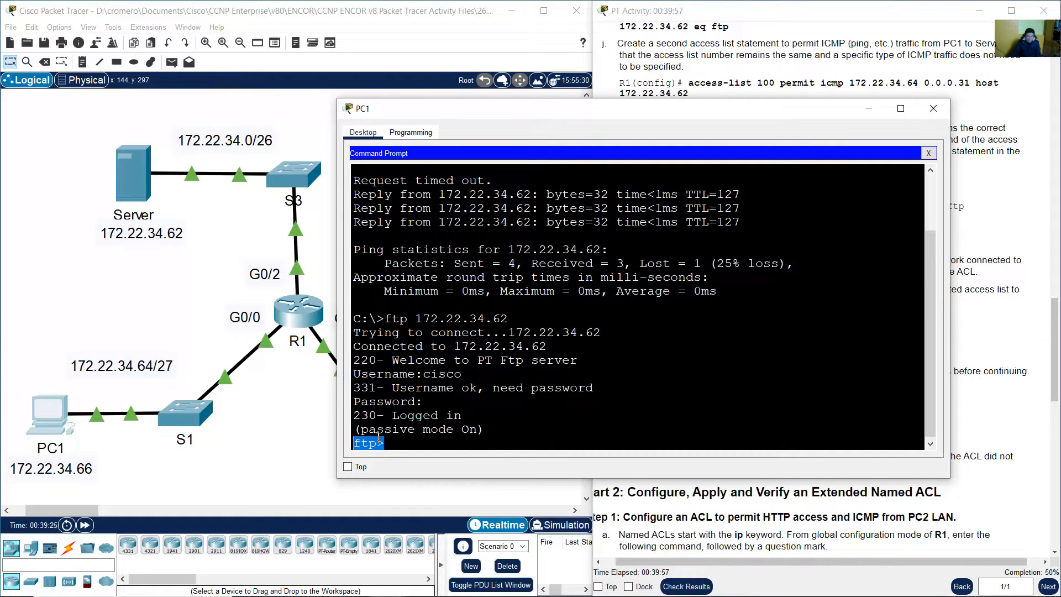
click(456, 440)
Check the lab's exit instruction and end the FTP session with quit
click(995, 356)
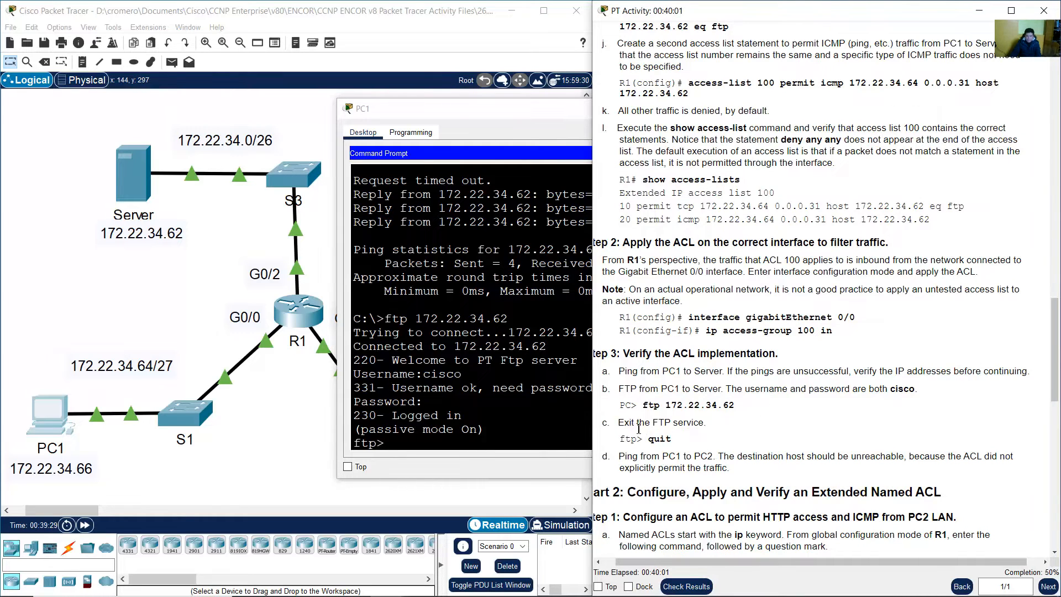
drag(629, 430, 686, 444)
click(497, 442)
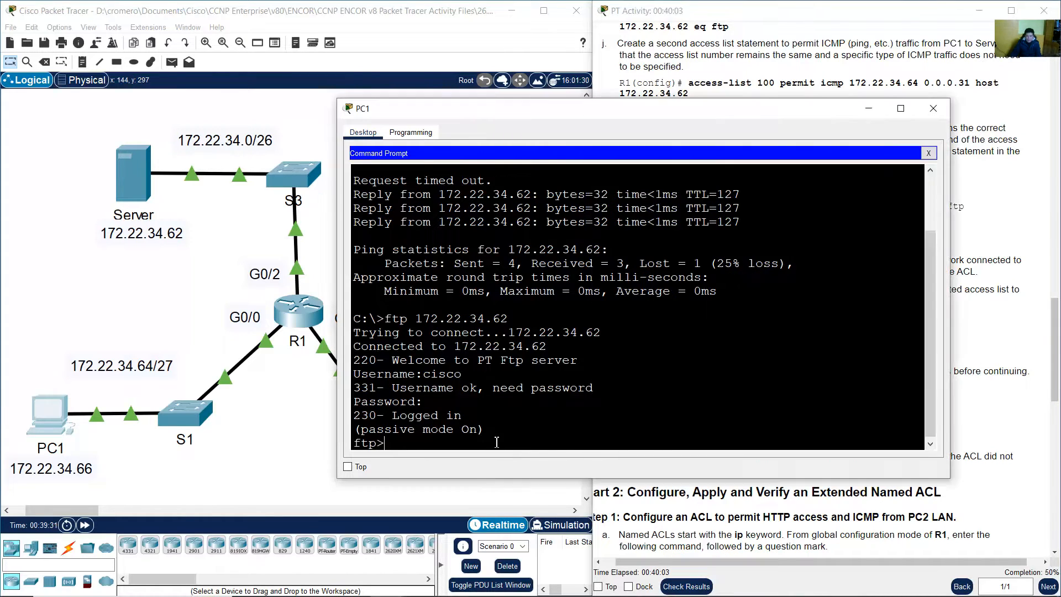
text(quit)
key(Return)
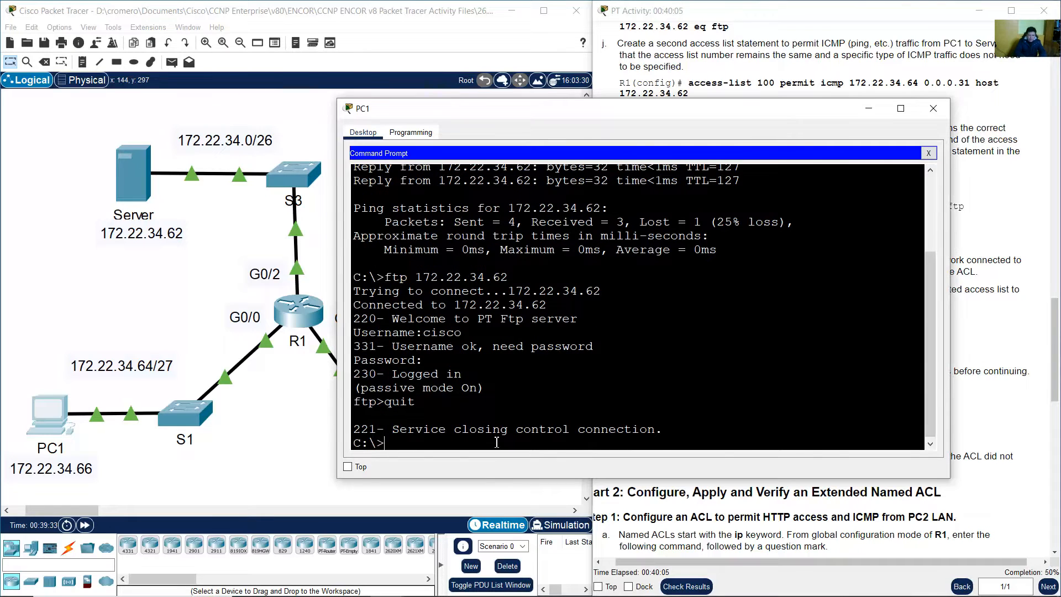
Review lab step d about pinging PC2, then bring the topology back to the front
click(766, 447)
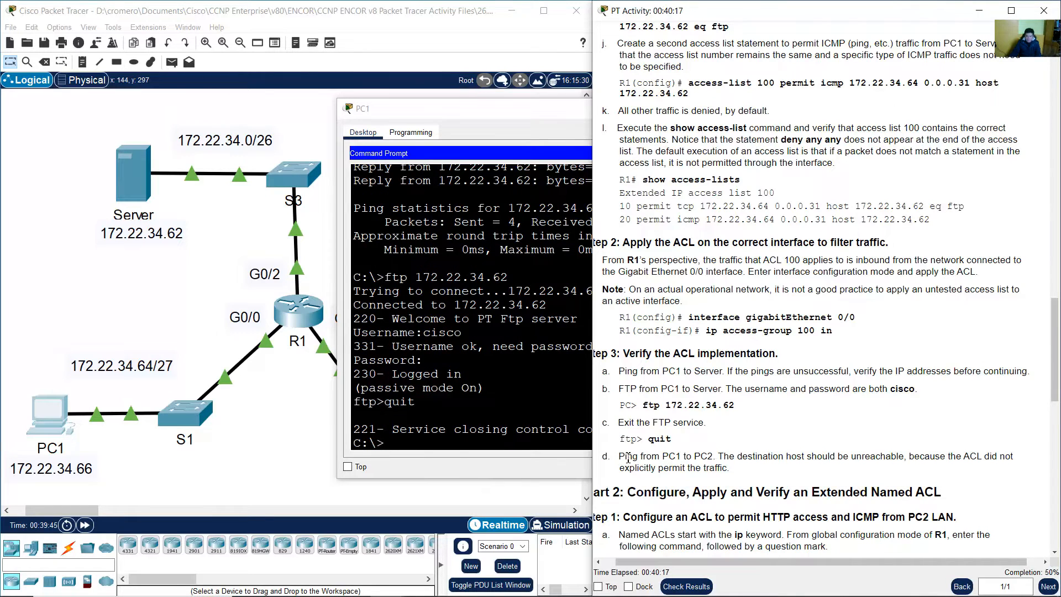
drag(626, 458, 758, 472)
click(730, 458)
click(299, 452)
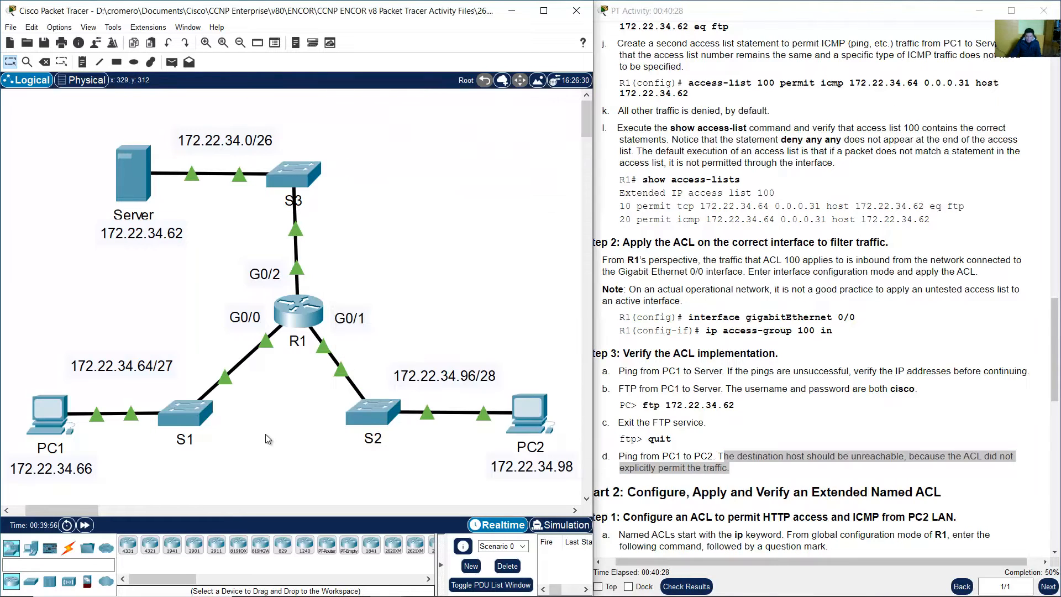
Ping PC2 at 172.22.34.98 from PC1 and confirm the Destination host unreachable replies
click(48, 410)
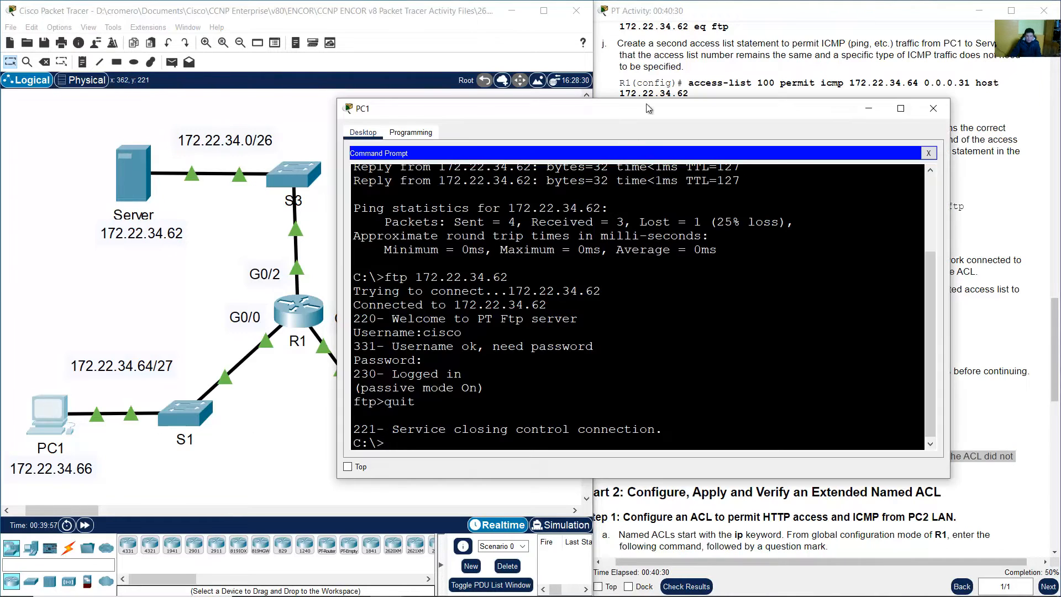
drag(694, 105, 775, 19)
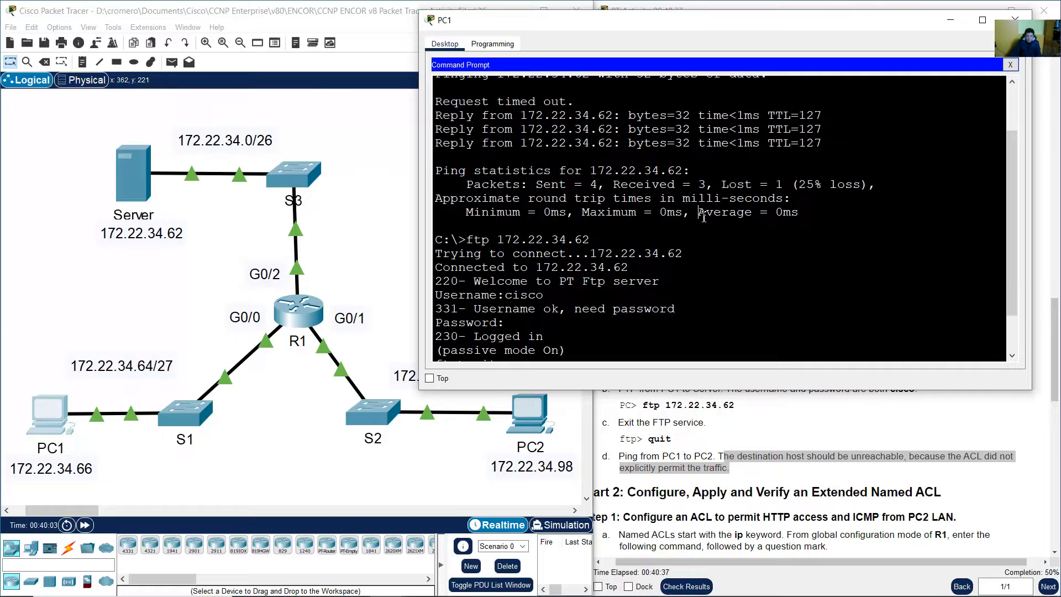
key(Return)
text(ping)
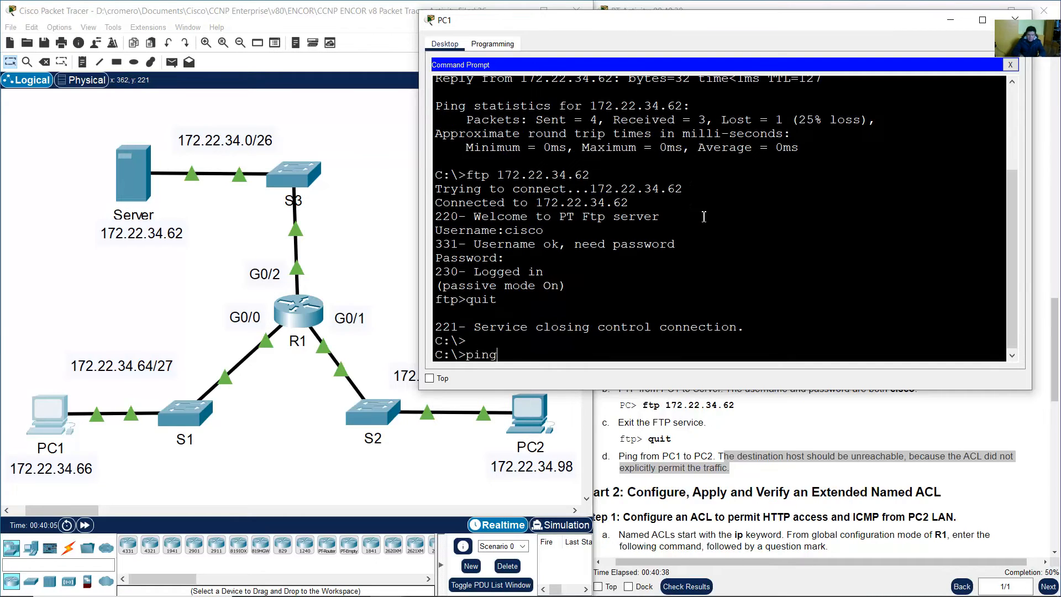
click(453, 454)
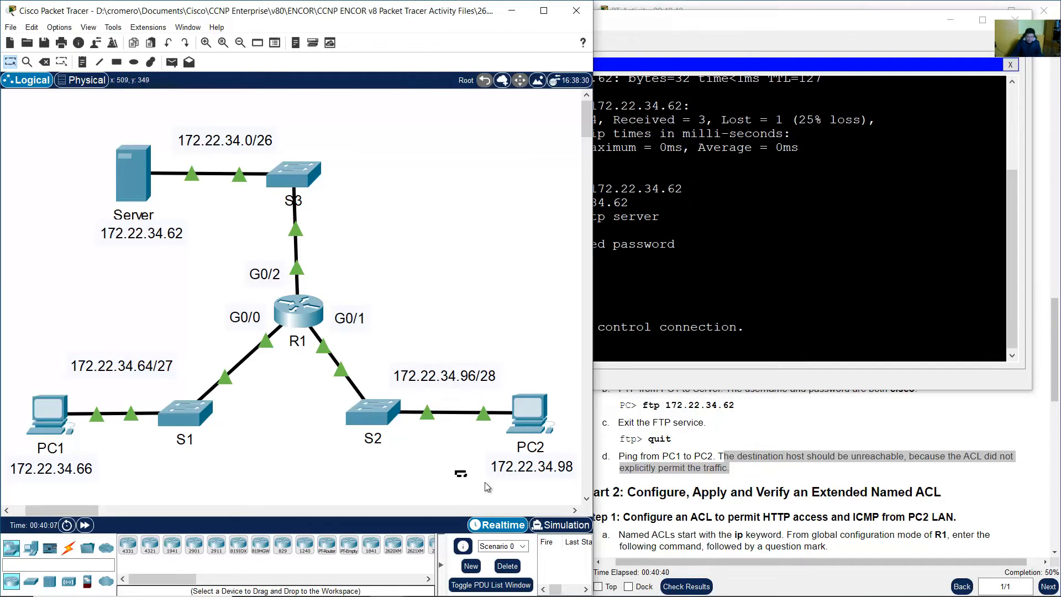
click(532, 467)
click(810, 327)
text(172)
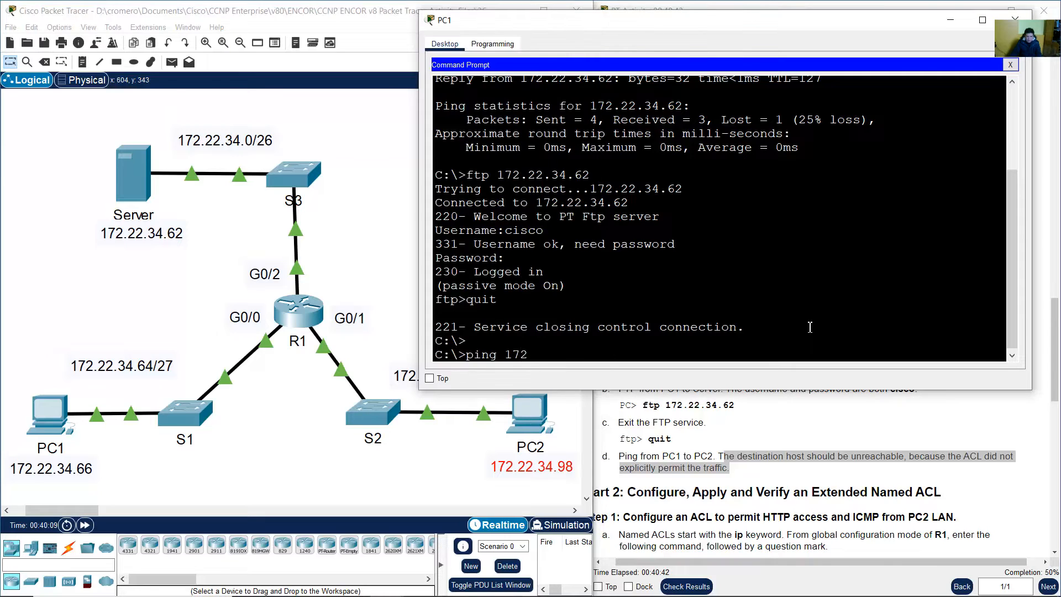
text(.22.34.)
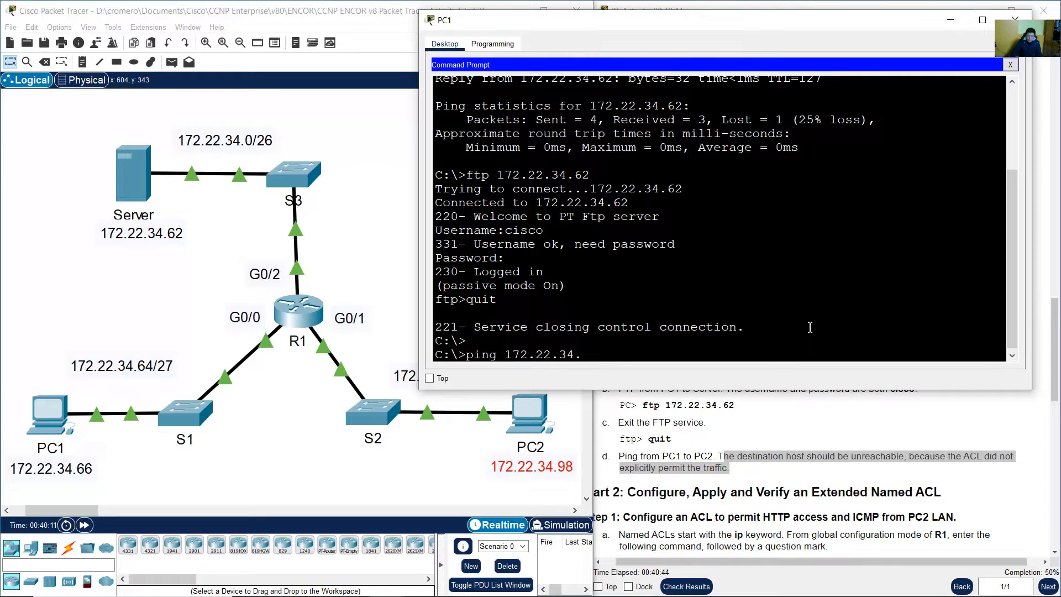
text(98)
key(Return)
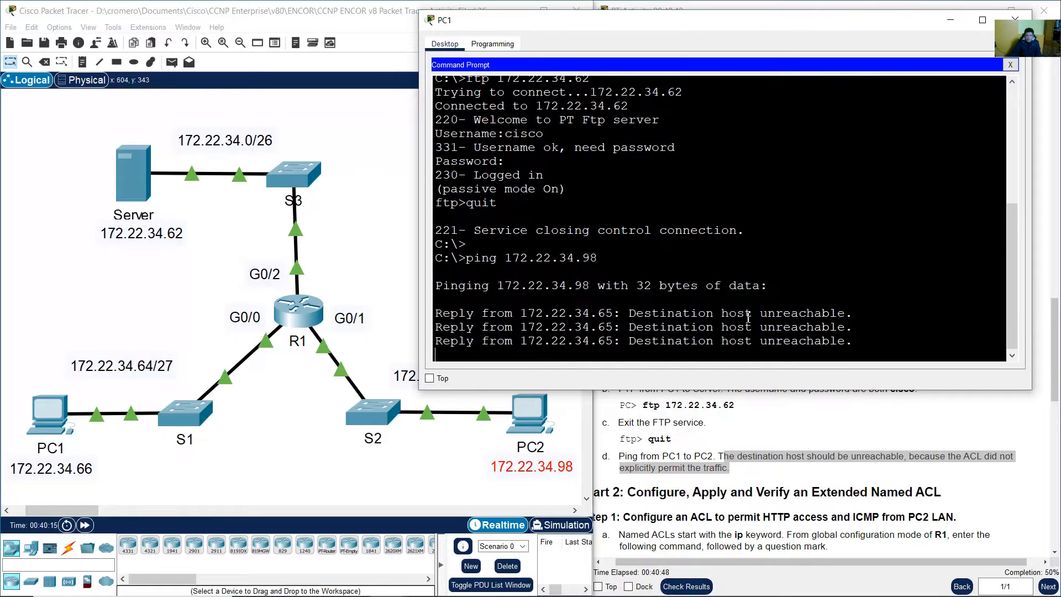
drag(768, 307, 856, 244)
click(842, 507)
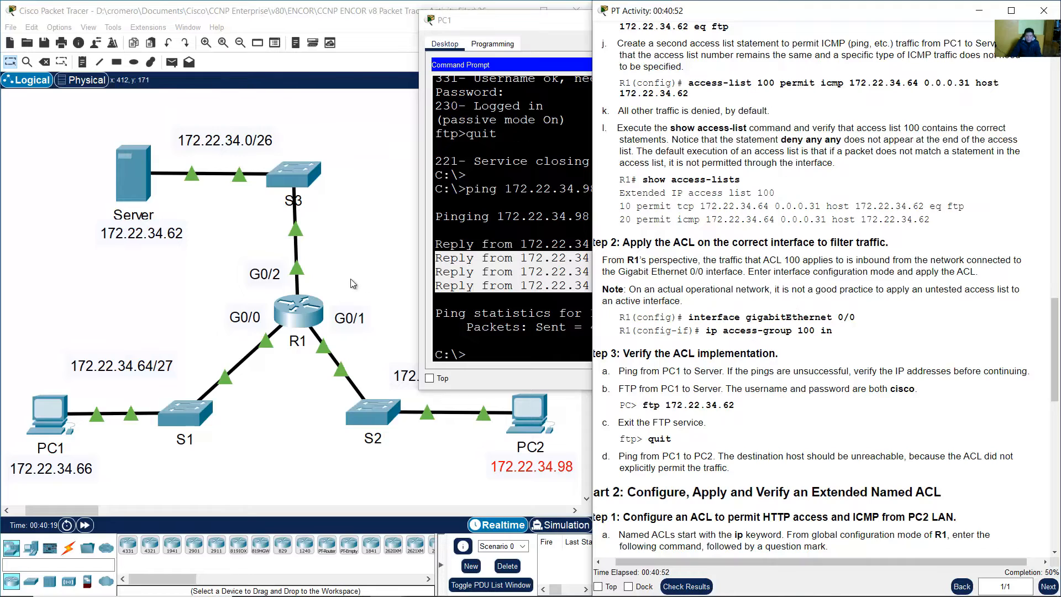
click(299, 313)
drag(102, 376, 527, 389)
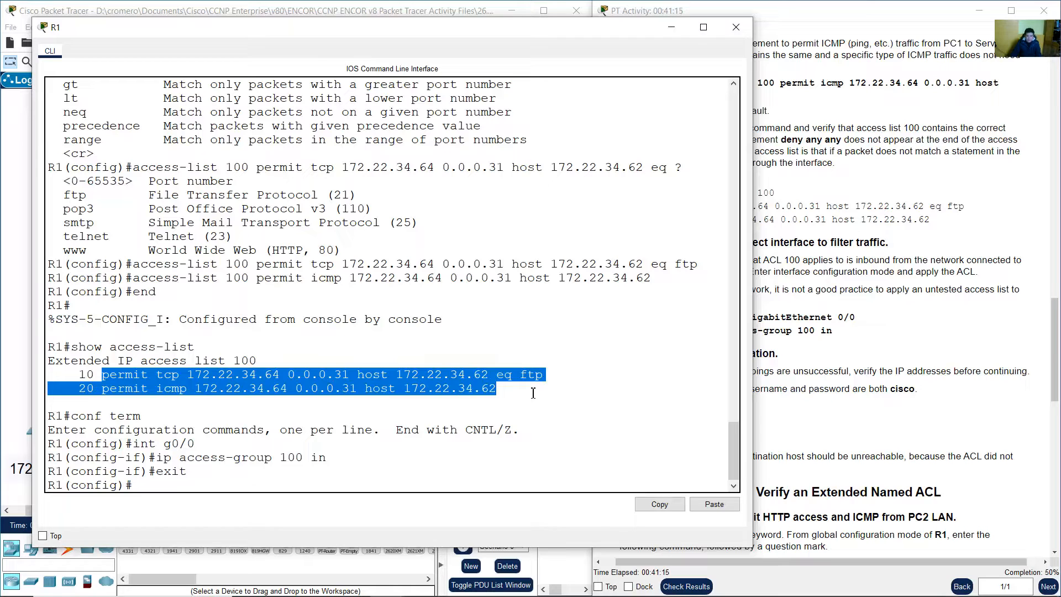
click(533, 393)
drag(107, 373, 597, 395)
click(360, 395)
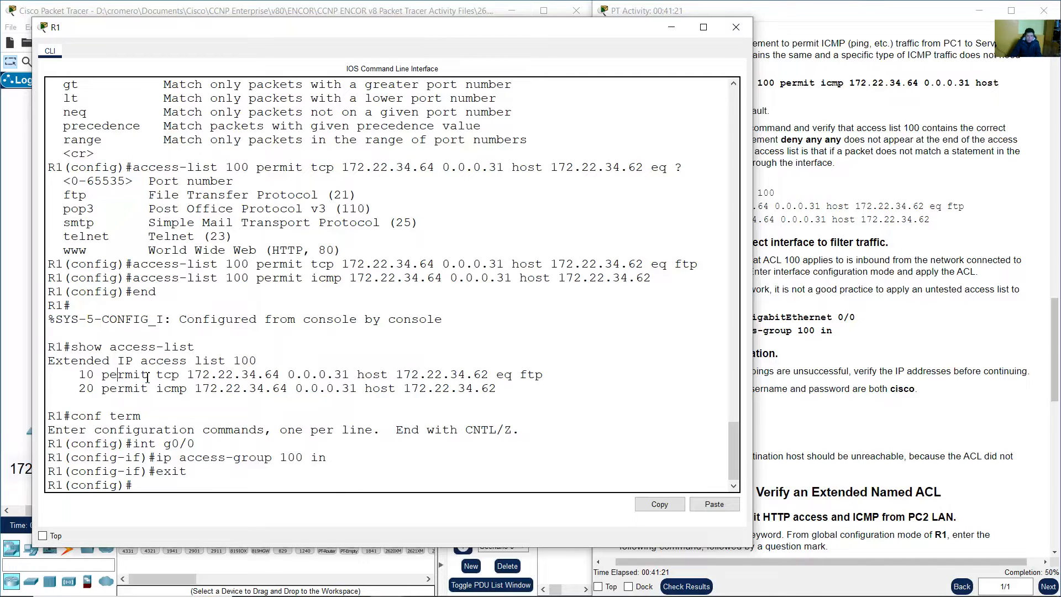
drag(147, 378, 363, 374)
drag(159, 375, 354, 375)
drag(372, 375, 507, 381)
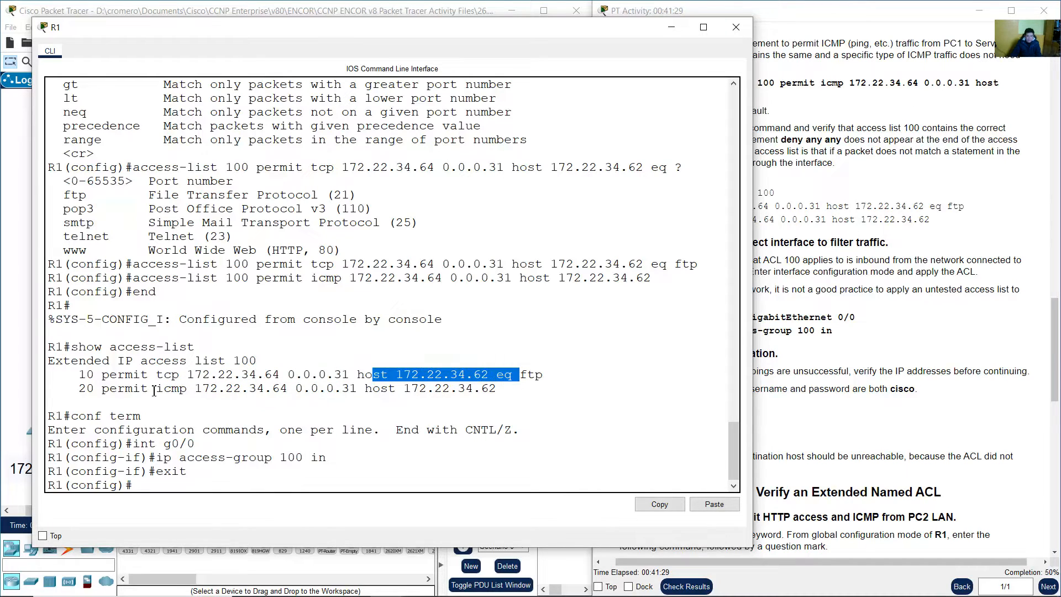
drag(150, 390, 516, 389)
click(381, 390)
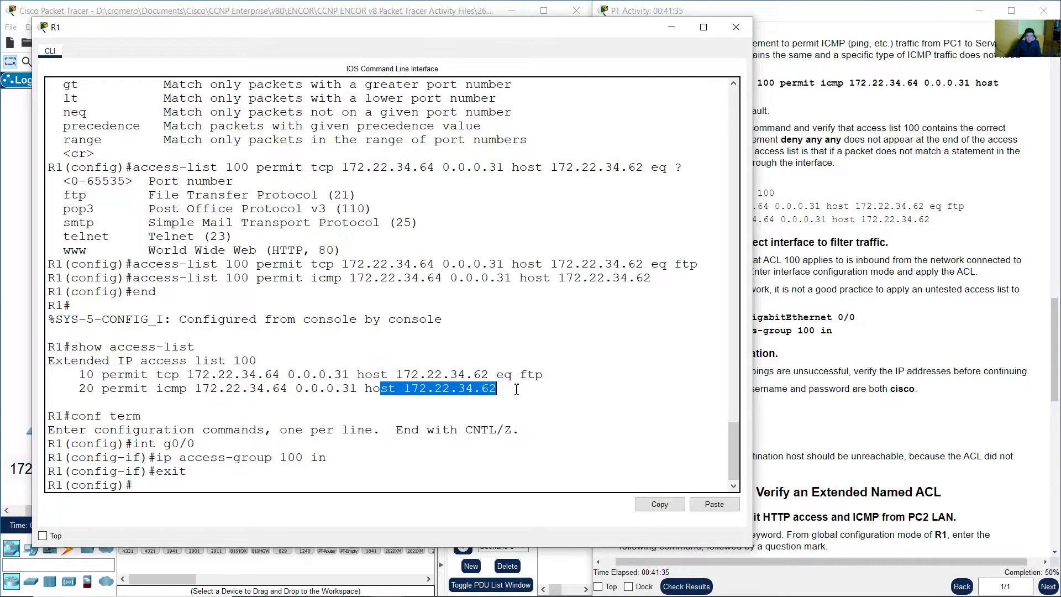
click(889, 386)
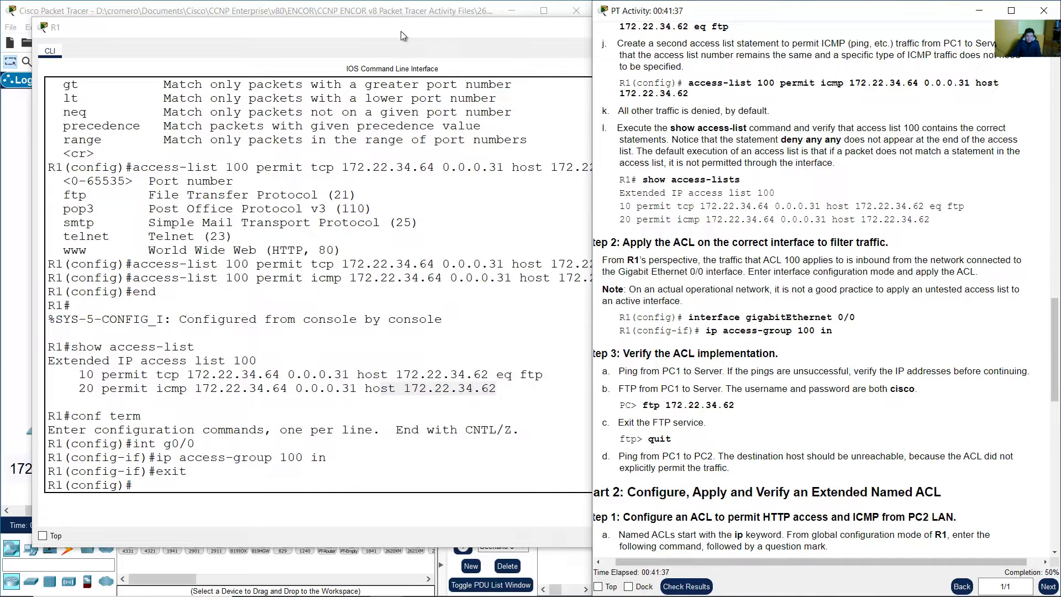
click(319, 388)
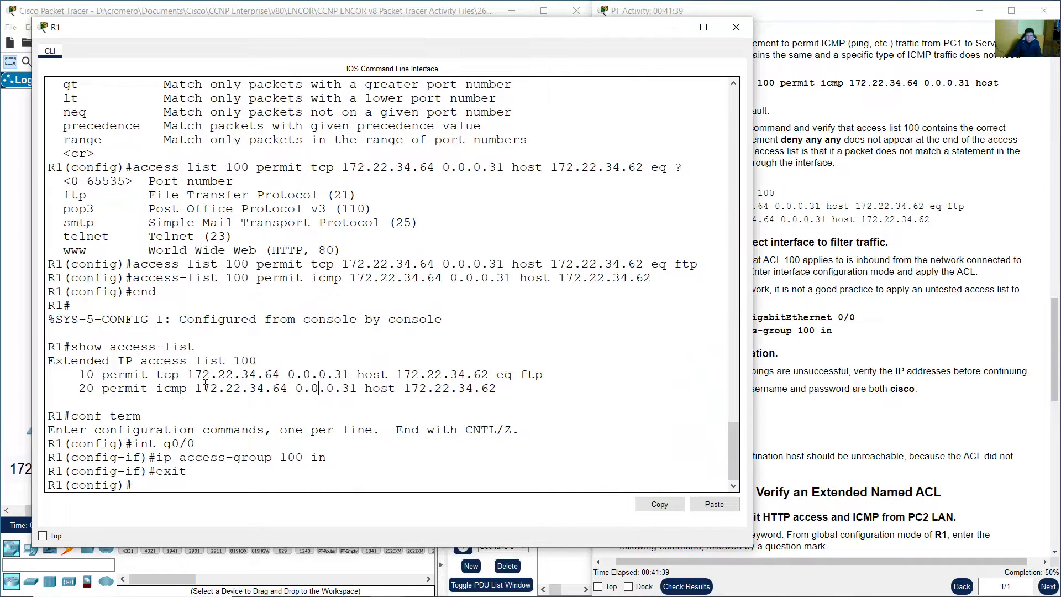
drag(135, 376, 505, 389)
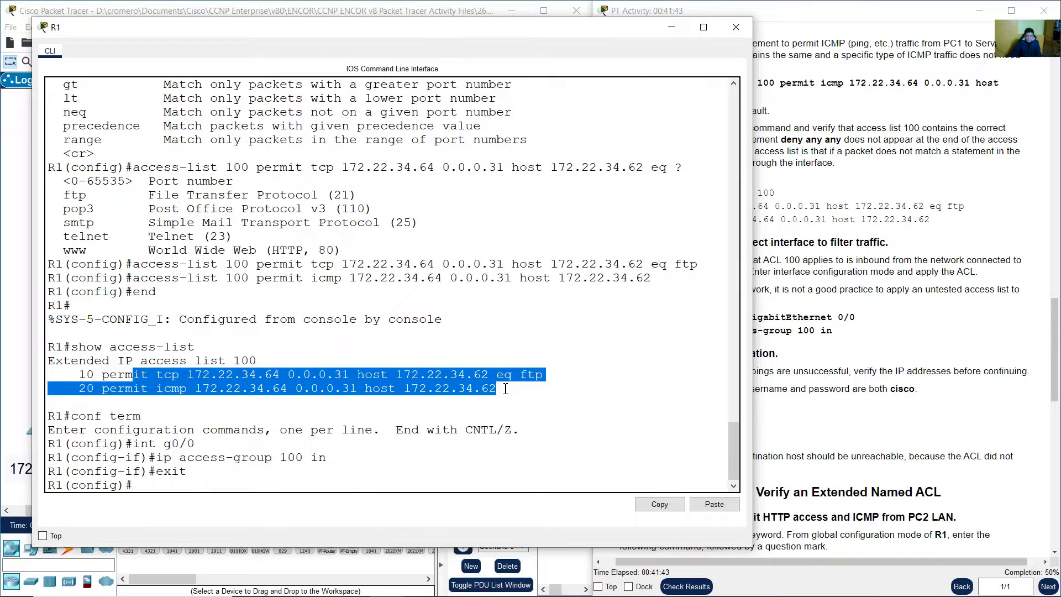
click(837, 385)
scroll(838, 385, down, 6)
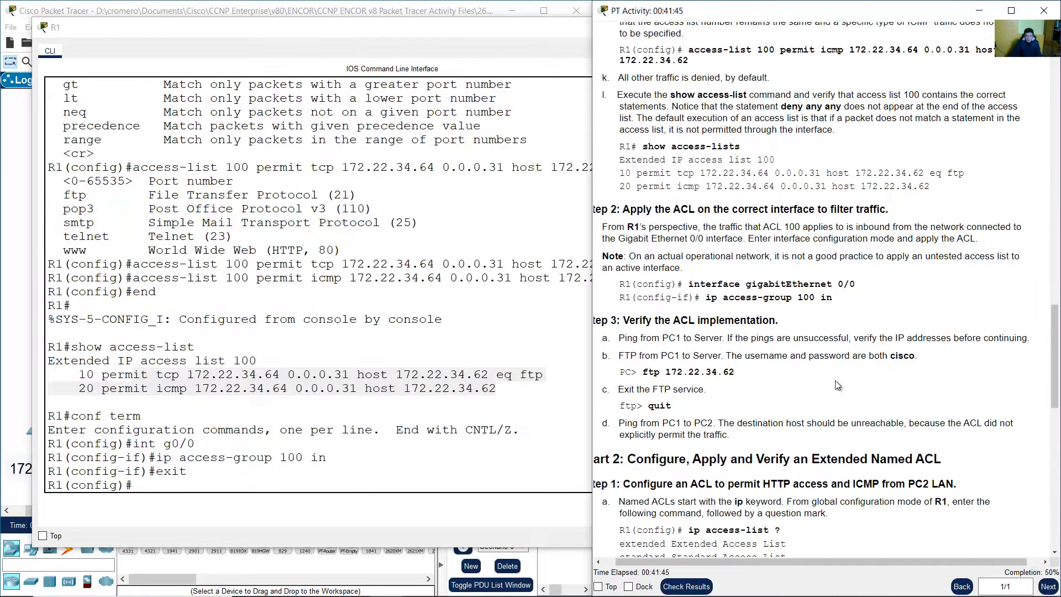
scroll(837, 385, up, 5)
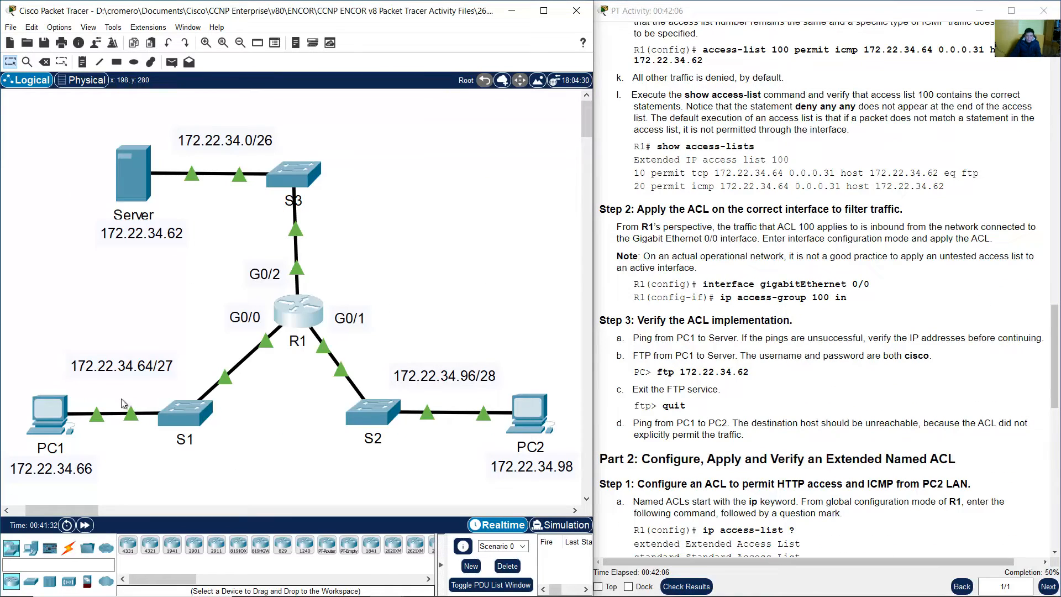
click(60, 416)
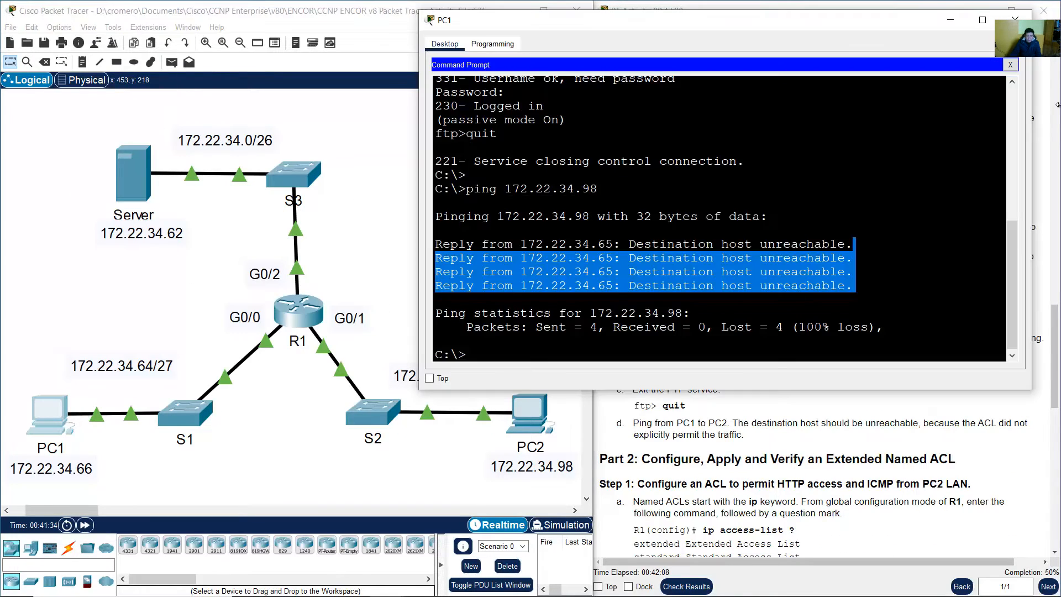
click(1012, 66)
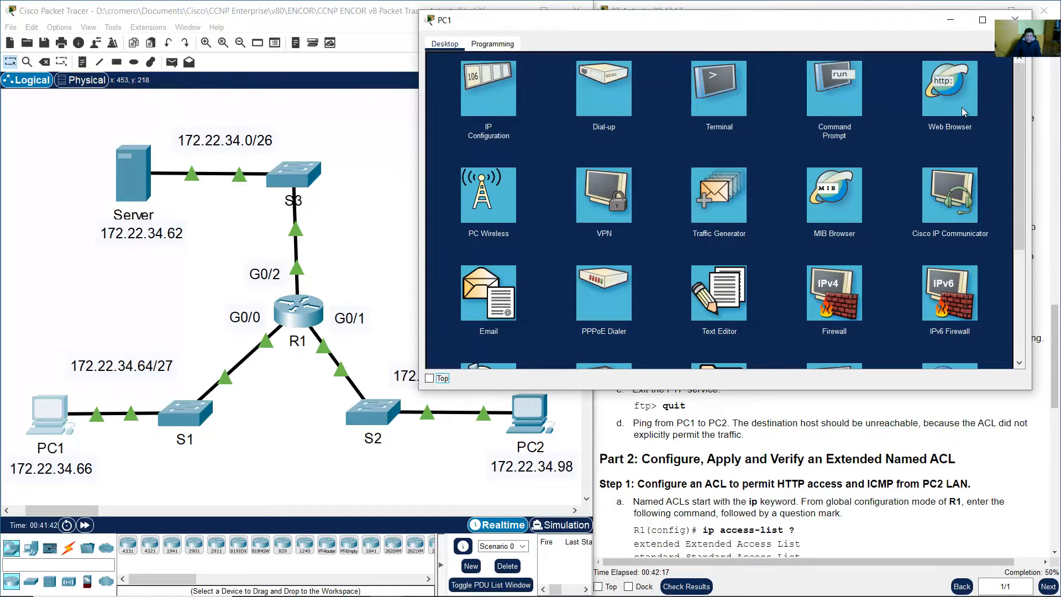
click(950, 94)
click(960, 104)
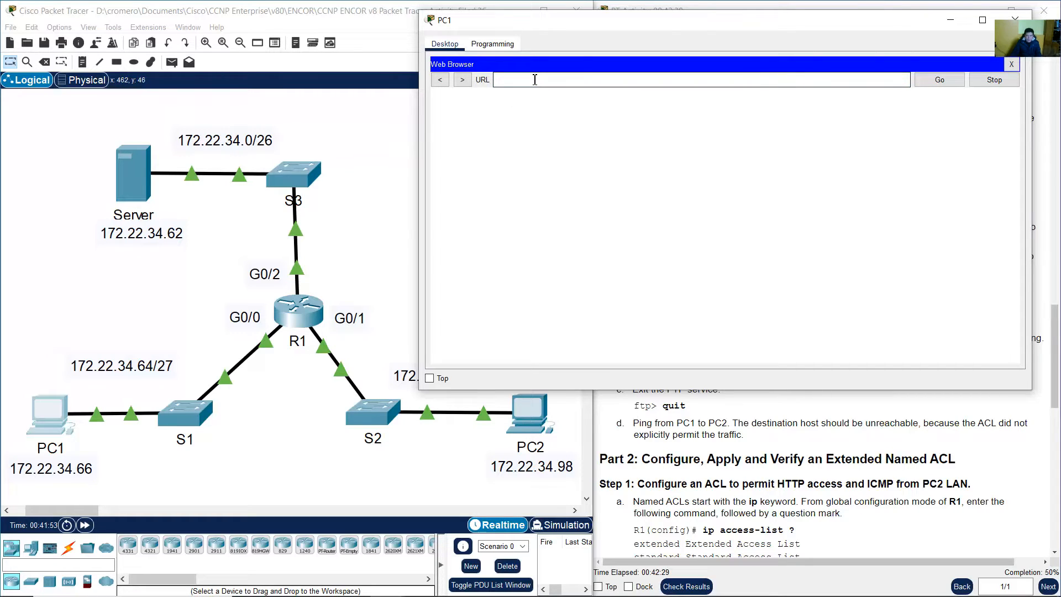
text(172.22.34.62)
key(Return)
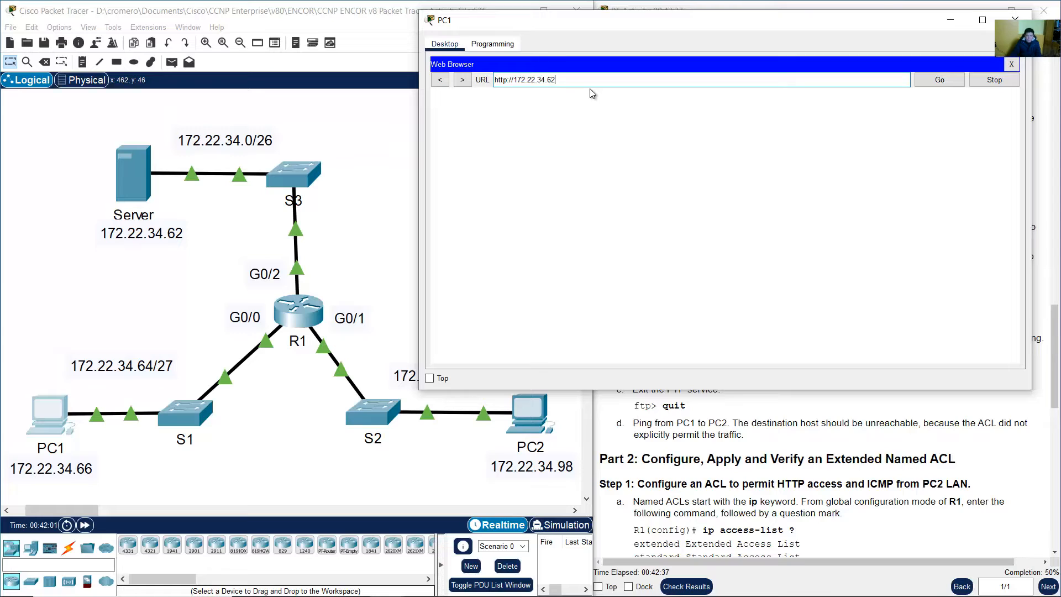
click(938, 85)
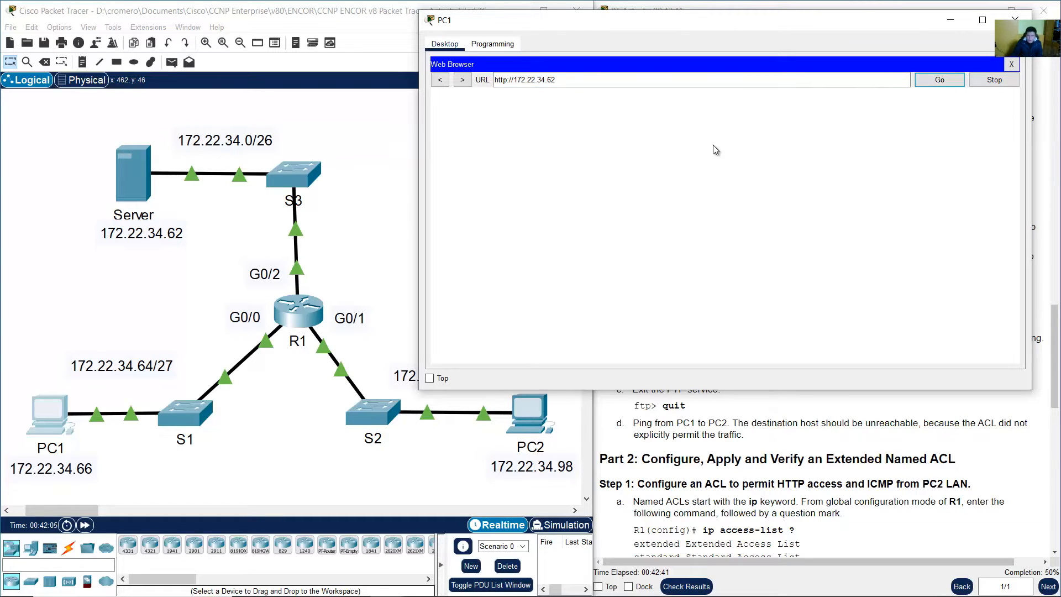
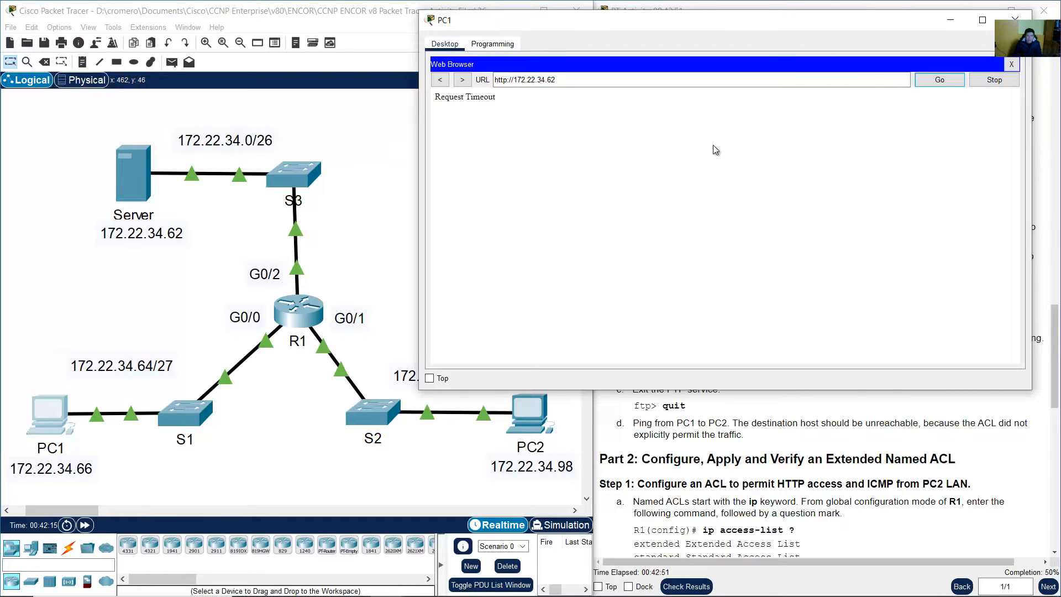
Note PC1's Request Timeout, close its browser and window, and scroll the instructions to Part 2
drag(433, 97, 505, 97)
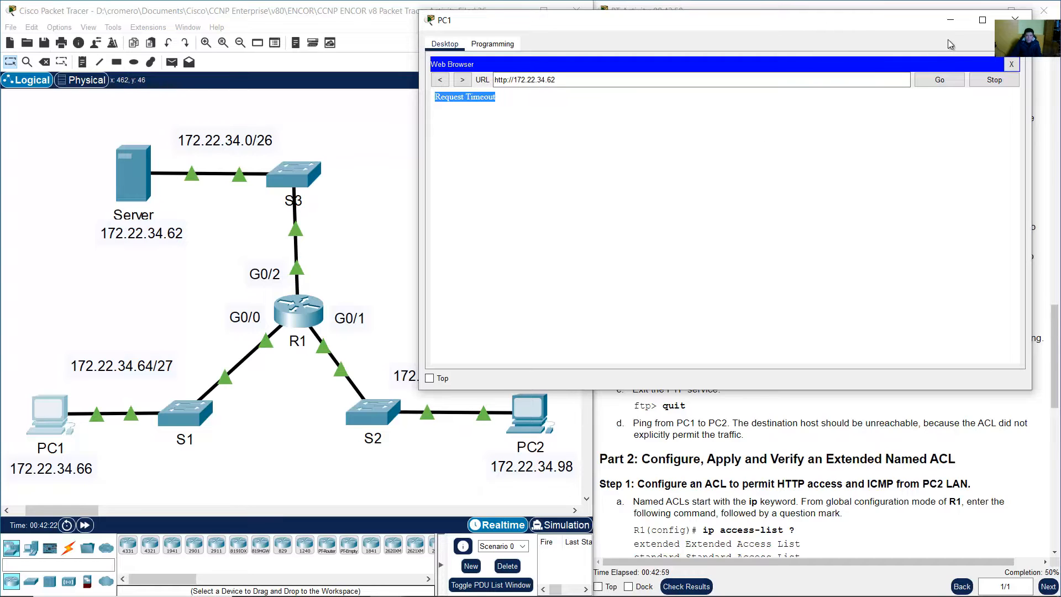
click(1011, 65)
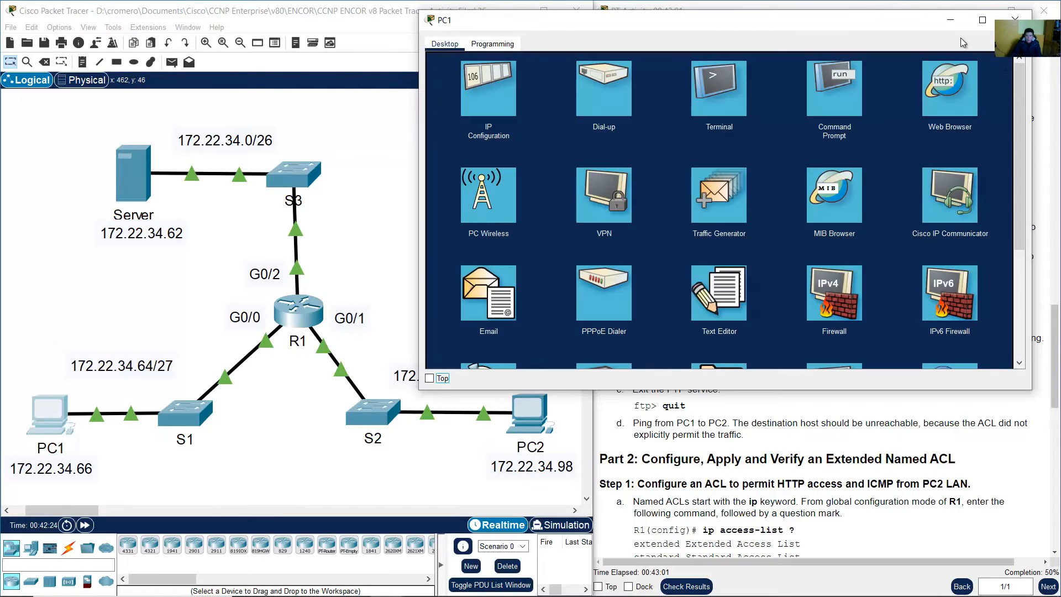
click(951, 20)
scroll(792, 250, down, 7)
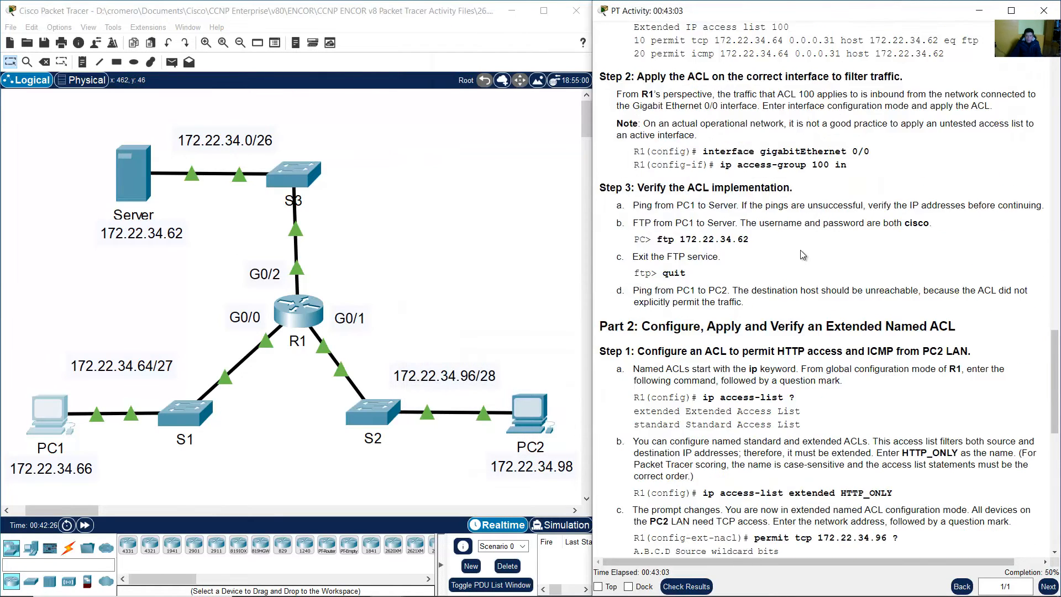
Read the Part 2 heading, the Step 1 goal and item a's explanation of named ACLs
drag(650, 94, 943, 95)
drag(645, 120, 972, 122)
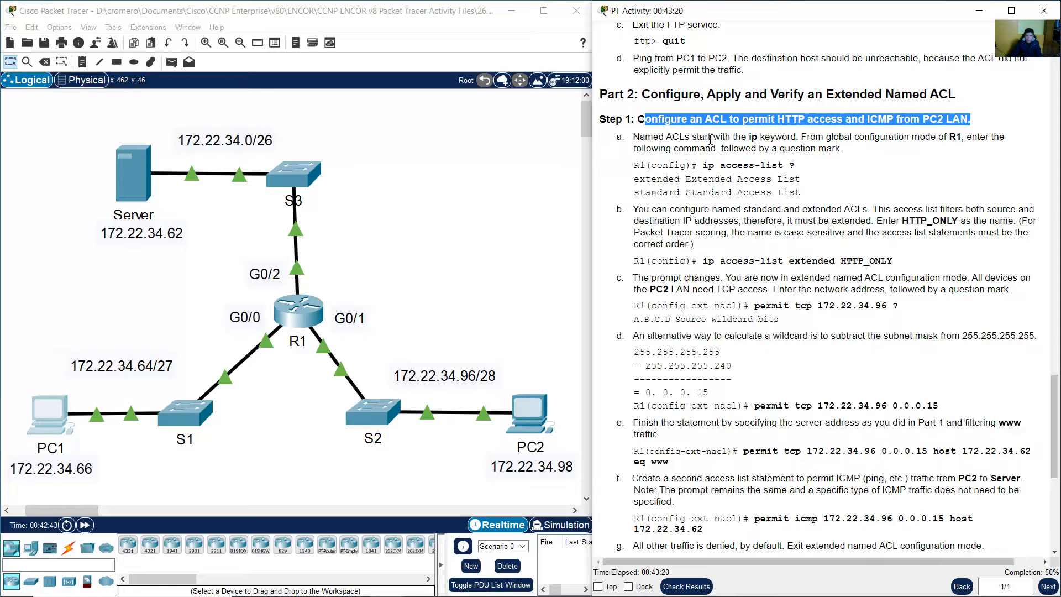
click(638, 136)
drag(647, 136, 692, 155)
drag(724, 154, 842, 152)
Note item a's ip access-list command and bring up R1's command line
click(776, 176)
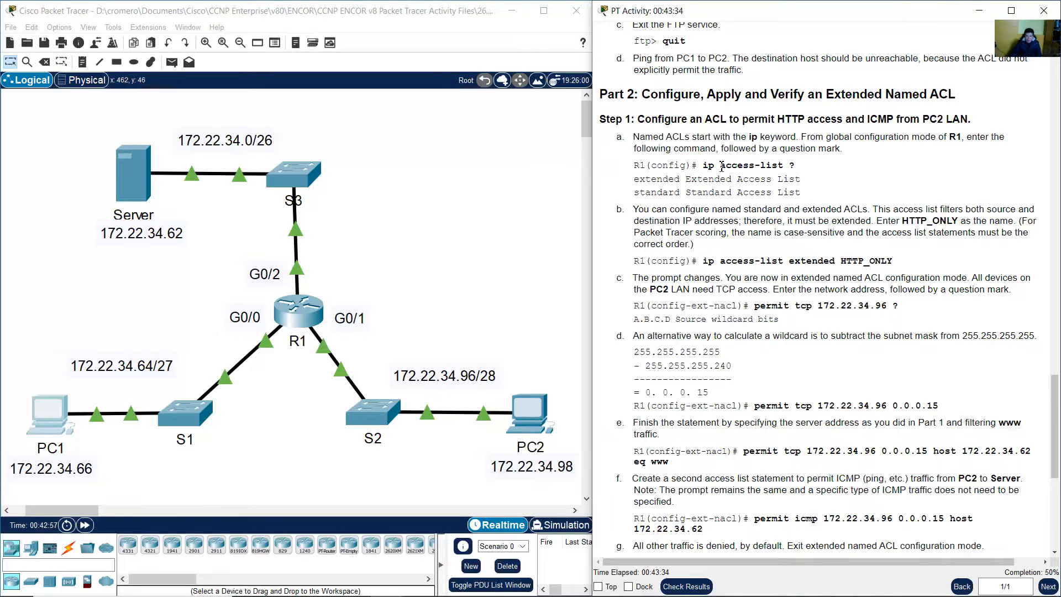
drag(709, 166, 787, 164)
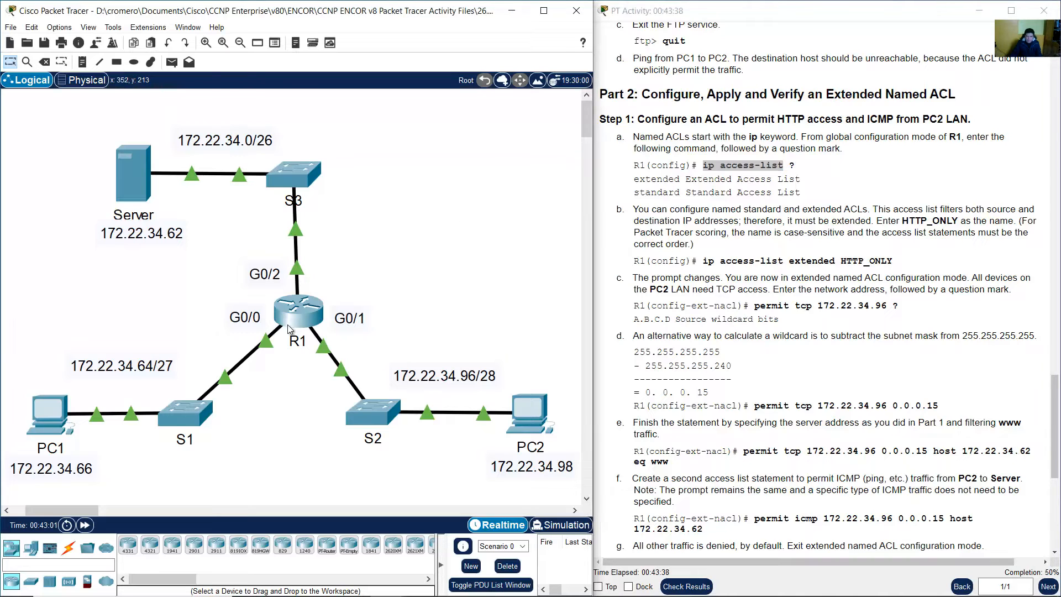
click(309, 318)
click(378, 387)
Query 'ip access-list ?' on R1 and compare the extended and standard options with step b
text(ip access-)
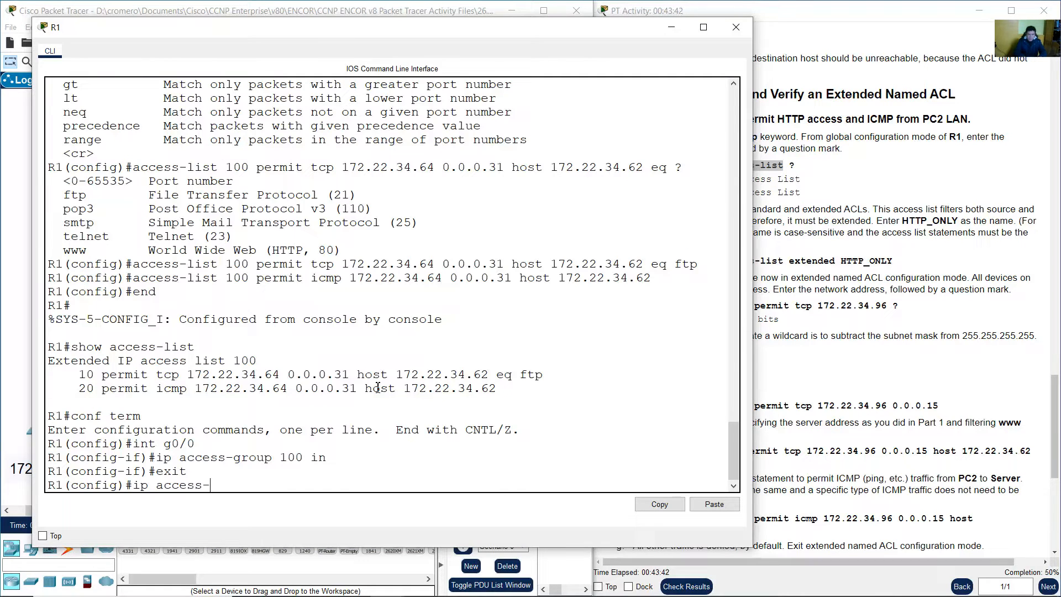
text(list )
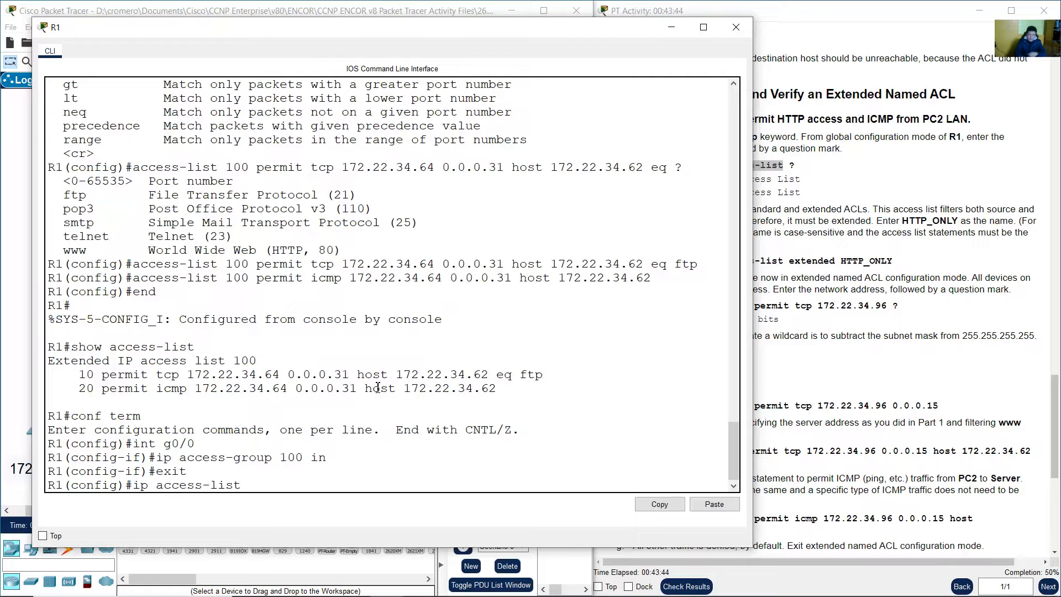
text(?)
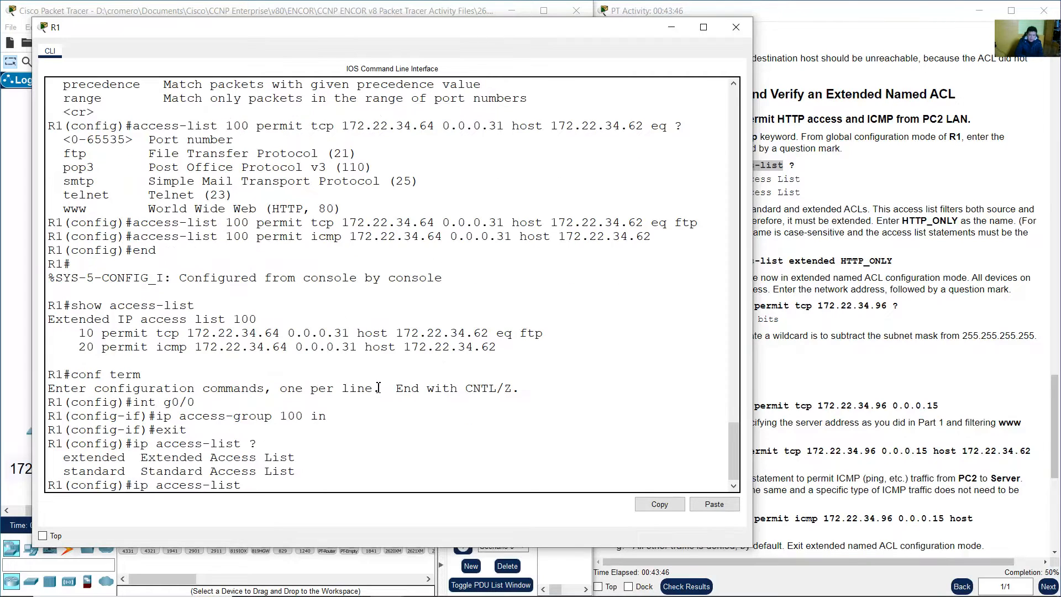
drag(63, 458, 127, 460)
drag(64, 471, 128, 471)
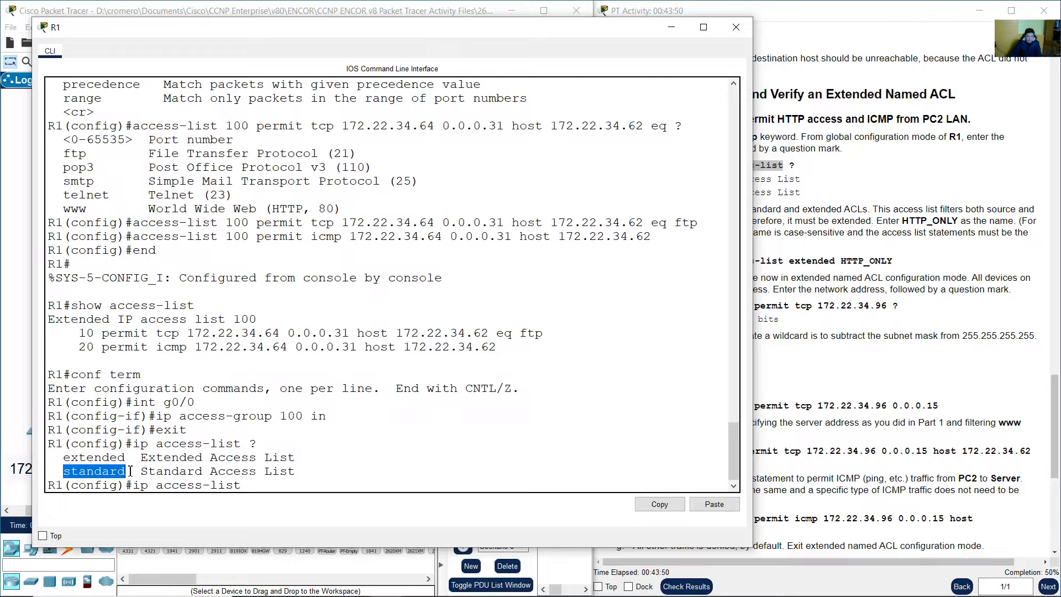
click(824, 260)
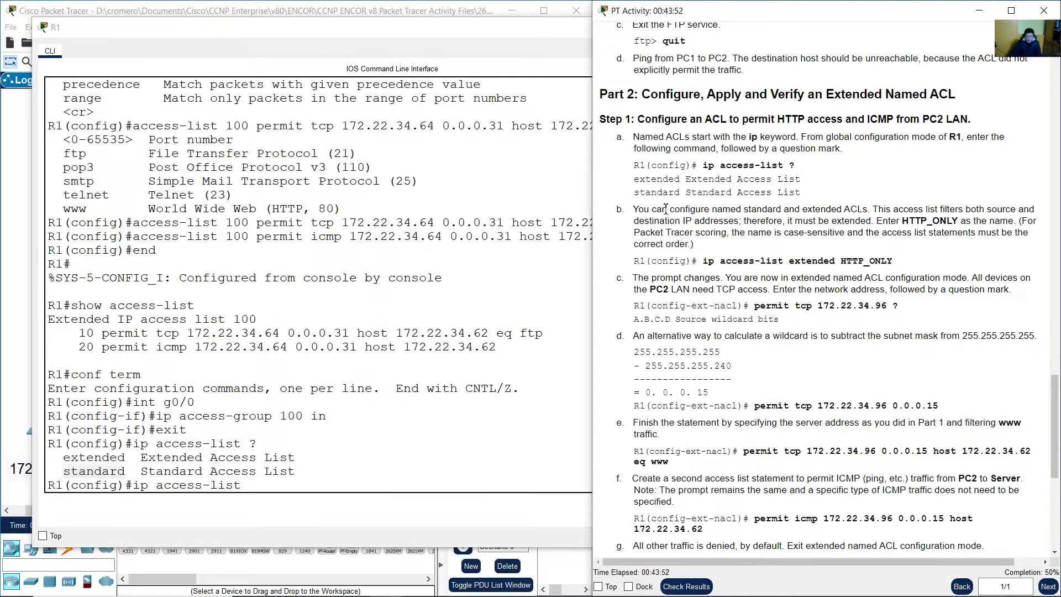
drag(633, 209, 874, 222)
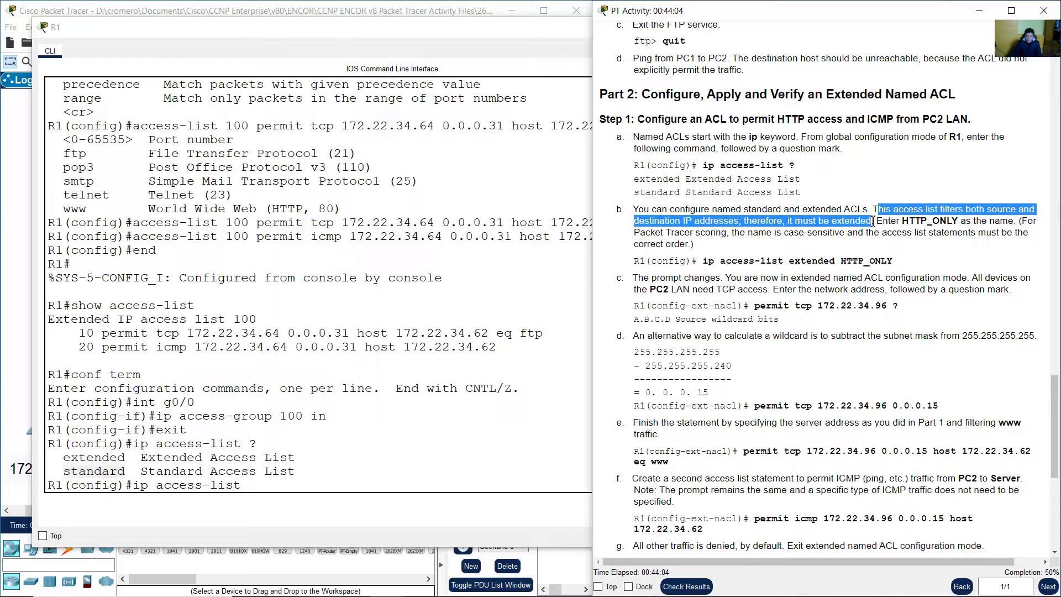
click(878, 221)
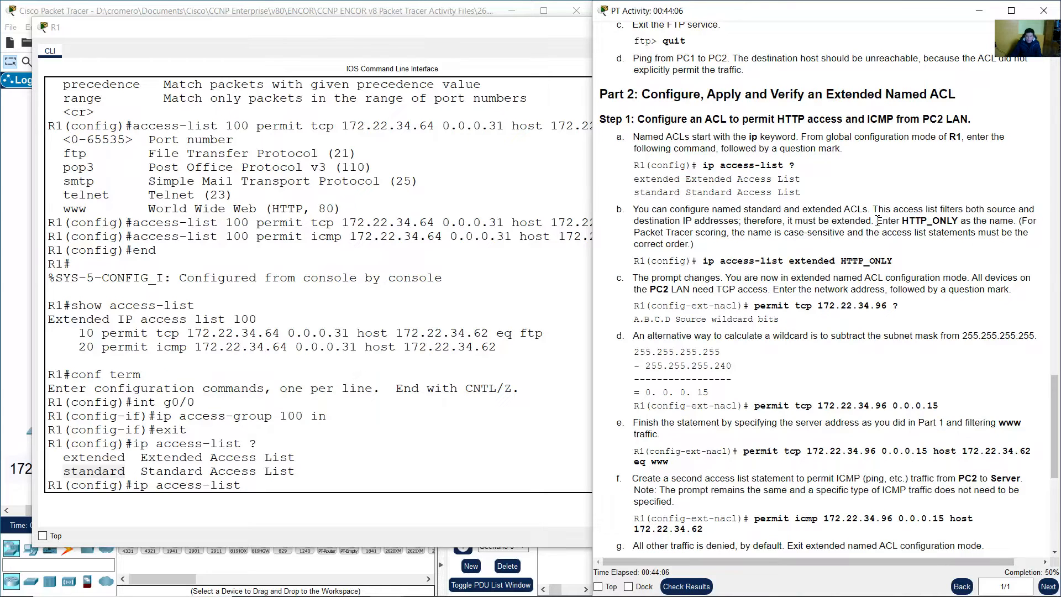
Type 'extended HTTP_ONLY' after ip access-list, following step b's naming instruction
click(386, 479)
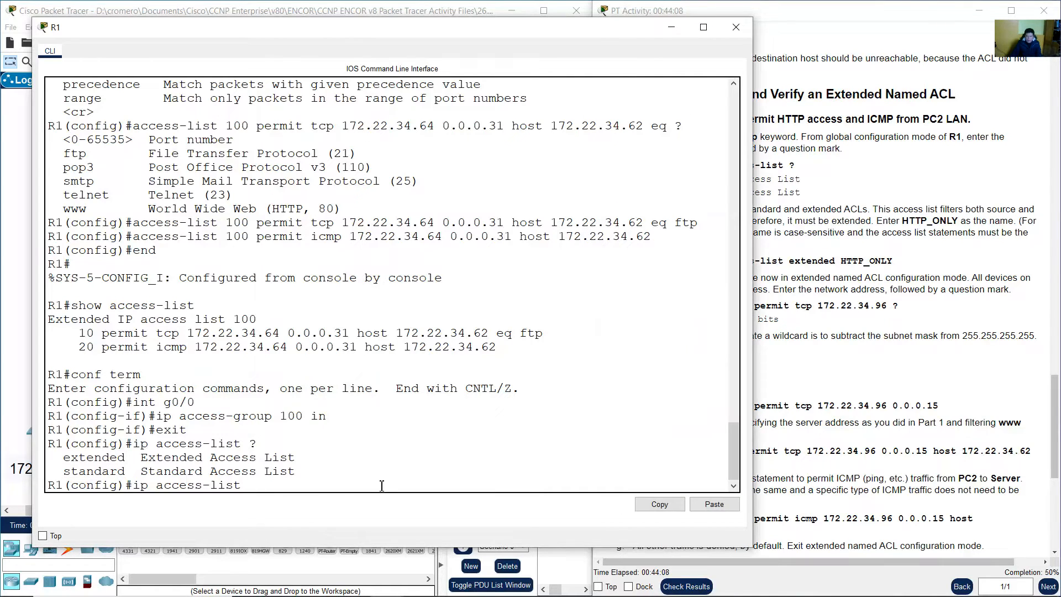
text(extended)
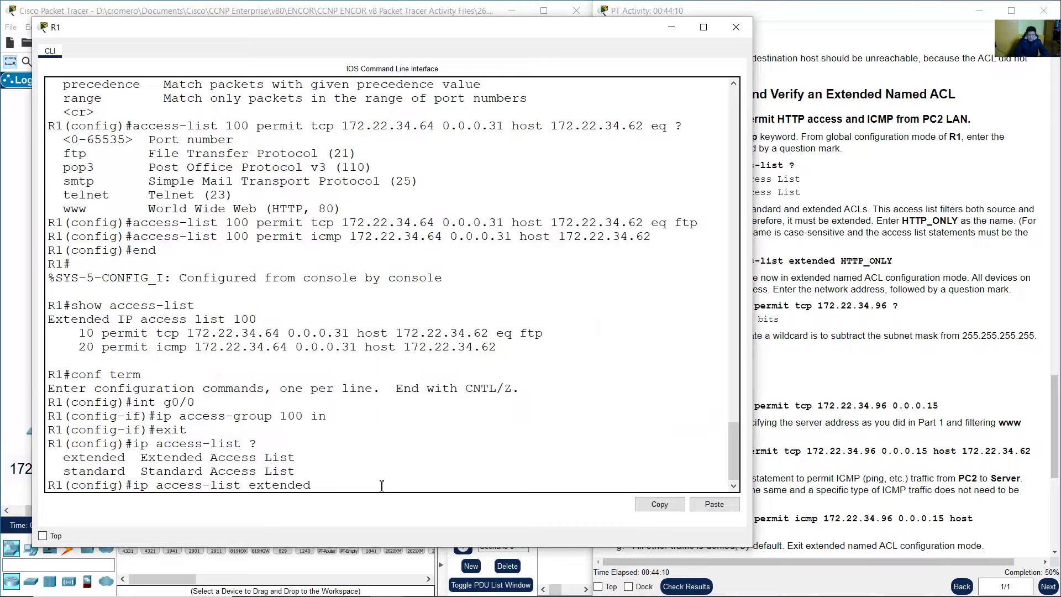
click(955, 289)
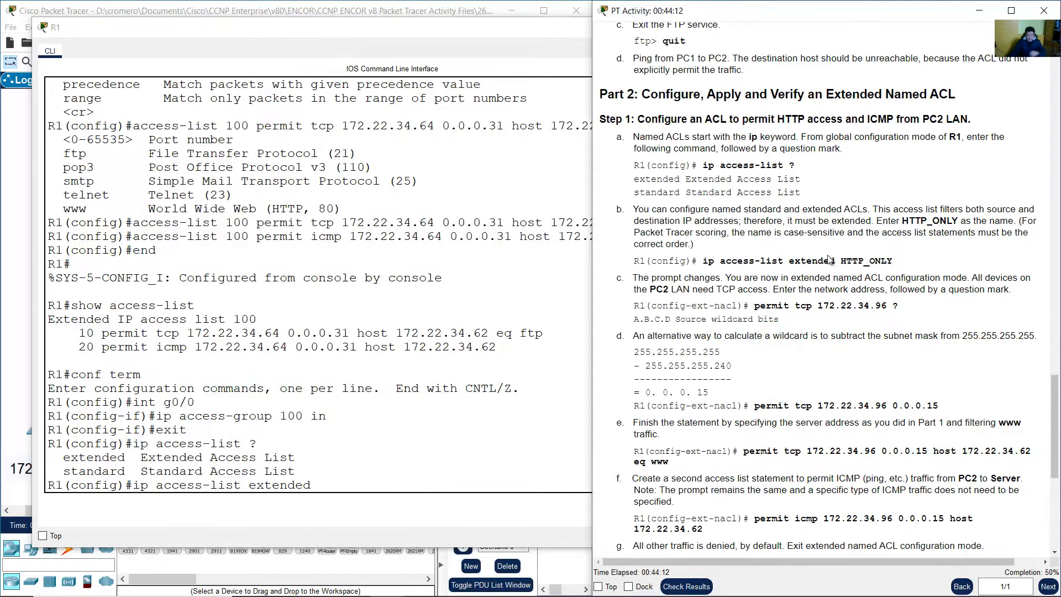
drag(878, 220, 1043, 251)
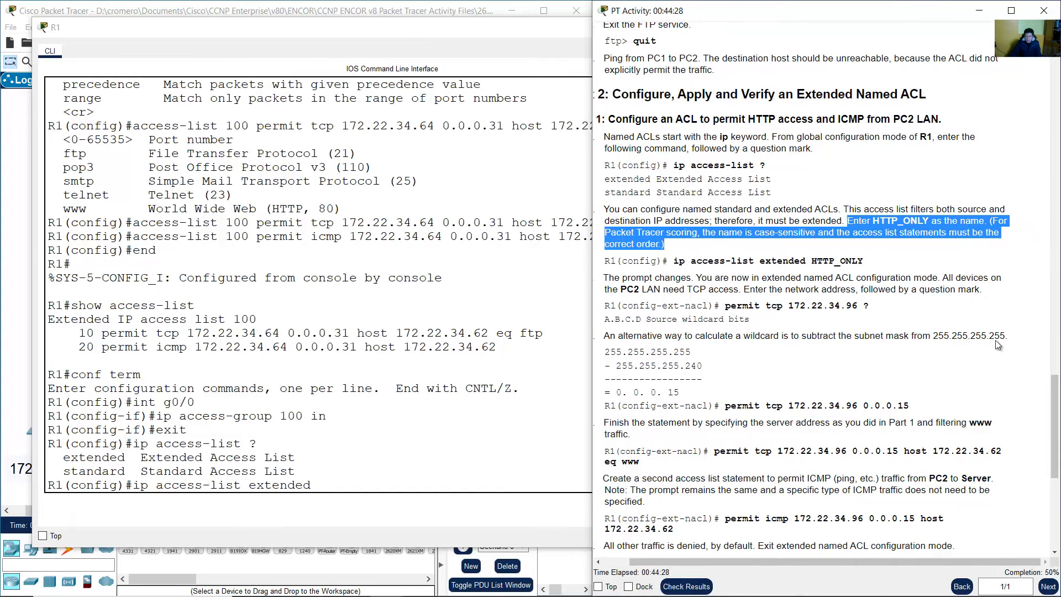
drag(948, 561, 919, 566)
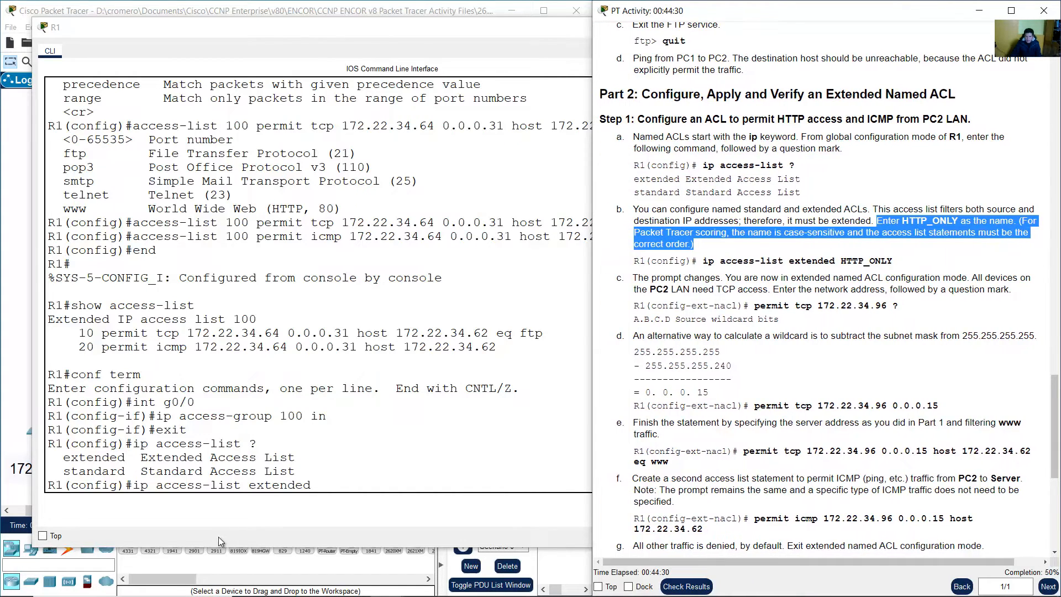
click(337, 490)
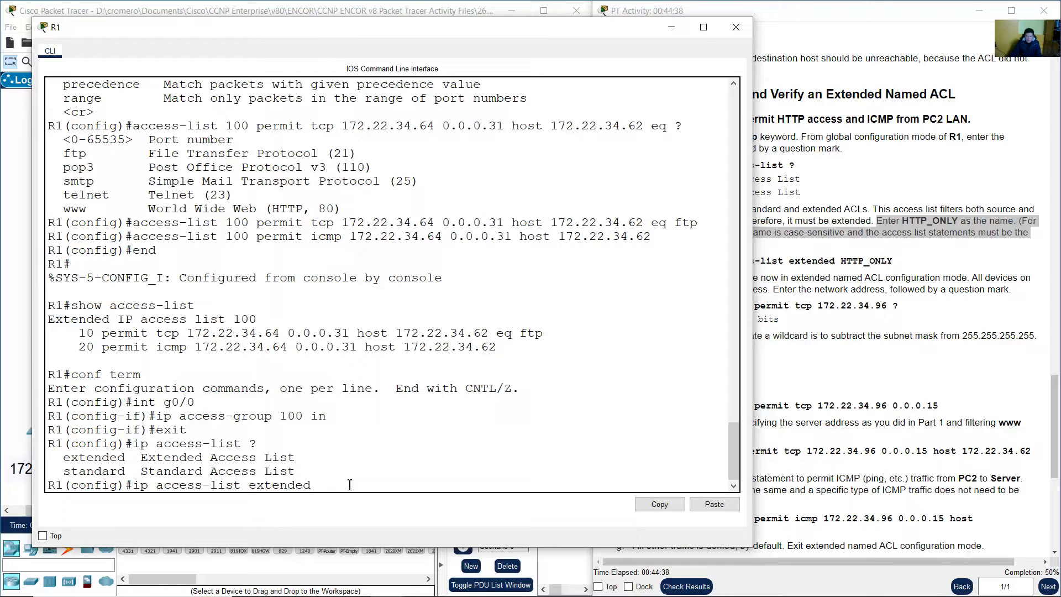
text(HTTP_ONLY)
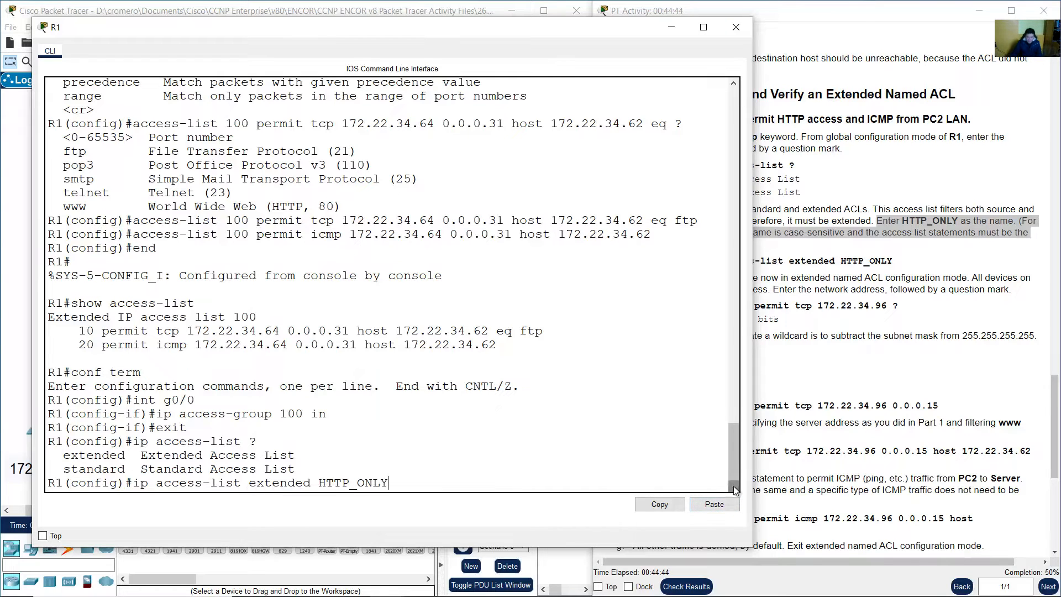
drag(321, 484, 404, 483)
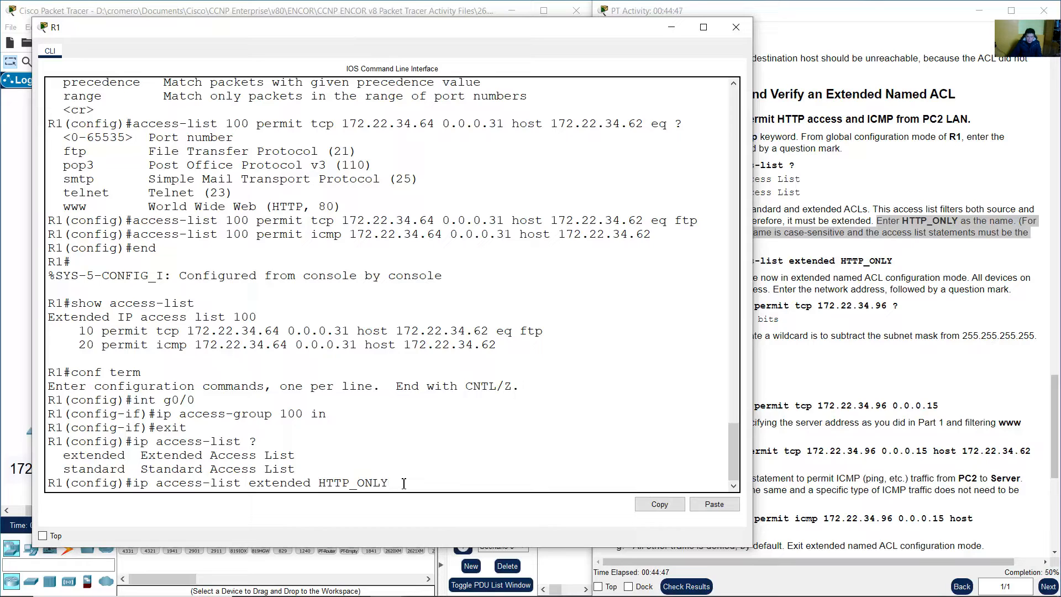
Enter 'ip access-list extended HTTP_ONLY' after checking step c's prompt-change note
click(963, 317)
scroll(926, 324, down, 2)
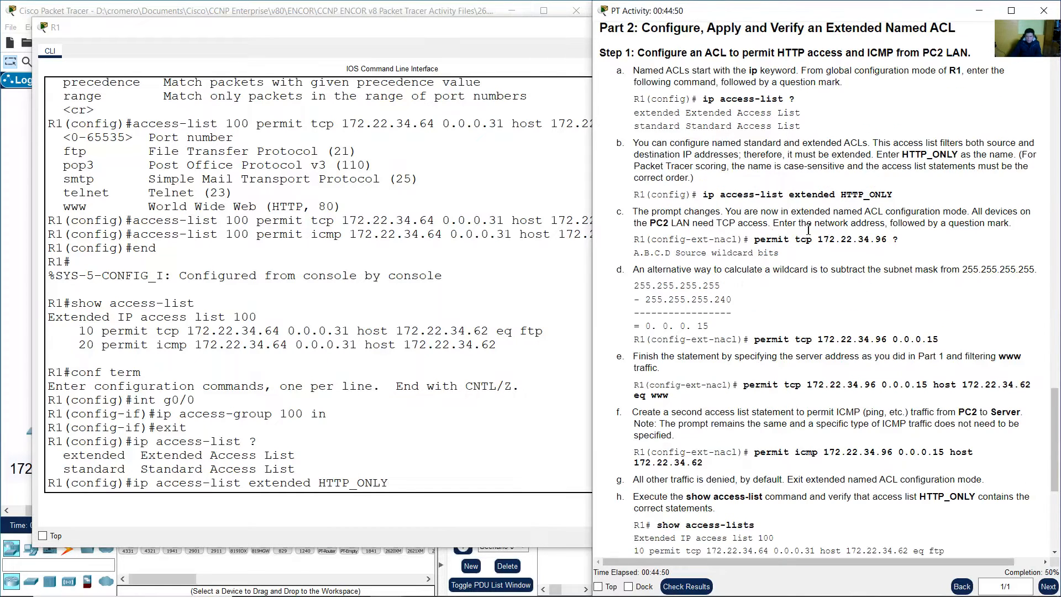
drag(718, 206, 630, 214)
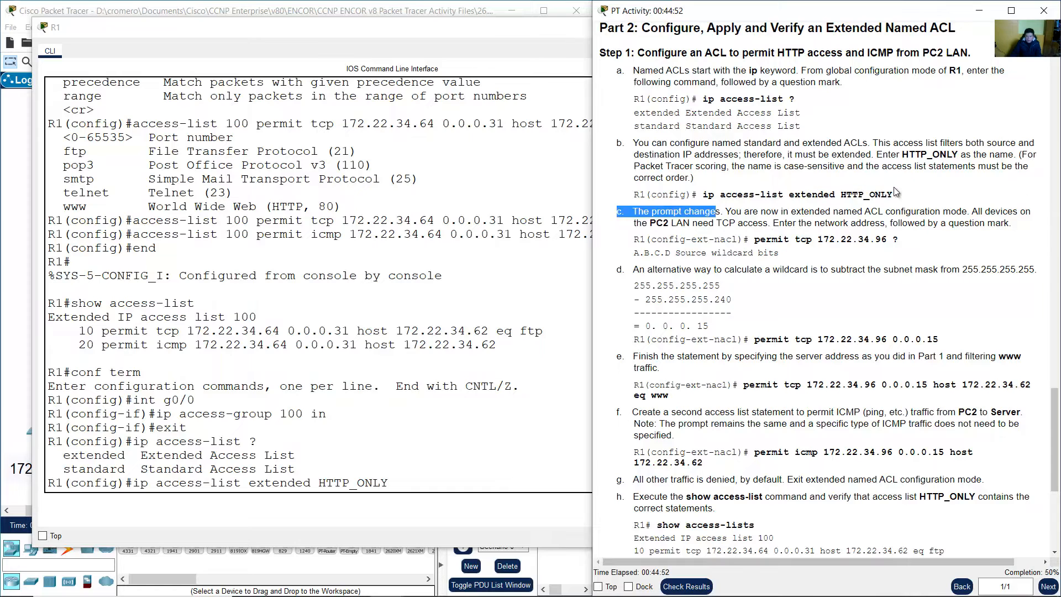
click(444, 483)
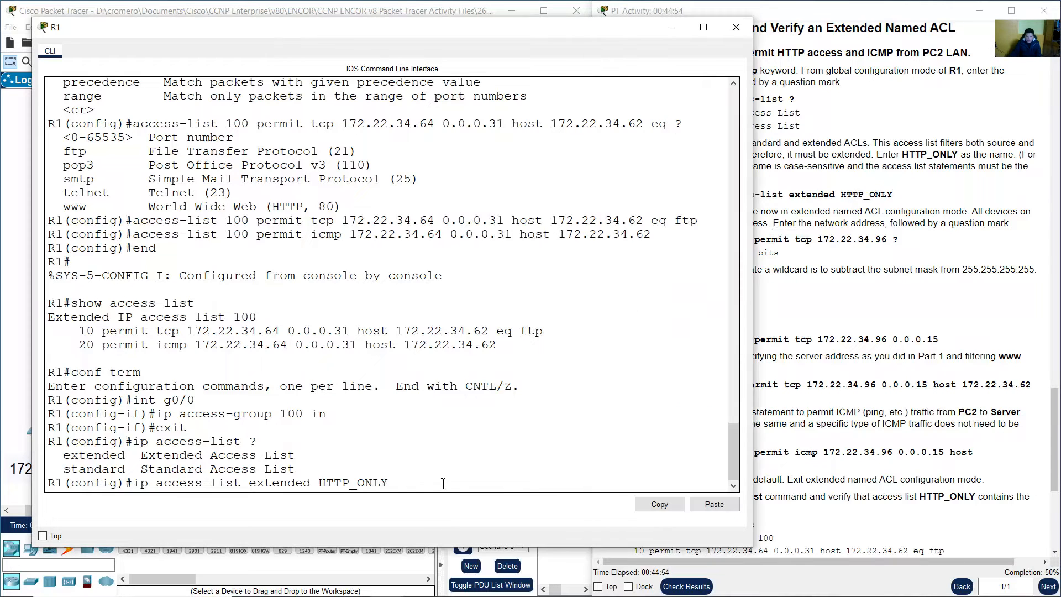
key(Return)
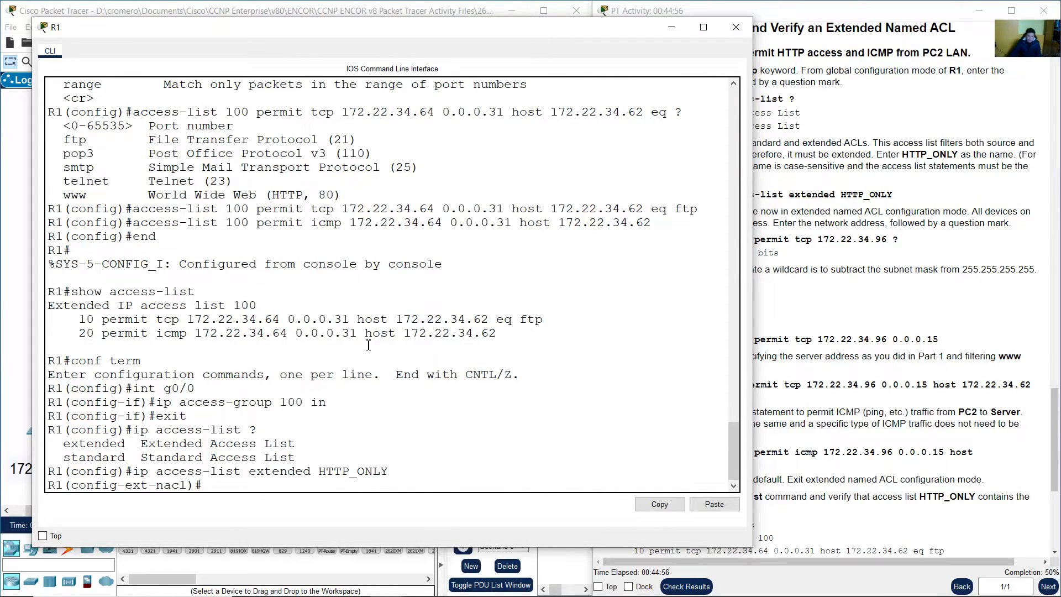
Review R1's new config-ext-nacl prompt against step c's explanation of the mode
drag(74, 487, 189, 486)
click(156, 486)
click(189, 486)
double_click(94, 486)
click(912, 264)
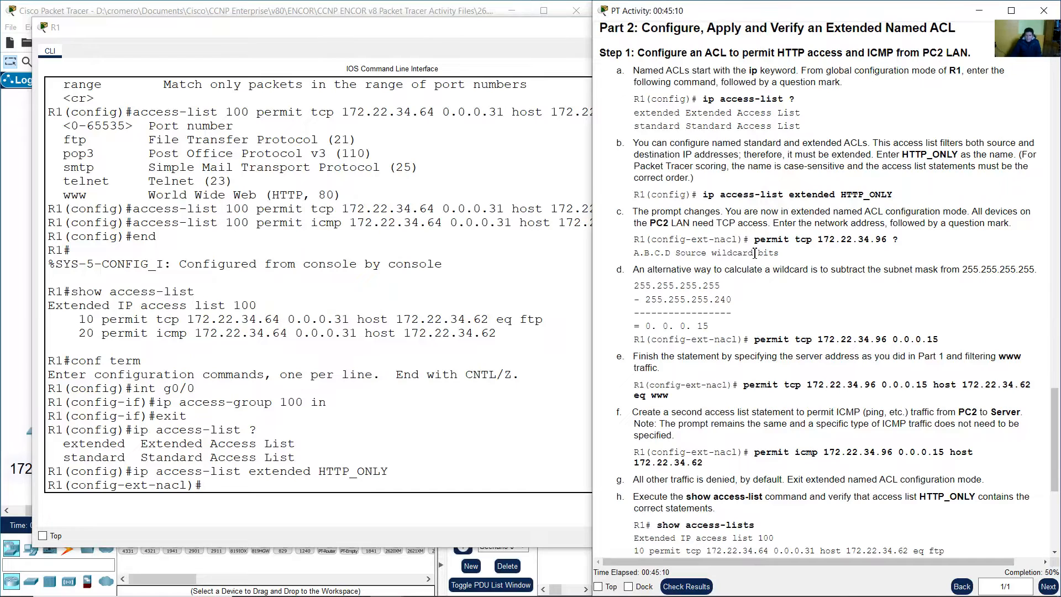
drag(634, 211, 1011, 229)
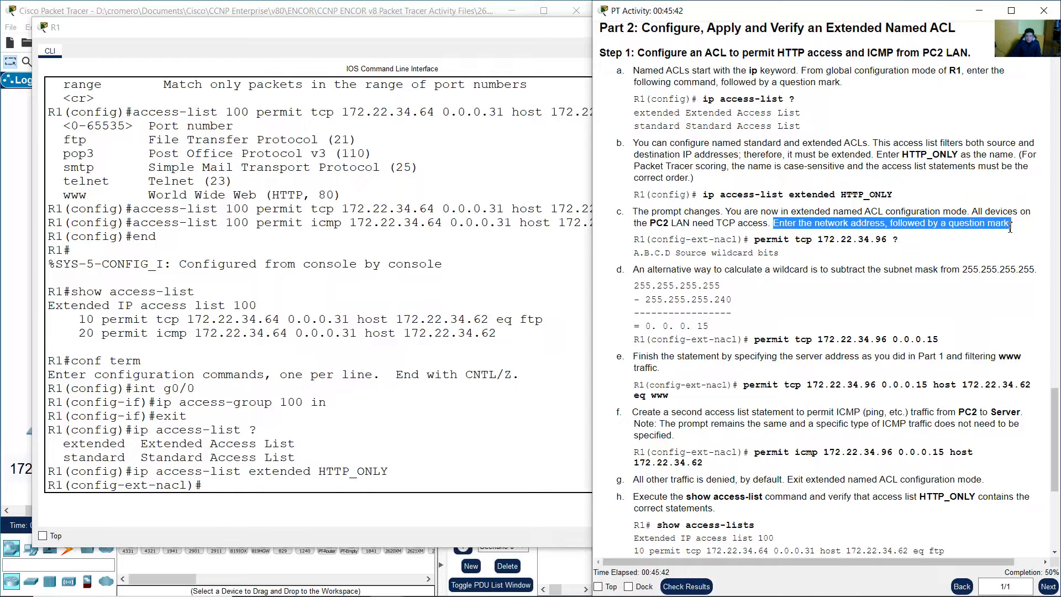
Locate PC2's LAN around S2 on the topology
click(973, 237)
click(279, 6)
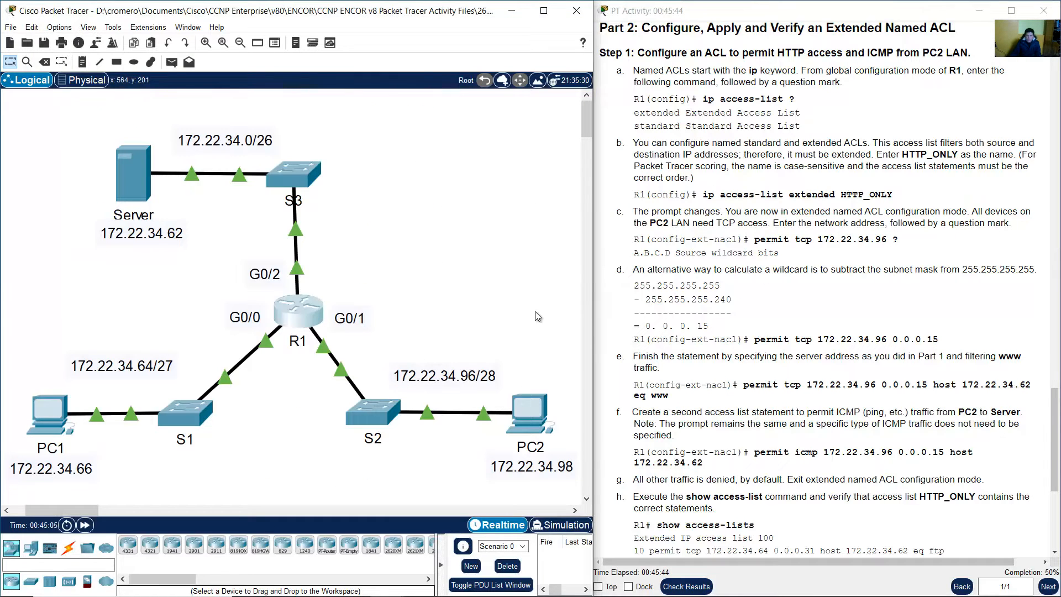
drag(547, 303, 349, 471)
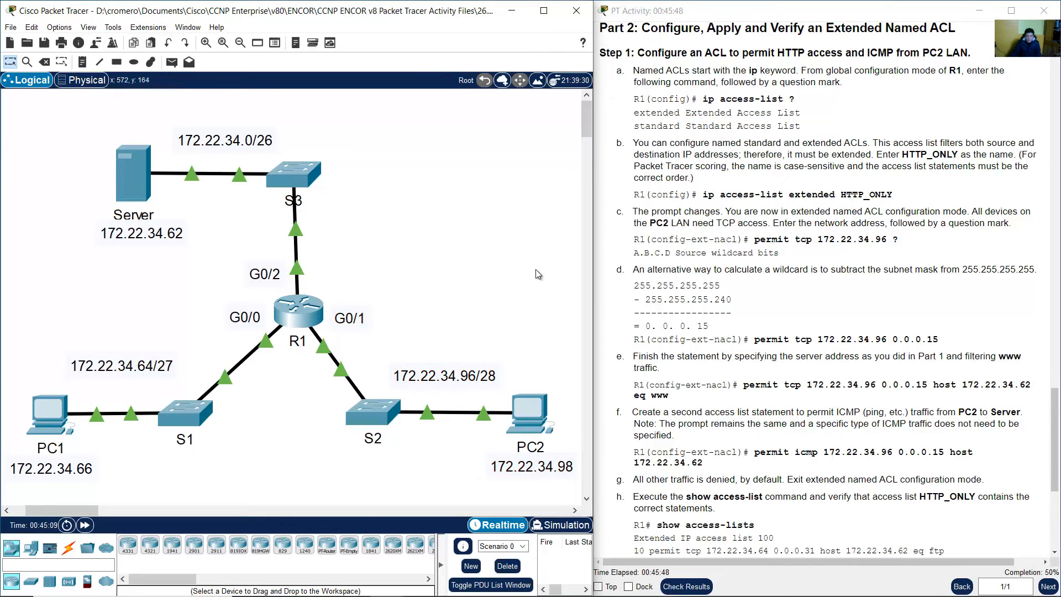
drag(536, 269, 334, 492)
Enter 'permit tcp 172.22.34.96 ?' on R1 and read the source wildcard help
click(300, 319)
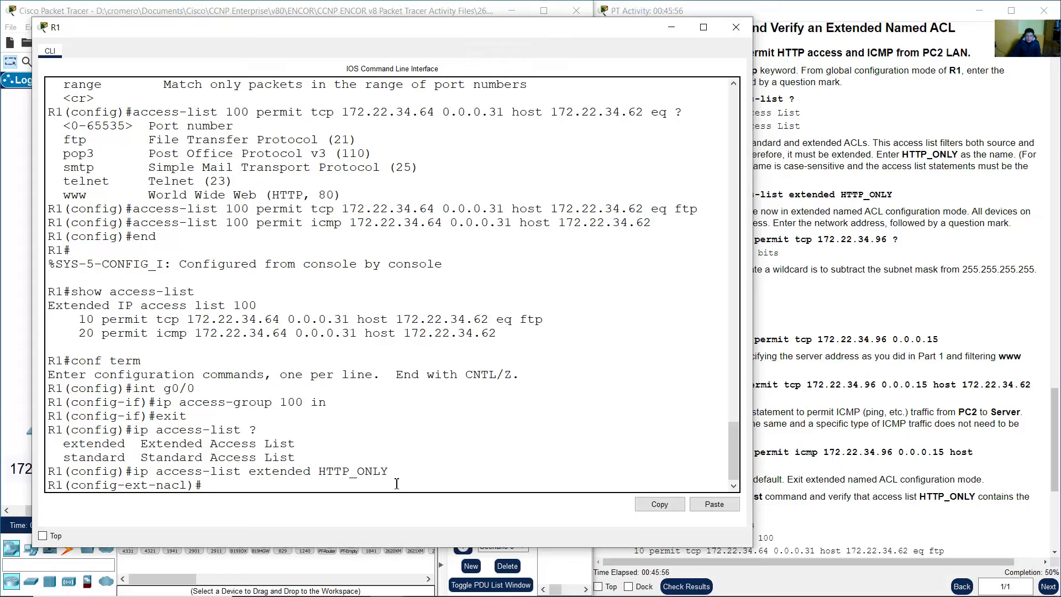
text(permit tcp)
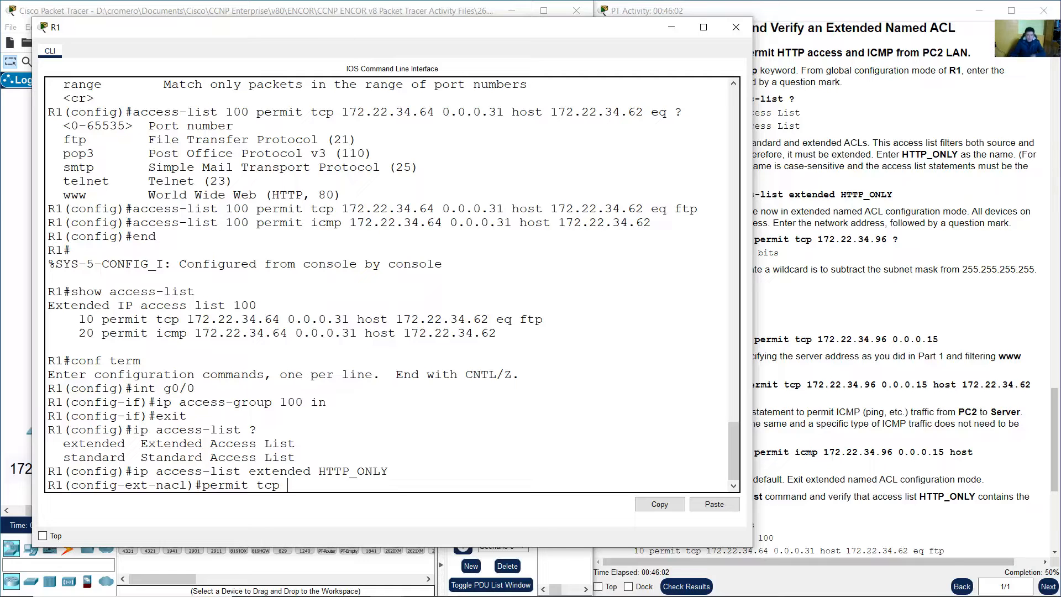
click(423, 5)
drag(386, 332, 485, 384)
click(607, 392)
text(2.22.3)
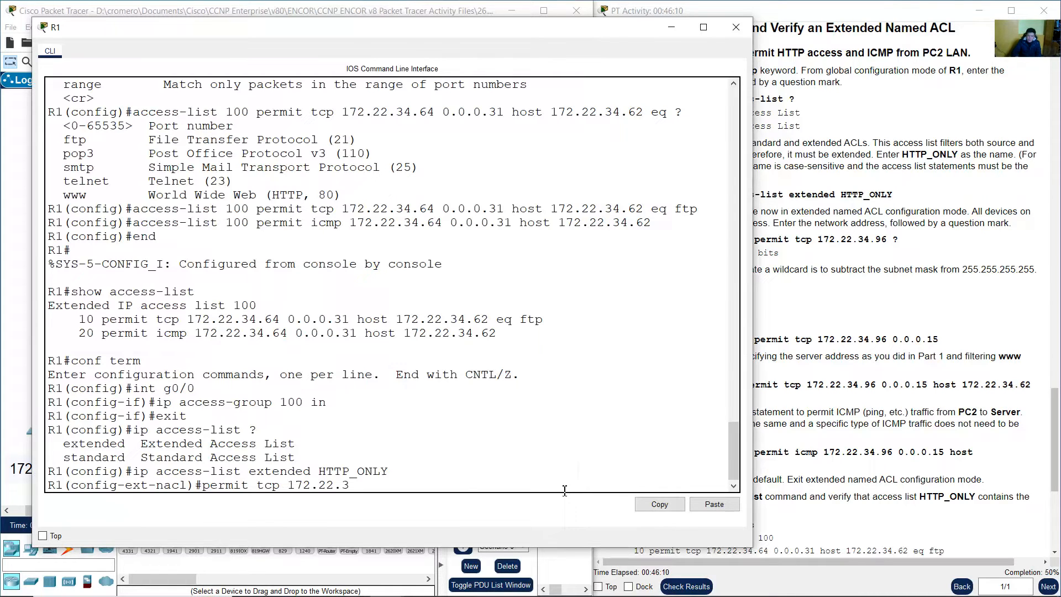
text(4.96 ?)
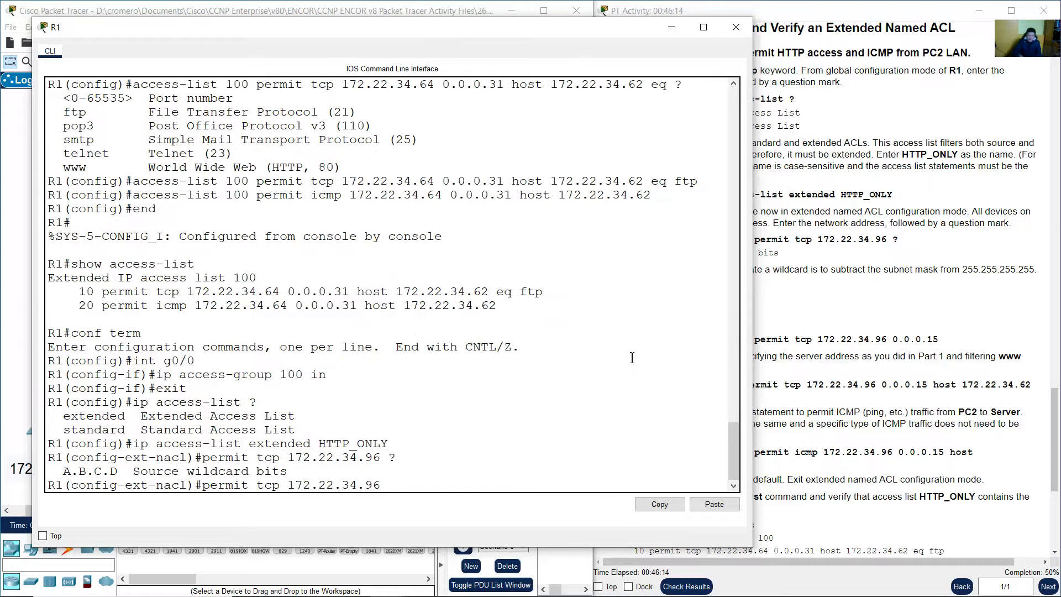
drag(84, 475, 257, 476)
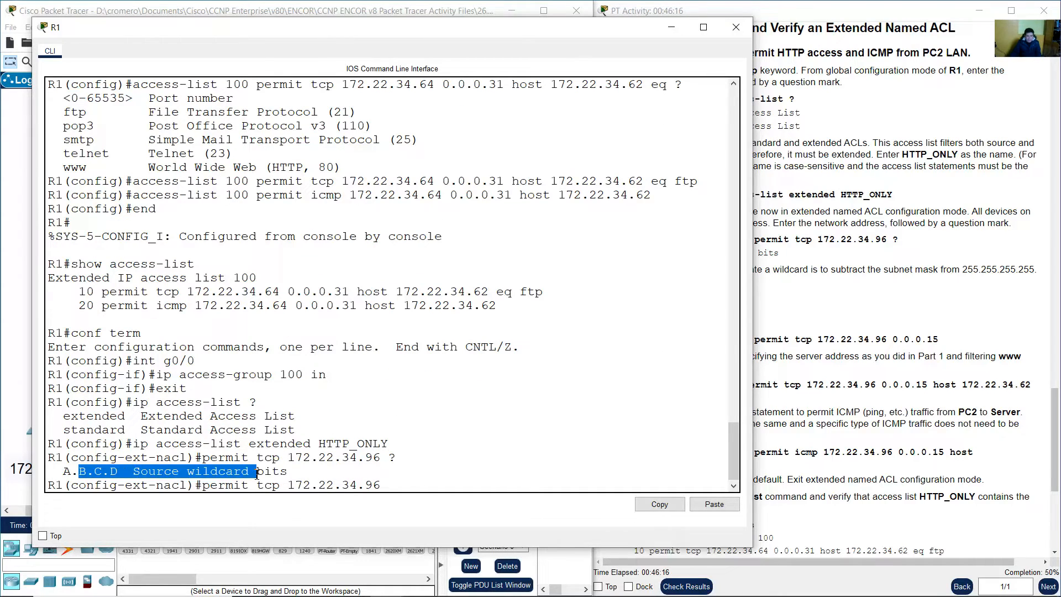
click(837, 309)
click(362, 4)
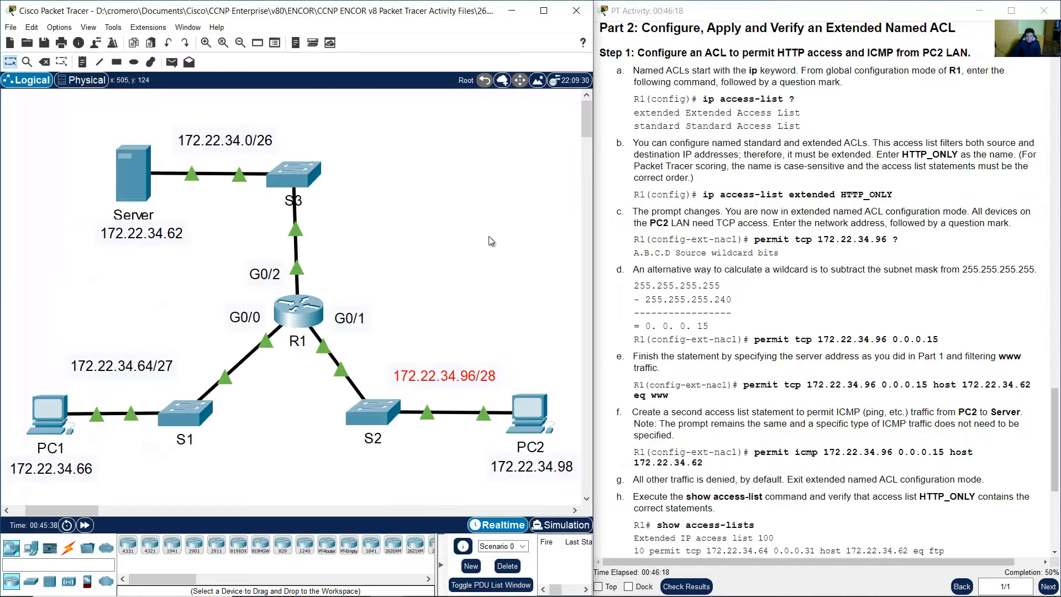
drag(523, 324, 485, 387)
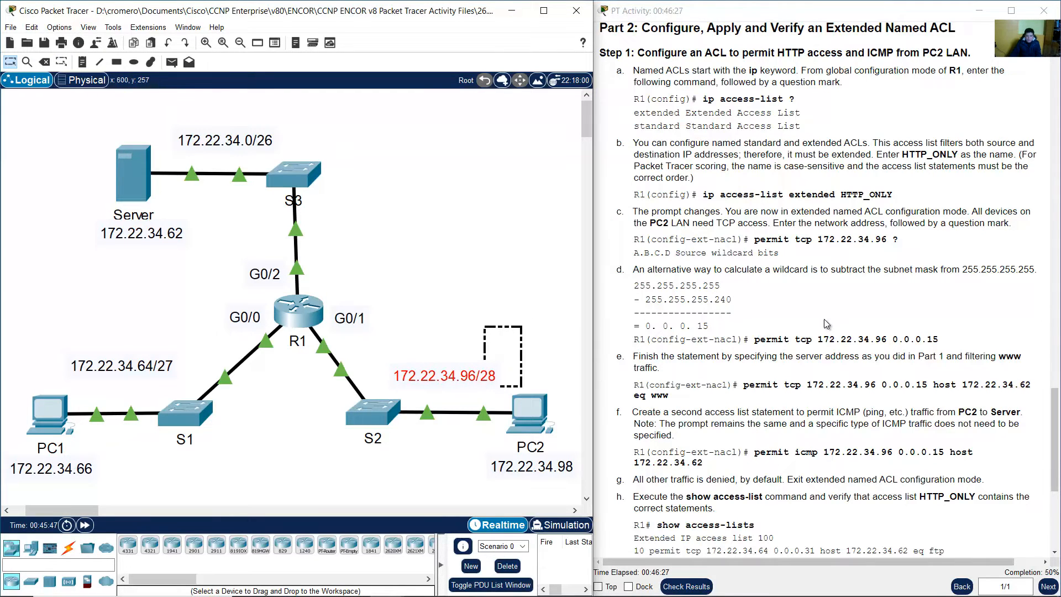
click(826, 320)
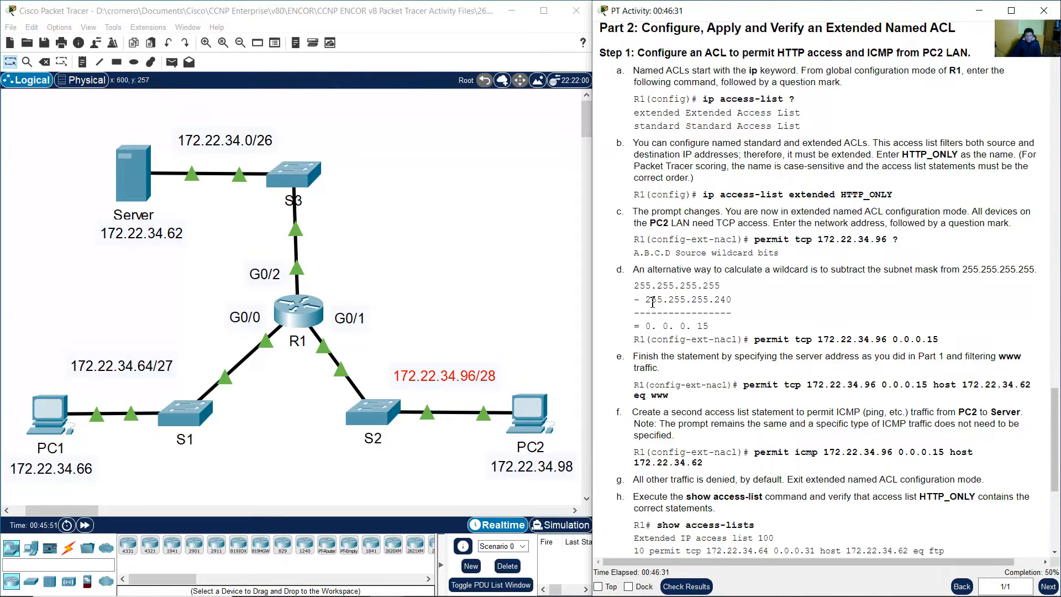
drag(652, 301, 734, 299)
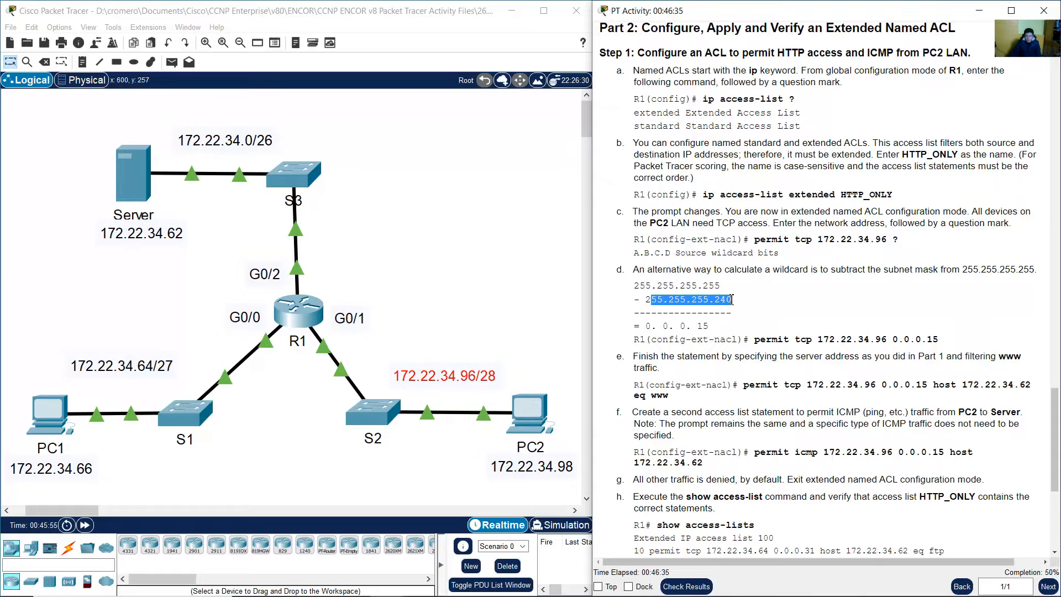
click(645, 272)
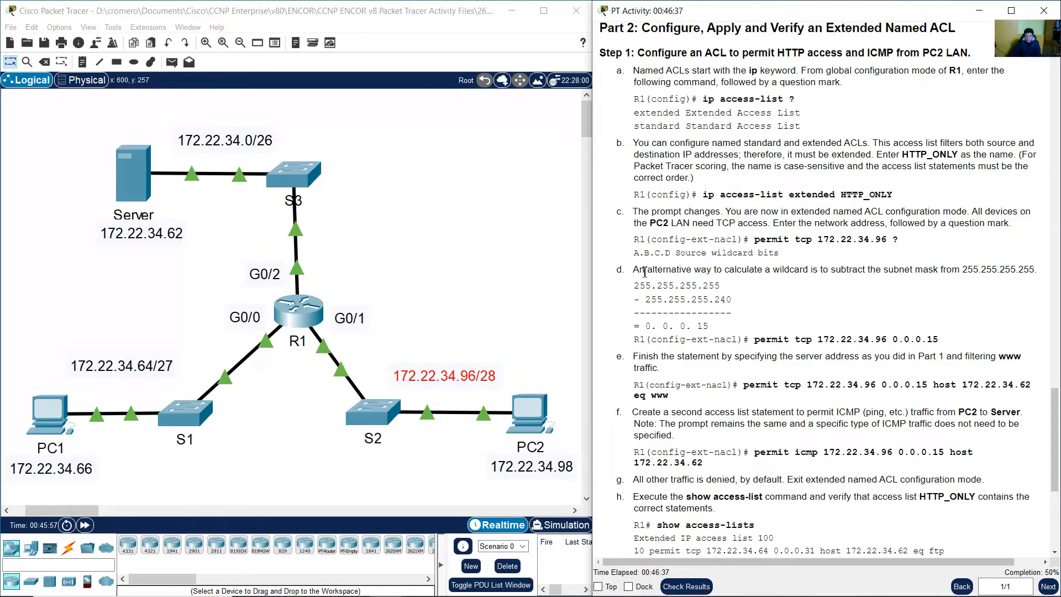
drag(644, 272, 994, 273)
drag(897, 563, 854, 564)
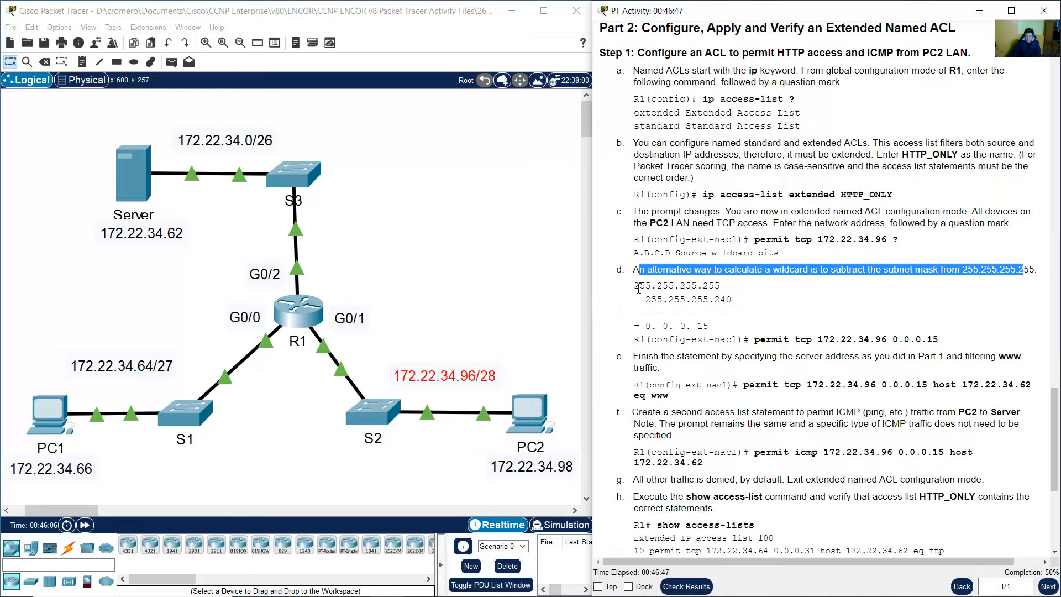
drag(639, 288, 659, 301)
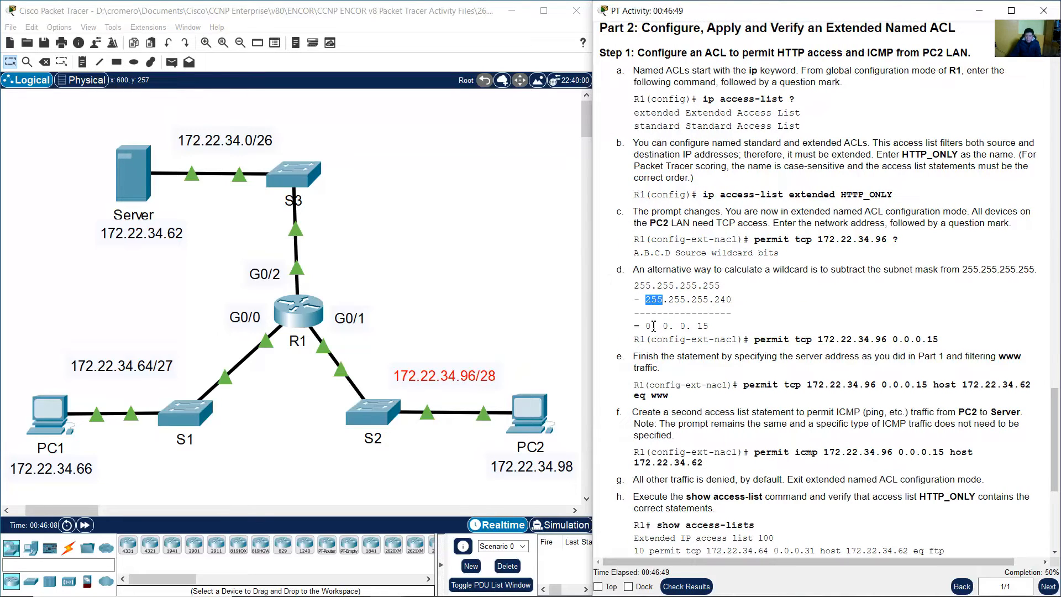
click(654, 326)
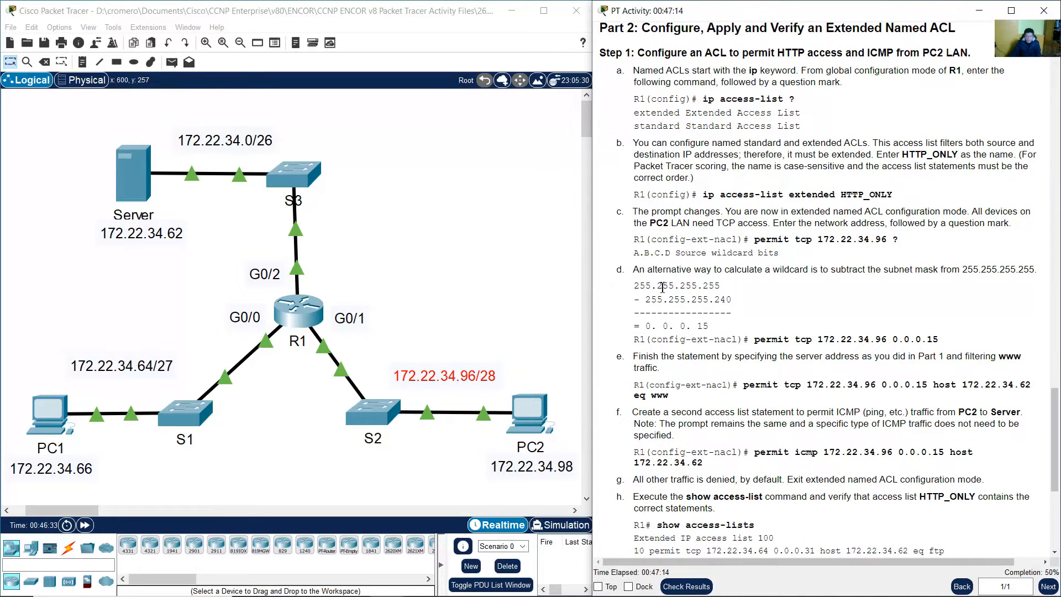
drag(662, 285, 684, 298)
click(670, 328)
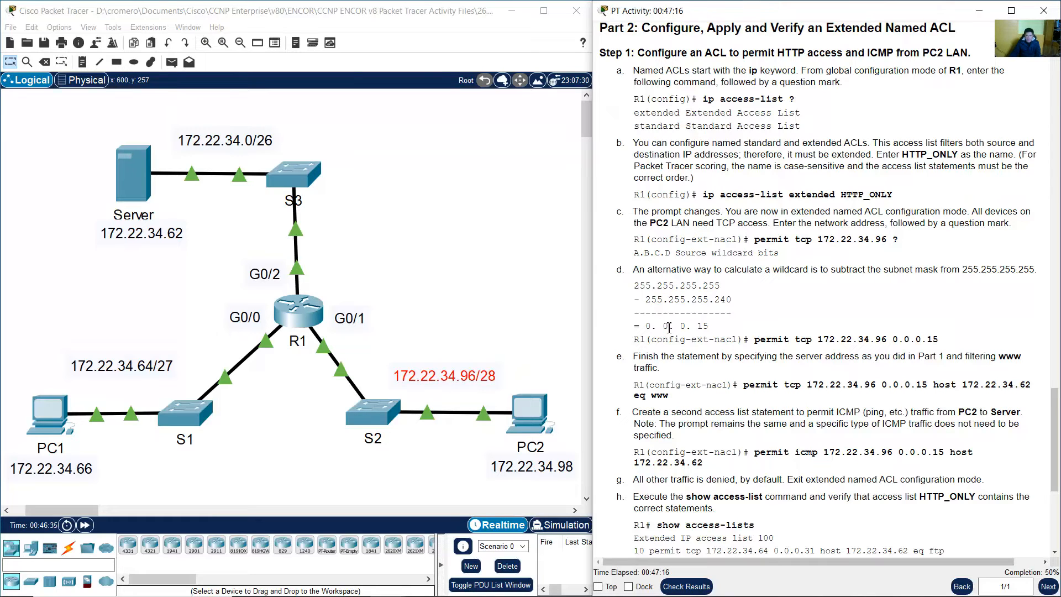
click(694, 285)
double_click(698, 299)
double_click(683, 326)
double_click(704, 285)
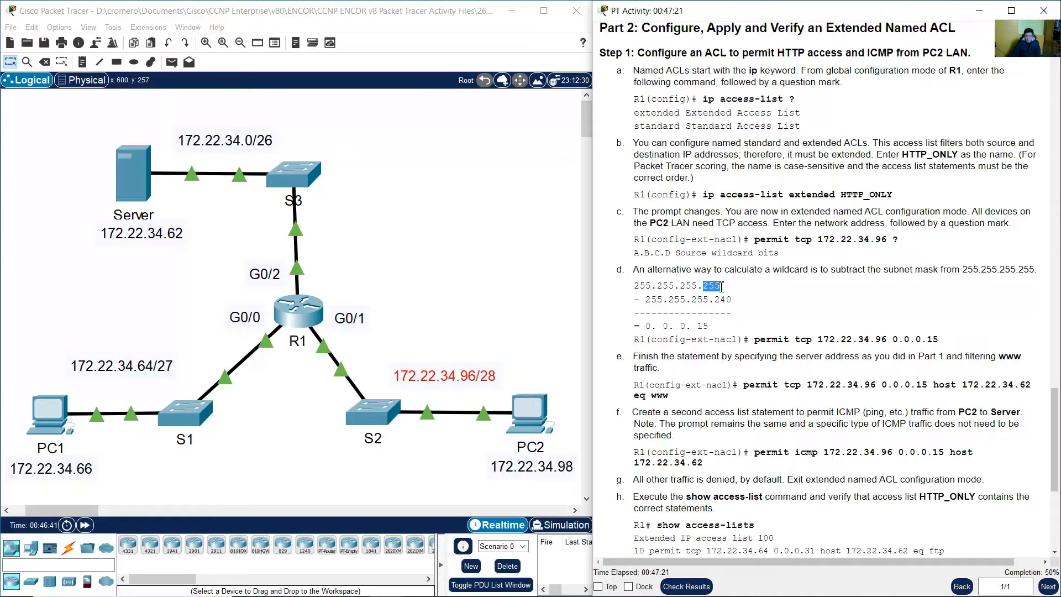
double_click(703, 327)
click(865, 333)
drag(893, 340, 949, 343)
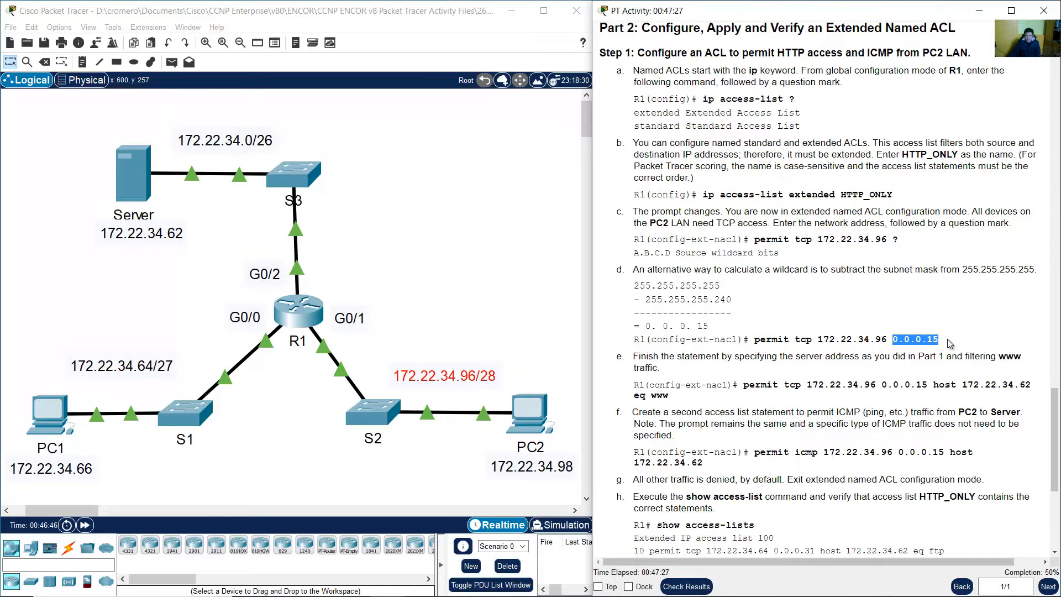
Review step e's requirement to permit www traffic to host 172.22.34.62
click(310, 318)
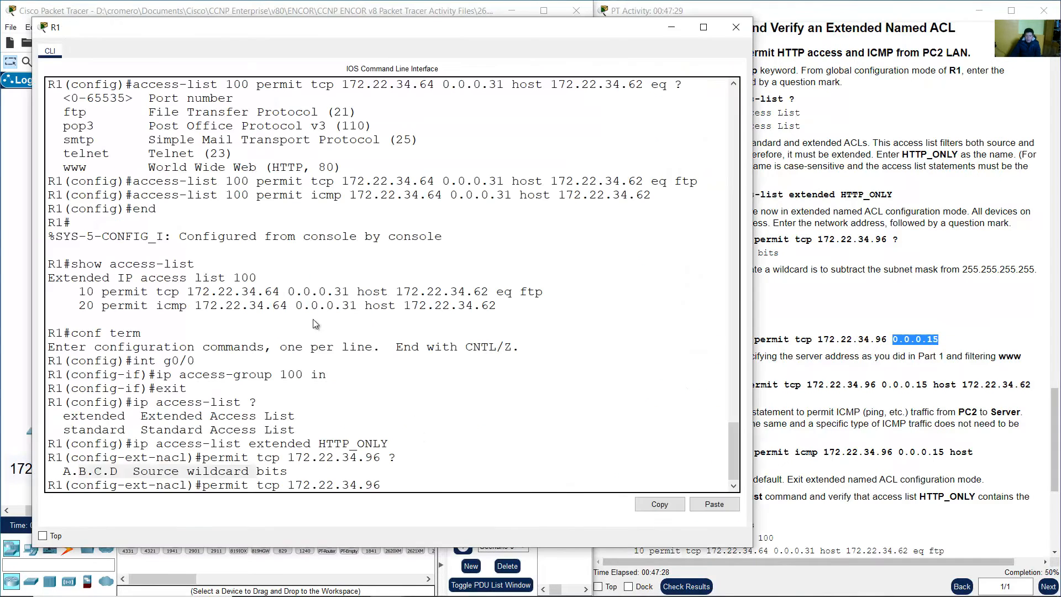
click(435, 486)
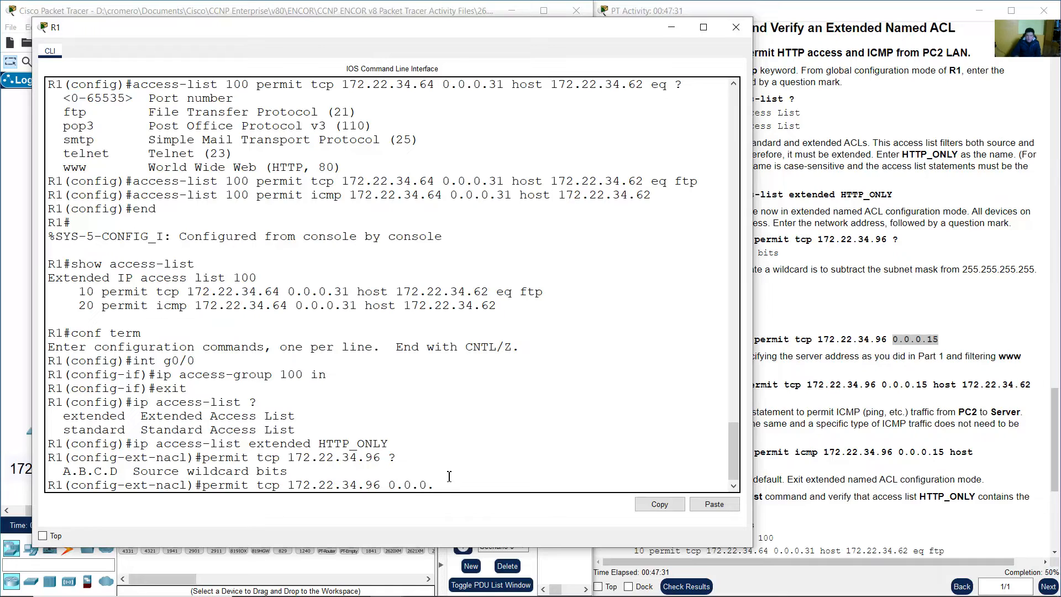
click(916, 325)
scroll(907, 331, down, 2)
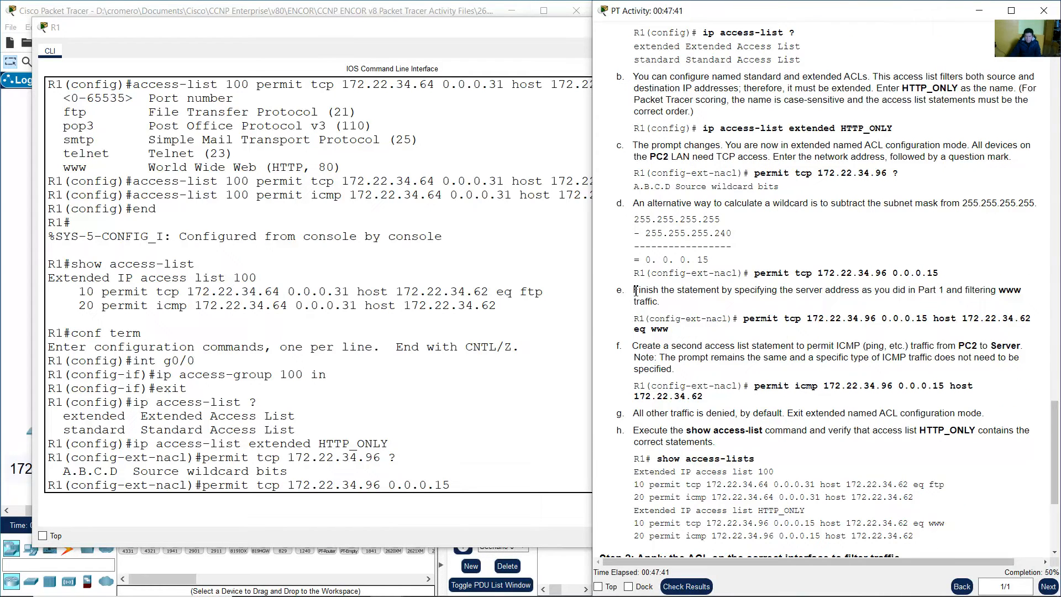
drag(635, 290, 864, 286)
drag(869, 286, 869, 286)
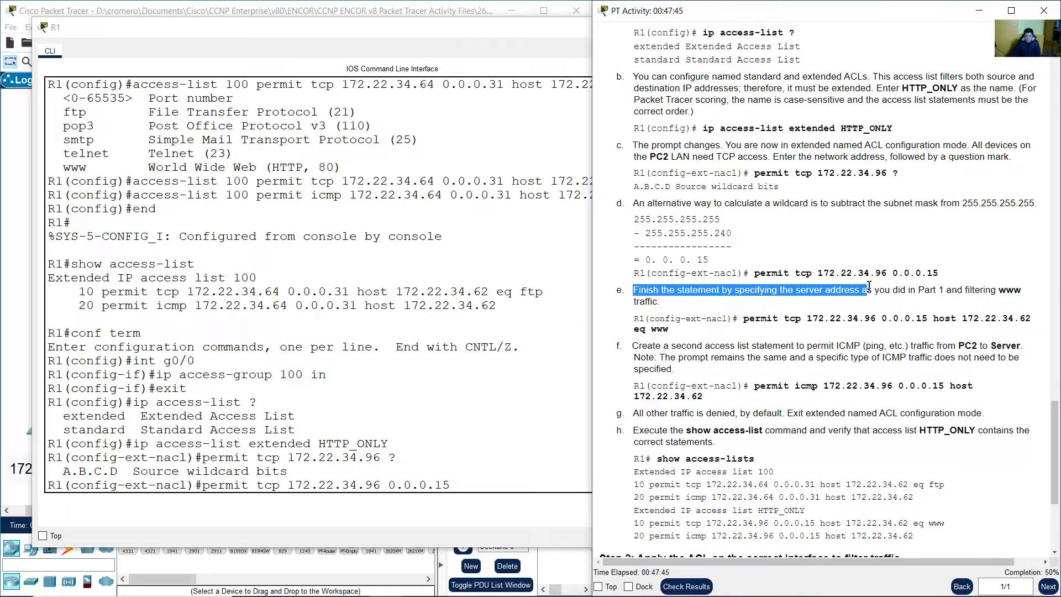
drag(947, 290, 770, 304)
click(887, 330)
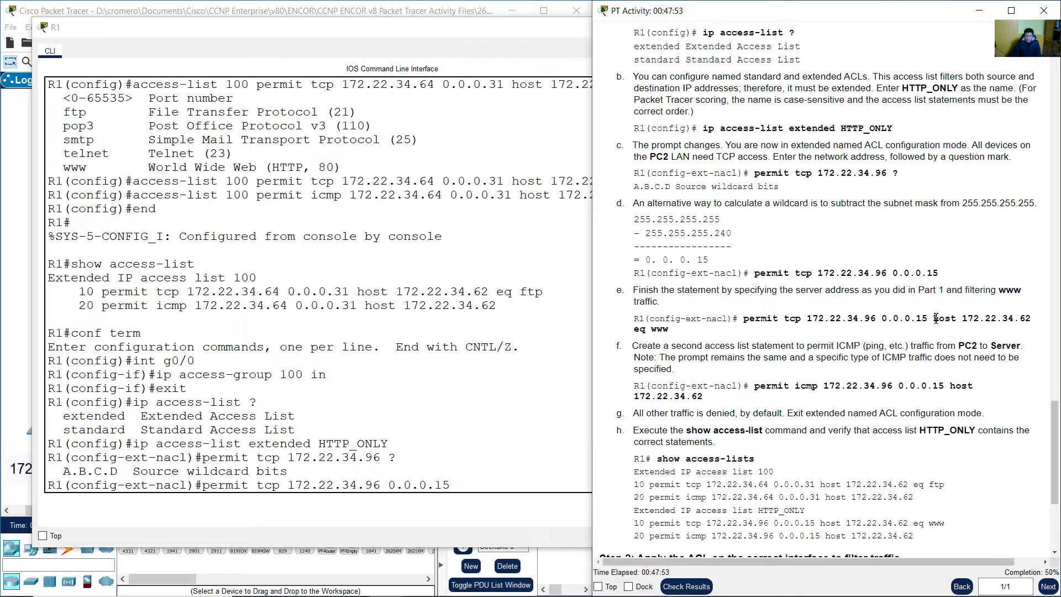
drag(934, 318, 1032, 317)
click(991, 319)
drag(935, 319, 1031, 317)
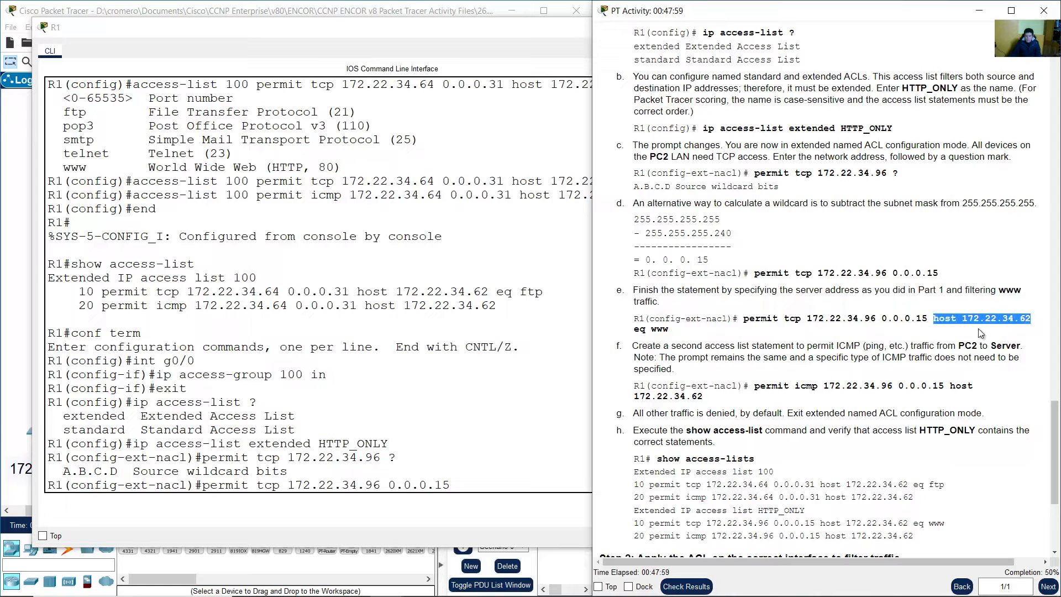
drag(940, 320, 1029, 320)
Find the Server's 172.22.34.62 address and add it as the host destination
click(350, 6)
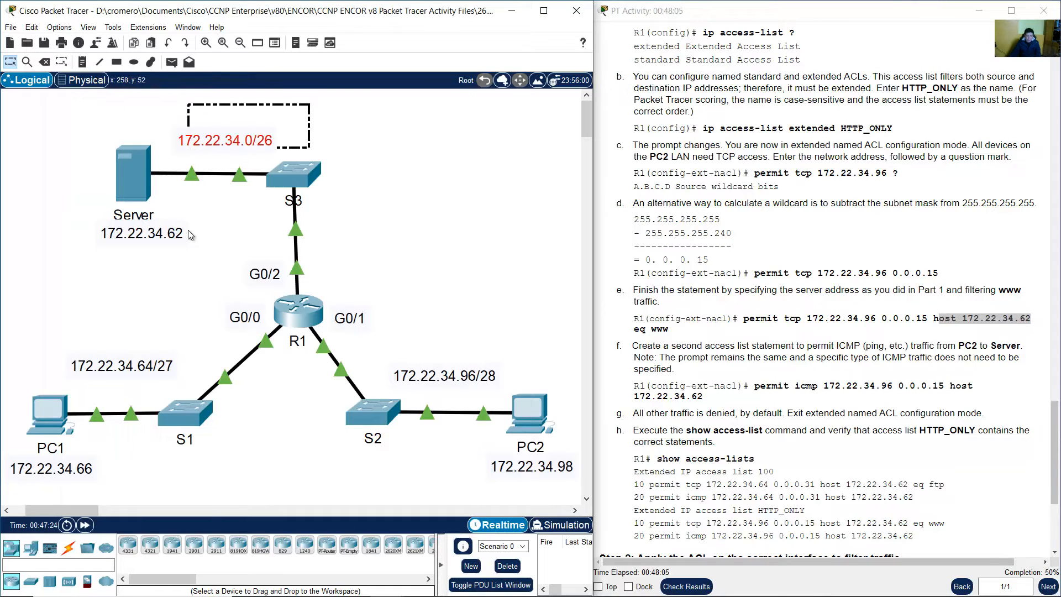
drag(187, 273, 78, 232)
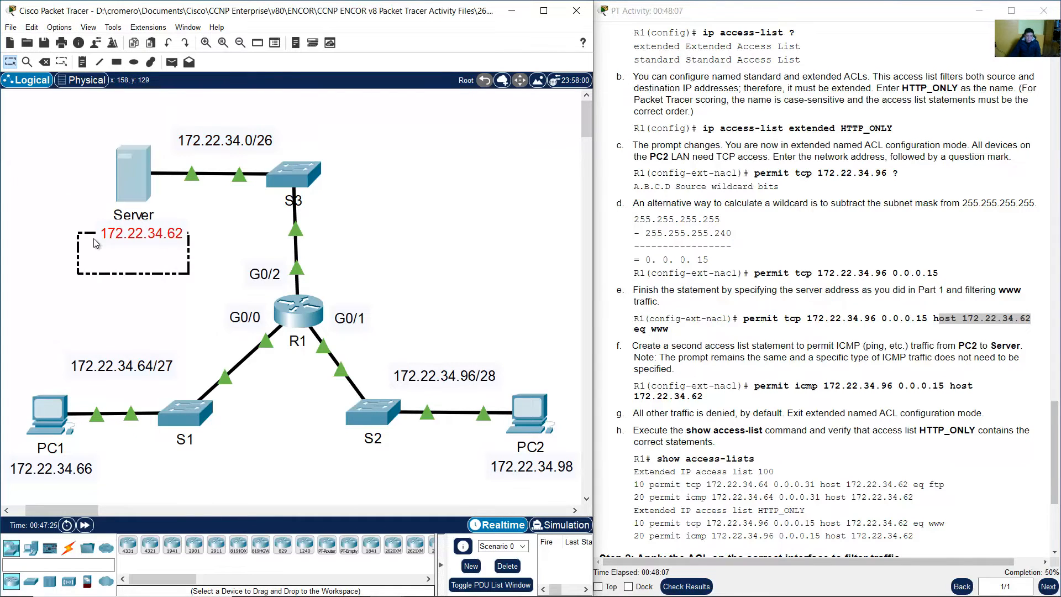
click(301, 321)
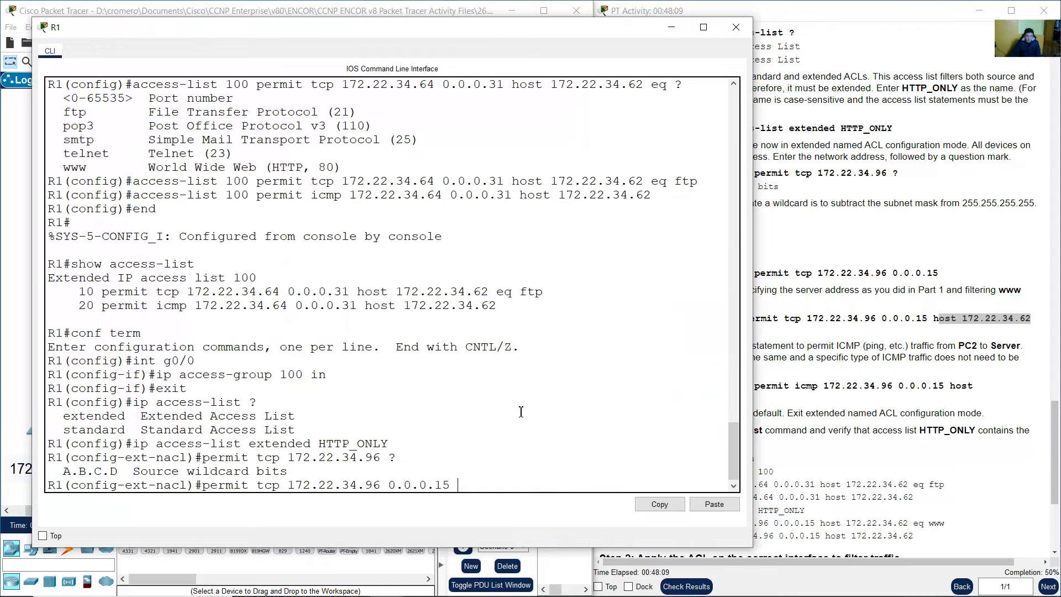
text(host 172.22.34.62)
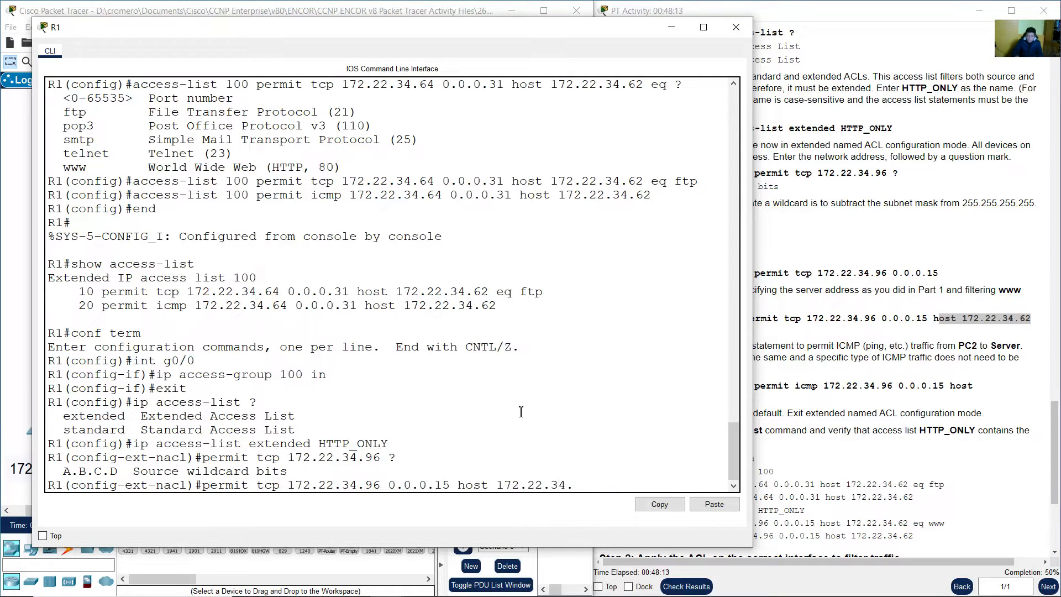
Finish the statement with eq www and enter it
click(921, 296)
drag(634, 329, 647, 330)
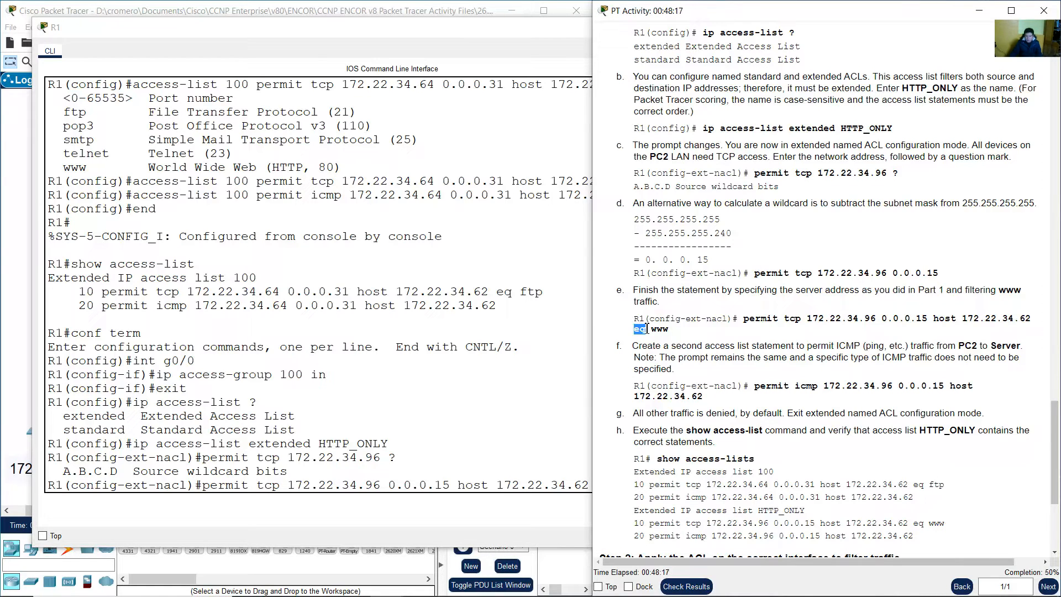
click(657, 330)
double_click(667, 331)
click(660, 331)
double_click(660, 330)
click(578, 403)
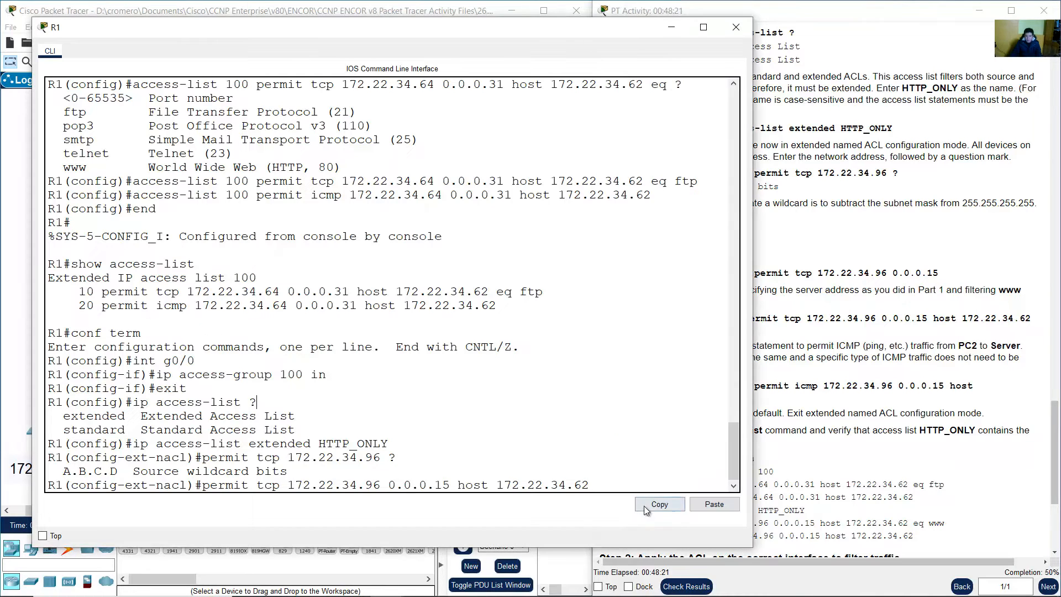
text(eq)
key(Return)
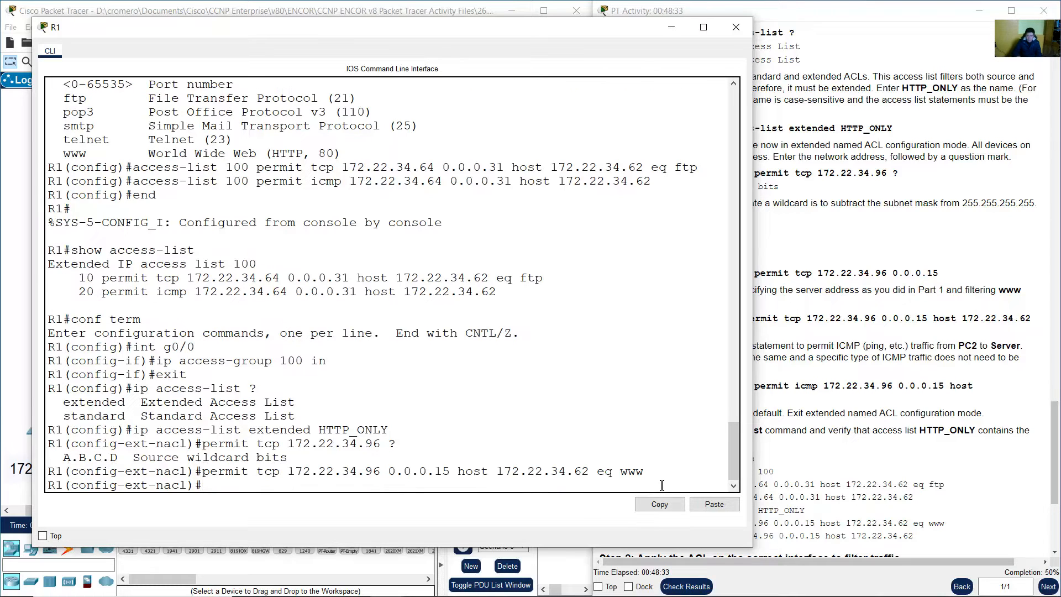
Read step f's note and its permit icmp command for the second statement
click(907, 362)
scroll(813, 342, down, 2)
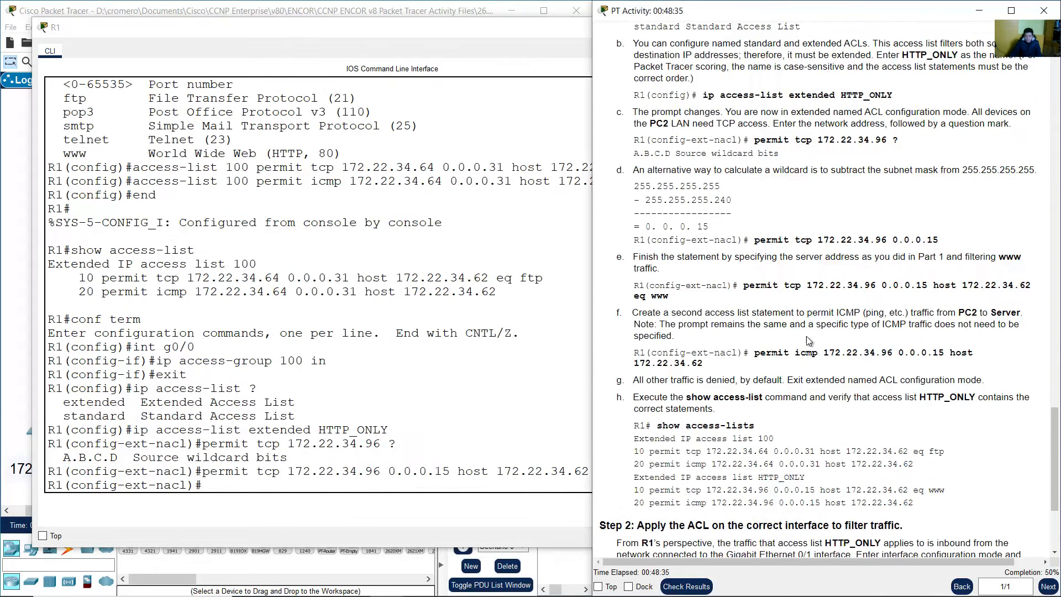
drag(632, 280, 718, 278)
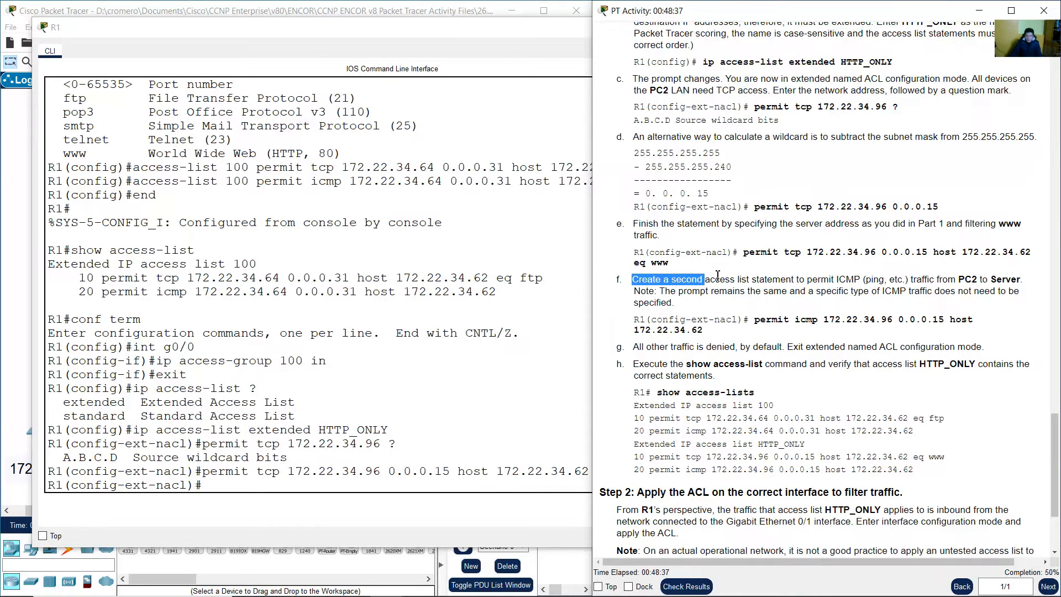
drag(632, 280, 651, 290)
click(694, 313)
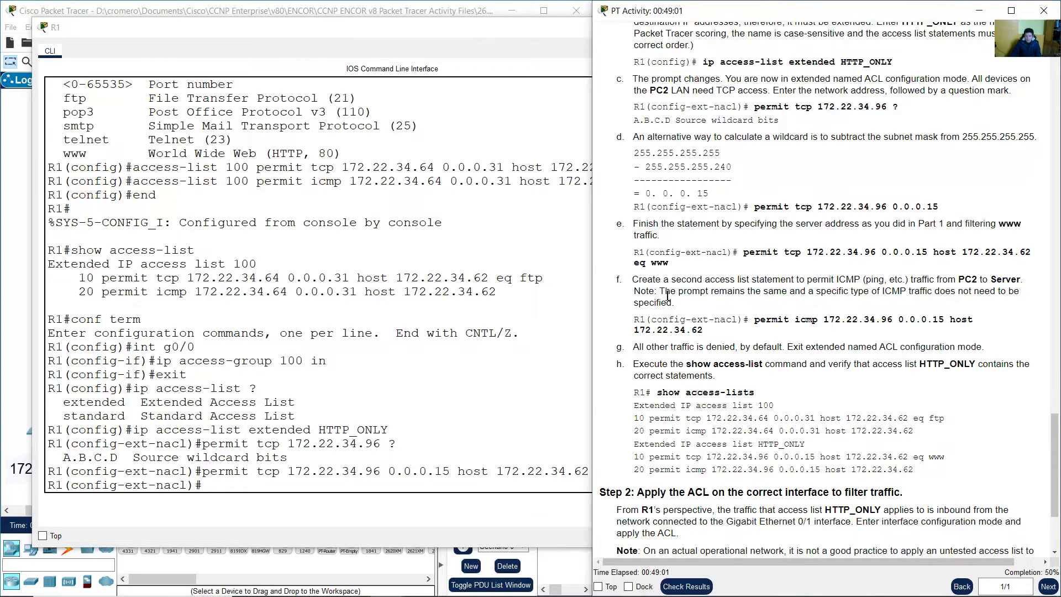
drag(666, 294, 1013, 310)
click(983, 316)
drag(757, 320, 939, 321)
click(840, 321)
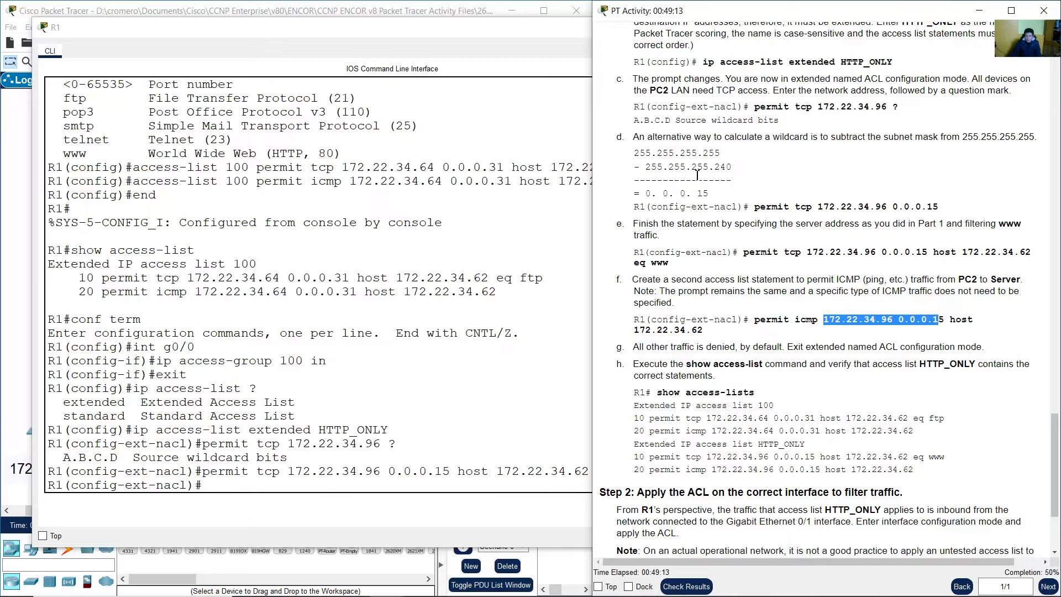
Trace the ICMP path from PC2's LAN to the Server on the topology
click(411, 2)
drag(578, 335, 423, 453)
drag(956, 320, 703, 332)
drag(162, 274, 71, 161)
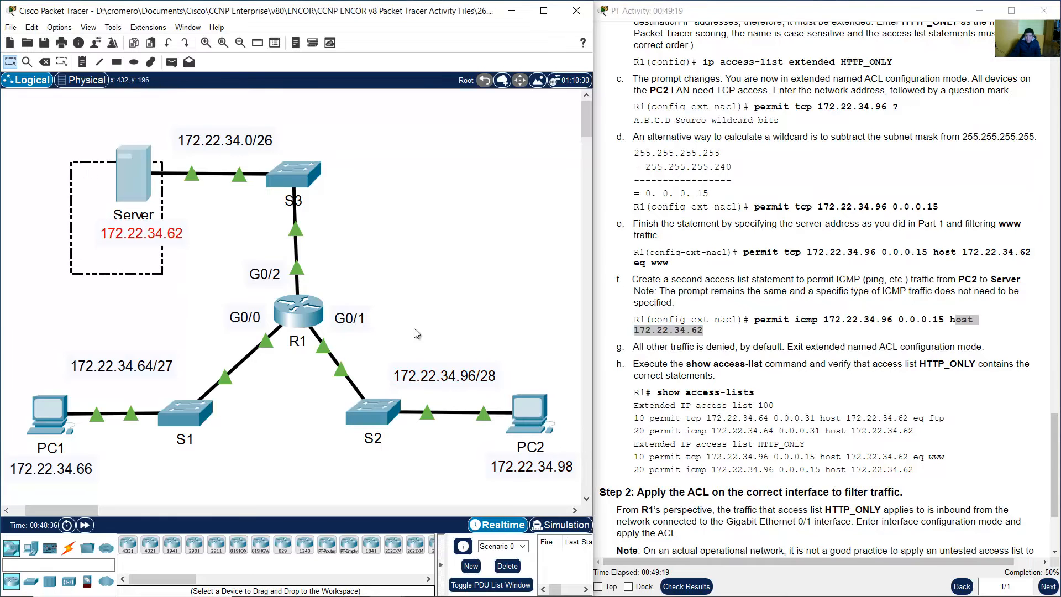
Recall the www statement, change tcp to icmp, drop eq www, and enter it
click(303, 324)
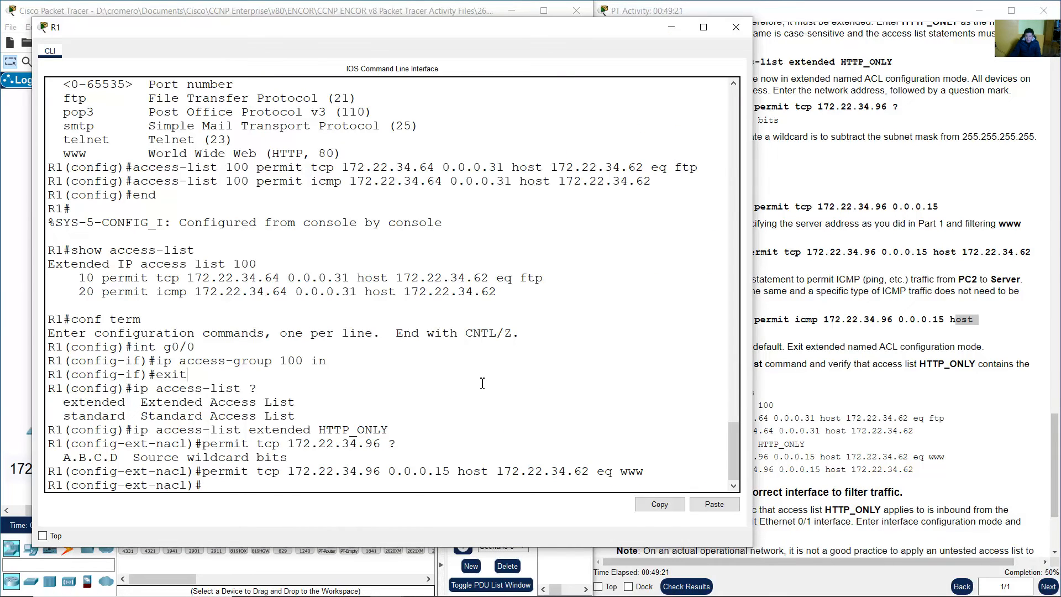
key(Up)
key(BackSpace)
key(BackSpace)
key(BackSpace)
key(BackSpace)
key(BackSpace)
key(BackSpace)
key(BackSpace)
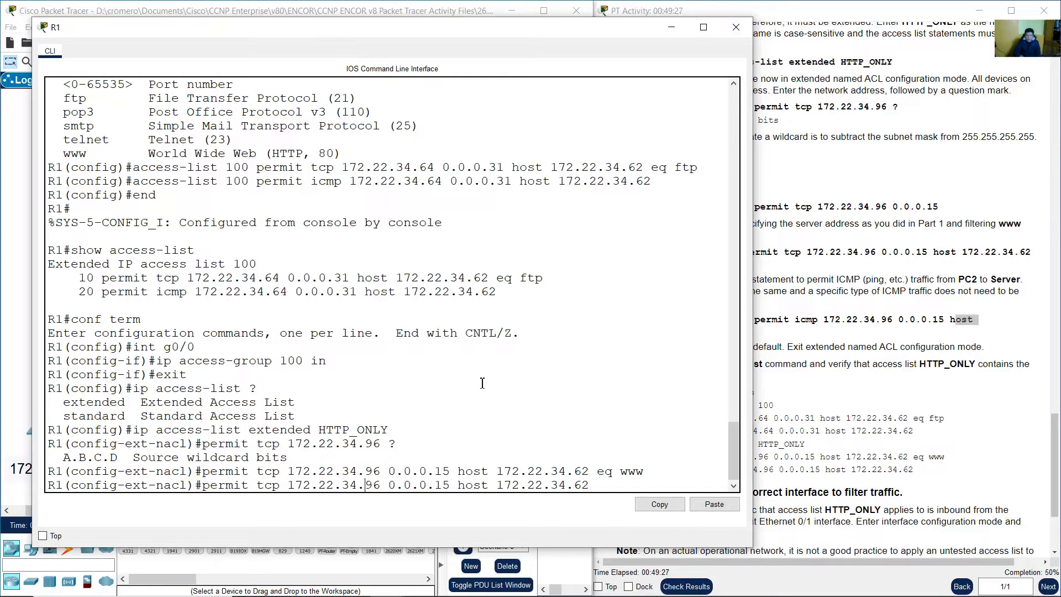
key(Left)
key(Left)
key(Left)
key(Left)
key(Left)
key(Left)
key(Left)
key(Left)
key(Left)
key(Left)
key(Left)
key(Left)
key(Left)
key(Left)
key(Left)
key(Left)
key(Left)
key(Left)
key(Left)
key(Left)
key(BackSpace)
key(BackSpace)
key(BackSpace)
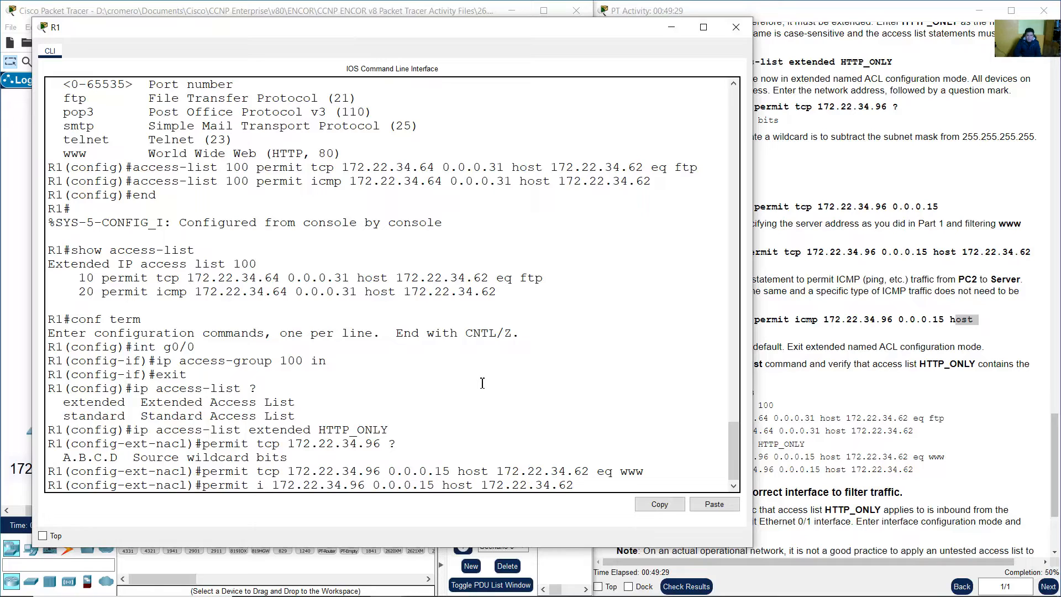
text(icmo)
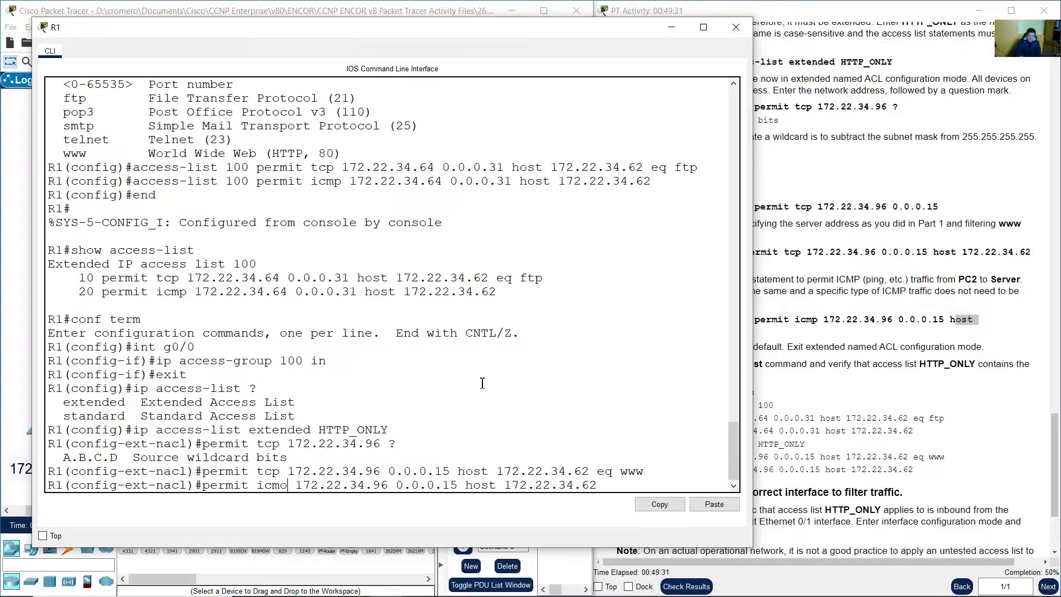
key(BackSpace)
text(p)
drag(221, 489, 598, 487)
click(619, 484)
click(1016, 353)
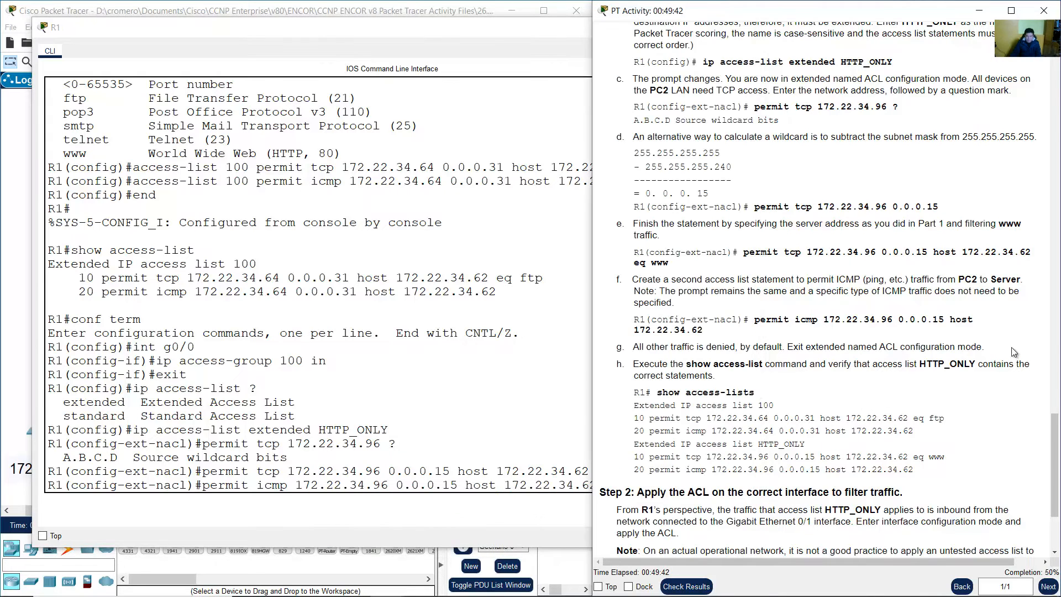
click(507, 400)
key(Return)
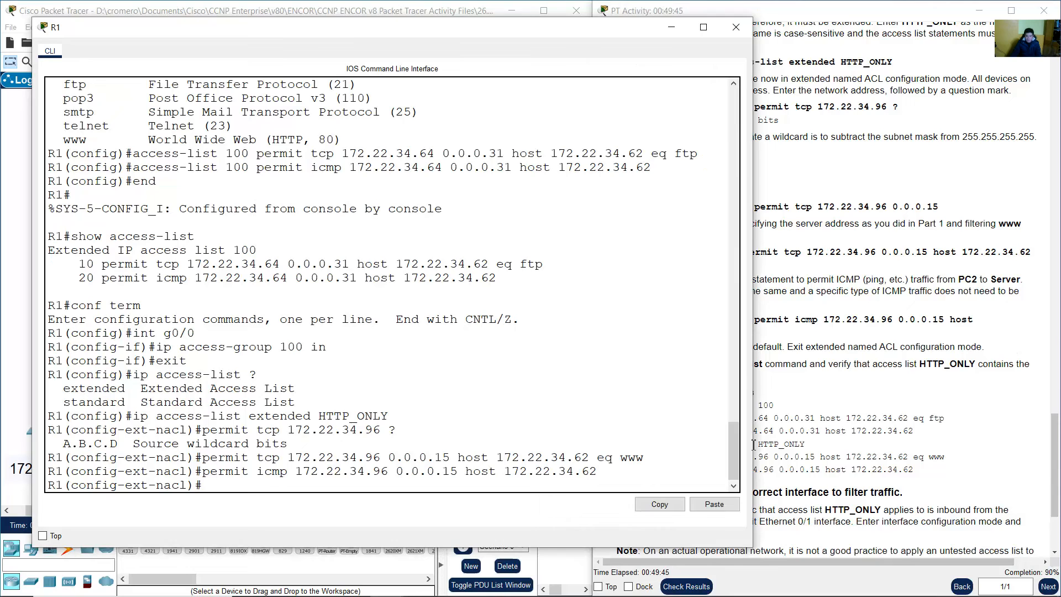
Review the two new permit statements and step g's default-deny note
click(870, 386)
scroll(879, 385, down, 2)
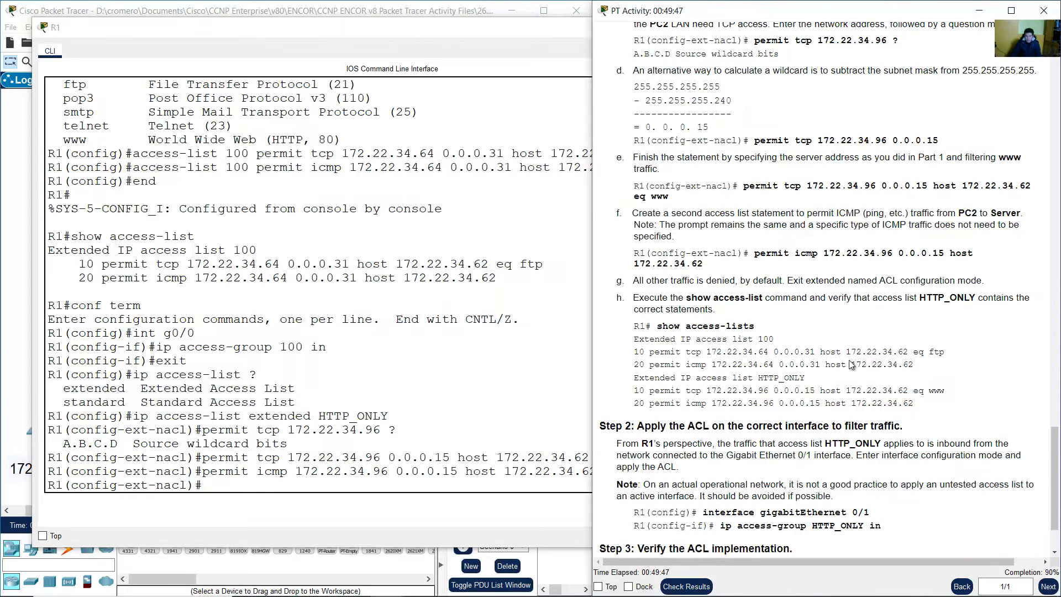
drag(634, 280, 795, 277)
click(795, 277)
click(221, 497)
drag(212, 458, 321, 471)
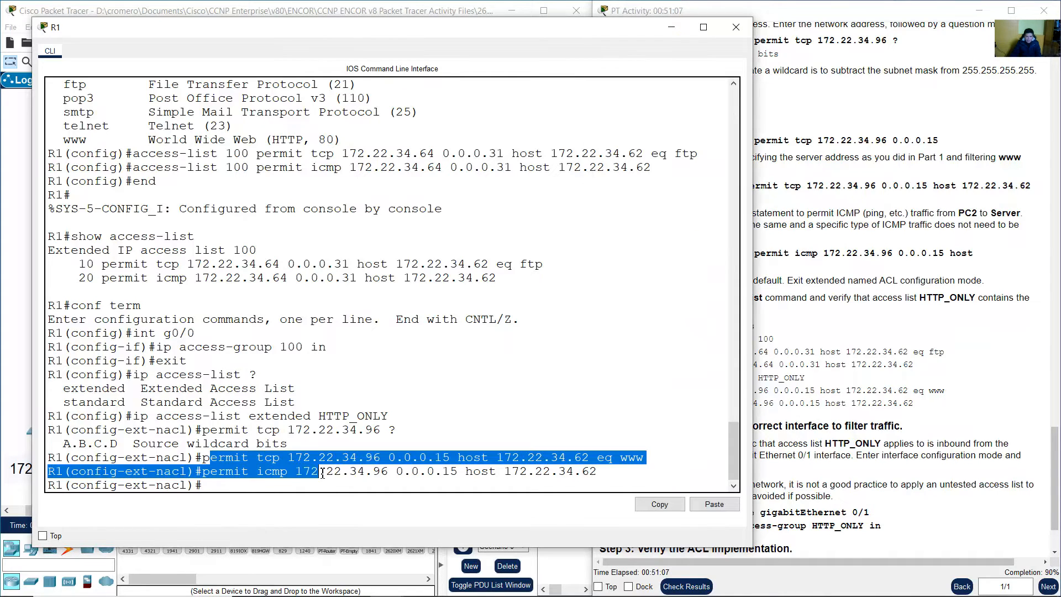
click(215, 488)
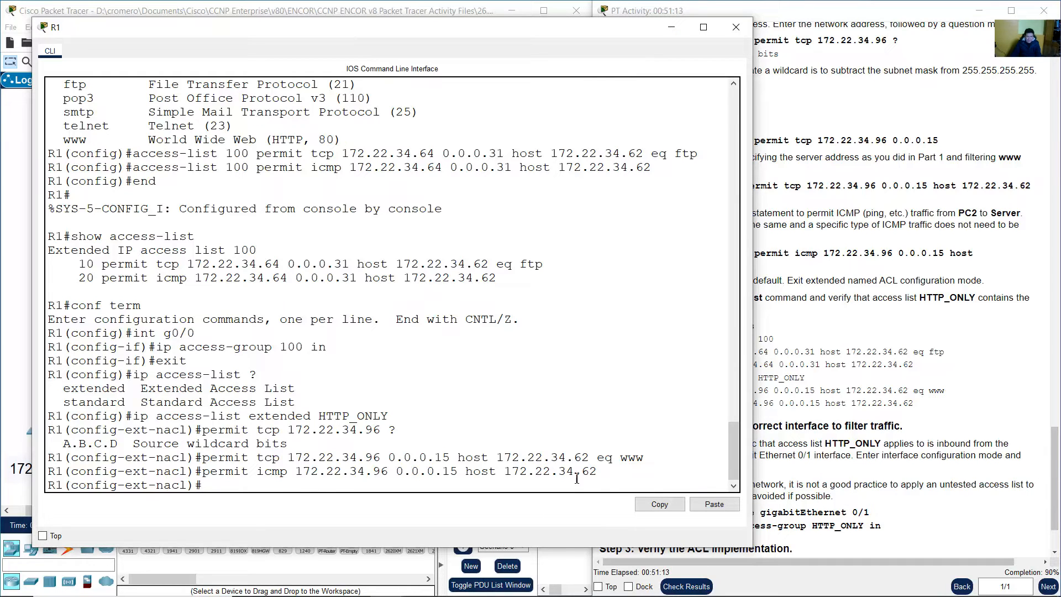
click(885, 359)
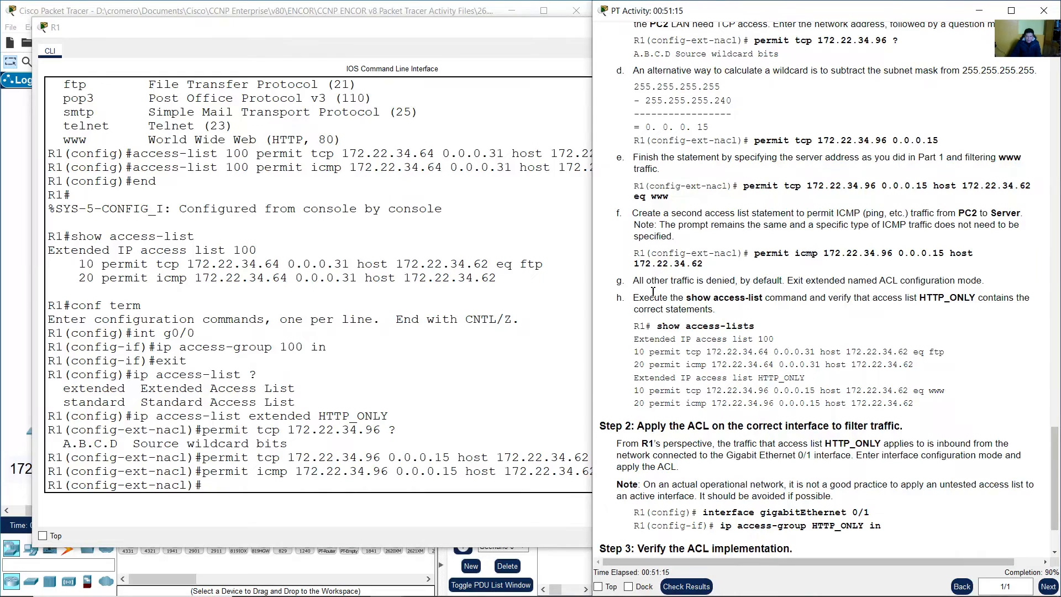
drag(634, 281, 711, 280)
click(747, 280)
Enter exit and compare the ACL prompt with the global configuration prompt
click(348, 483)
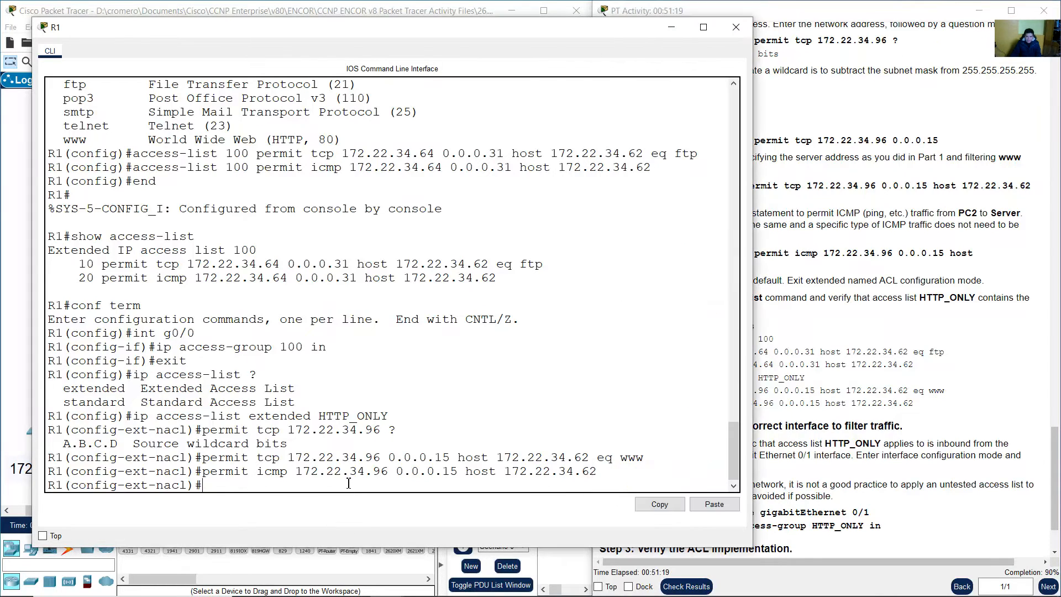
text(exit)
key(Return)
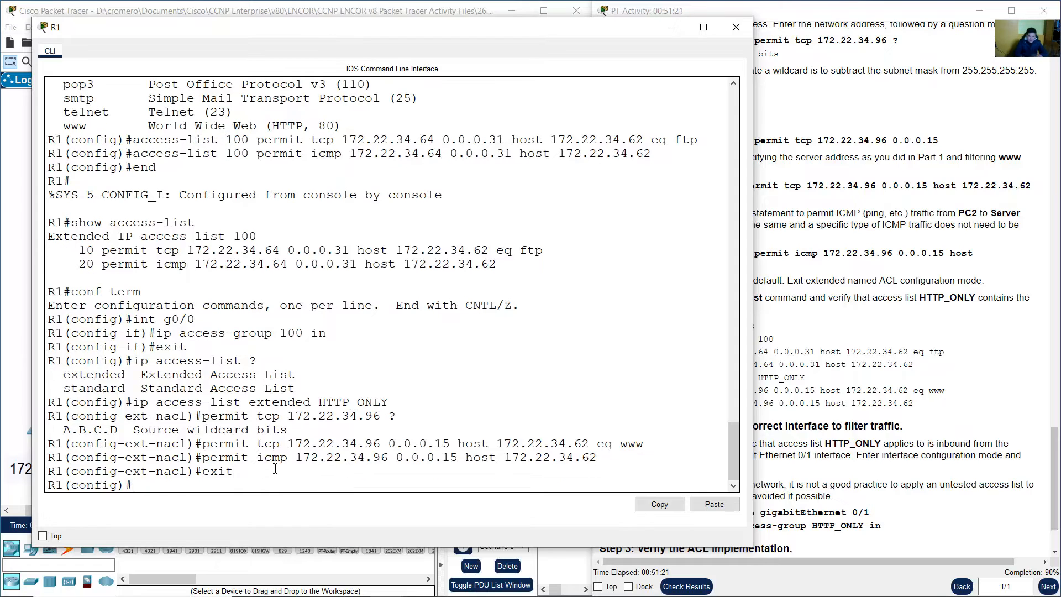
drag(65, 469, 226, 472)
click(176, 473)
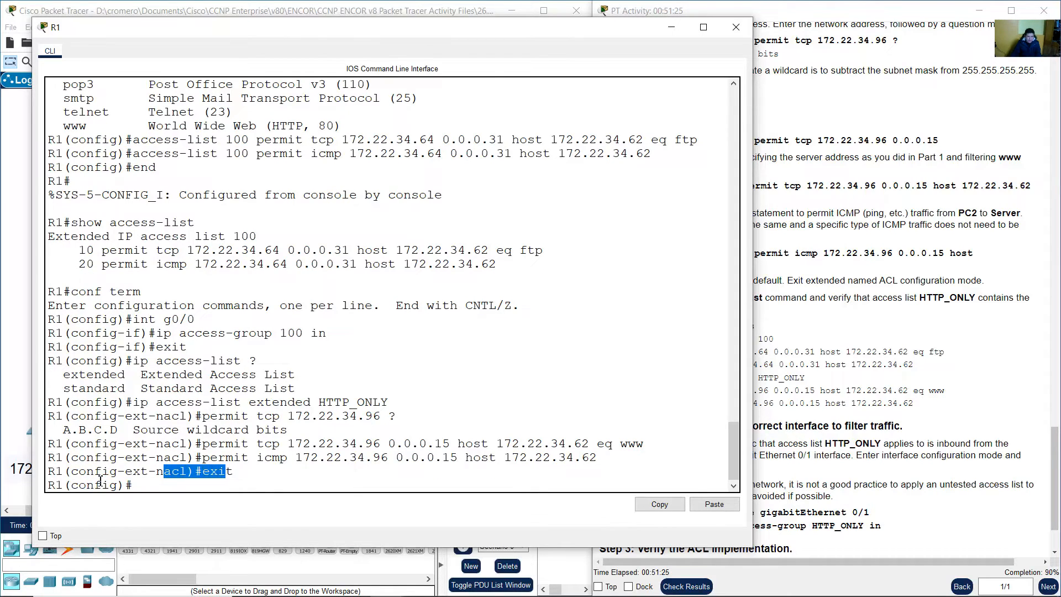
drag(53, 485, 133, 486)
click(128, 484)
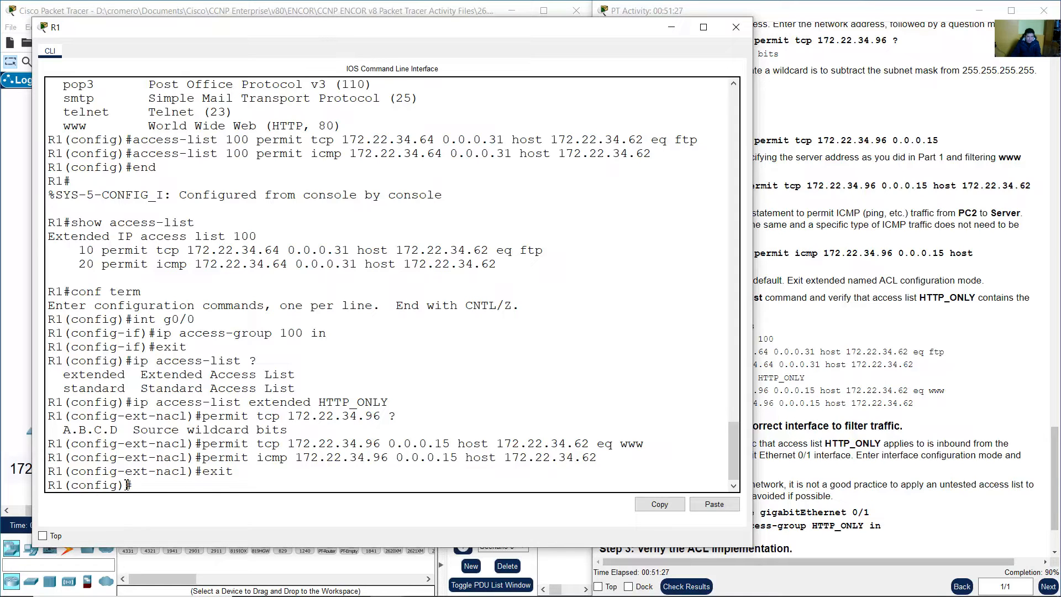
triple_click(98, 485)
click(822, 332)
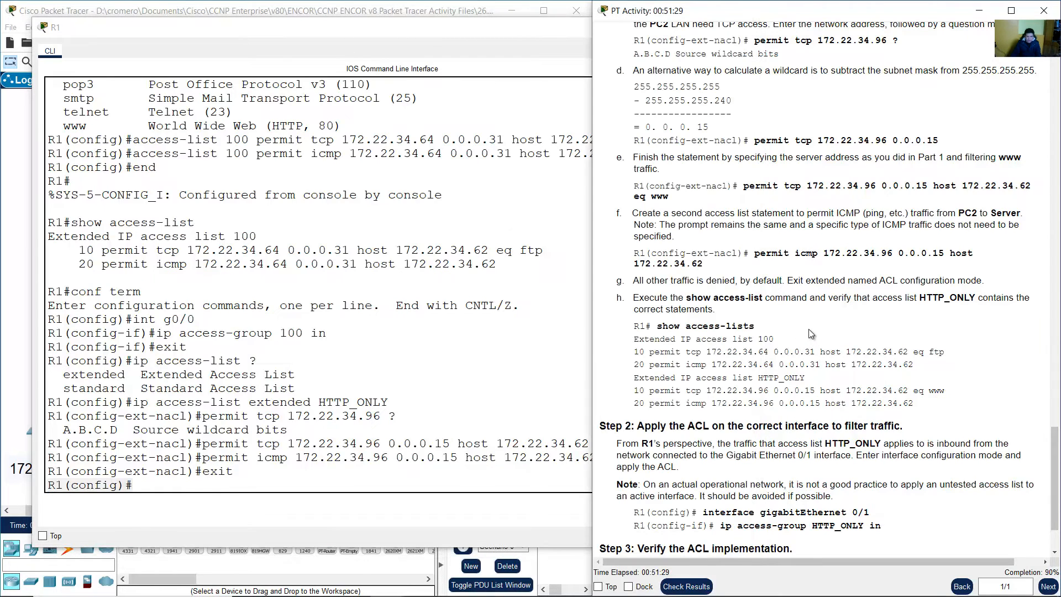
Enter end on R1 to return to privileged EXEC mode
drag(658, 326, 755, 327)
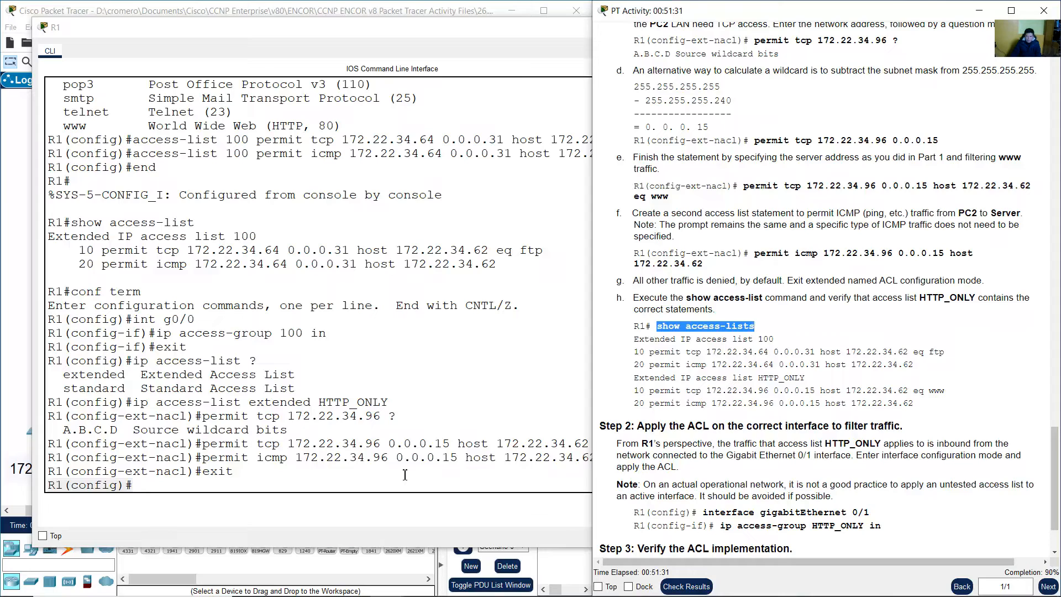
click(406, 473)
text(show acce)
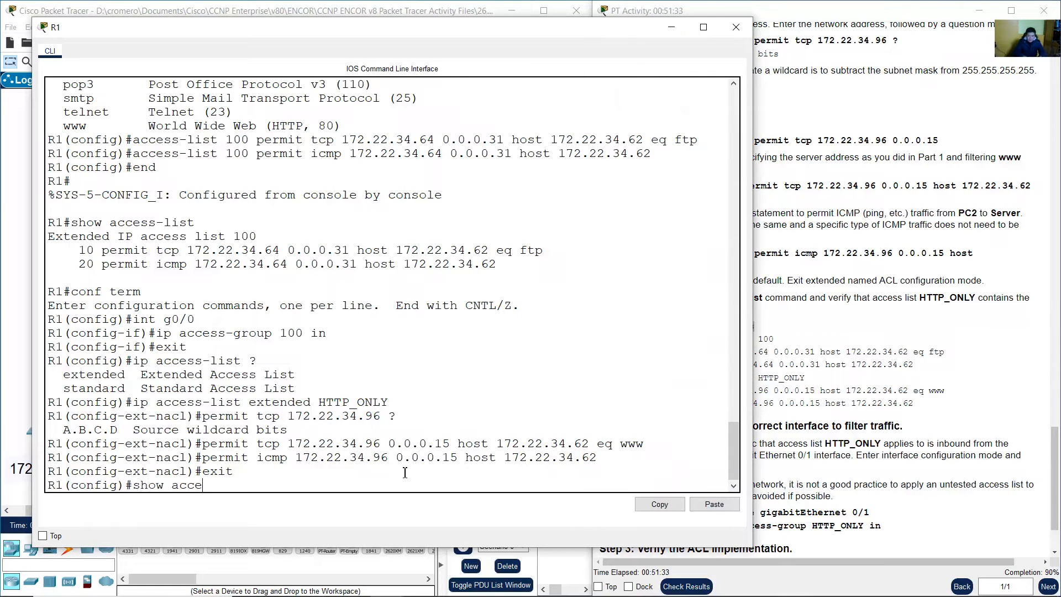
key(BackSpace)
key(BackSpace)
key(BackSpace)
key(BackSpace)
key(BackSpace)
key(BackSpace)
key(BackSpace)
key(BackSpace)
text(end)
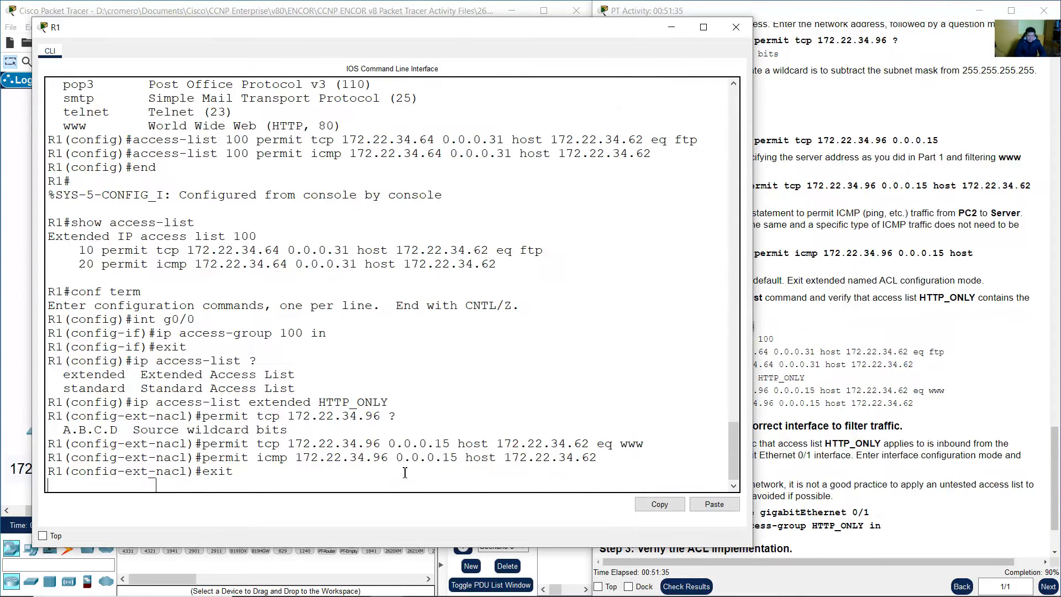
key(Return)
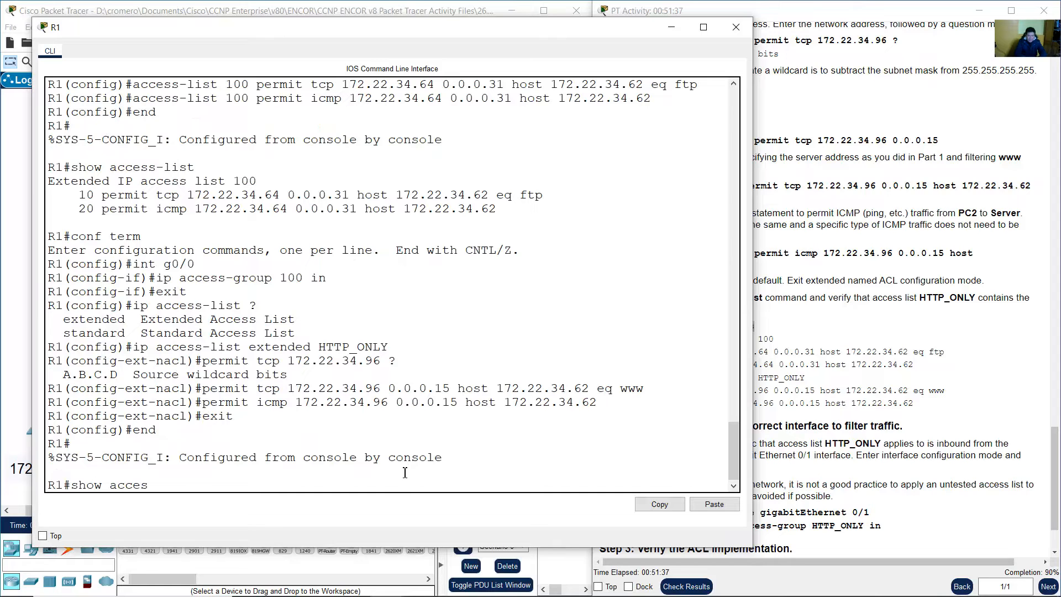
Run show access-list and review HTTP_ONLY's www and ICMP permit entries
text(show access-list)
key(Return)
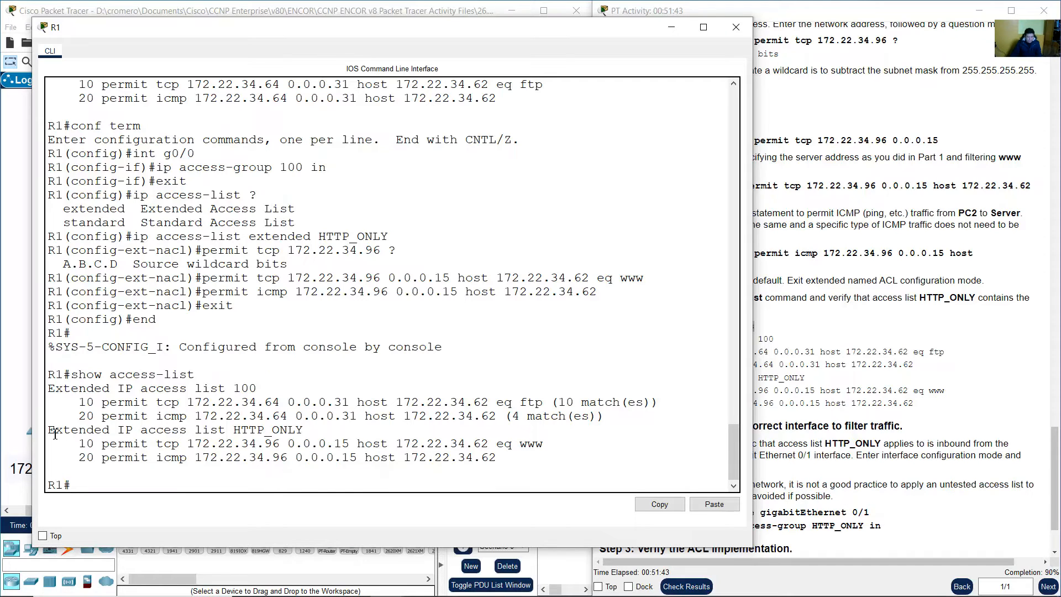
drag(55, 434, 331, 430)
click(229, 434)
click(314, 434)
drag(81, 442, 564, 461)
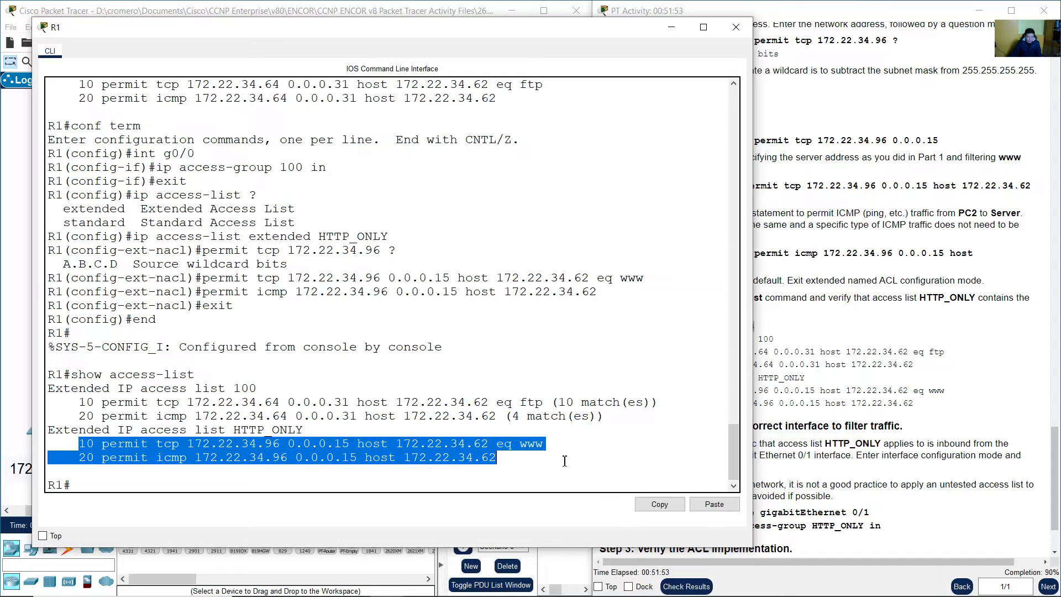
click(851, 423)
scroll(852, 421, down, 4)
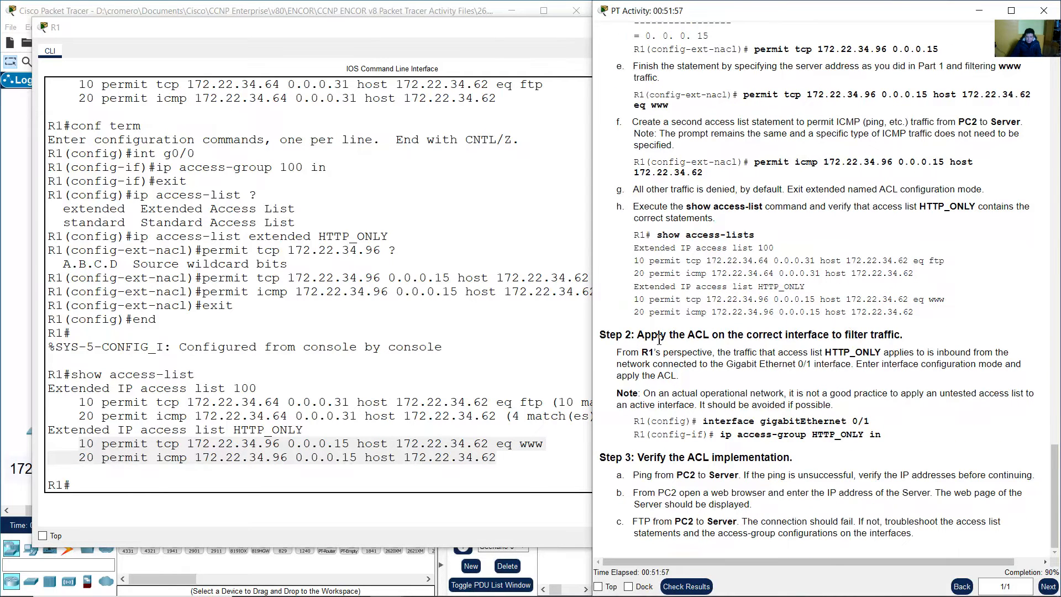
drag(645, 335, 900, 335)
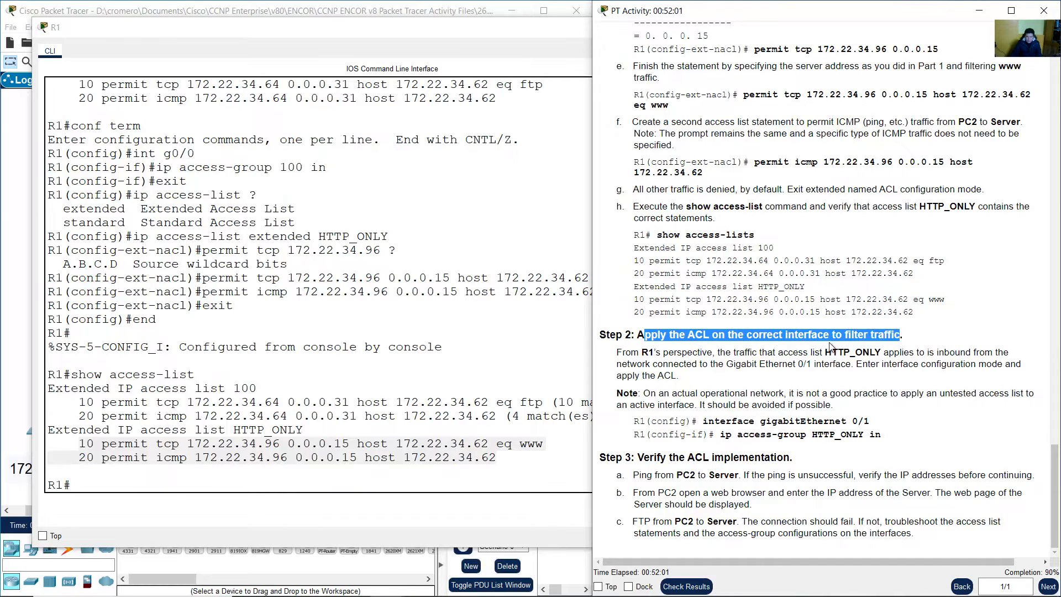
drag(618, 354, 763, 385)
click(868, 369)
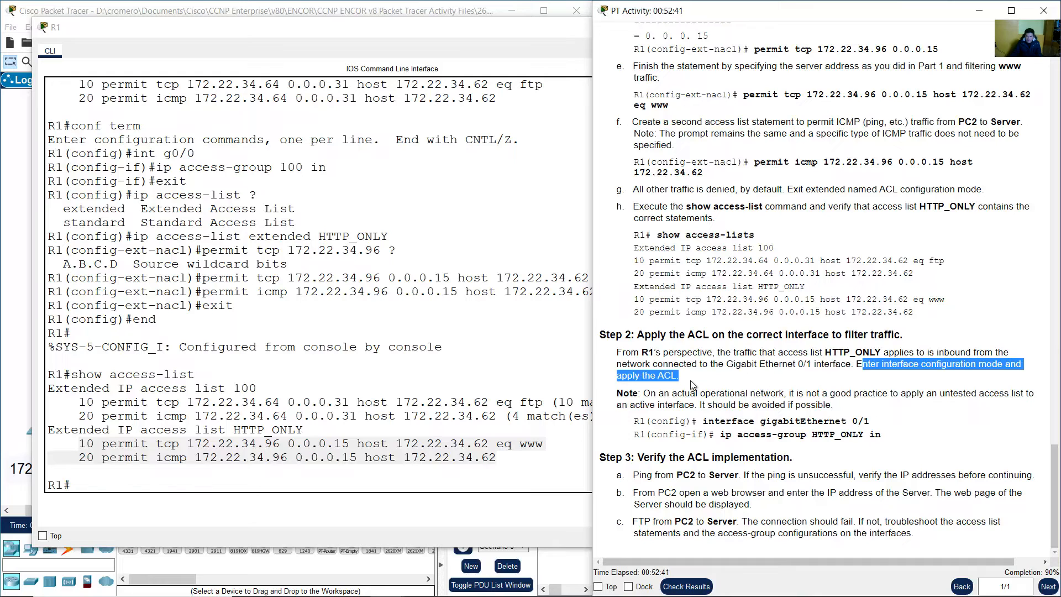
click(729, 385)
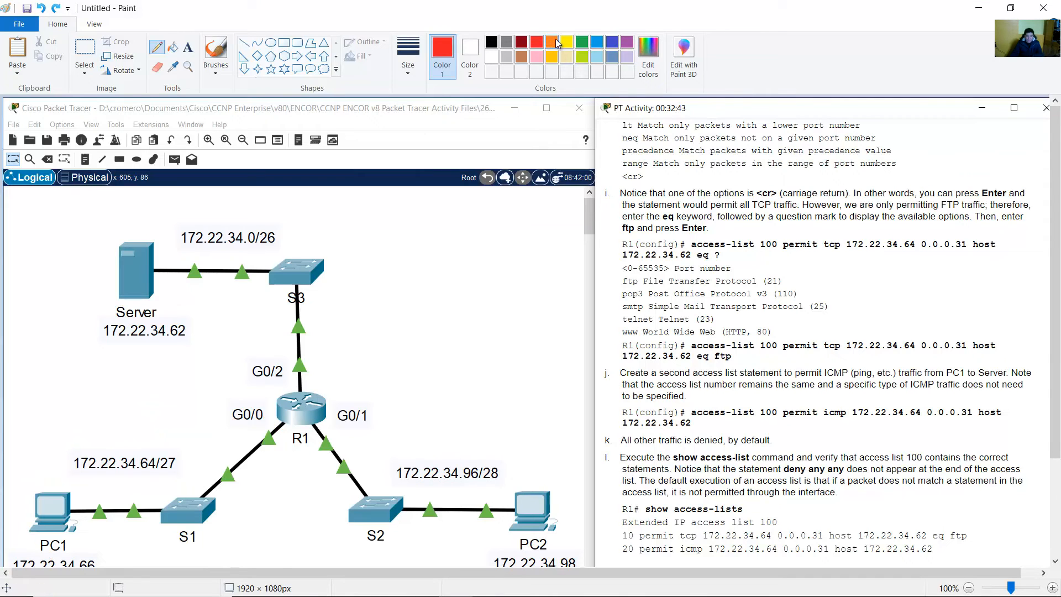
In orange, circle the S2/PC2 network labelled S and the Server labelled D
click(553, 43)
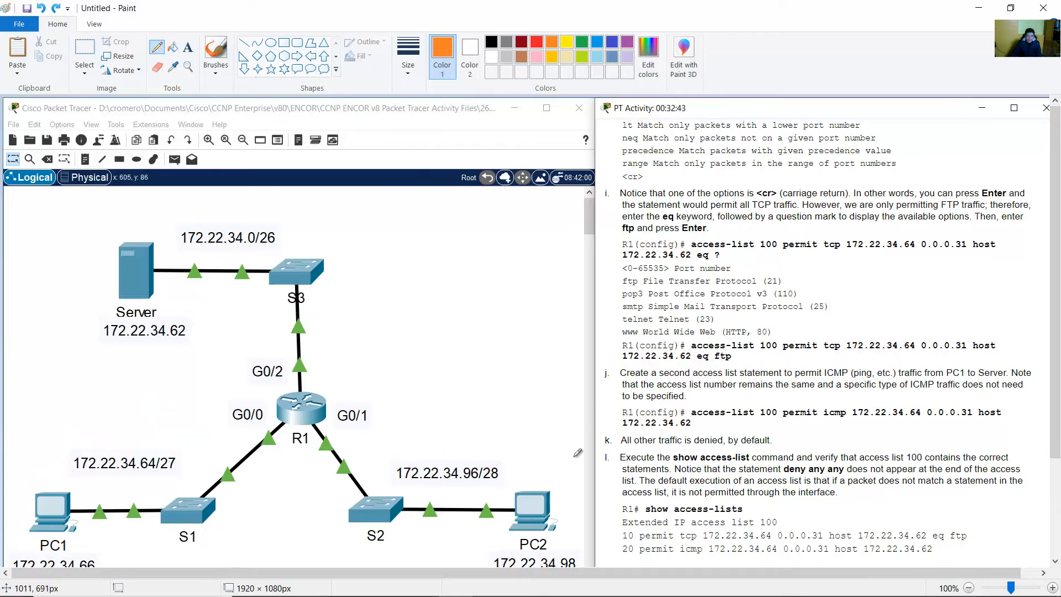
drag(1057, 243, 1056, 288)
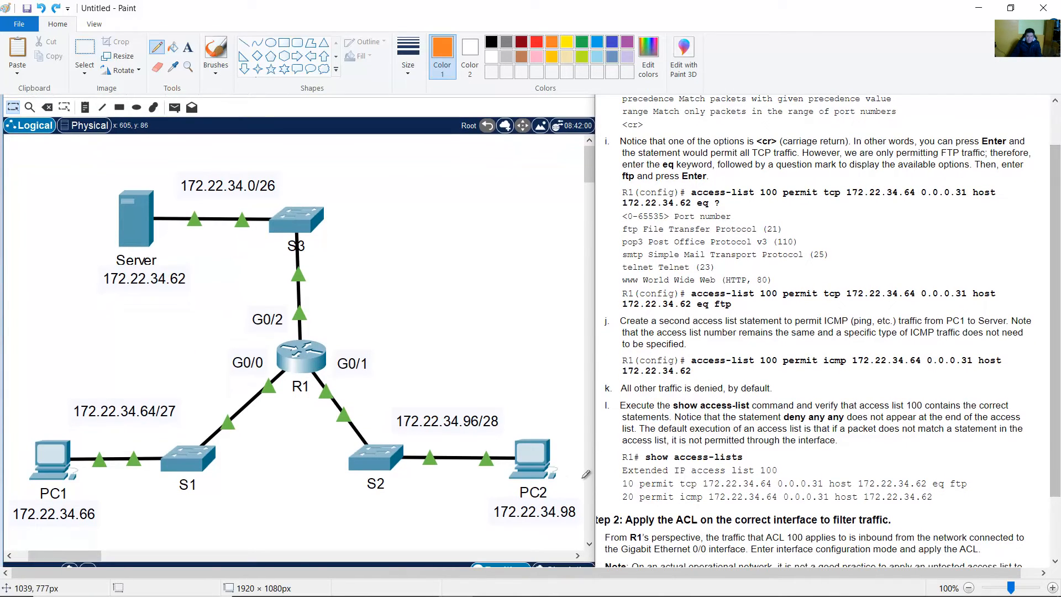
mouse_move(584, 466)
mouse_down()
mouse_move(539, 403)
mouse_move(306, 449)
mouse_move(512, 519)
mouse_move(557, 521)
mouse_move(582, 467)
mouse_up()
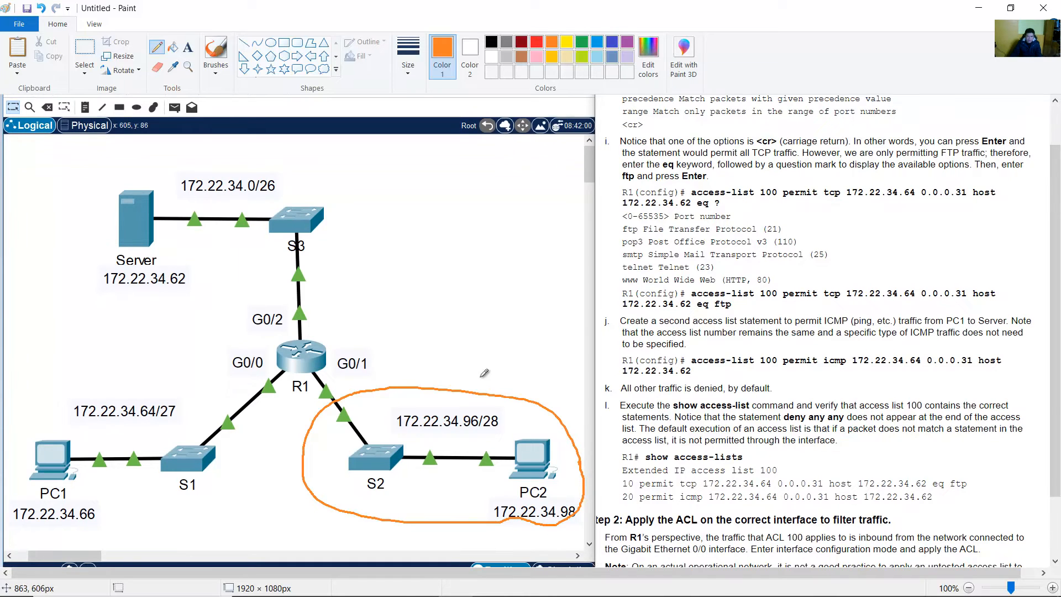
drag(512, 354, 501, 376)
drag(200, 285, 188, 252)
mouse_move(161, 215)
mouse_down()
mouse_move(133, 172)
mouse_move(99, 279)
mouse_move(187, 296)
mouse_move(199, 280)
mouse_up()
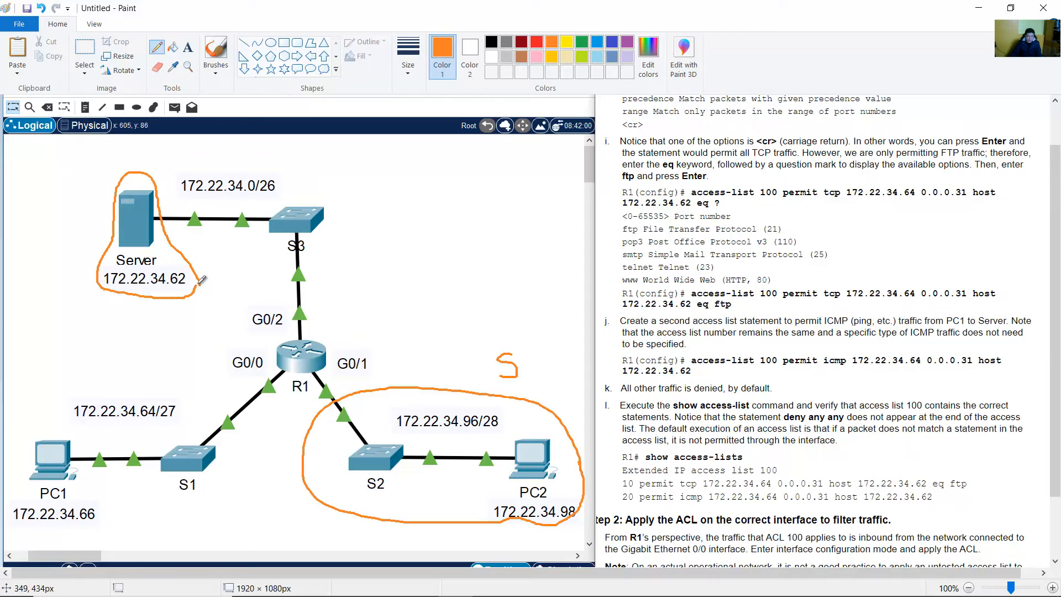
mouse_move(81, 185)
mouse_down()
mouse_move(83, 208)
mouse_move(100, 192)
mouse_move(83, 209)
mouse_up()
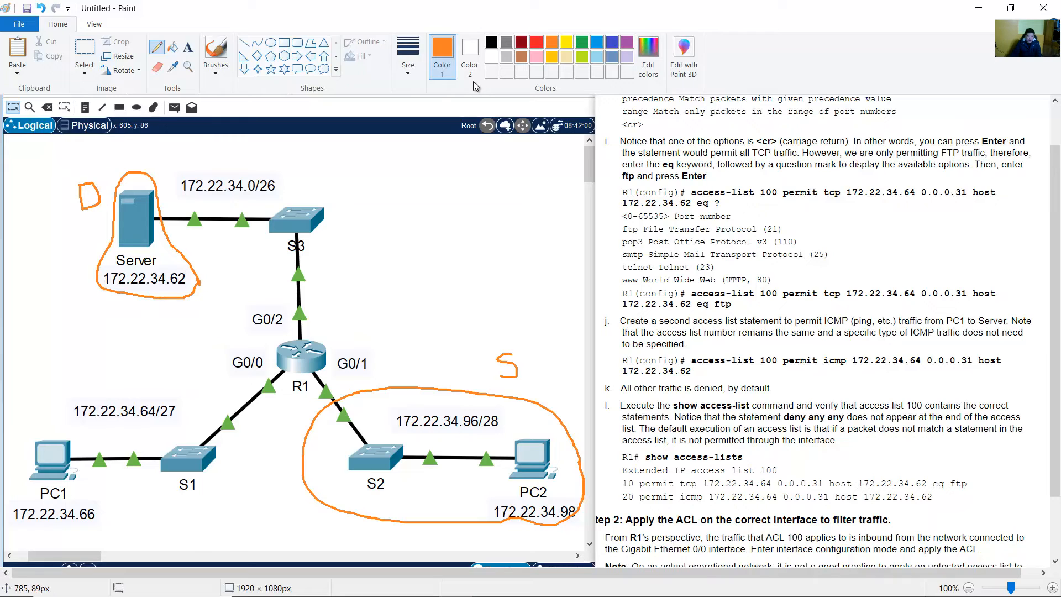
In red, draw the arrowed traffic path from G0/1 through S3 up to the Server
click(538, 45)
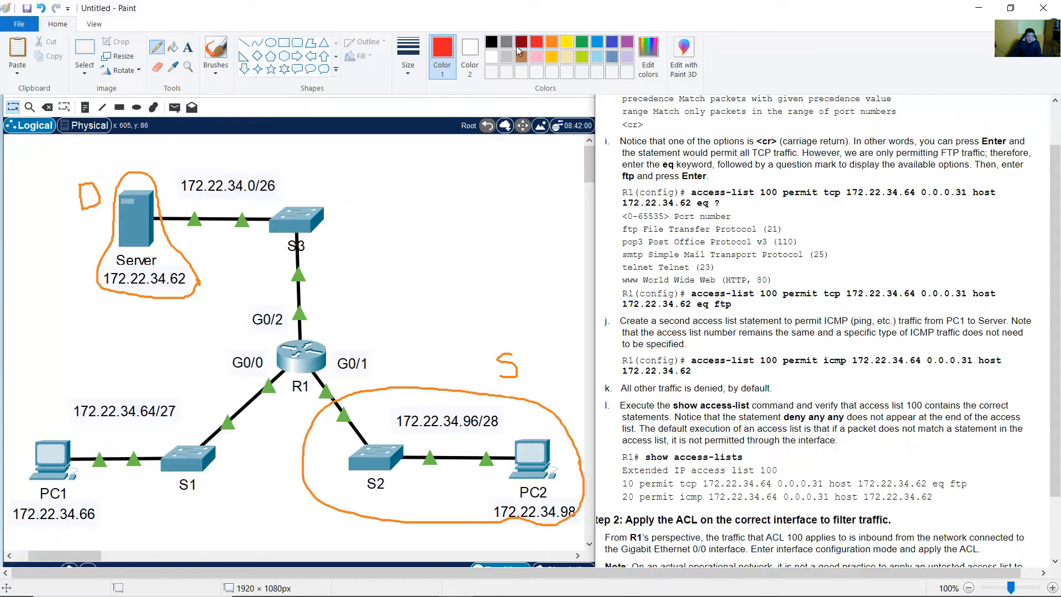
mouse_move(345, 390)
mouse_down()
mouse_move(335, 369)
mouse_move(328, 206)
mouse_move(211, 208)
mouse_move(223, 211)
mouse_up()
drag(335, 379, 338, 381)
mouse_move(319, 309)
mouse_down()
mouse_move(329, 325)
mouse_move(327, 311)
mouse_up()
drag(312, 246, 310, 252)
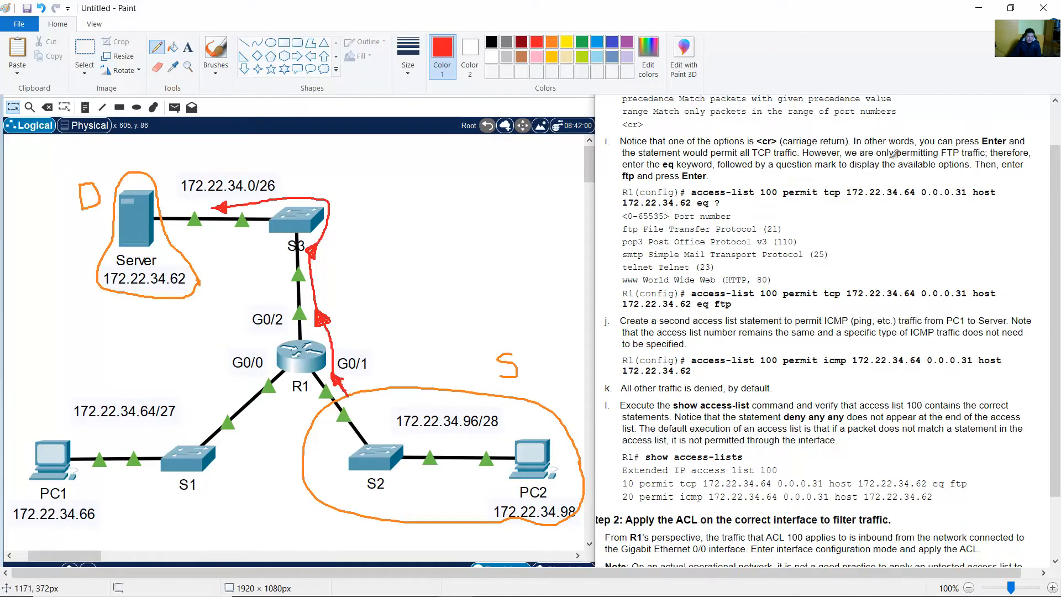
Minimize Paint so R1's command line in Packet Tracer is visible again
click(977, 7)
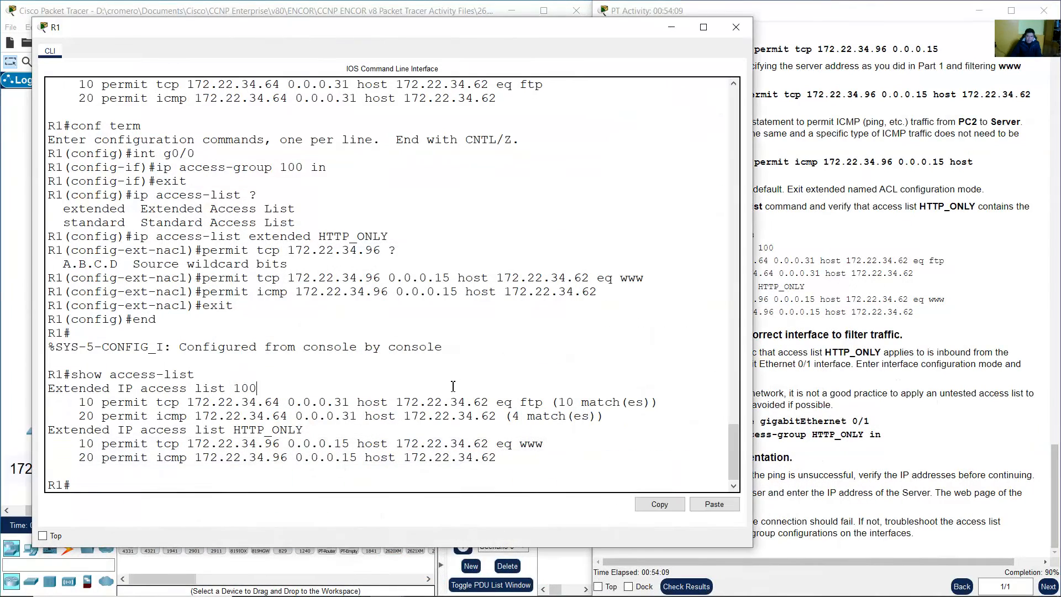
On R1, enter global configuration with conf term and then interface G0/1 configuration
text(conf term)
key(Return)
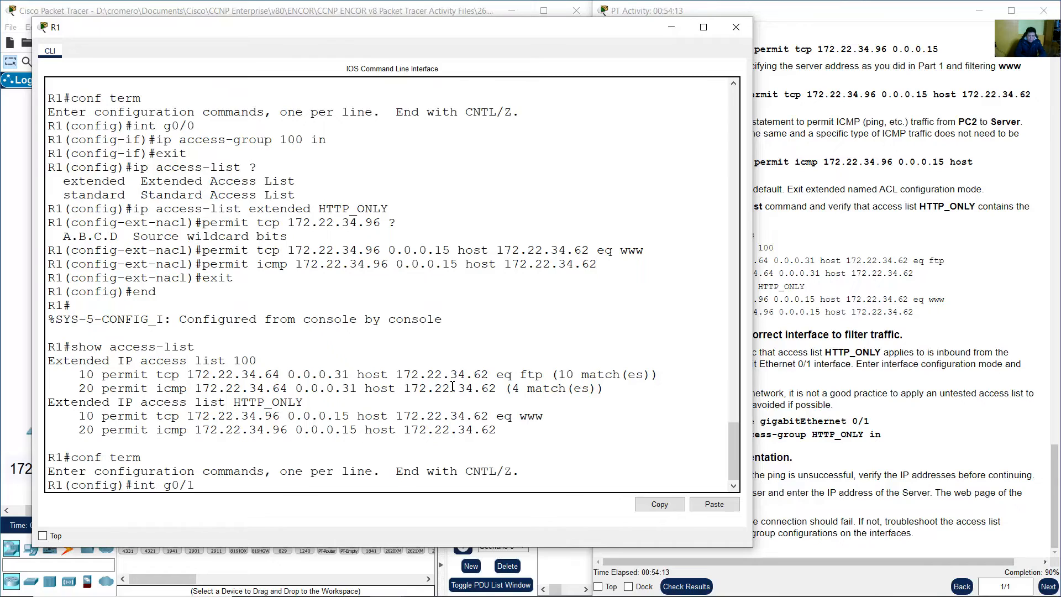
text(int g0/1)
key(Return)
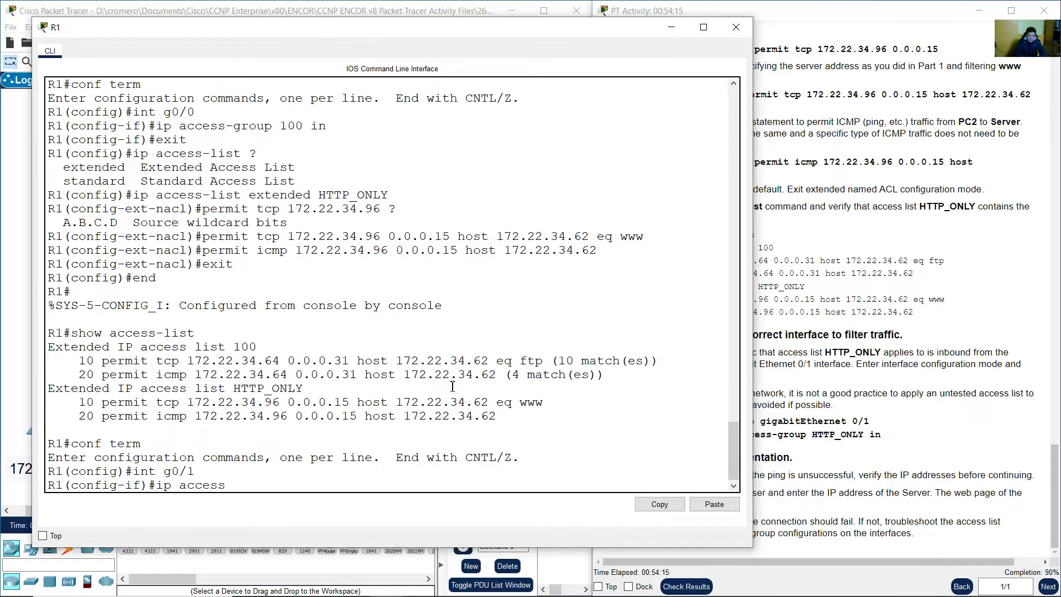
Apply 'ip access-group HTTP_ONLY in' on G0/1, then exit back to global configuration
text(ip access-group)
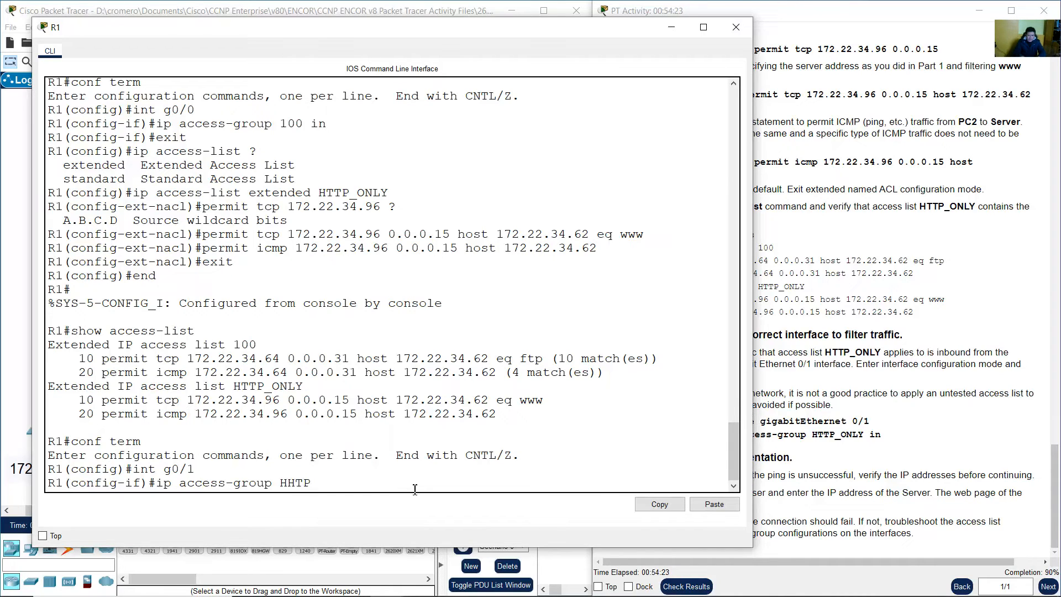
text( HHTP)
key(BackSpace)
key(BackSpace)
text(TP_ON)
key(Return)
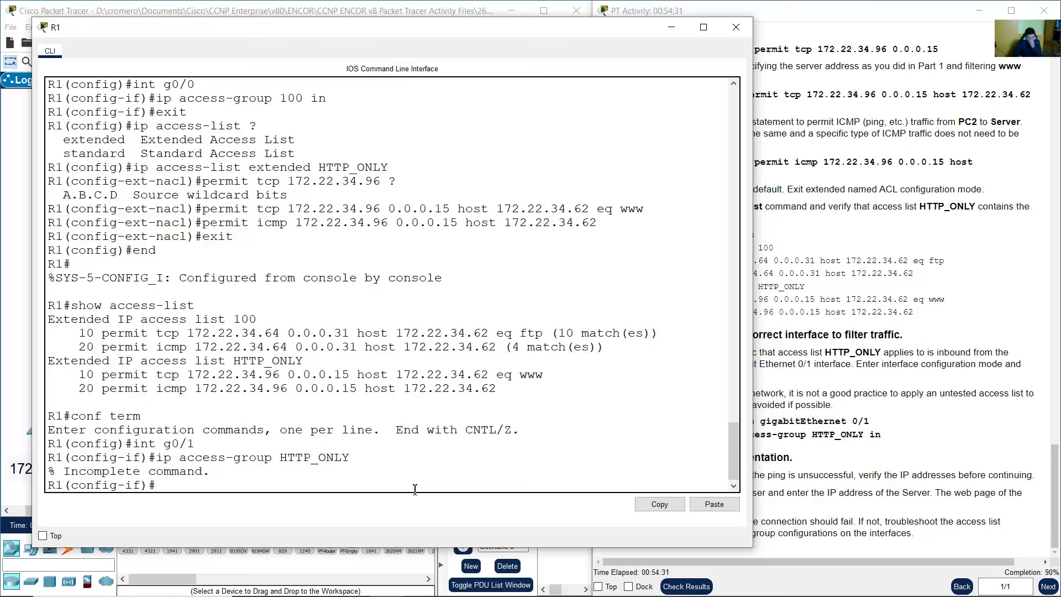
key(Up)
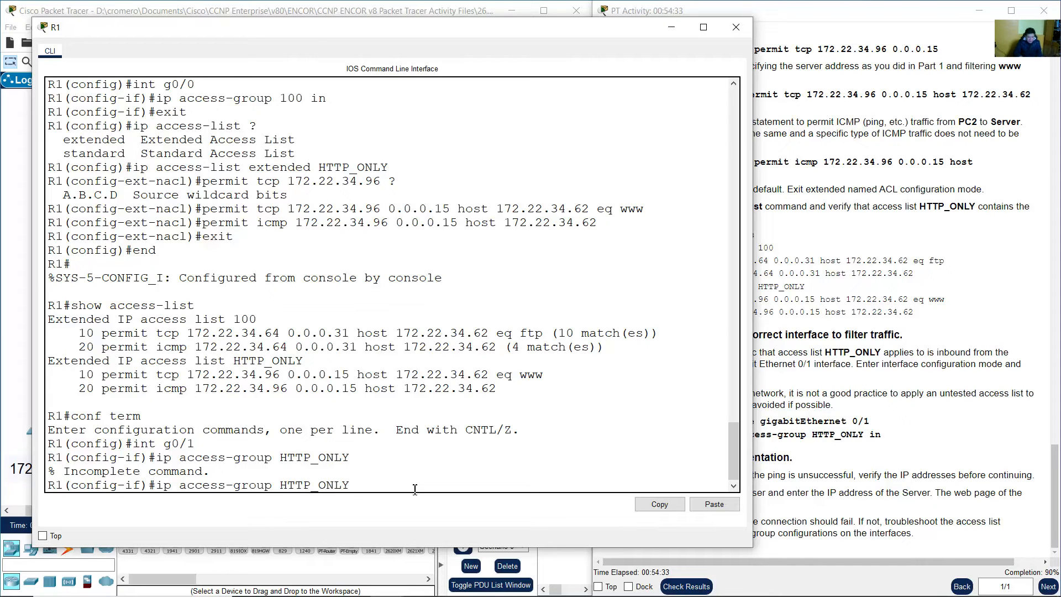
text(in)
key(Return)
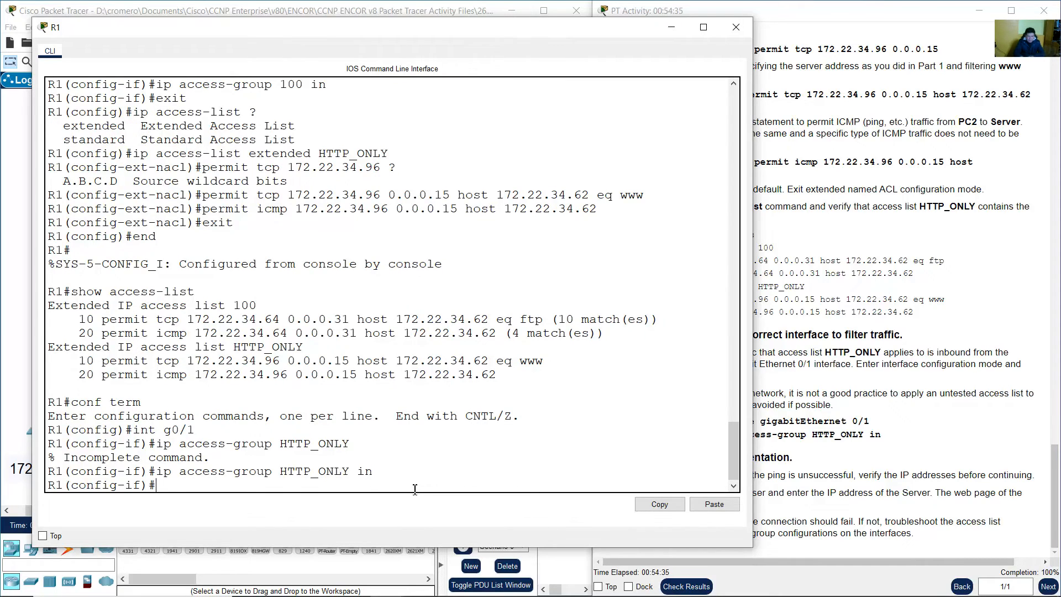
text(exit)
key(Return)
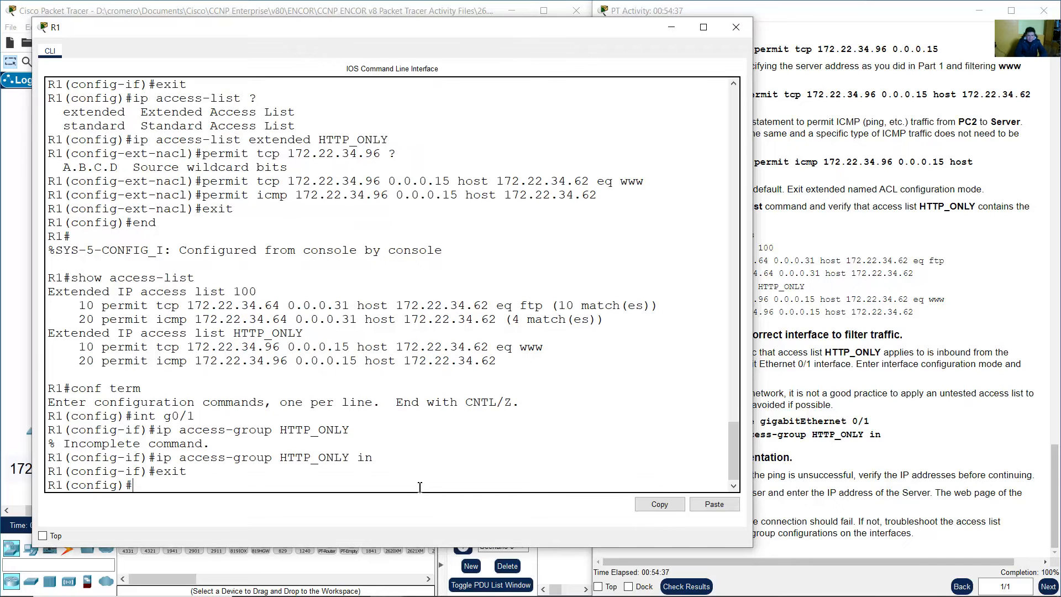
Highlight the Step 3 ping-from-PC2 instructions, then return to the topology and reposition PC2's window
click(868, 468)
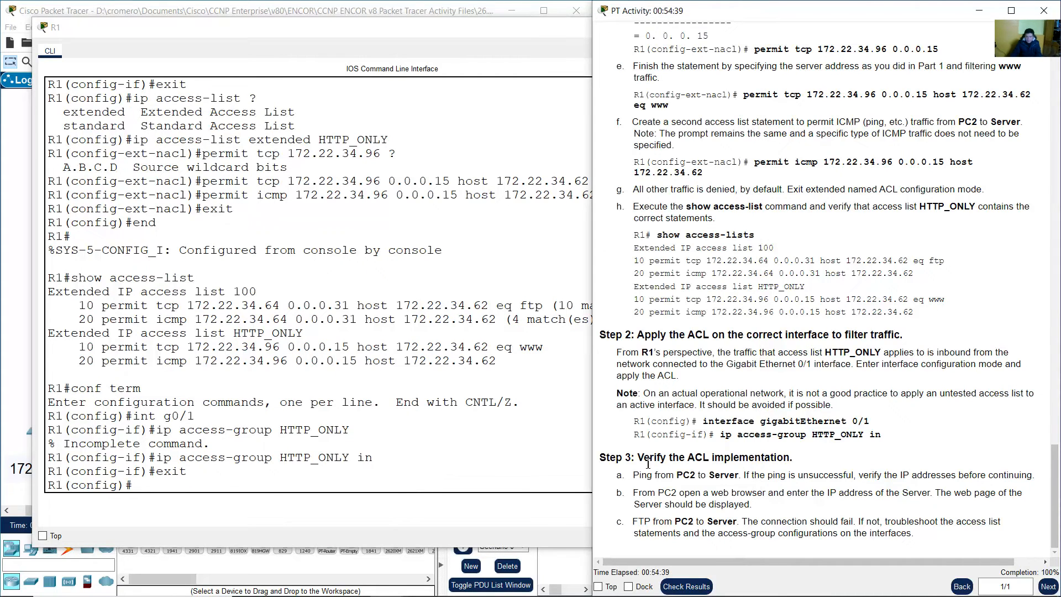
drag(647, 463, 762, 464)
click(671, 485)
drag(633, 480, 734, 480)
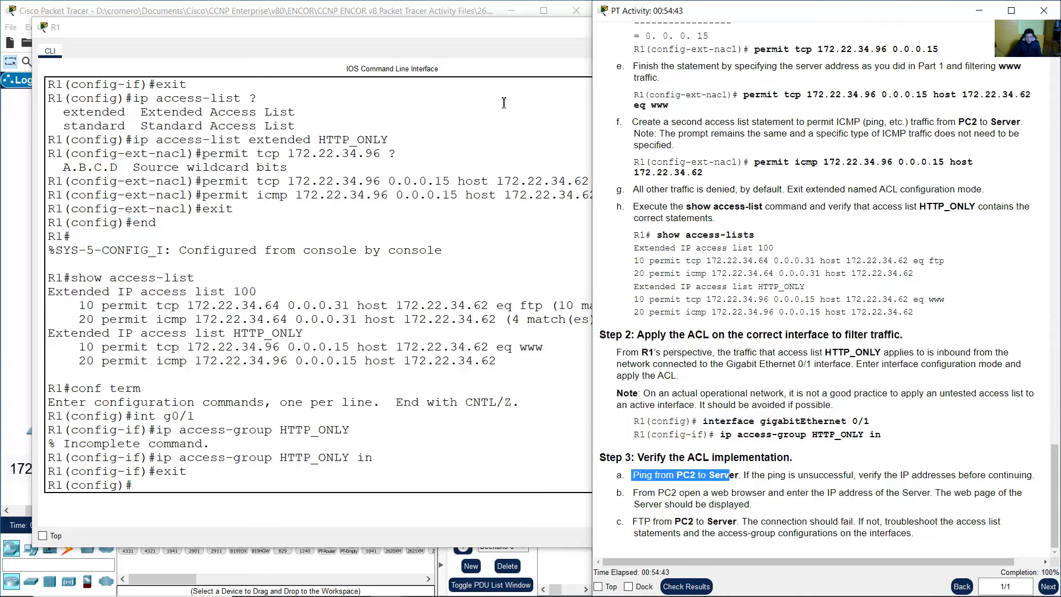
click(434, 3)
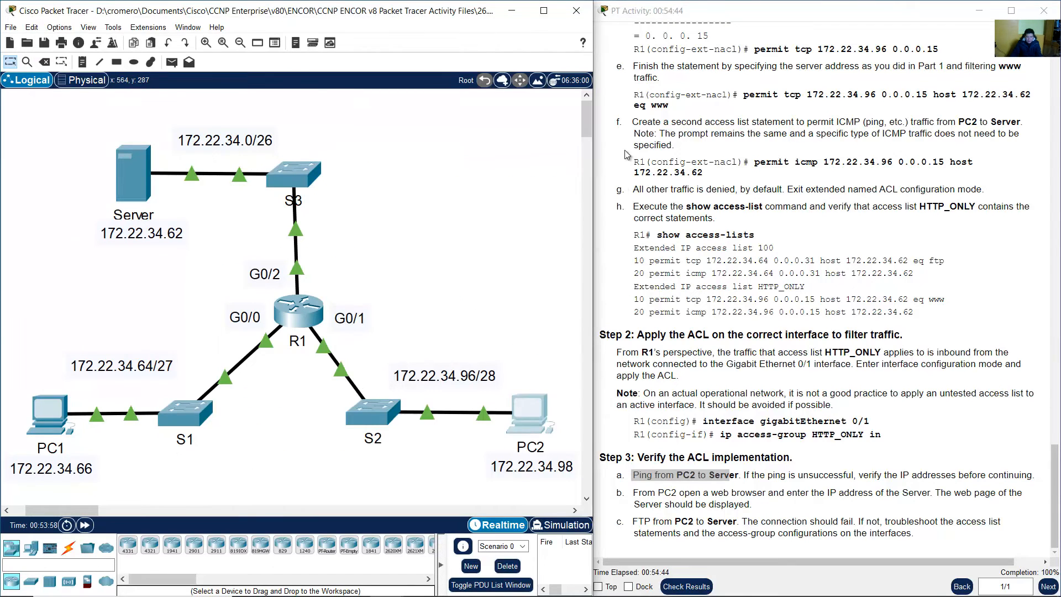
drag(613, 112, 644, 36)
click(627, 117)
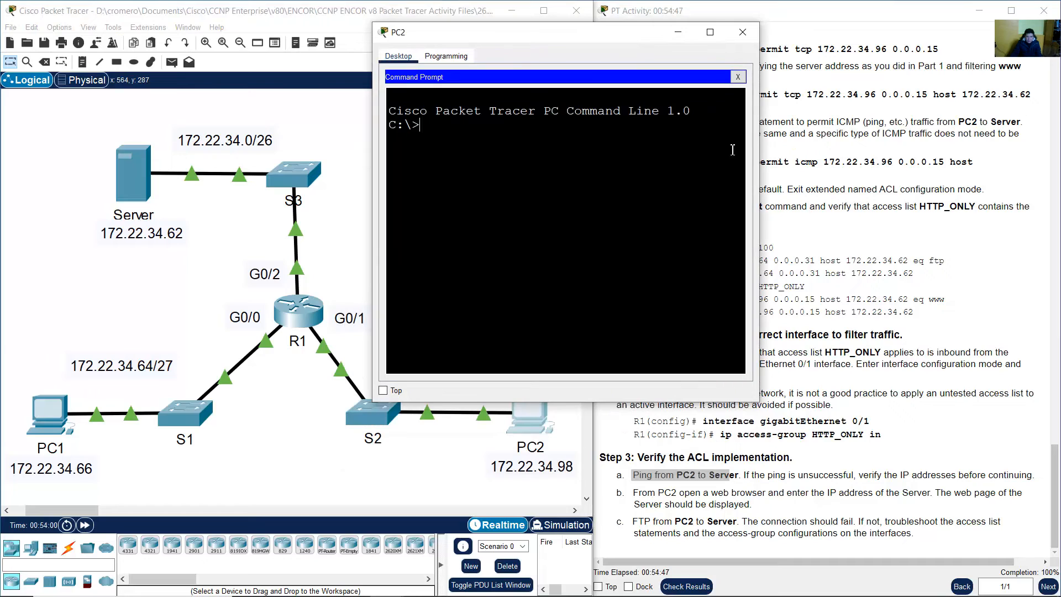
drag(765, 149, 1001, 150)
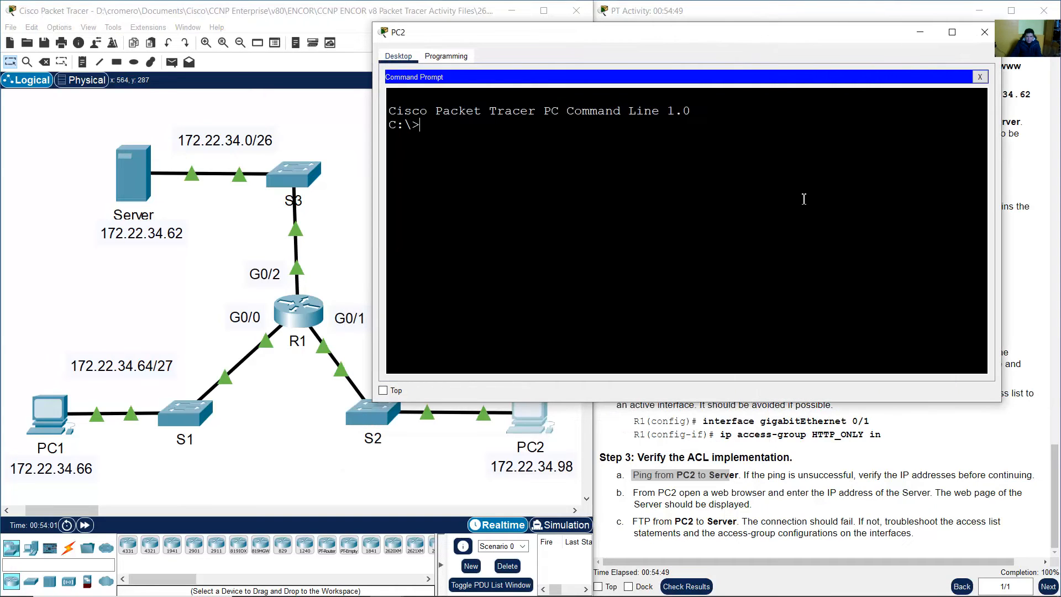
text(ping 172)
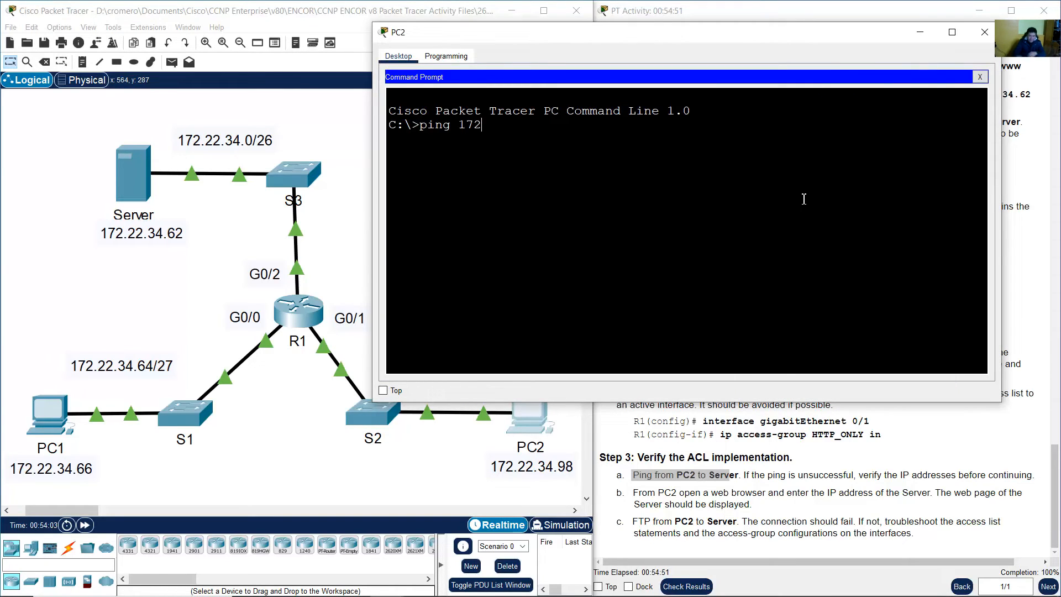
text(.22.34.62)
key(Return)
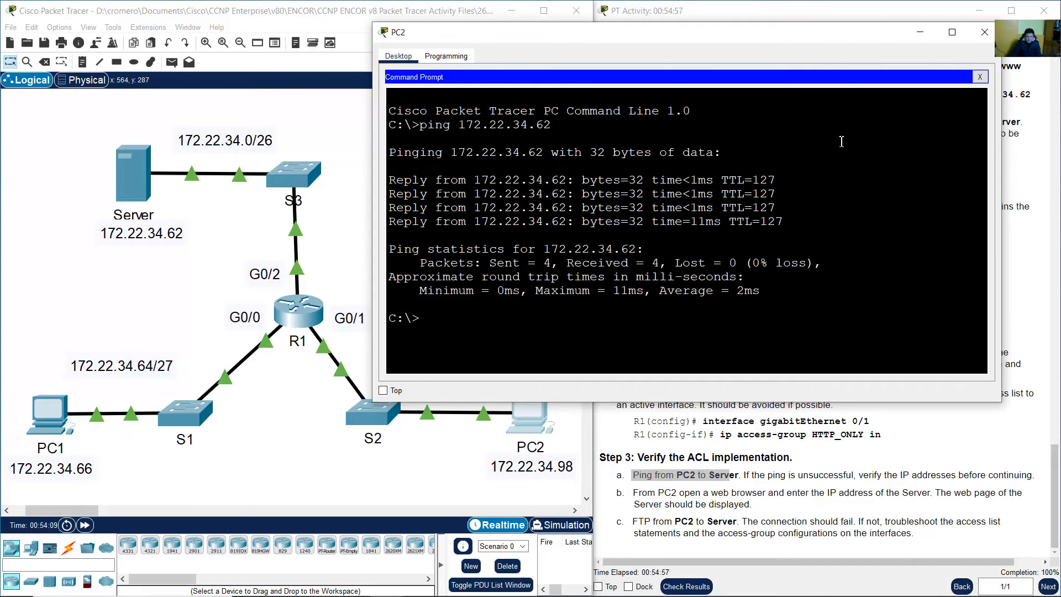
click(831, 5)
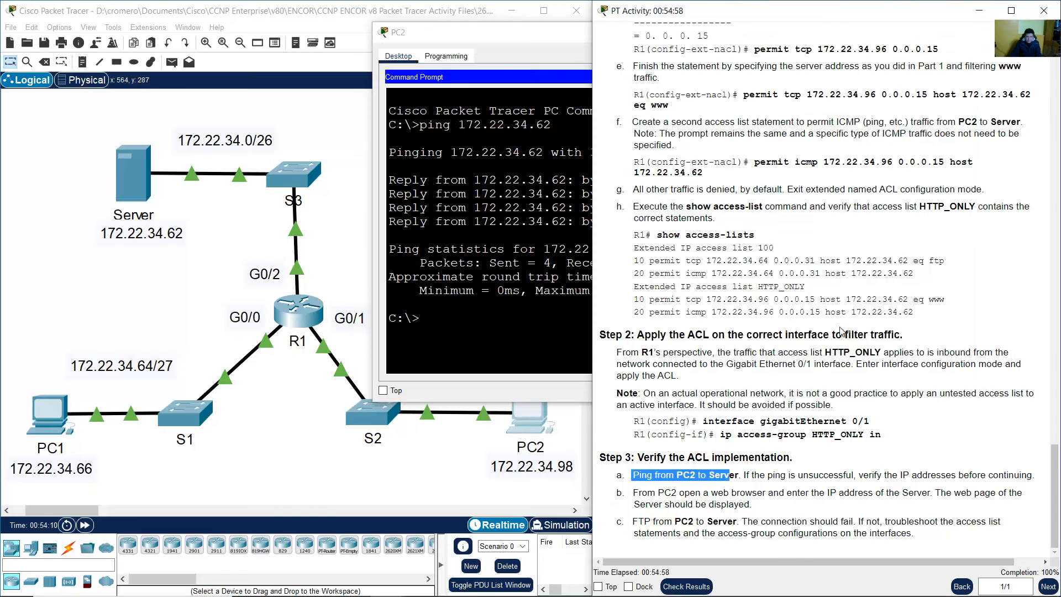
click(845, 480)
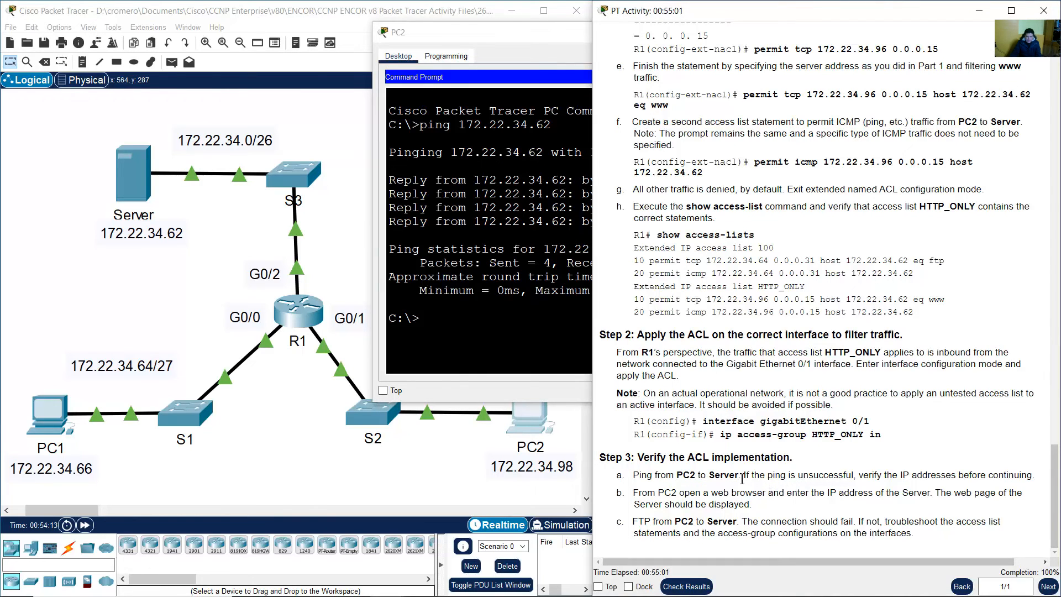
click(524, 261)
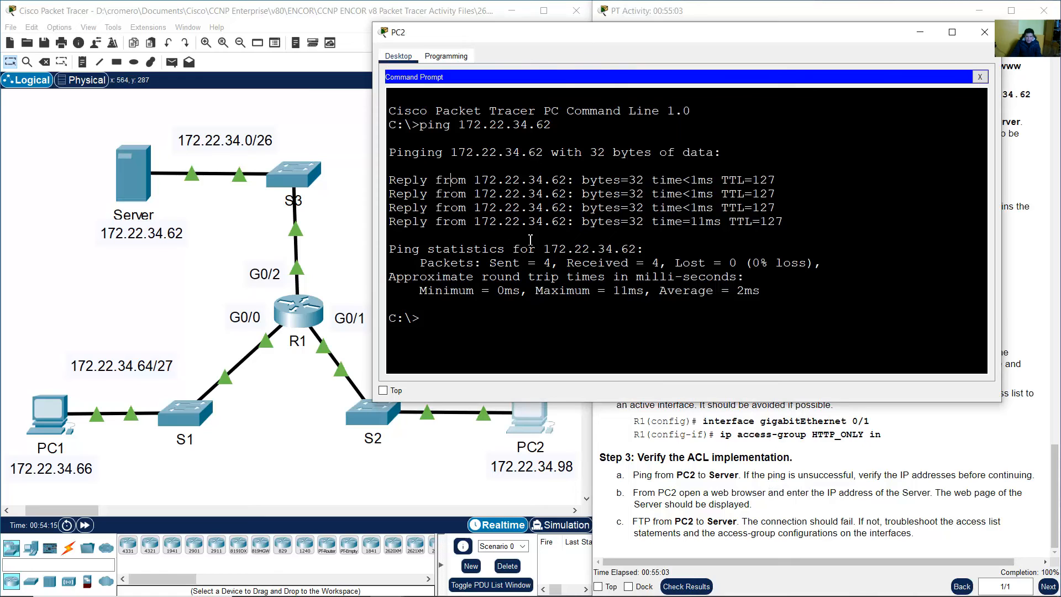
drag(452, 180, 784, 223)
click(301, 322)
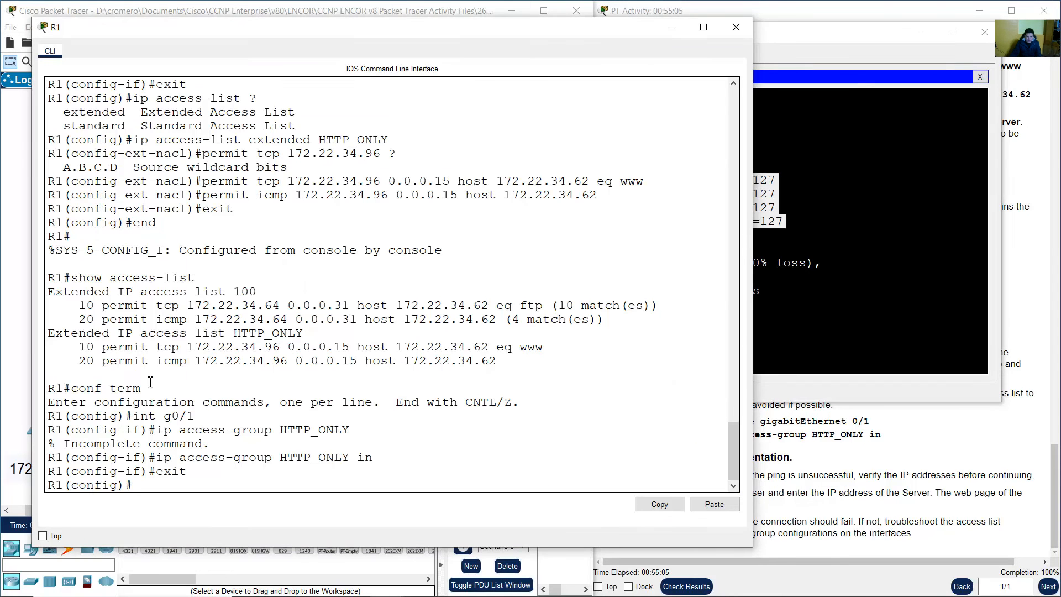
drag(87, 362, 497, 362)
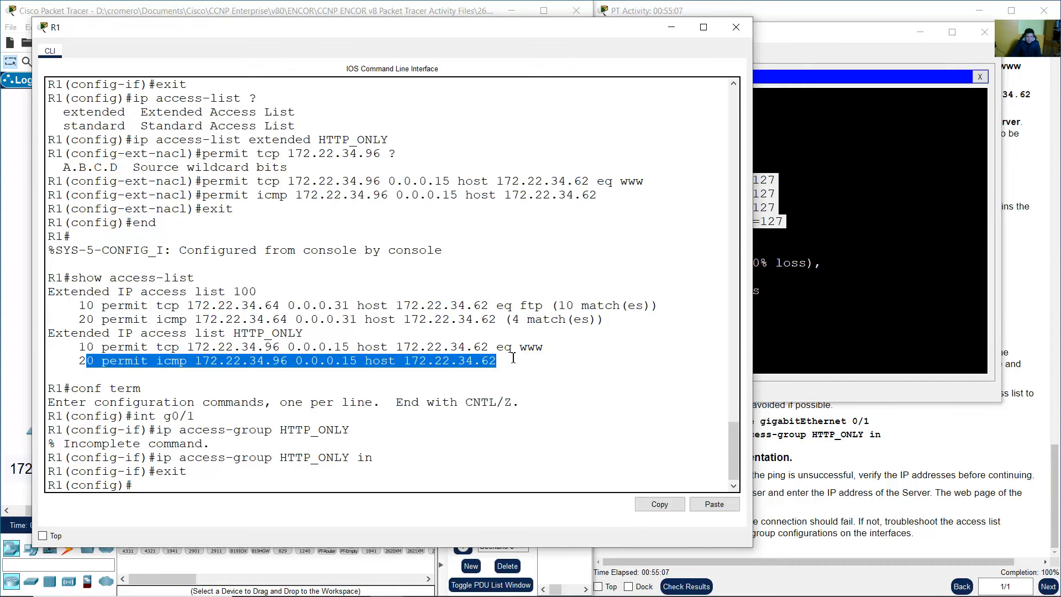
drag(204, 362, 499, 366)
click(392, 3)
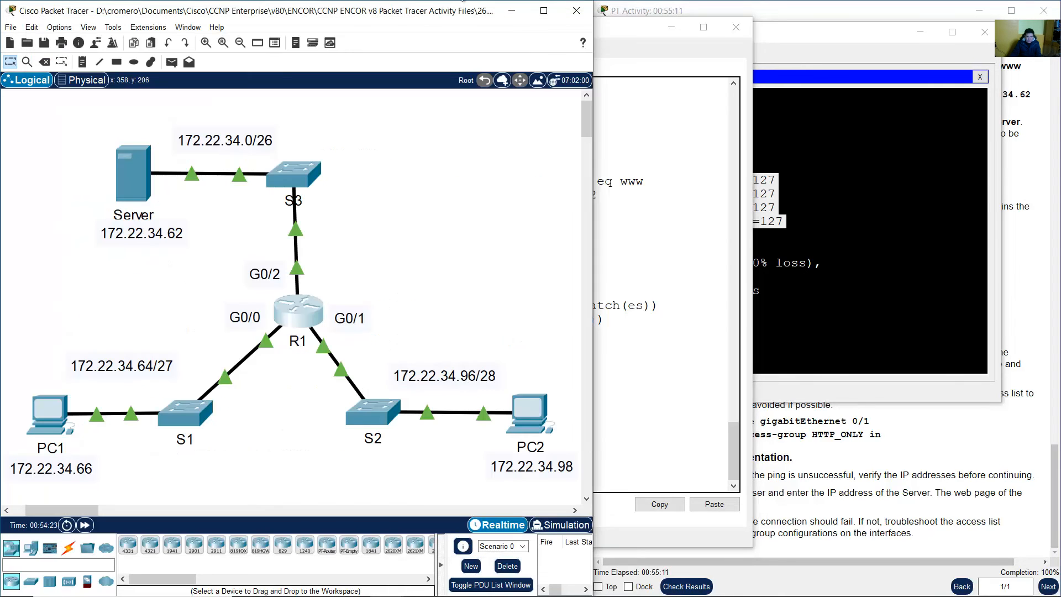
click(657, 4)
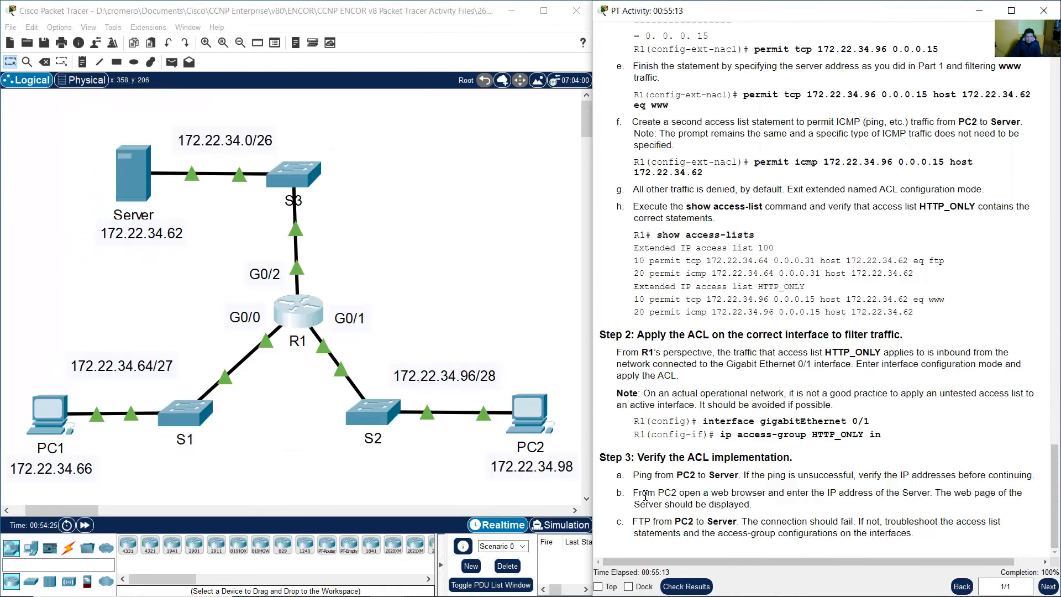
drag(645, 495, 938, 493)
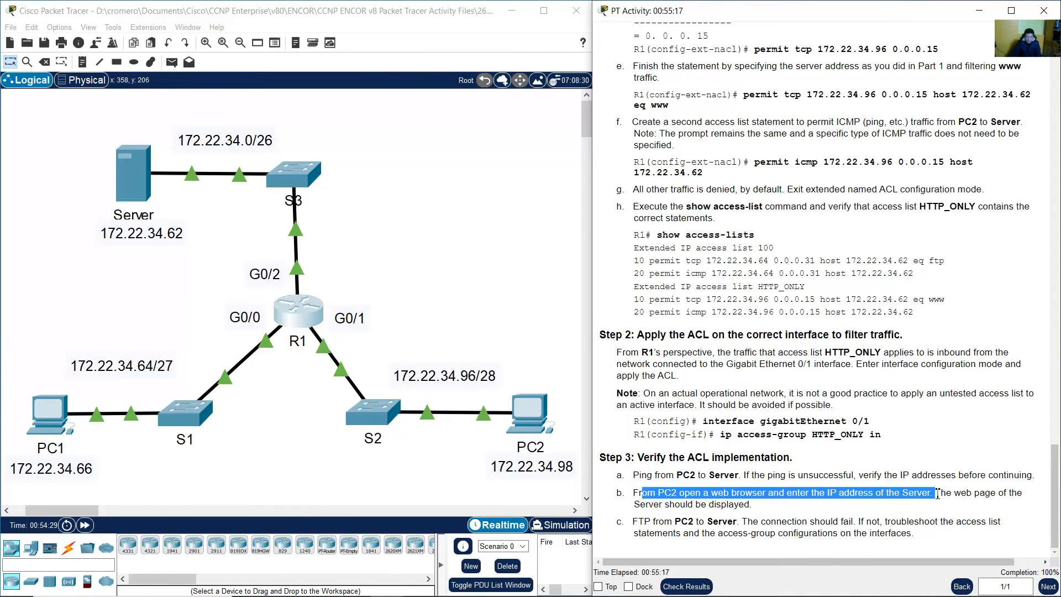
click(533, 409)
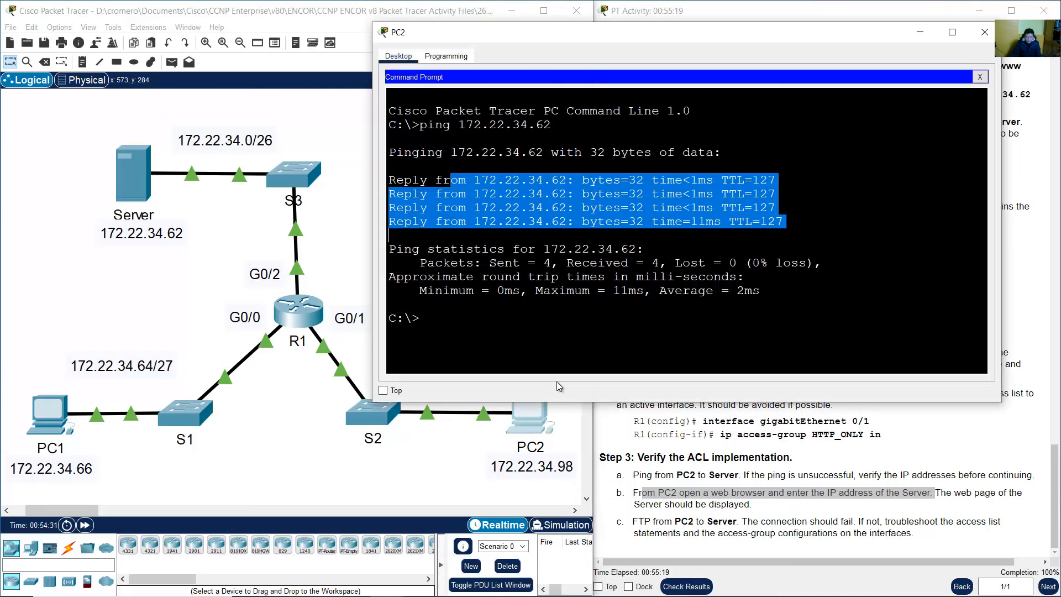
click(981, 78)
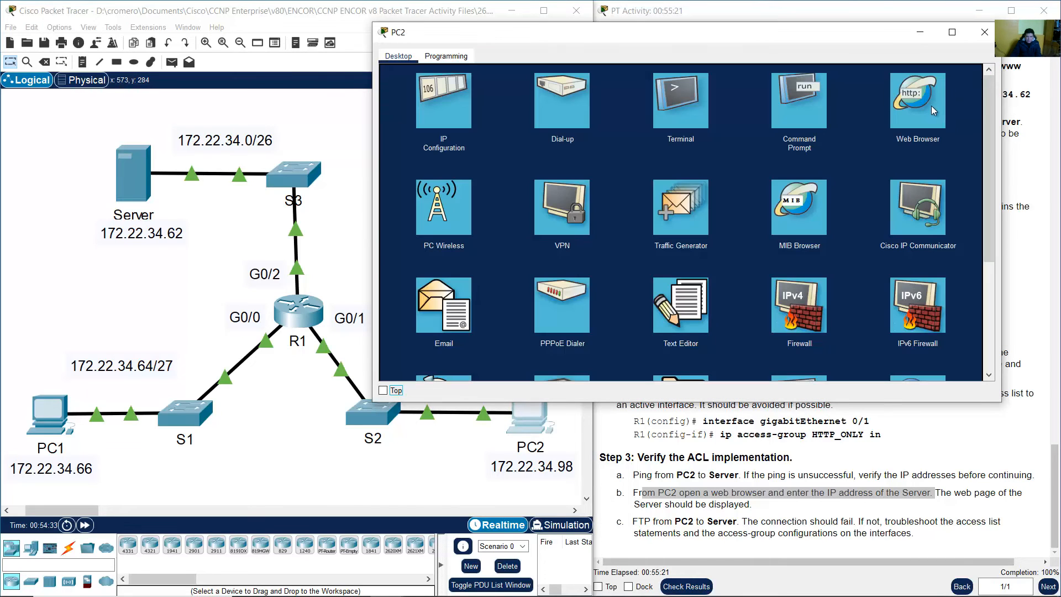
click(931, 105)
click(911, 95)
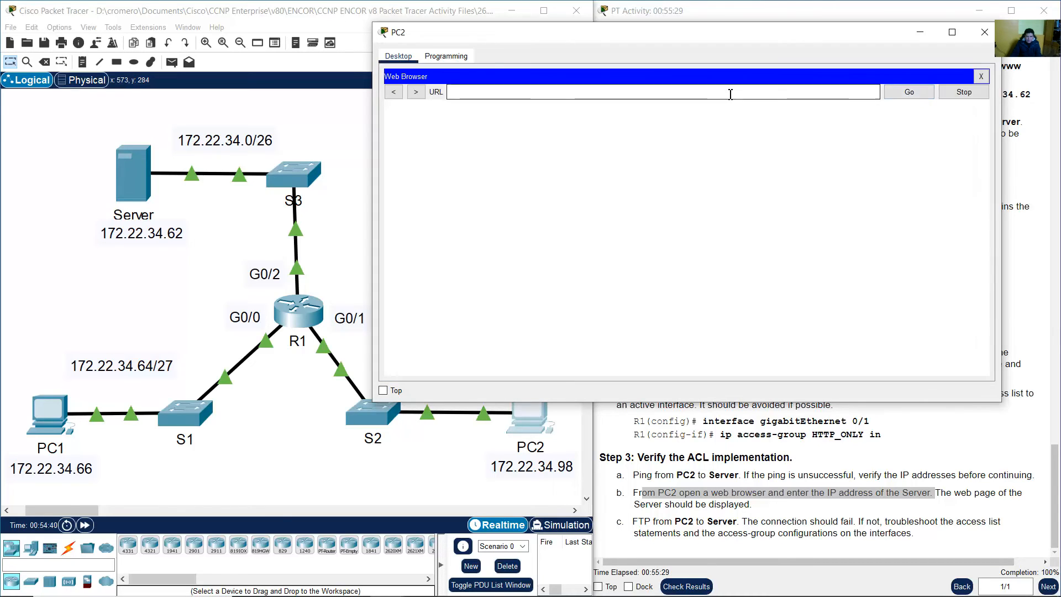
text(172)
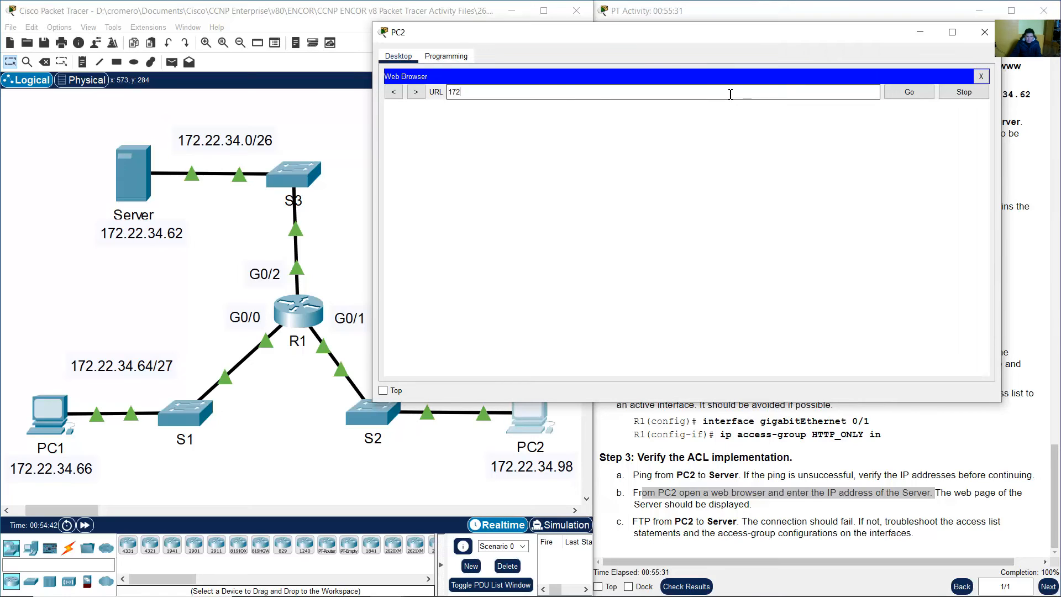
text(.22.34.62)
key(Return)
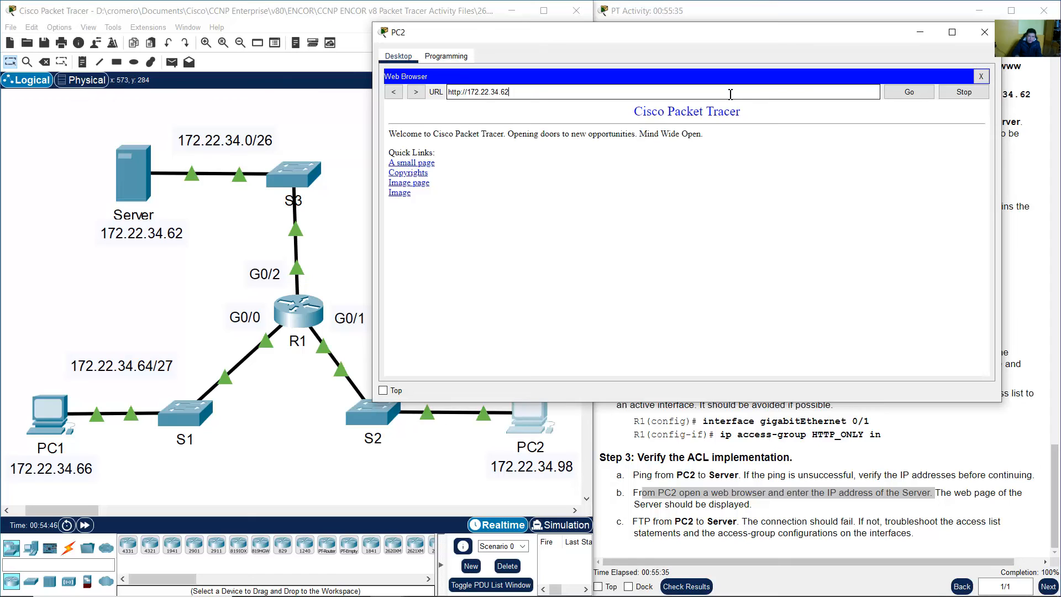
drag(643, 114, 691, 228)
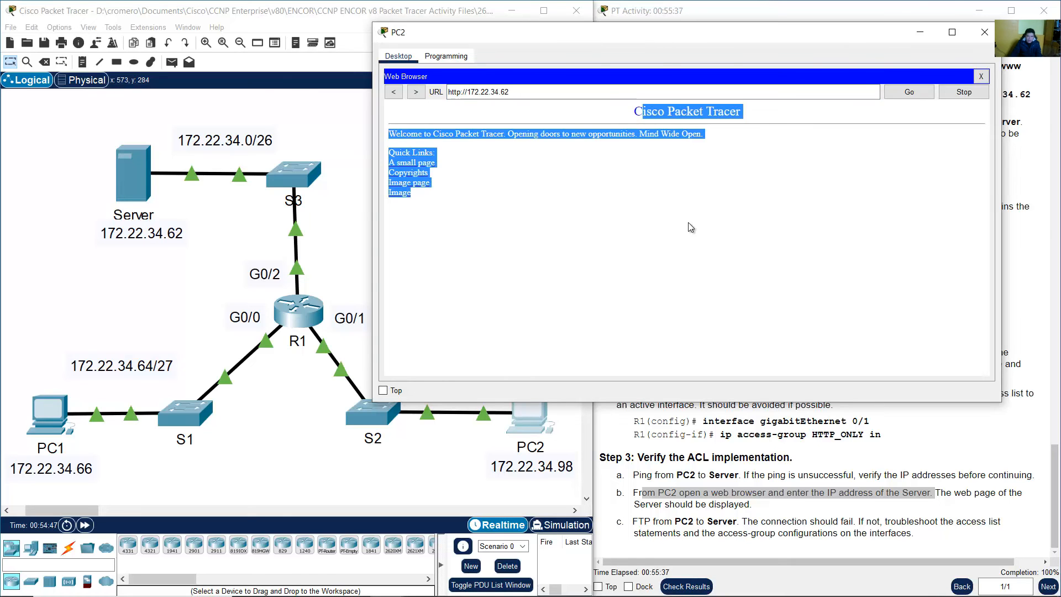
In the lab instructions, mark the expected web result and the FTP verification step
click(770, 5)
click(878, 462)
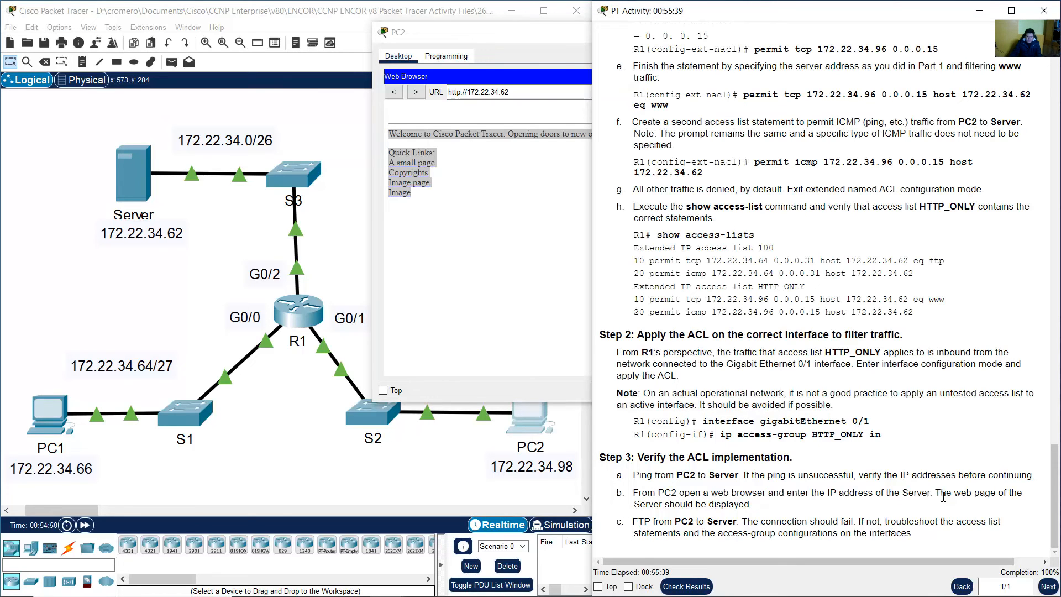
drag(936, 496, 778, 511)
click(783, 512)
drag(644, 521, 852, 522)
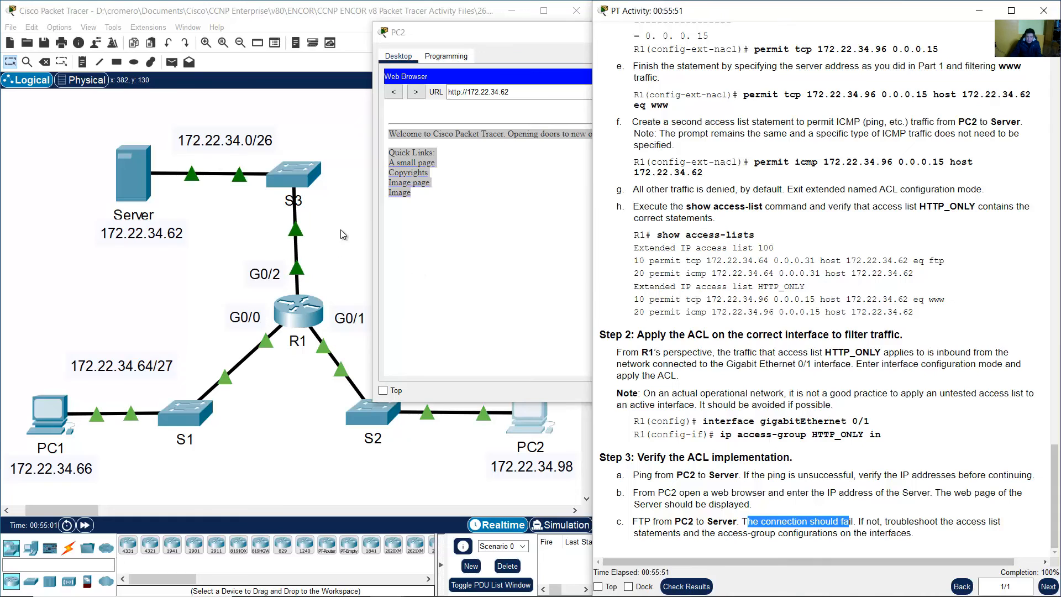
click(458, 232)
Check the permit tcp eq www rule in R1's ACL output, then bring PC2's browser forward
click(309, 311)
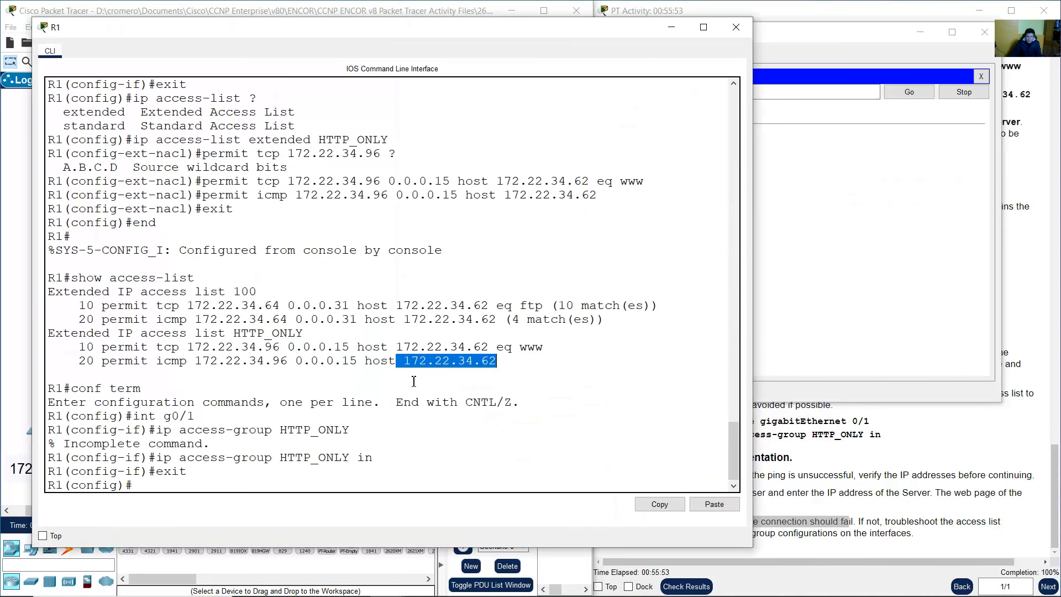
click(380, 376)
drag(119, 348, 536, 348)
double_click(532, 348)
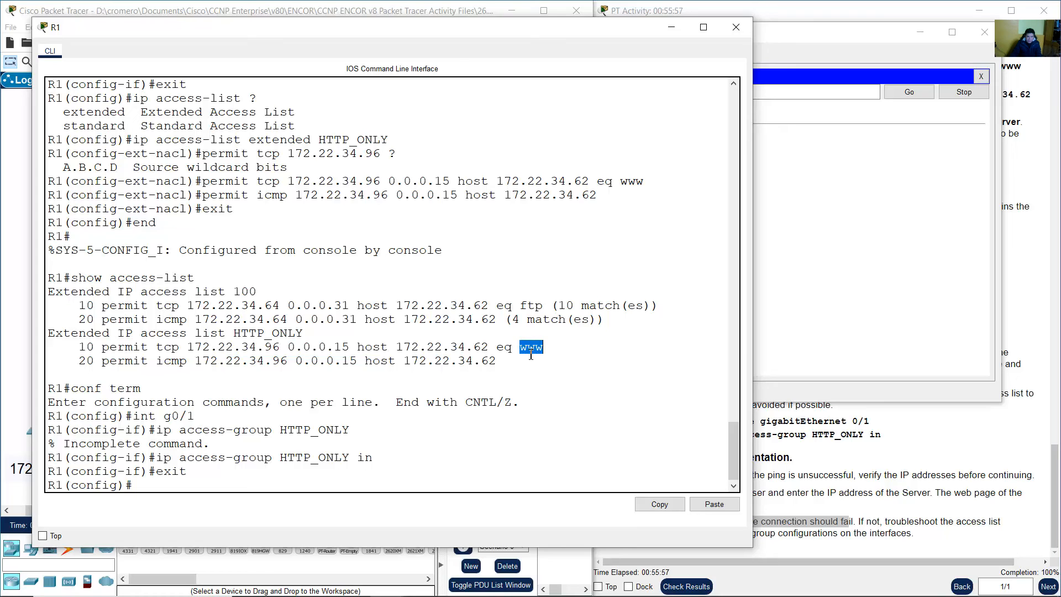
drag(181, 347, 559, 347)
click(559, 347)
click(672, 29)
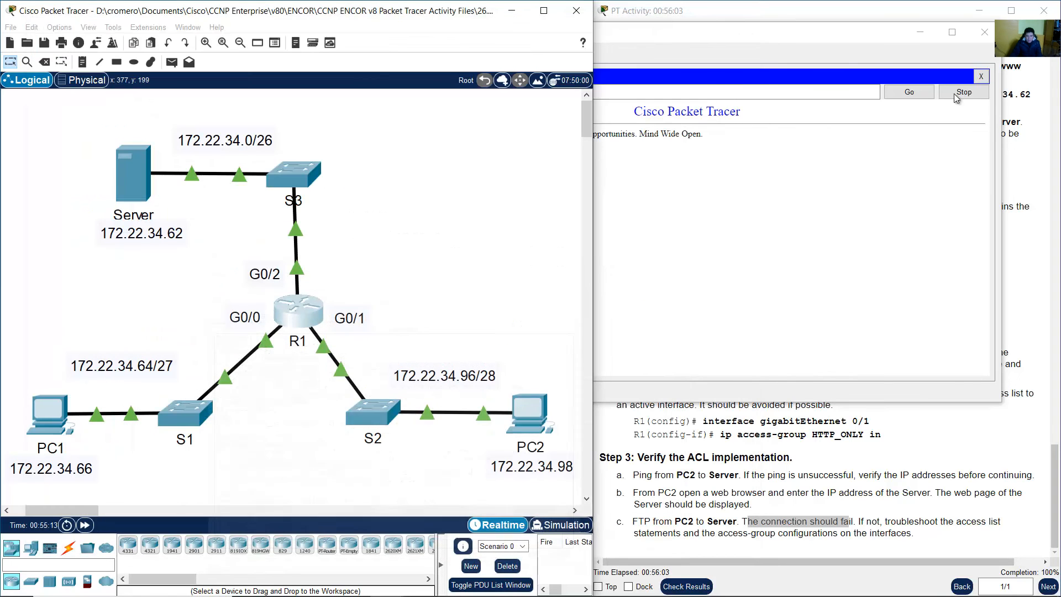
click(876, 66)
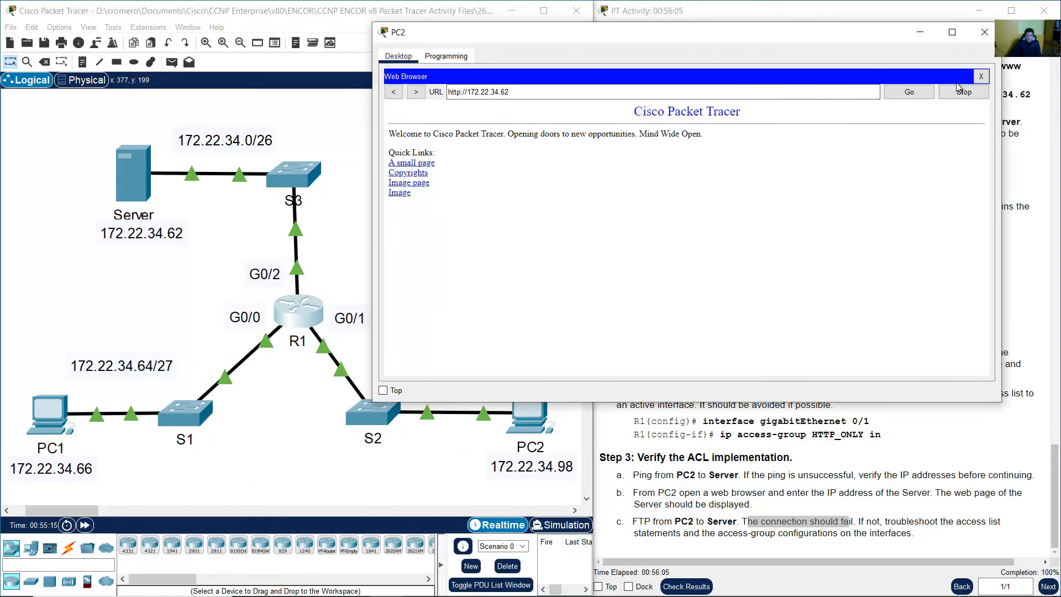
From PC2's command prompt, run ftp 172.22.34.62 in place of the earlier ping
click(981, 77)
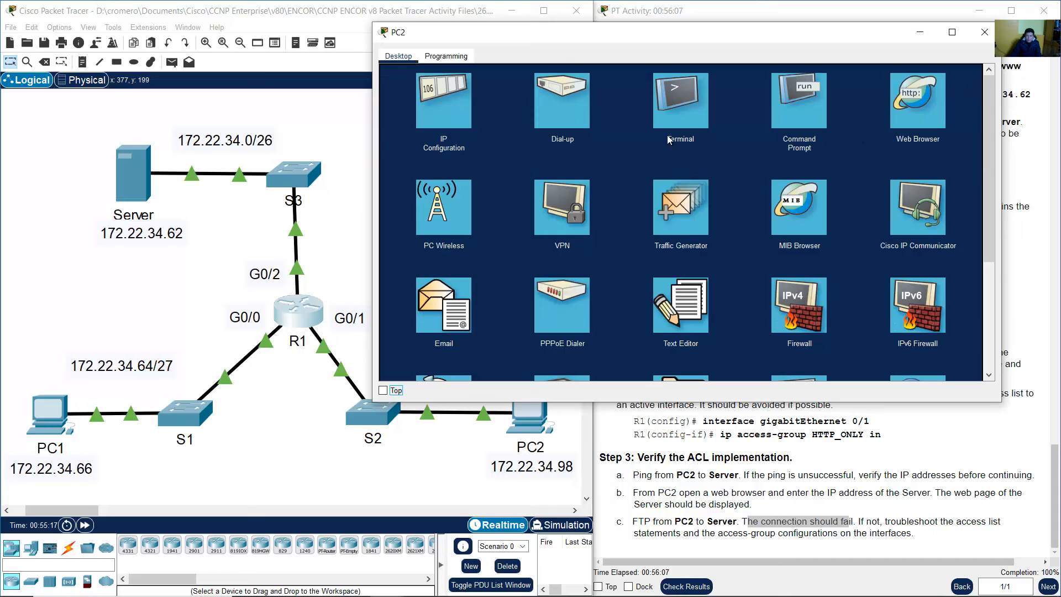
click(798, 108)
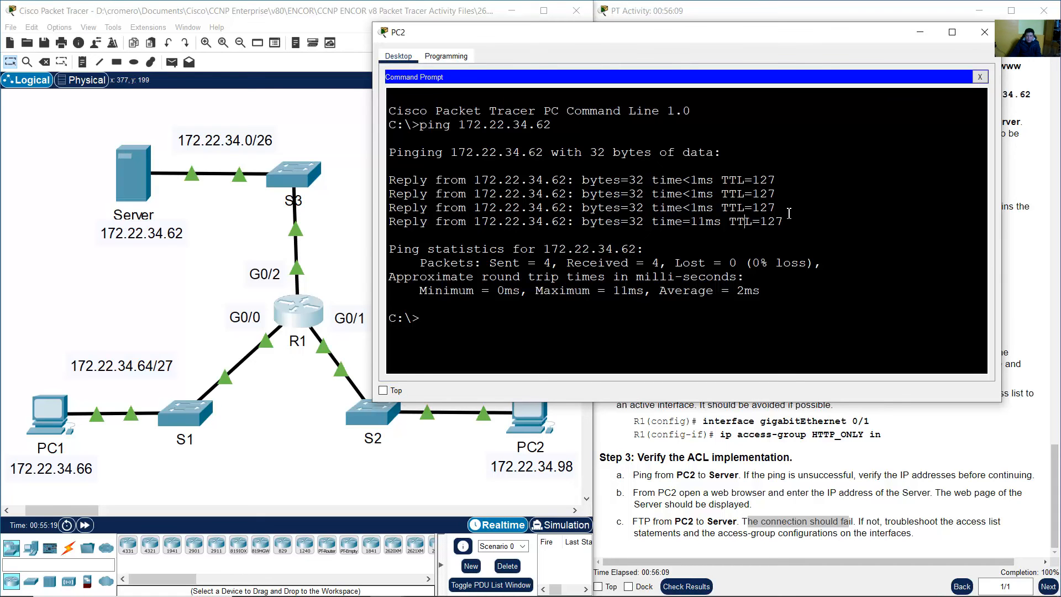
key(Up)
key(Left)
key(Left)
key(Left)
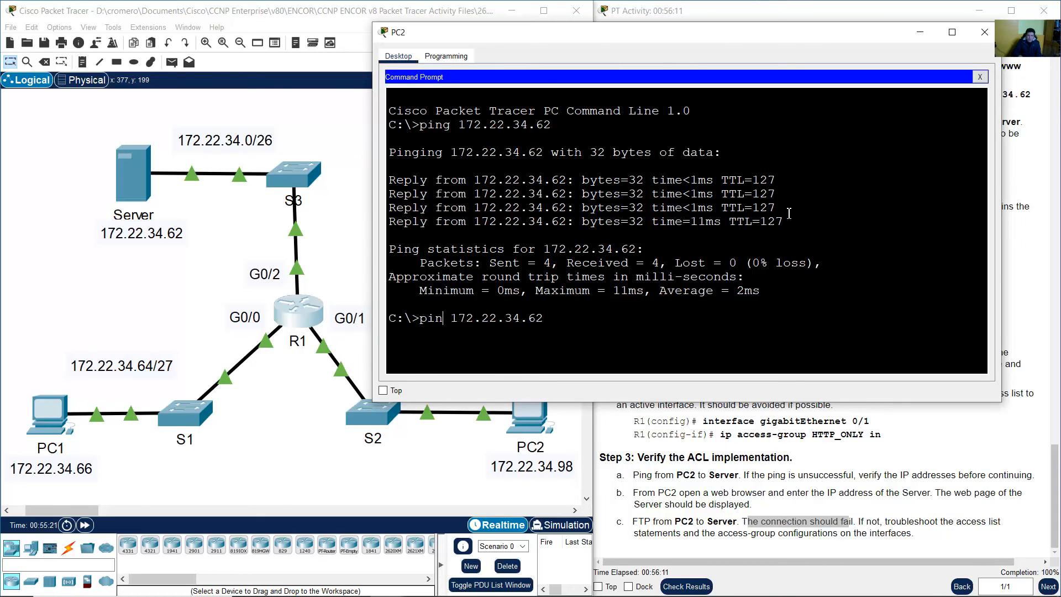
key(BackSpace)
key(BackSpace)
key(BackSpace)
key(BackSpace)
text(ftp)
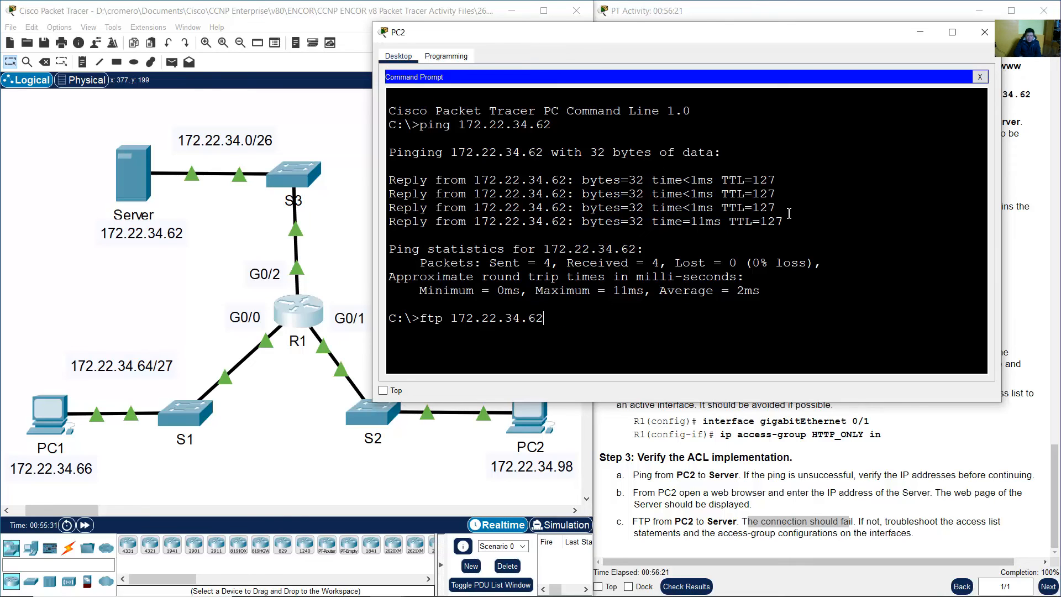
key(Return)
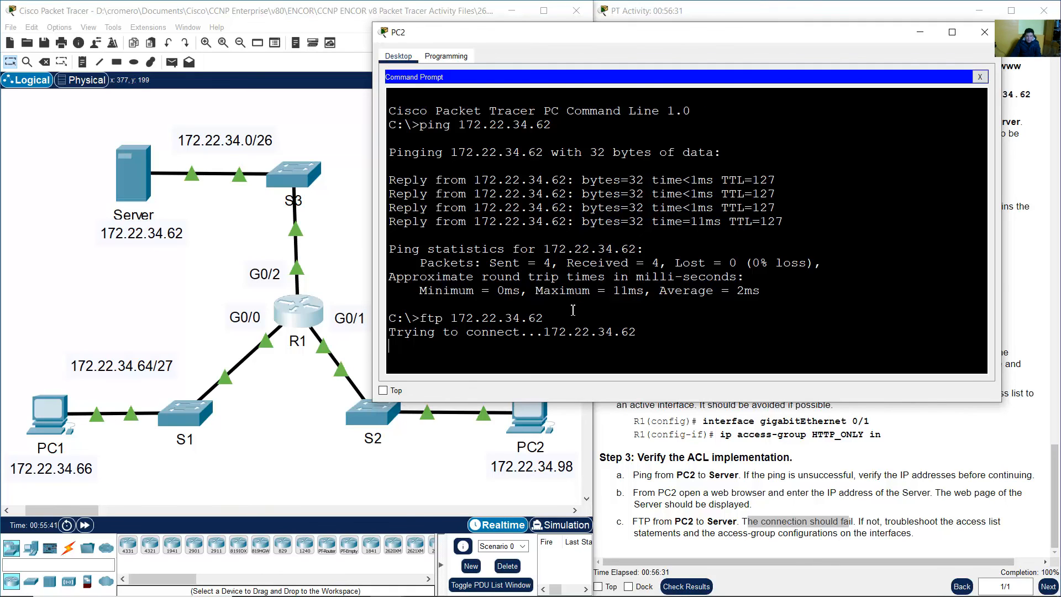
Mark the FTP error, timed-out and disconnecting messages, then bring the lab instructions forward
drag(404, 312, 632, 313)
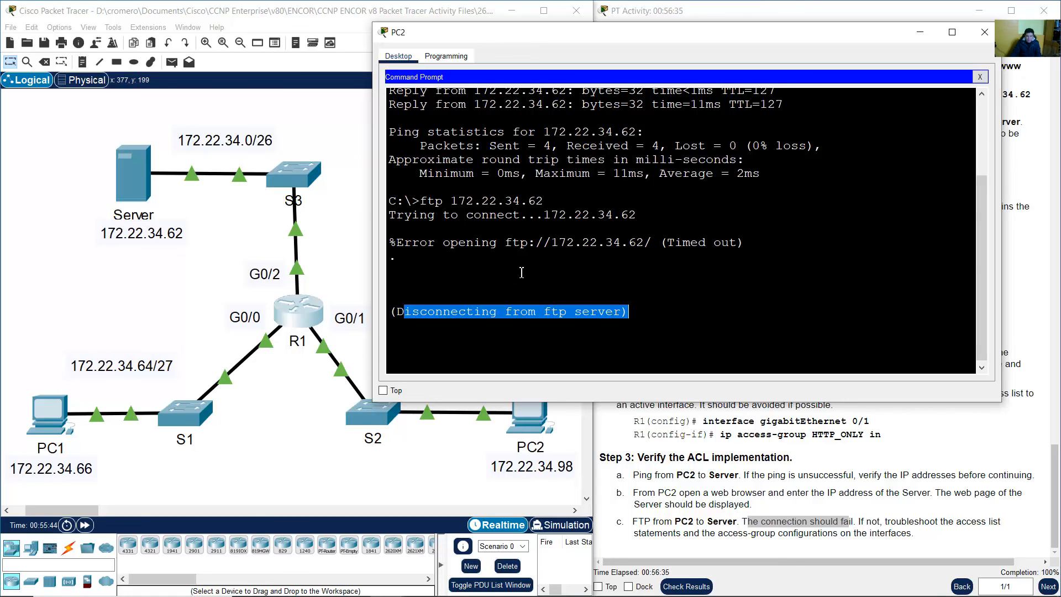
drag(397, 243, 496, 243)
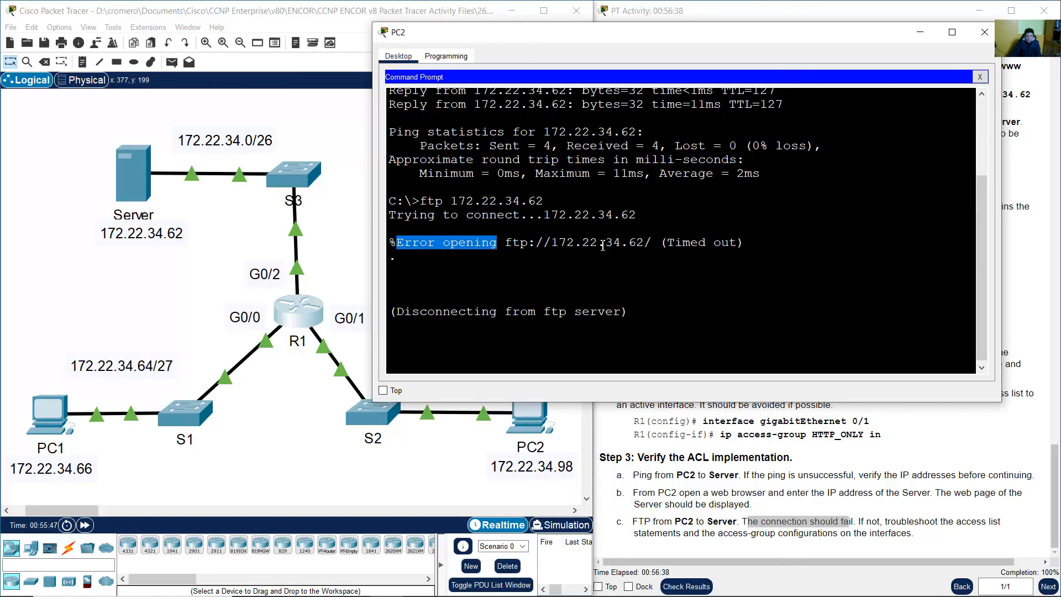
drag(661, 243, 747, 243)
click(823, 13)
click(343, 3)
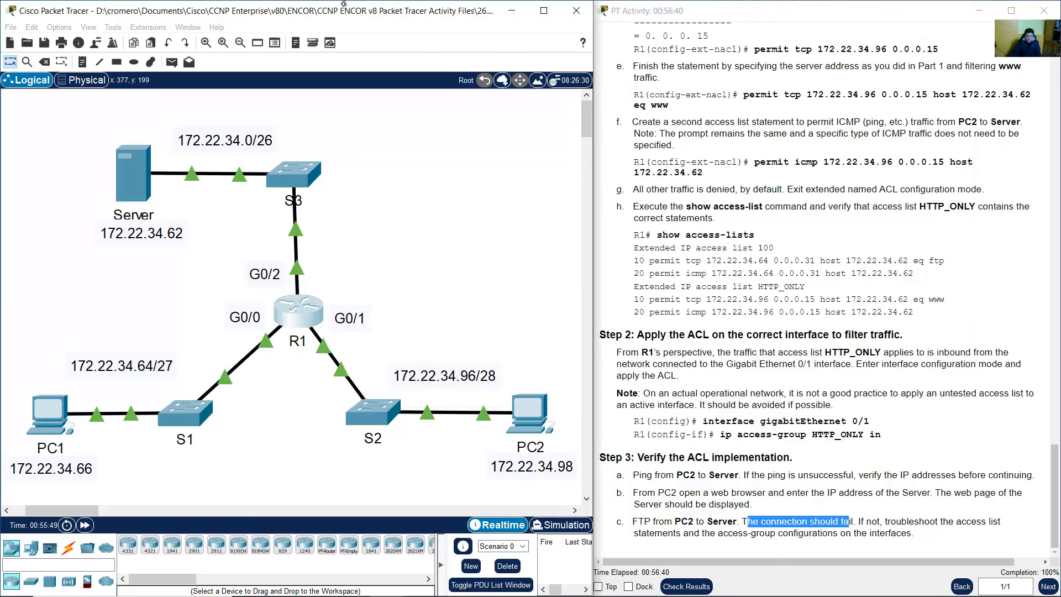
click(859, 355)
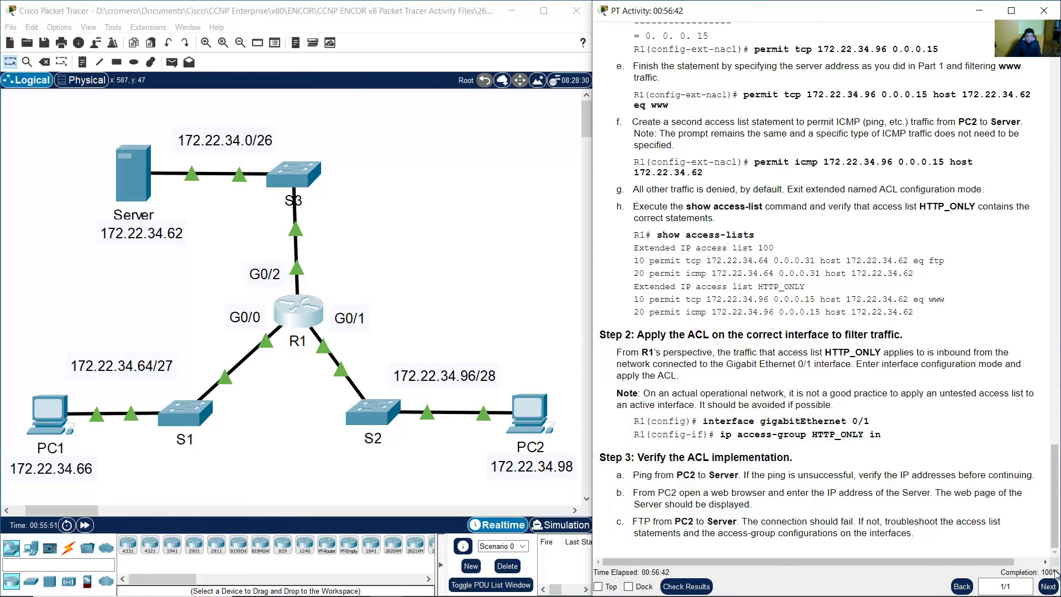